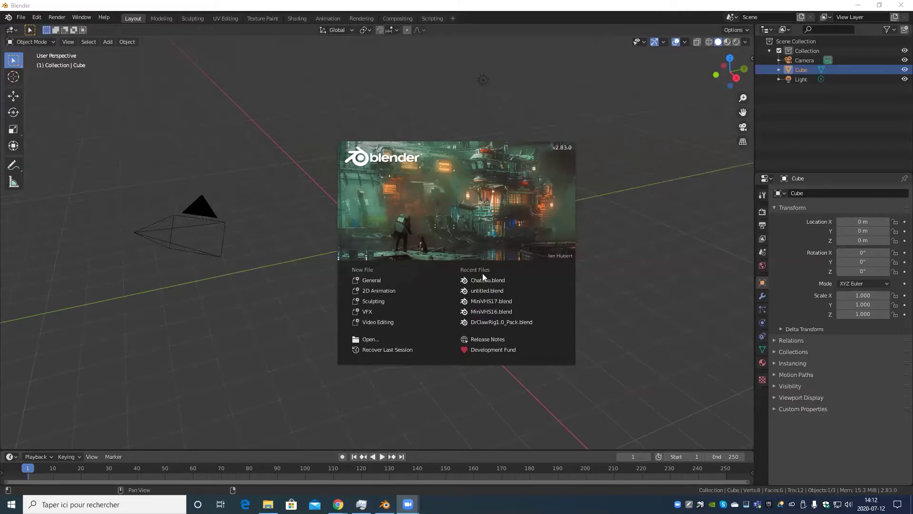
Step: Dismiss the splash screen and open the default cube in the Sculpting workspace
left_click(629, 126)
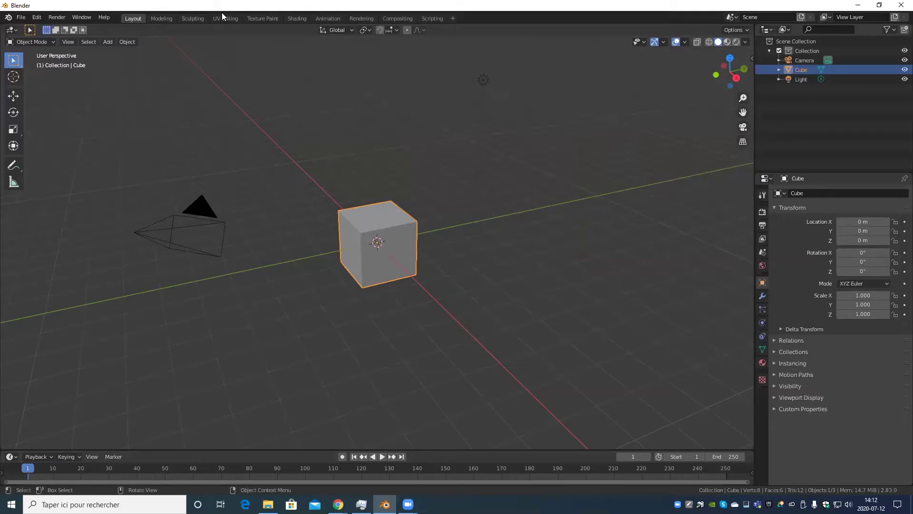
left_click(192, 21)
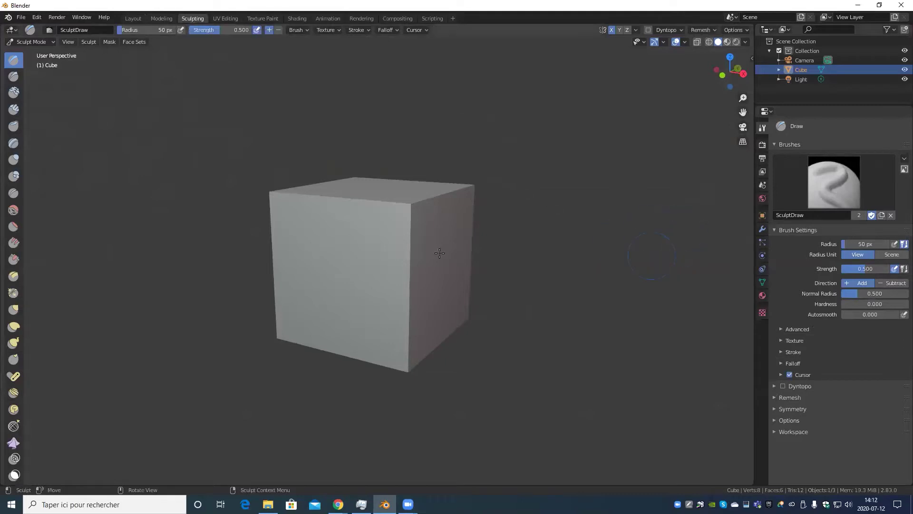
middle_click_drag(610, 187, 509, 197)
scroll(547, 195, "down", 2)
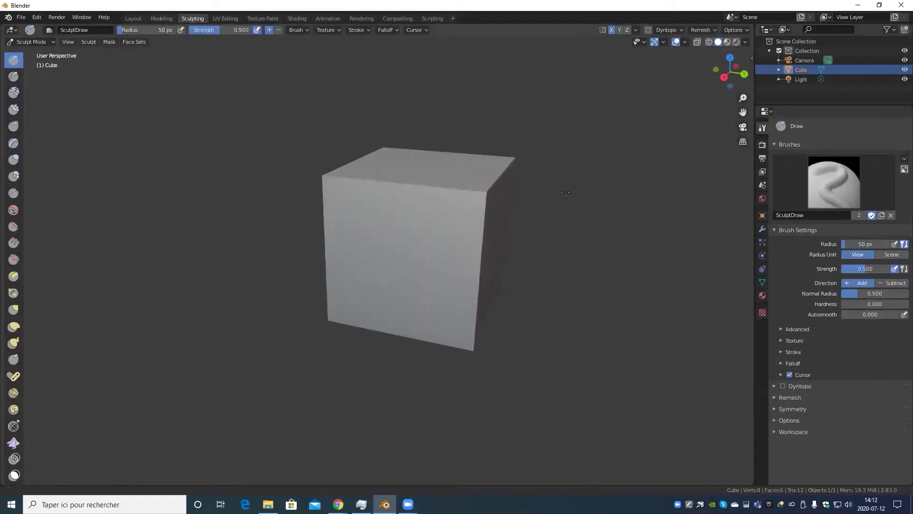
scroll(566, 190, "down", 1)
scroll(624, 184, "down", 2)
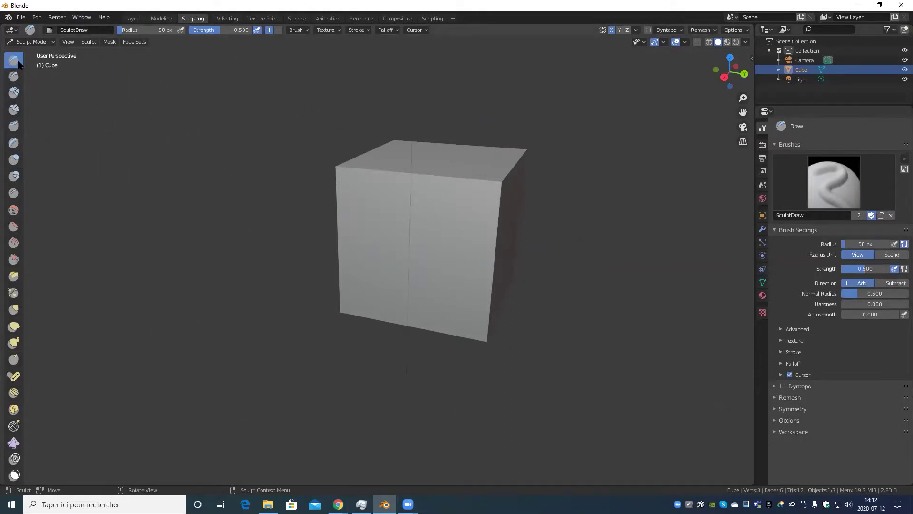
scroll(600, 197, "down", 2)
middle_click_drag(600, 198, 585, 190)
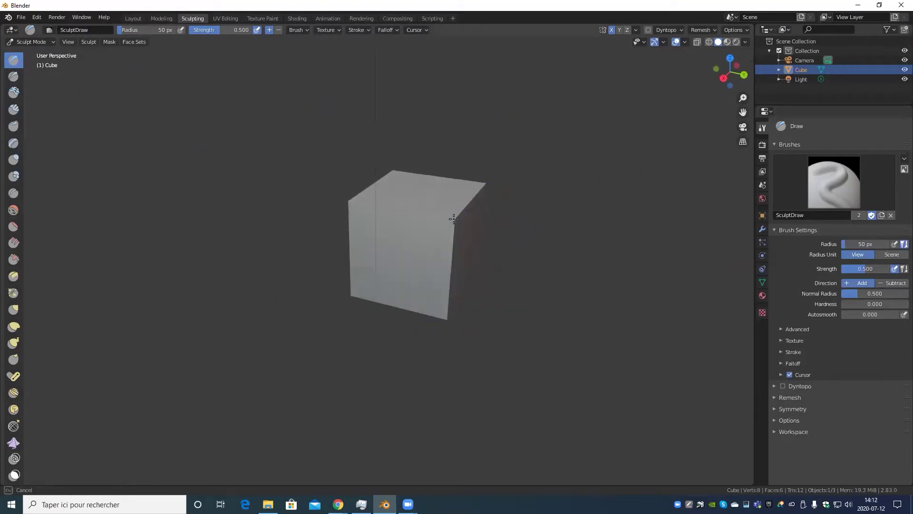
mouse_move(452, 217)
left_mouse_down()
mouse_move(424, 240)
mouse_move(422, 193)
mouse_move(439, 131)
mouse_move(367, 173)
left_mouse_up()
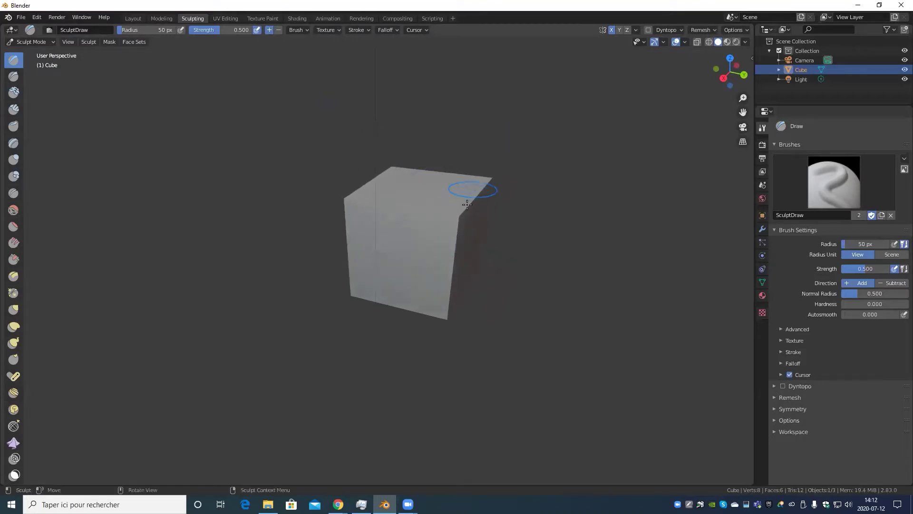
mouse_move(473, 189)
left_mouse_down()
mouse_move(405, 297)
mouse_move(401, 250)
left_mouse_up()
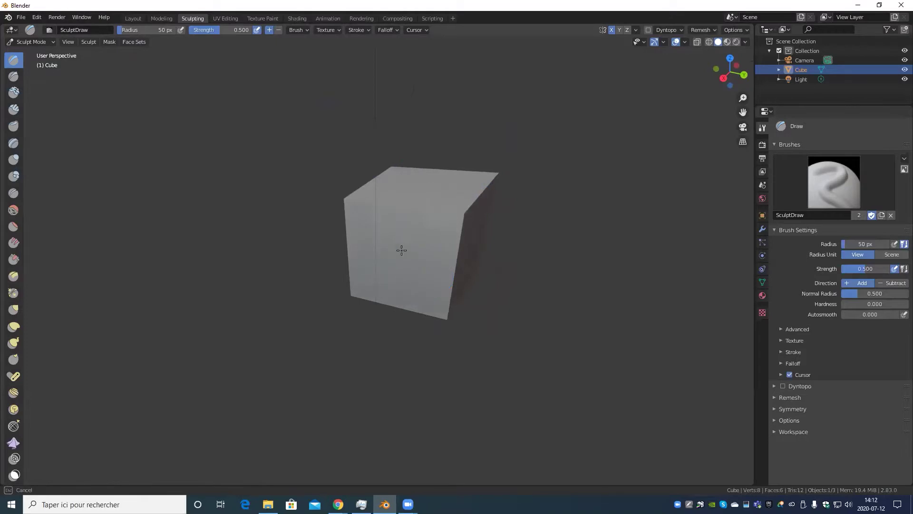
scroll(425, 255, "up", 4)
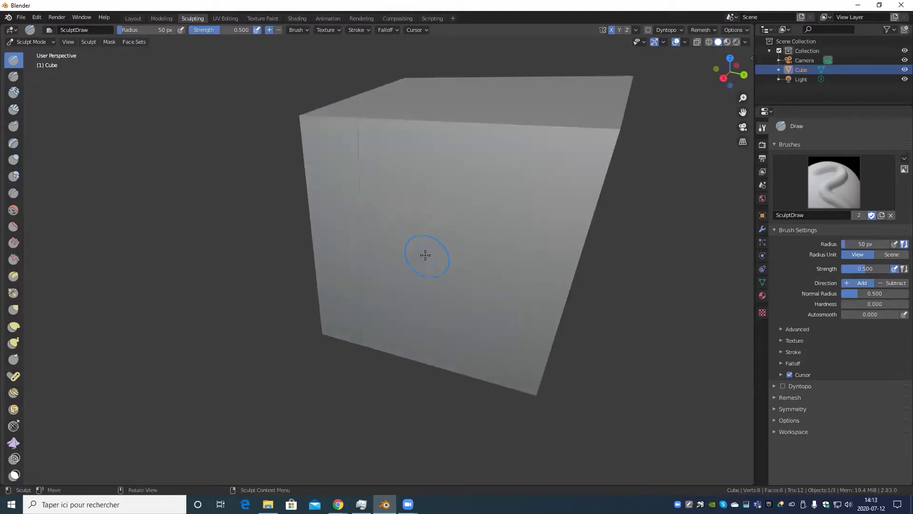
scroll(510, 214, "down", 3)
scroll(534, 214, "down", 1)
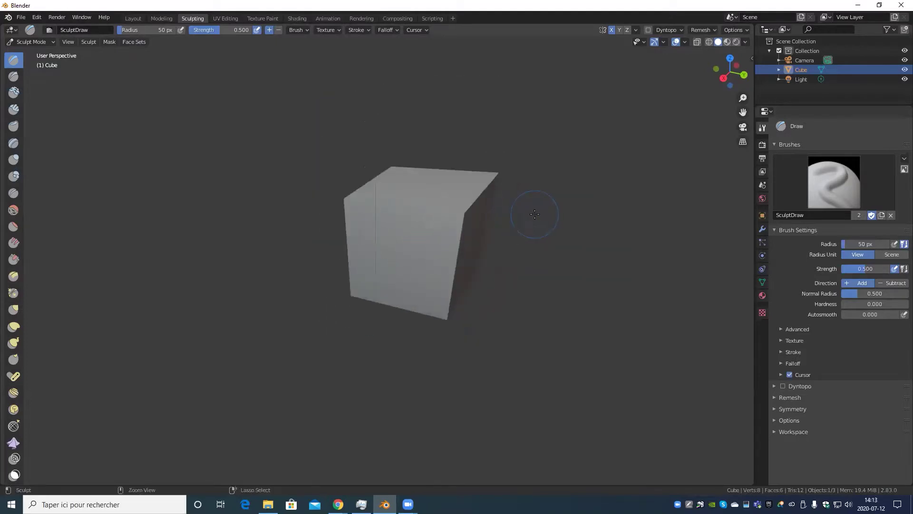
middle_click_drag(533, 214, 526, 215)
key("ctrl+Tab")
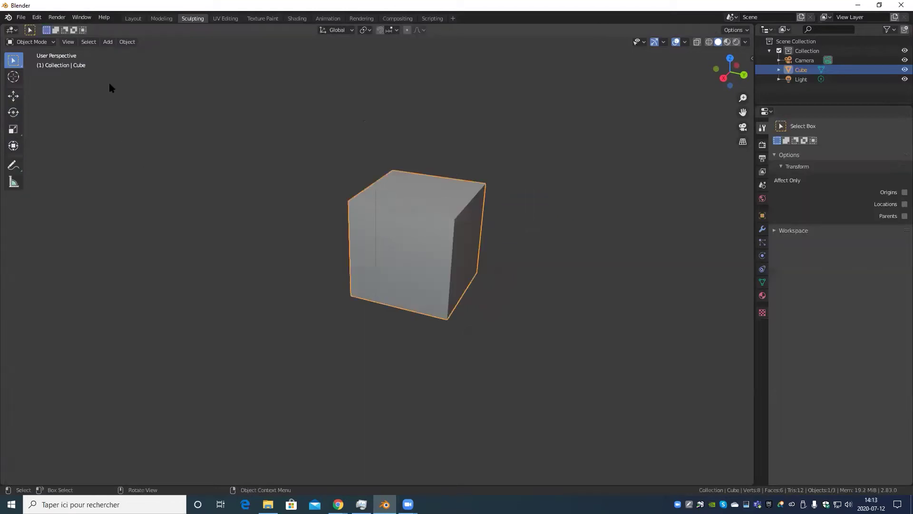
left_click(32, 42)
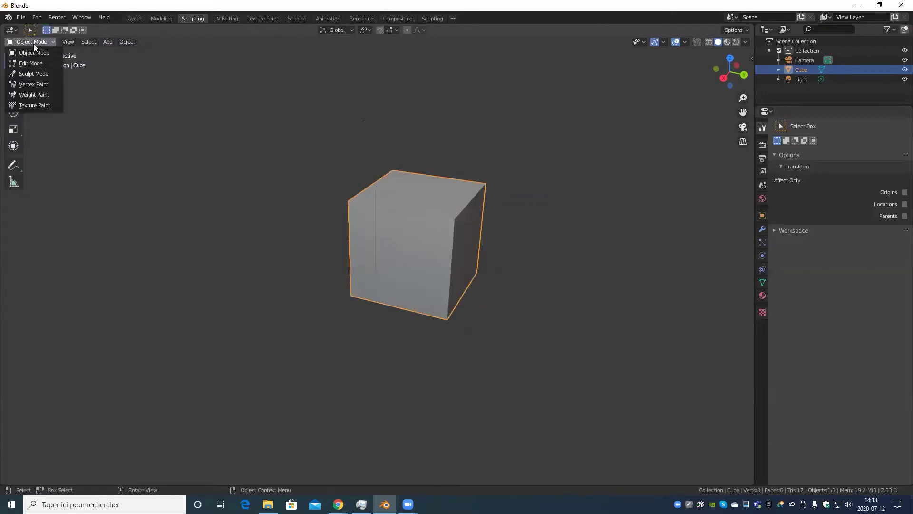
left_click(36, 73)
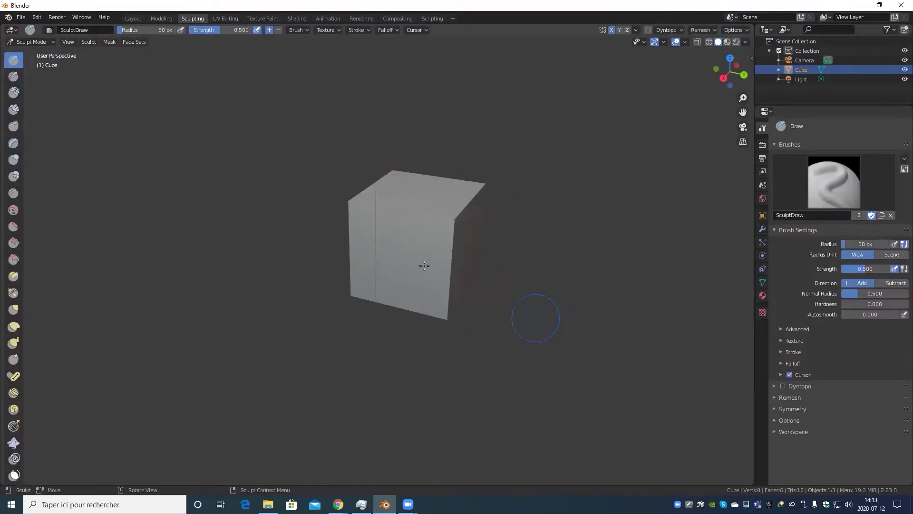
mouse_move(424, 266)
middle_mouse_down()
mouse_move(507, 269)
mouse_move(574, 257)
mouse_move(265, 378)
middle_mouse_up()
scroll(514, 276, "up", 5)
scroll(514, 276, "down", 5)
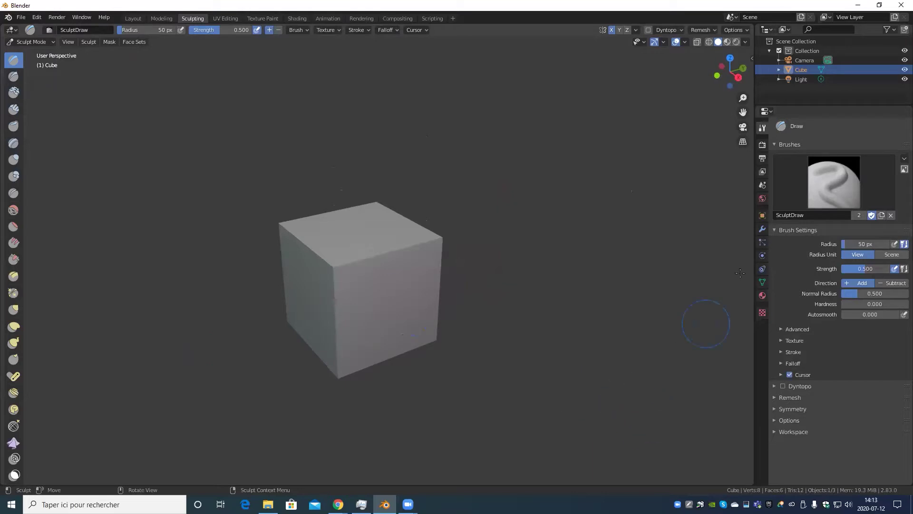
Step: Add a Subdivision Surface modifier to the cube in Modifier Properties
left_click(763, 232)
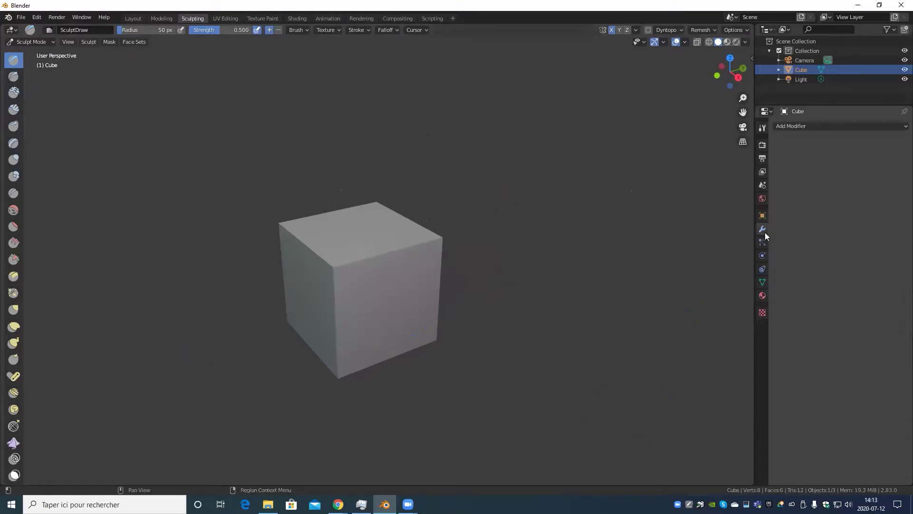
left_click(812, 127)
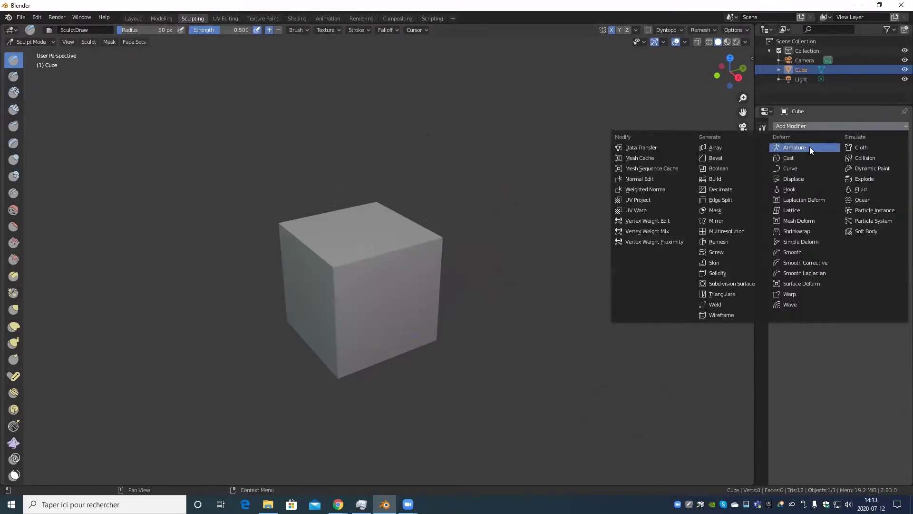
left_click(748, 283)
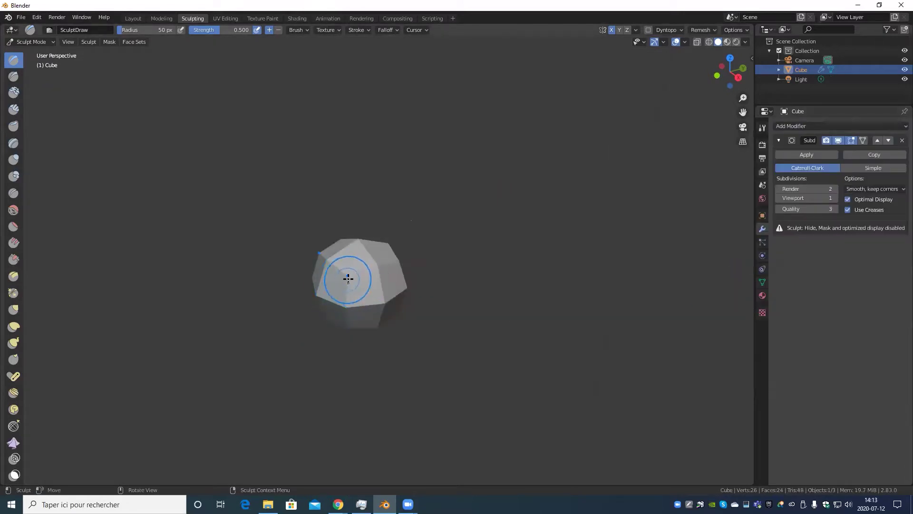
Step: Sculpt a few test strokes on the rounded cube, then delete the Subdivision Surface modifier
mouse_move(347, 279)
left_mouse_down()
mouse_move(331, 264)
mouse_move(400, 299)
left_mouse_up()
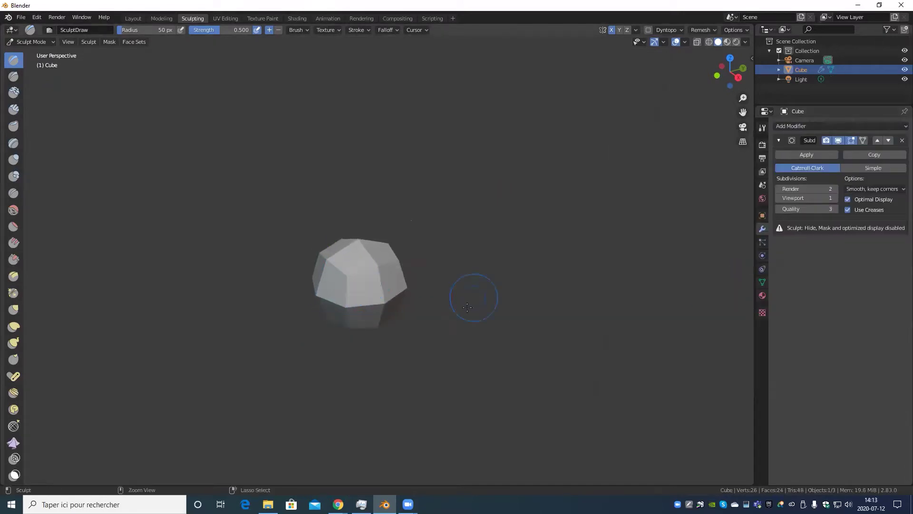
scroll(519, 285, "up", 3)
middle_click_drag(504, 323, 350, 316)
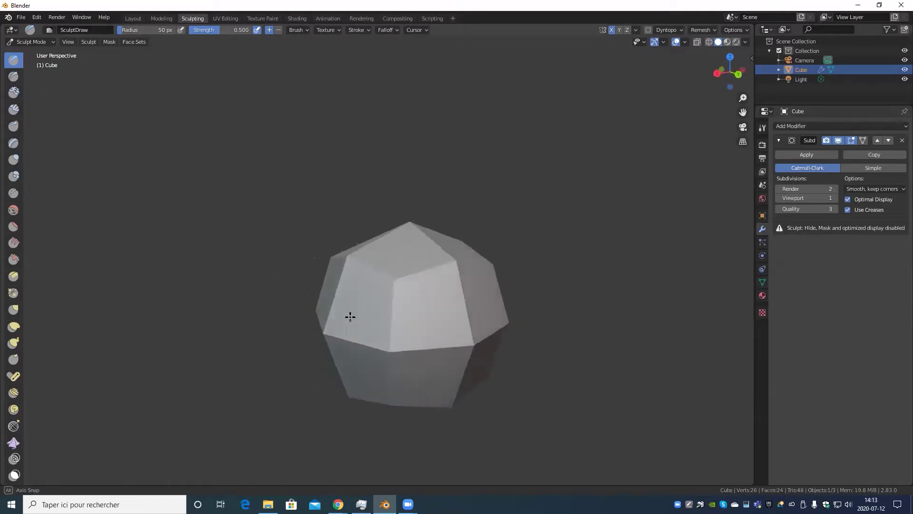
left_click_drag(387, 341, 437, 366)
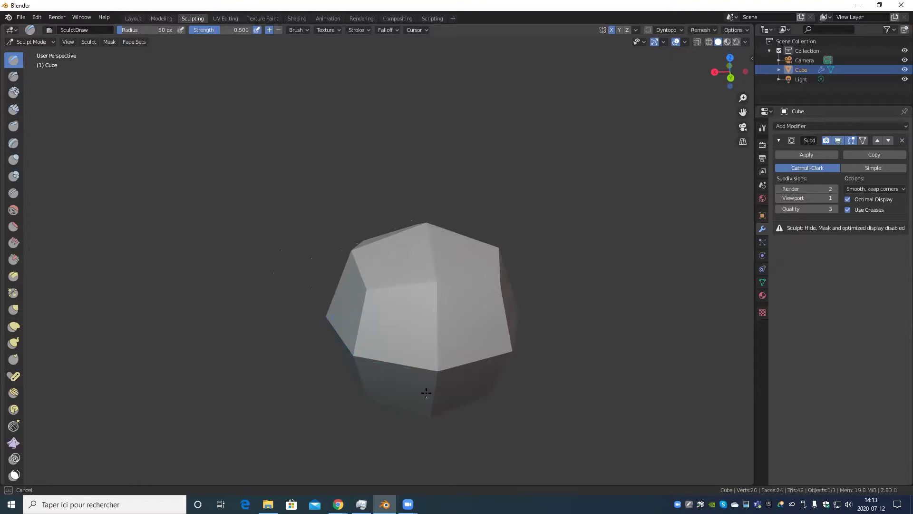
left_click_drag(441, 372, 505, 328)
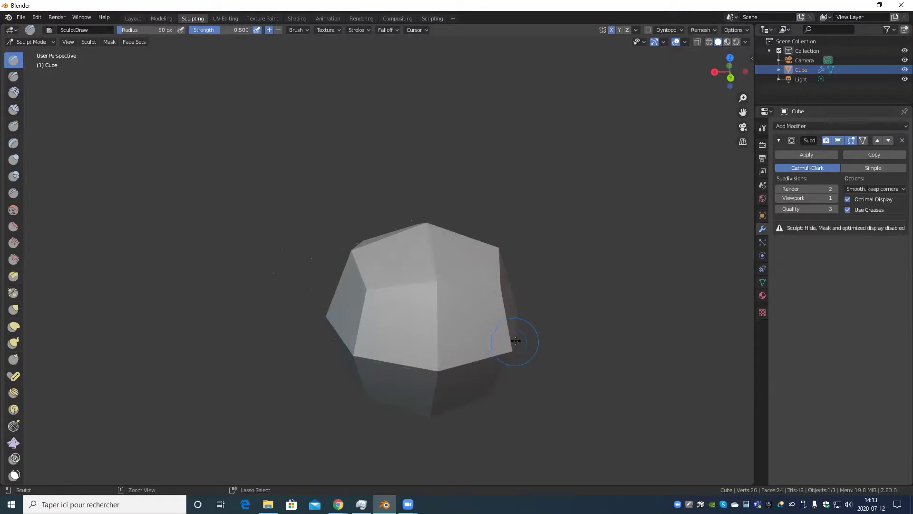
left_click(901, 141)
left_click(819, 127)
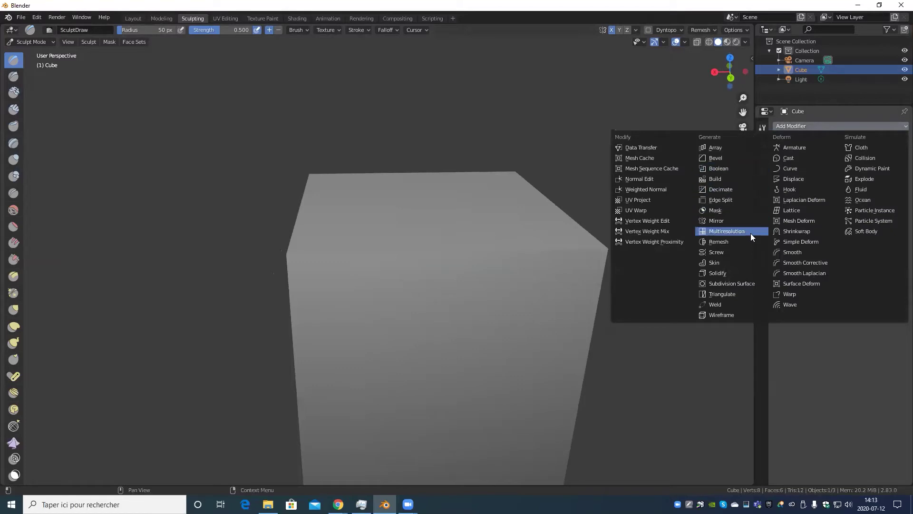
left_click(733, 232)
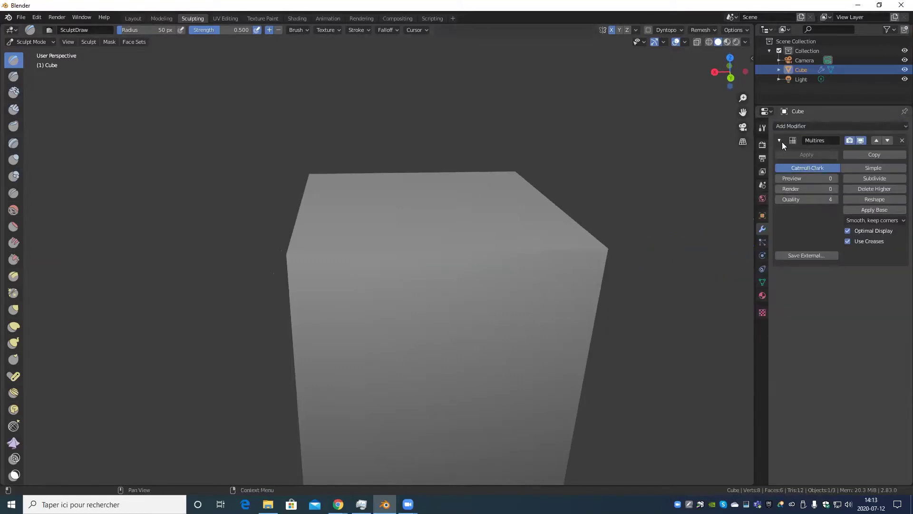
left_click(902, 141)
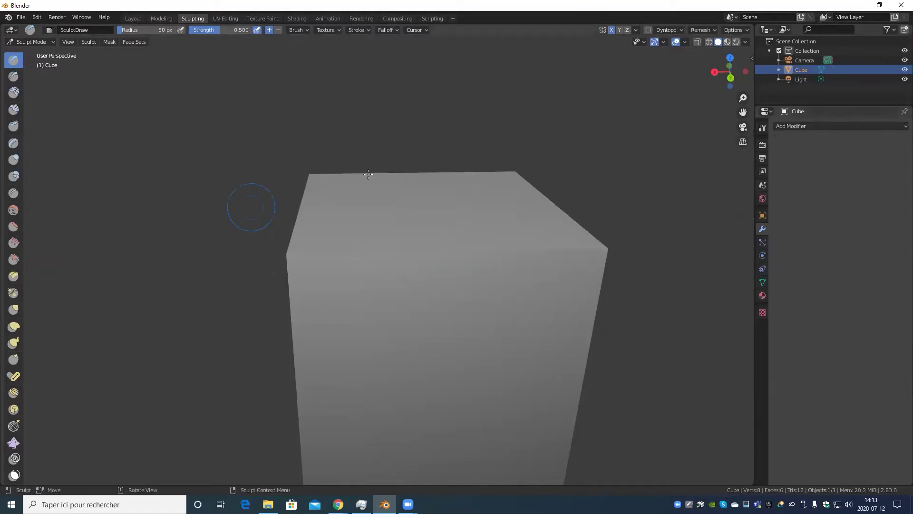
scroll(368, 174, "down", 5)
middle_click_drag(324, 190, 443, 218)
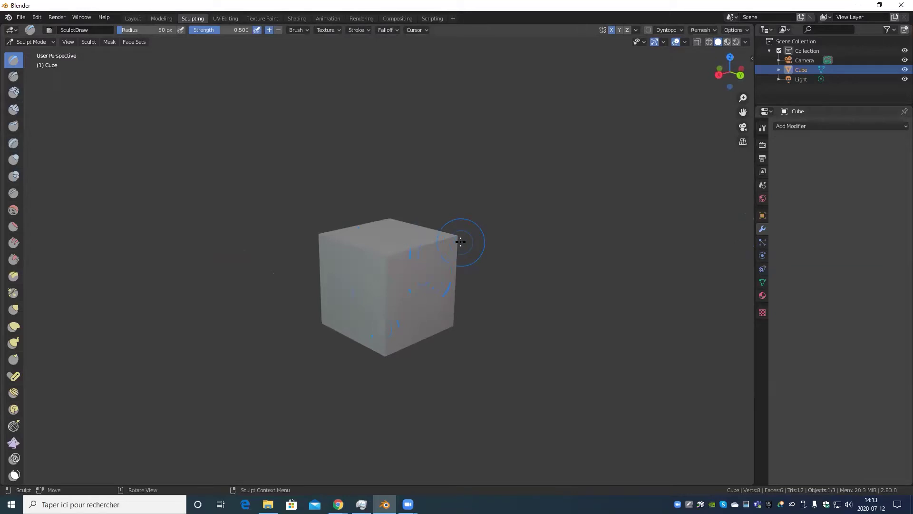
key("ctrl+1")
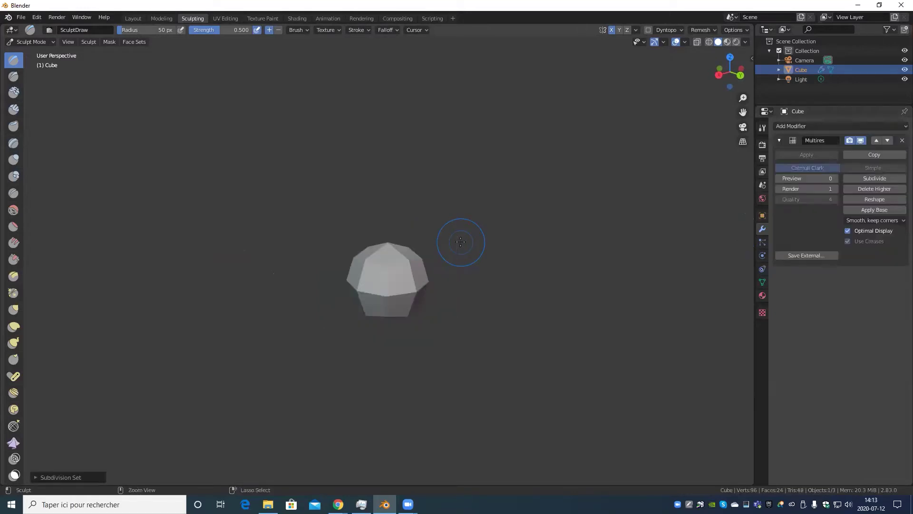
key("ctrl+2")
key("ctrl+3")
key("ctrl+4")
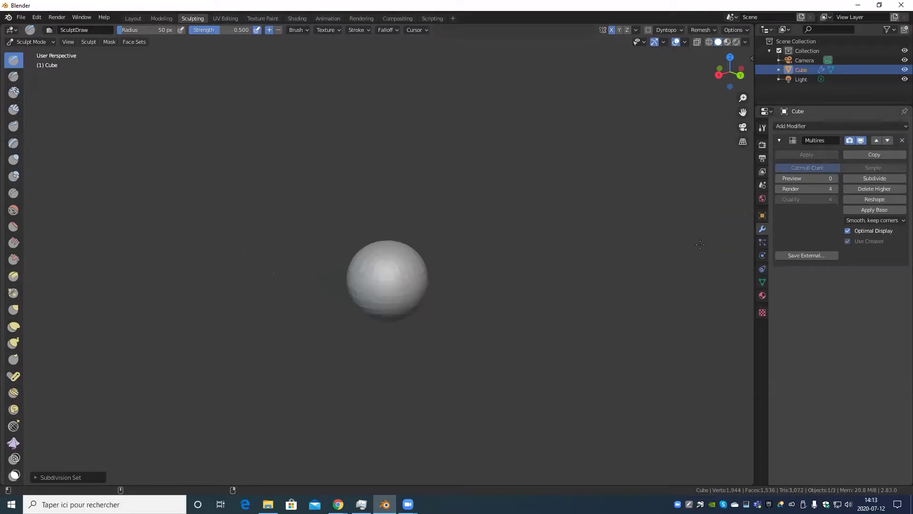
key("ctrl+3")
key("ctrl+2")
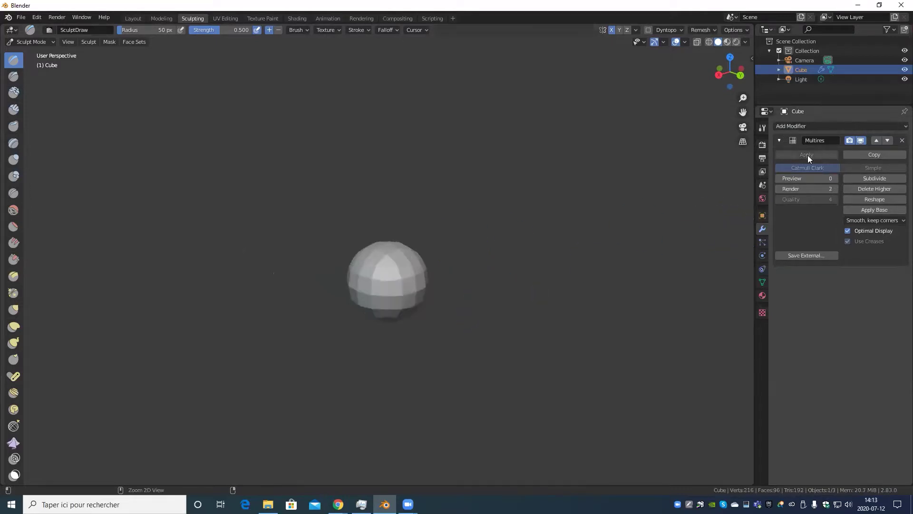
key("ctrl+1")
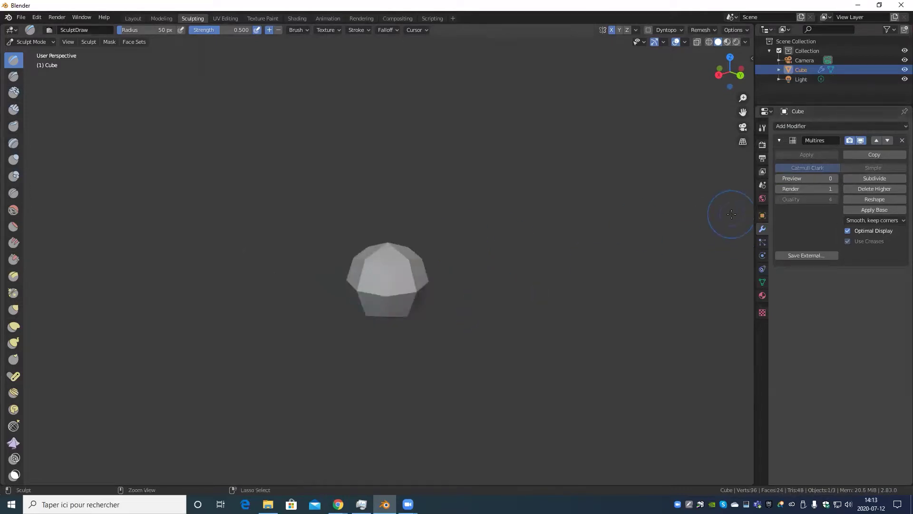
key("ctrl+0")
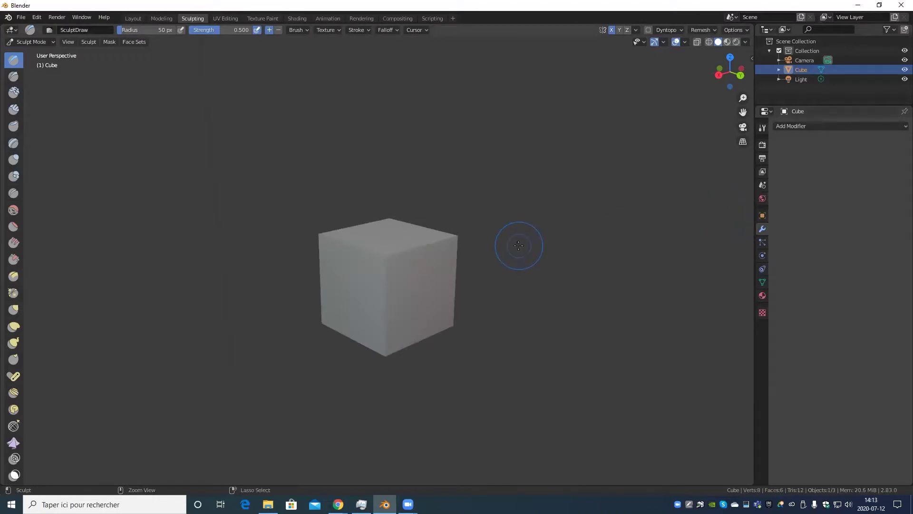
Step: Re-add Multires with Ctrl+2 and orbit around the rounded cube
key("ctrl+2")
middle_click_drag(418, 296, 412, 323)
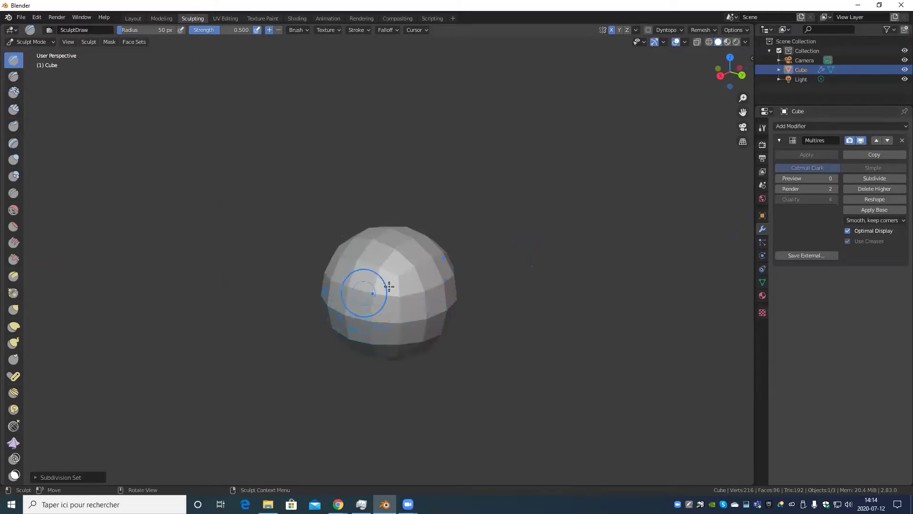
mouse_move(425, 326)
middle_mouse_down()
mouse_move(444, 351)
mouse_move(397, 253)
middle_mouse_up()
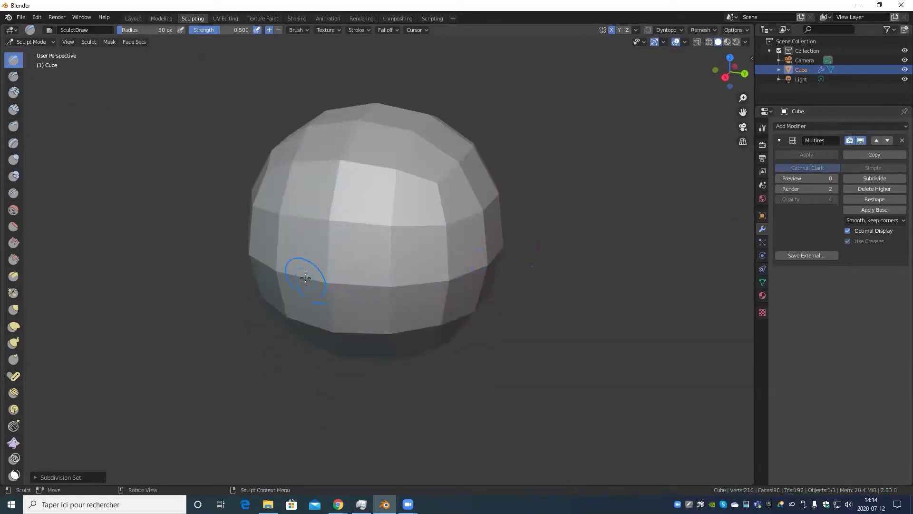
scroll(408, 276, "down", 5)
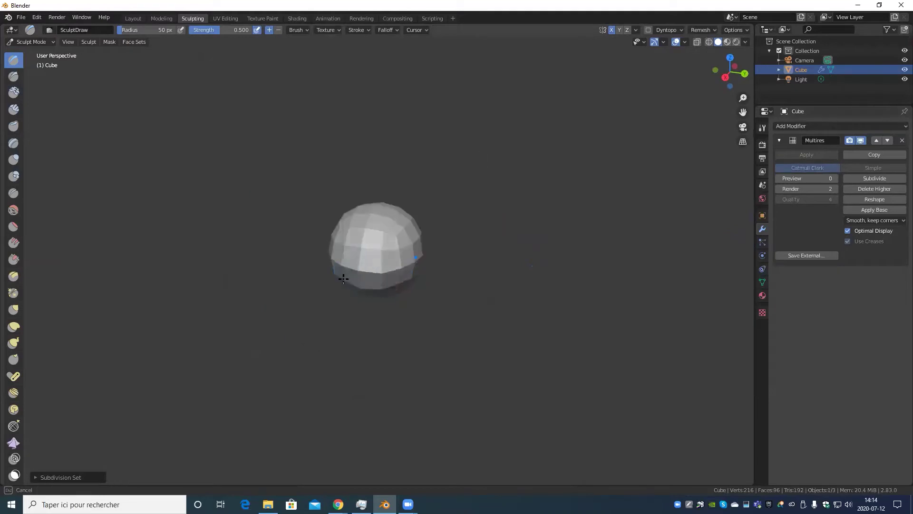
middle_click_drag(384, 282, 498, 288)
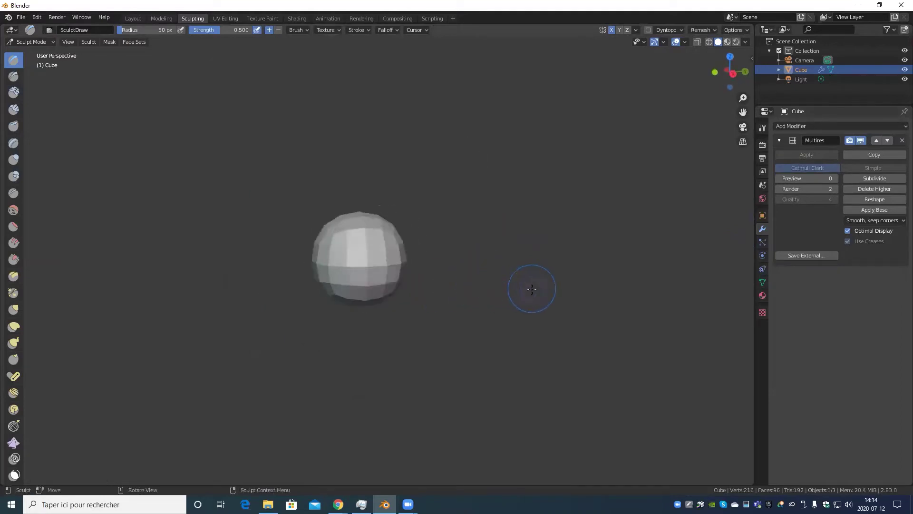
middle_click_drag(530, 285, 561, 263)
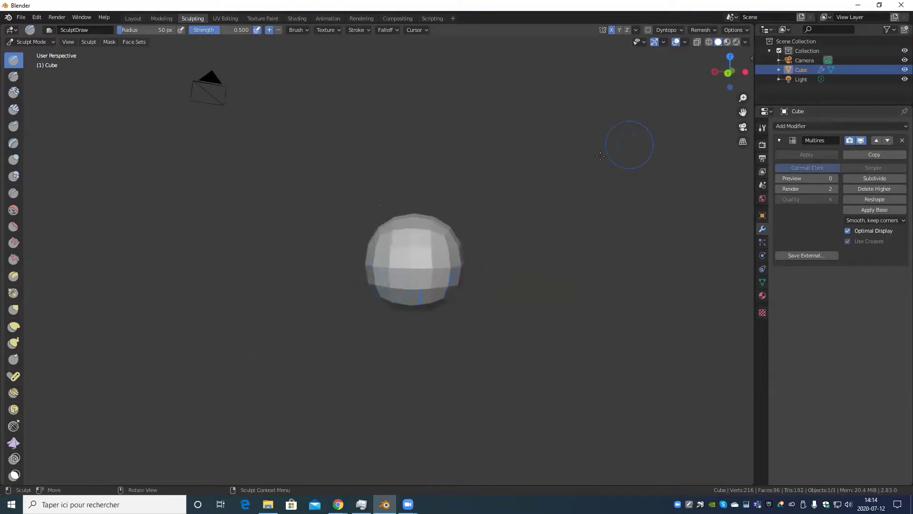
mouse_move(601, 156)
middle_mouse_down()
mouse_move(602, 169)
mouse_move(555, 154)
middle_mouse_up()
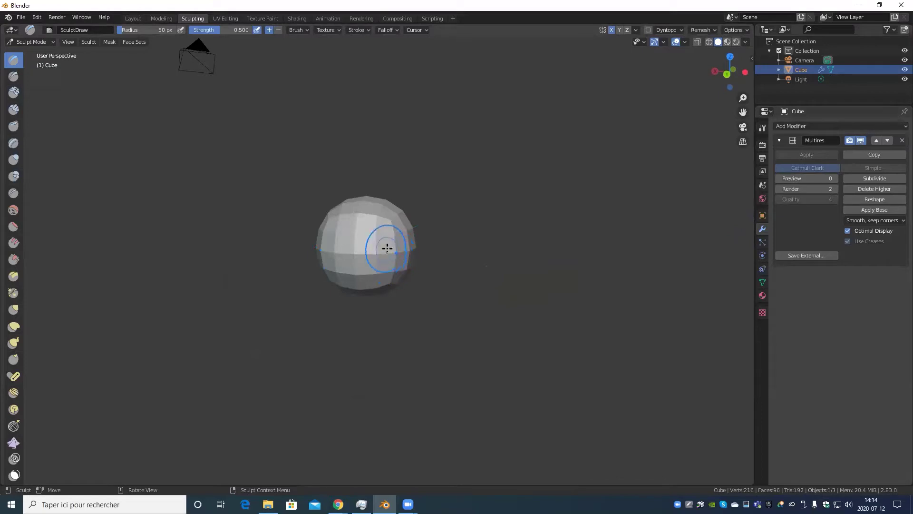
Step: Push the sphere's lower half outward with a mirrored Draw stroke
mouse_move(393, 264)
left_mouse_down()
mouse_move(385, 284)
mouse_move(483, 245)
left_mouse_up()
middle_click_drag(483, 244, 374, 280)
scroll(373, 281, "down", 3)
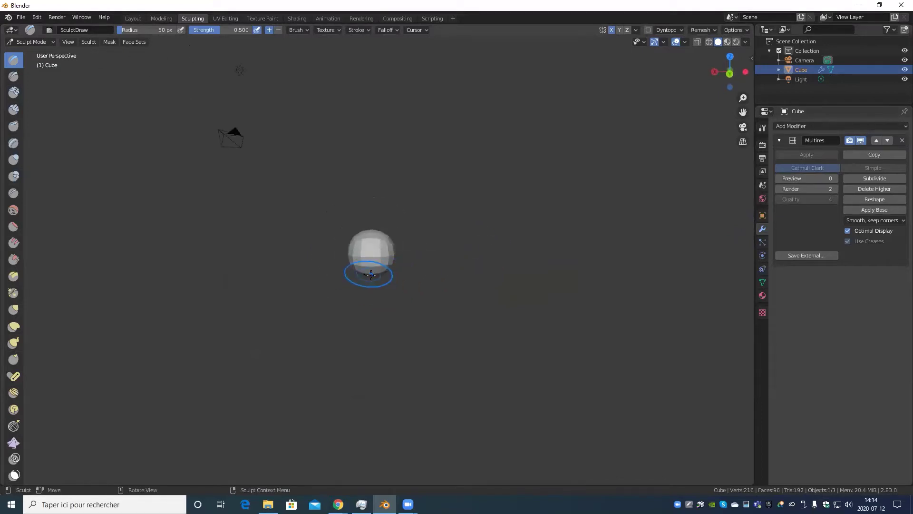
Step: With the Grab brush, pull the sphere's sides outward into a taller, lumpy shape
key("g")
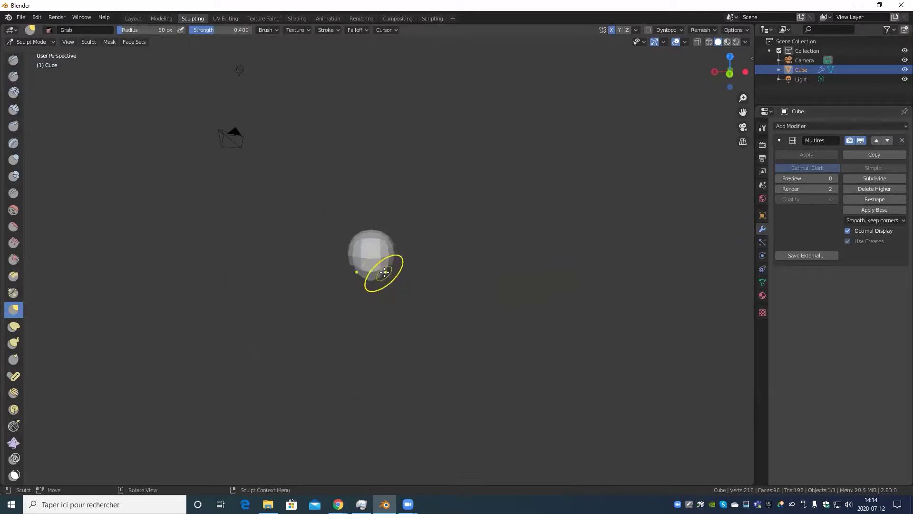
scroll(384, 269, "up", 2)
mouse_move(397, 255)
middle_mouse_down()
mouse_move(417, 255)
mouse_move(408, 249)
middle_mouse_up()
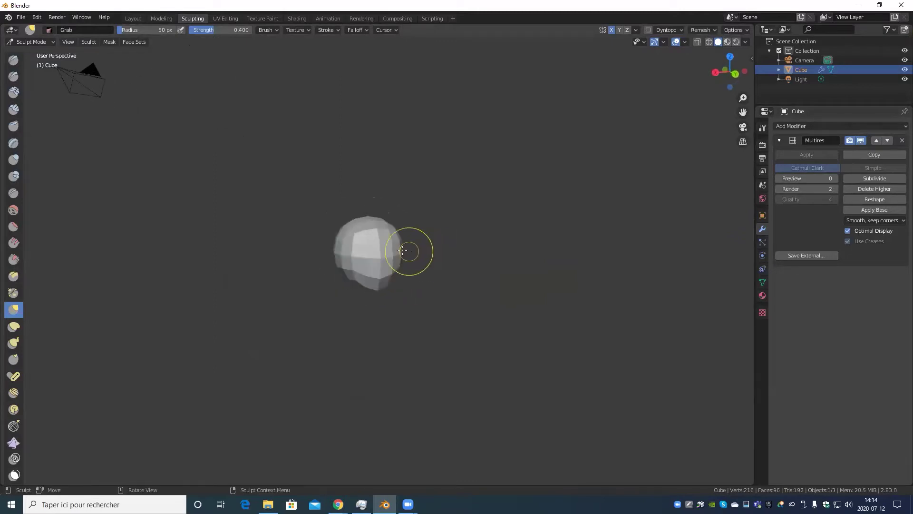
left_click_drag(402, 249, 379, 247)
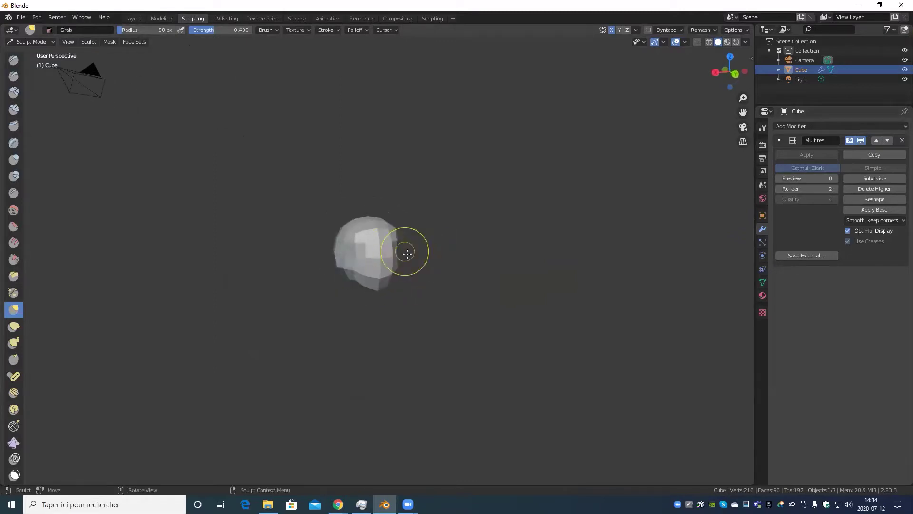
middle_click_drag(403, 249, 406, 256)
left_click_drag(407, 256, 386, 240)
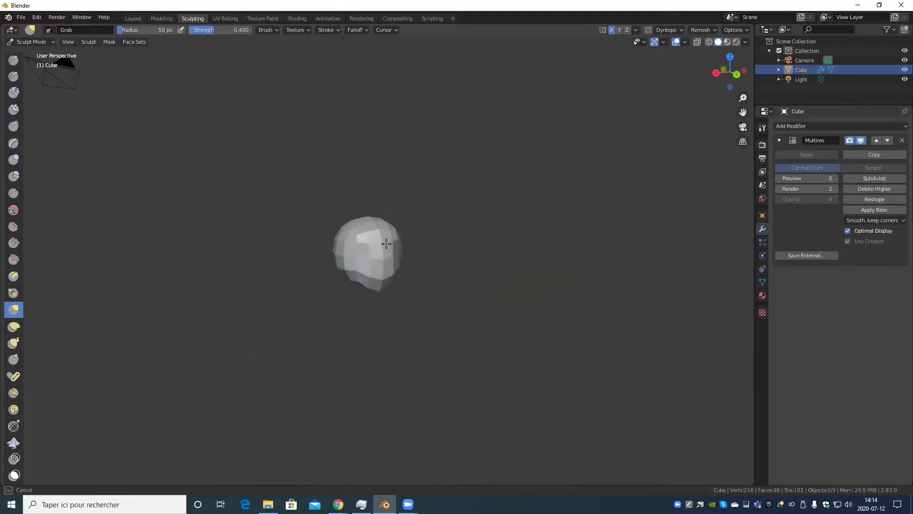
Step: Orbit and zoom to inspect the reshaped head and its jutting lower jaw
middle_click_drag(405, 245, 388, 242)
scroll(388, 243, "up", 4)
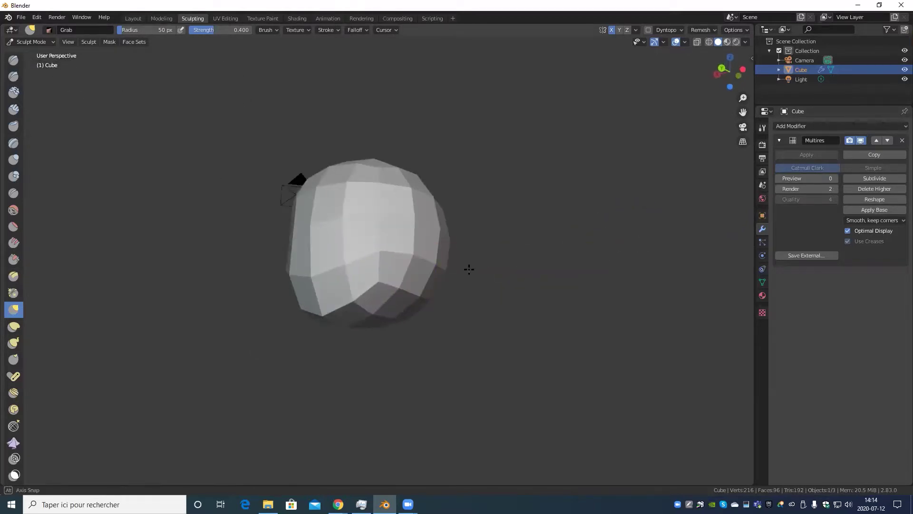
middle_click_drag(408, 279, 373, 272)
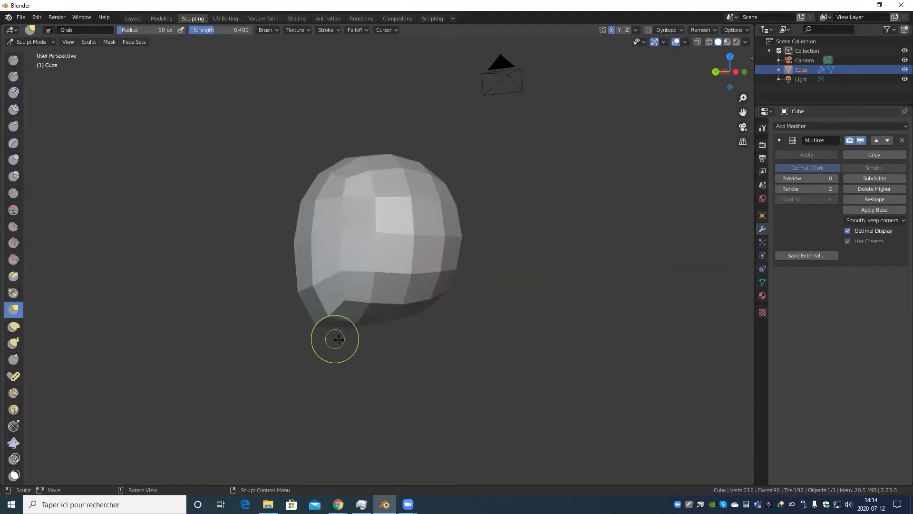
mouse_move(334, 338)
middle_mouse_down()
mouse_move(381, 391)
mouse_move(418, 377)
middle_mouse_up()
scroll(418, 369, "up", 2)
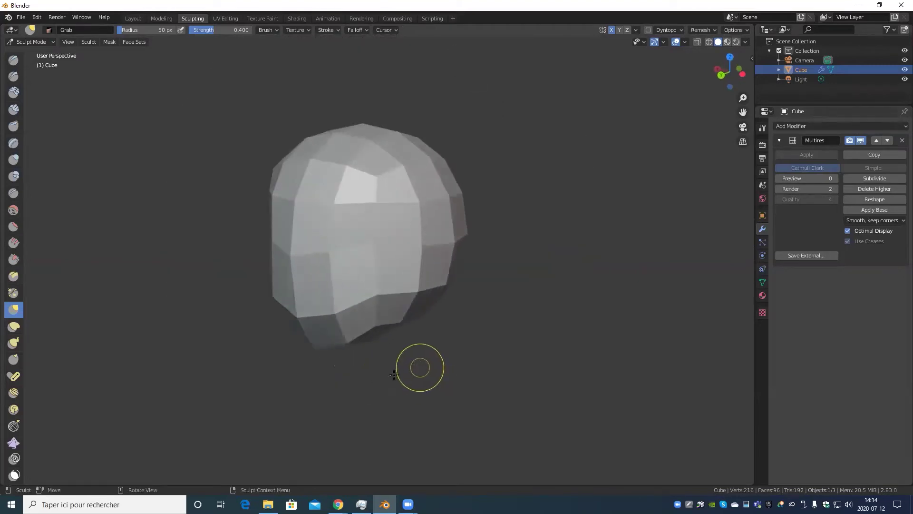
scroll(330, 357, "up", 2)
scroll(411, 353, "up", 2)
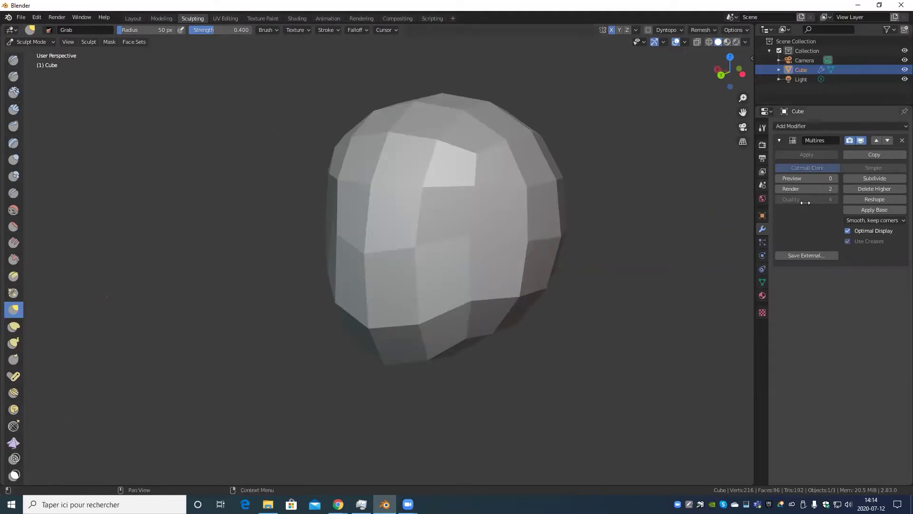
Step: Subdivide the Multires modifier up to level 5
left_click(872, 179)
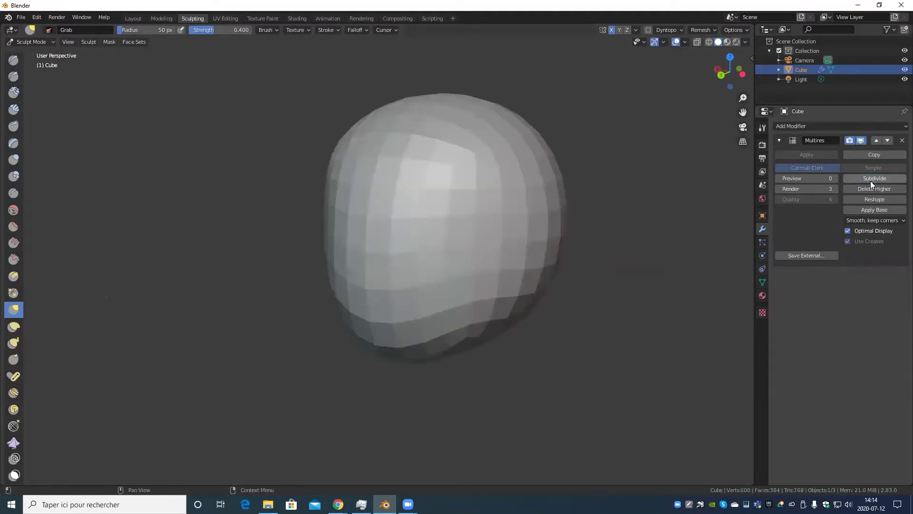
left_click(870, 181)
left_click(868, 180)
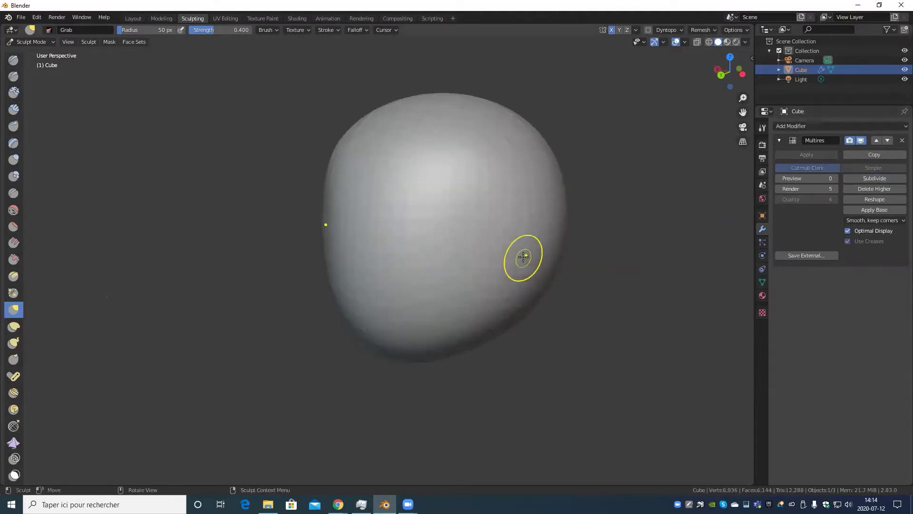
scroll(523, 254, "down", 4)
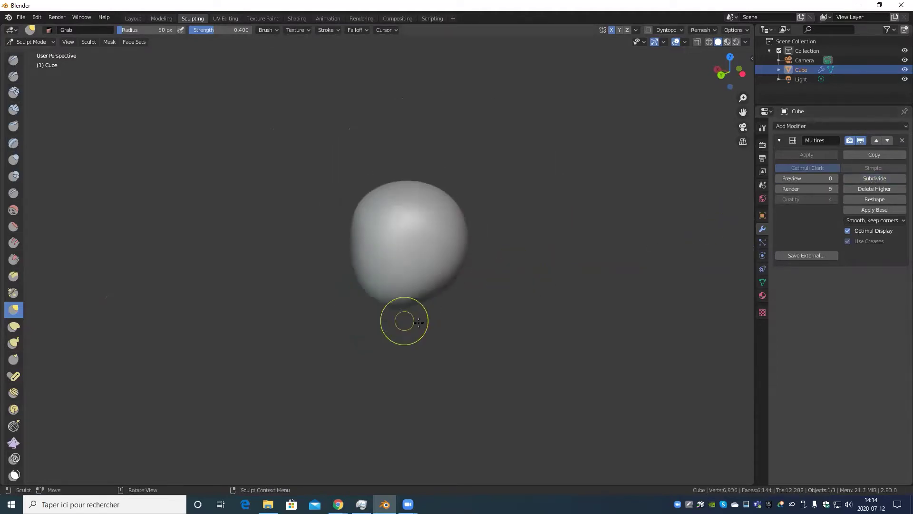
Step: With the Draw brush, try smile and face strokes on the head, then cancel them
left_click(13, 60)
scroll(422, 289, "up", 5)
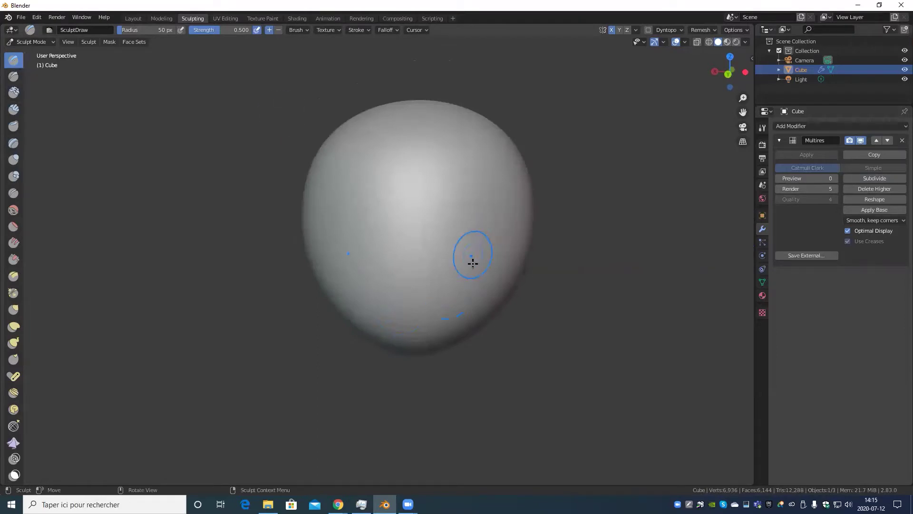
mouse_move(395, 290)
left_mouse_down()
mouse_move(428, 309)
mouse_move(493, 257)
mouse_move(463, 226)
mouse_move(452, 259)
mouse_move(463, 218)
mouse_move(497, 198)
mouse_move(495, 292)
left_mouse_up()
key("Escape")
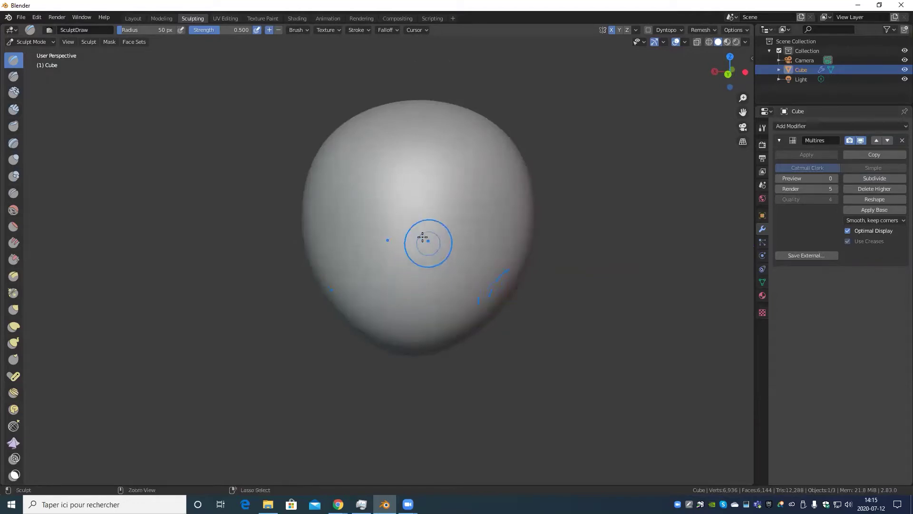
mouse_move(422, 238)
left_mouse_down()
mouse_move(435, 241)
mouse_move(484, 167)
mouse_move(451, 191)
mouse_move(499, 249)
left_mouse_up()
key("Escape")
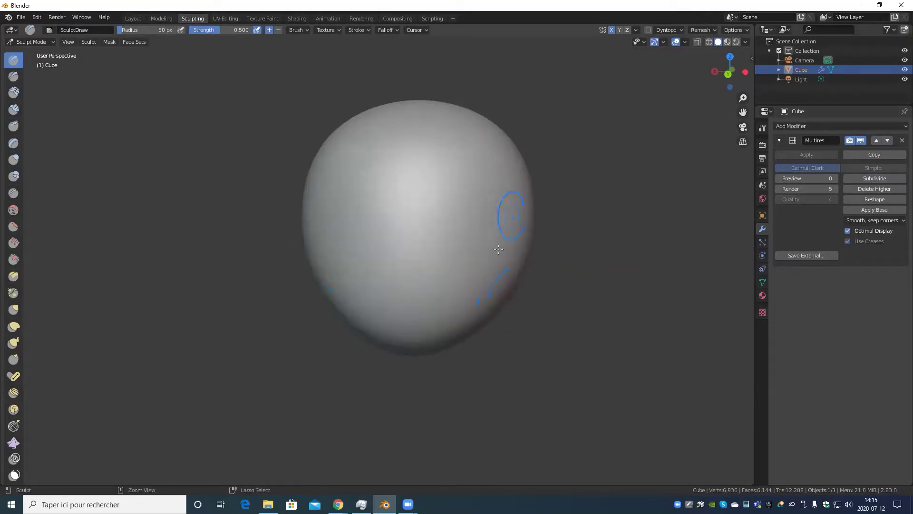
Step: Carve mirrored ear-like grooves up the head's sides, orbiting around the head
middle_click_drag(462, 269, 455, 287)
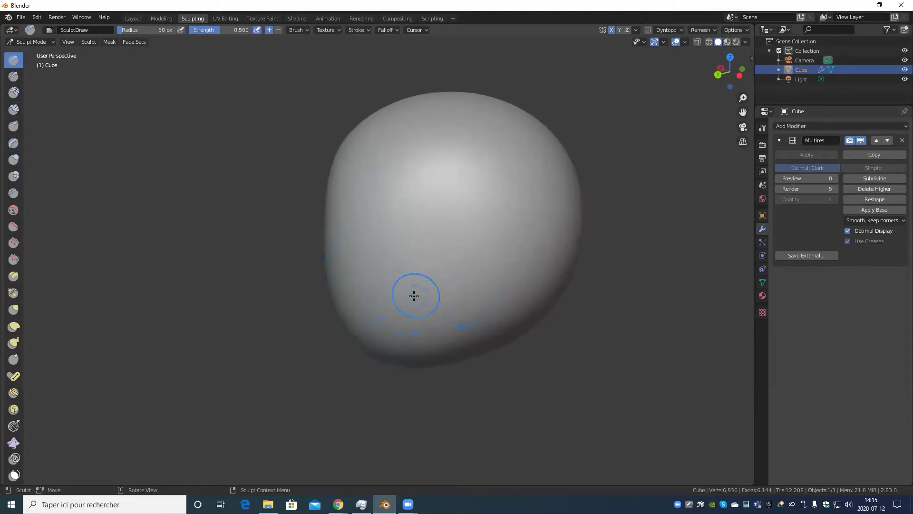
mouse_move(409, 288)
left_mouse_down()
mouse_move(481, 208)
mouse_move(522, 232)
left_mouse_up()
mouse_move(542, 277)
middle_mouse_down()
mouse_move(584, 189)
mouse_move(552, 172)
mouse_move(499, 380)
mouse_move(461, 350)
middle_mouse_up()
left_click_drag(451, 326, 553, 266)
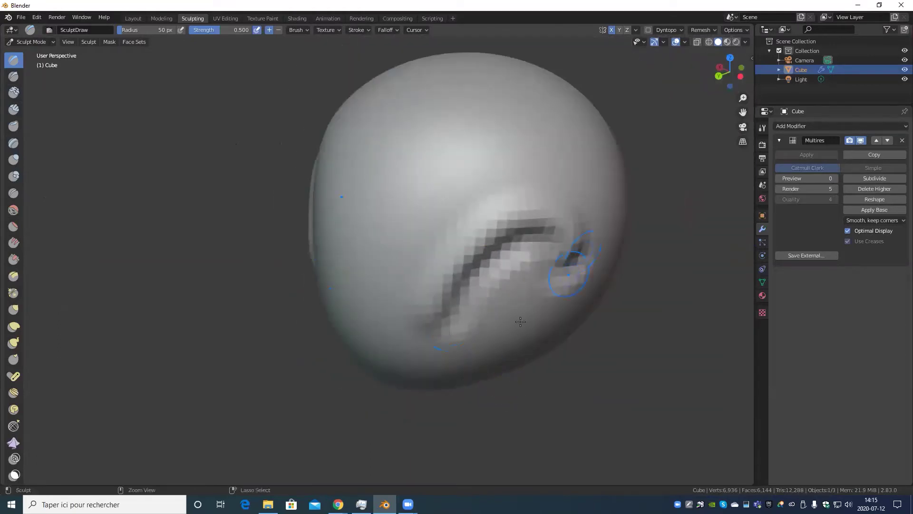
middle_click_drag(521, 322, 571, 261)
scroll(569, 274, "up", 2)
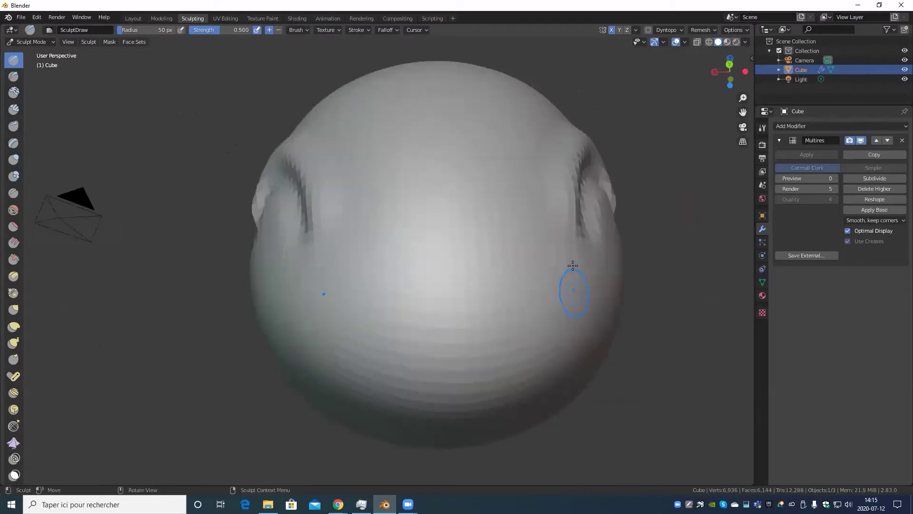
middle_click_drag(564, 245, 531, 271)
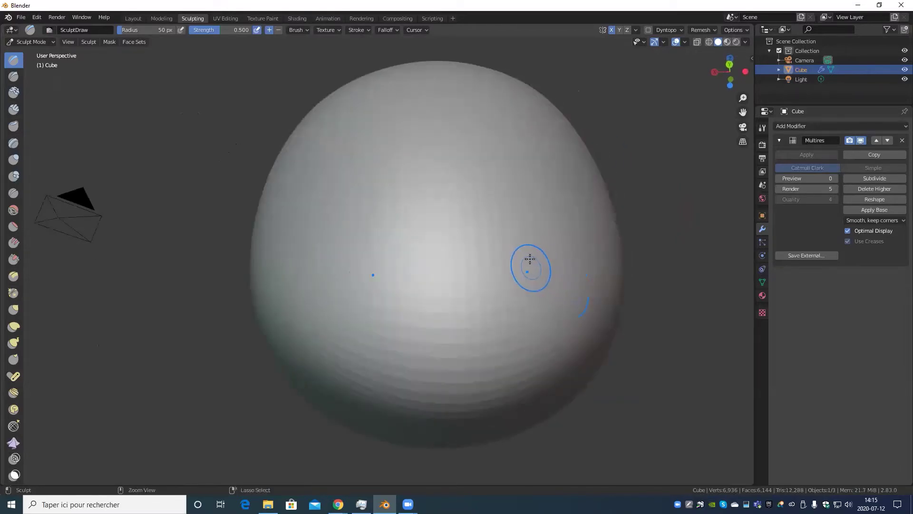
scroll(530, 271, "down", 3)
middle_click_drag(534, 224, 68, 94)
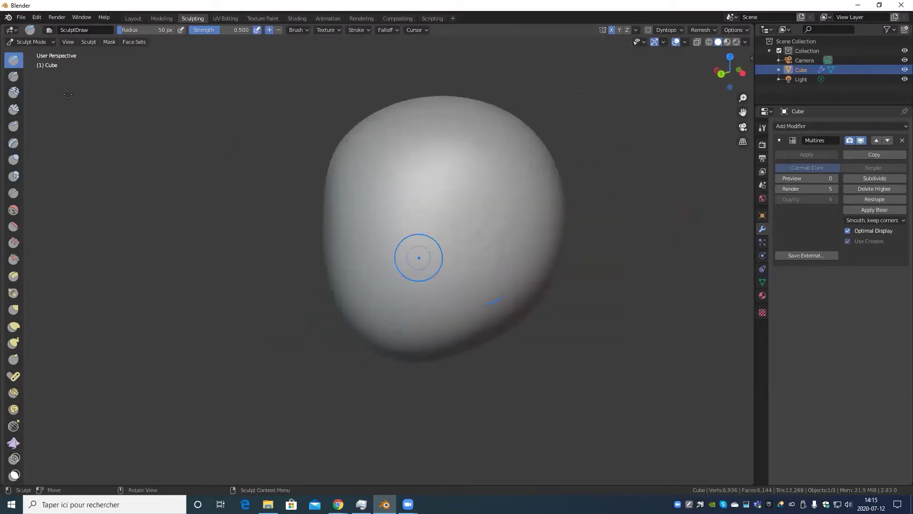
Step: Carve a smile groove with the Draw Sharp brush, undoing the extra second groove
left_click(15, 78)
middle_click_drag(408, 259, 410, 283)
scroll(380, 286, "up", 1)
scroll(385, 281, "up", 1)
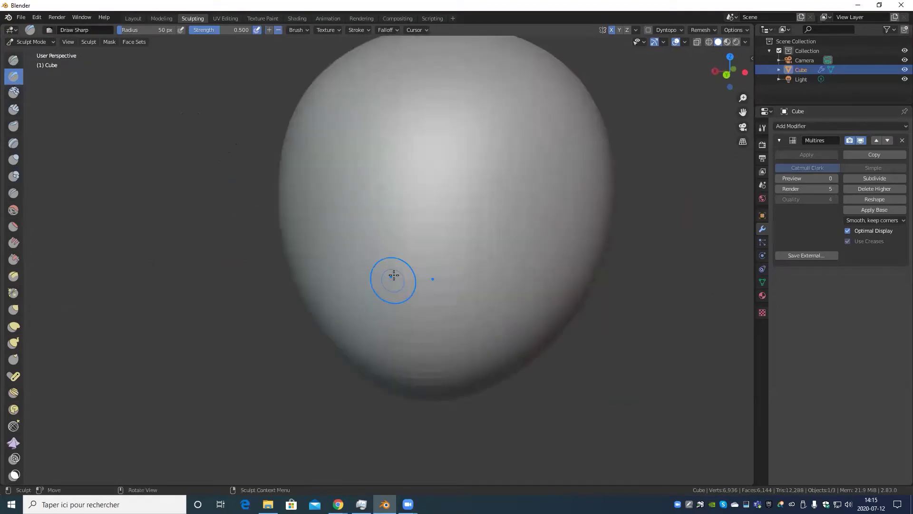
left_click_drag(370, 263, 424, 285)
middle_click_drag(424, 285, 483, 247)
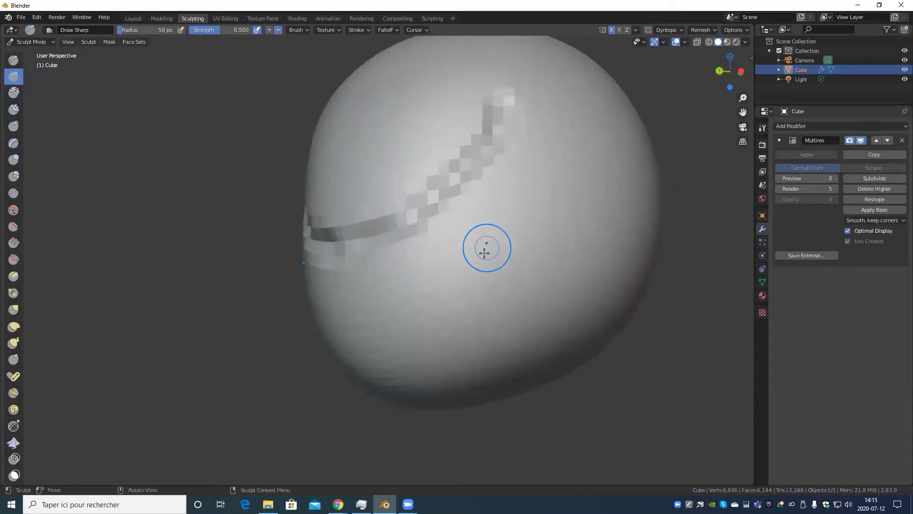
mouse_move(328, 238)
left_mouse_down()
mouse_move(450, 232)
mouse_move(495, 206)
mouse_move(378, 252)
mouse_move(550, 148)
left_mouse_up()
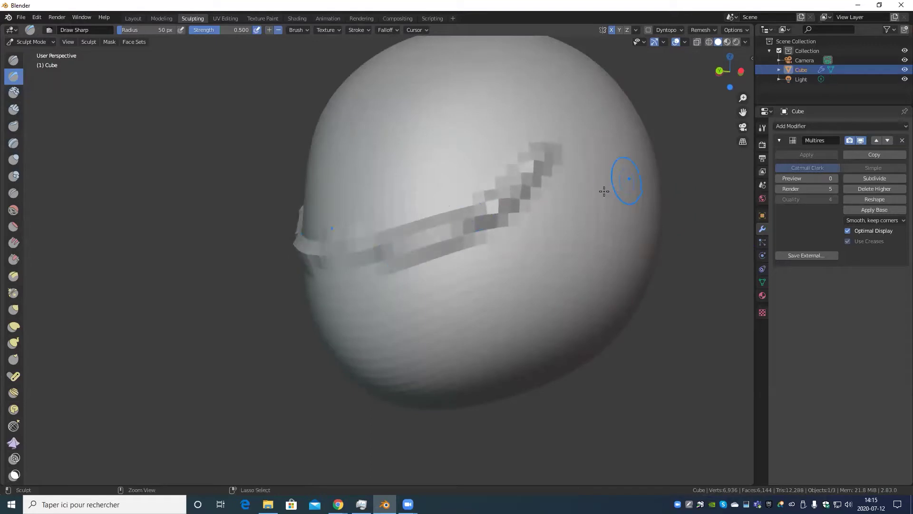
key("ctrl+z")
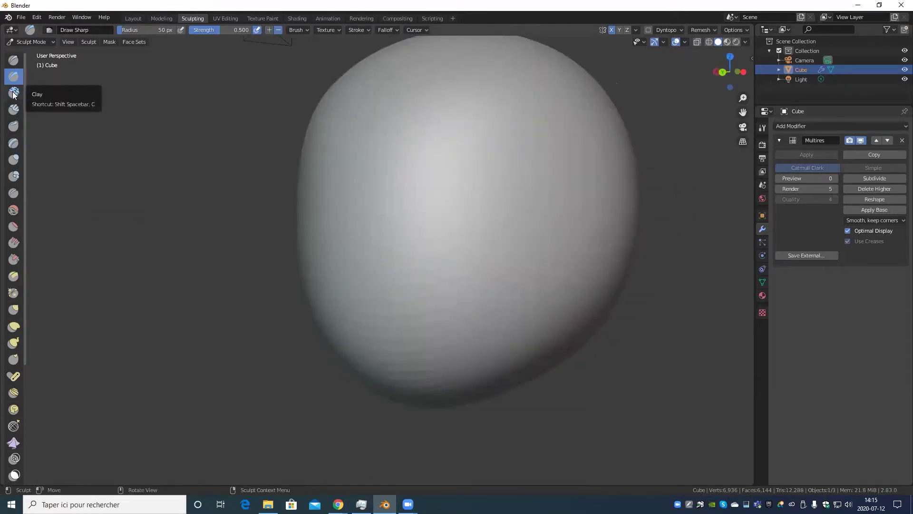
Step: Switch to the Clay brush, lay a clay stroke across the head, and reframe the view
left_click(13, 95)
scroll(375, 171, "down", 5)
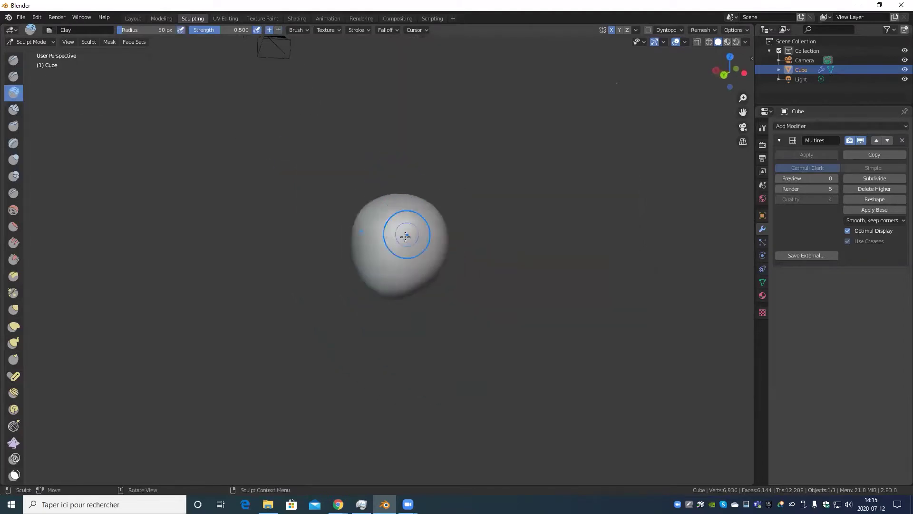
left_click_drag(408, 237, 393, 237)
scroll(408, 225, "up", 2)
mouse_move(398, 316)
middle_mouse_down()
mouse_move(438, 296)
mouse_move(387, 301)
mouse_move(394, 292)
middle_mouse_up()
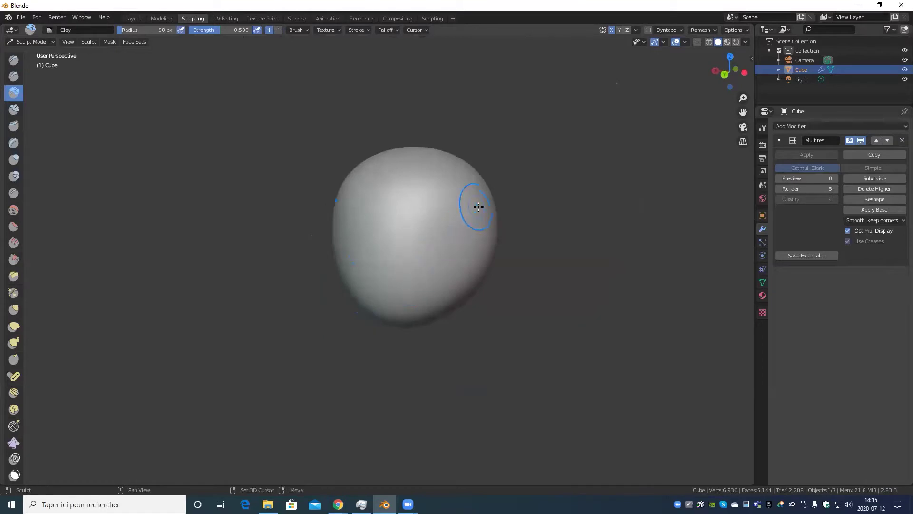
middle_click_drag(479, 206, 423, 310, "shift")
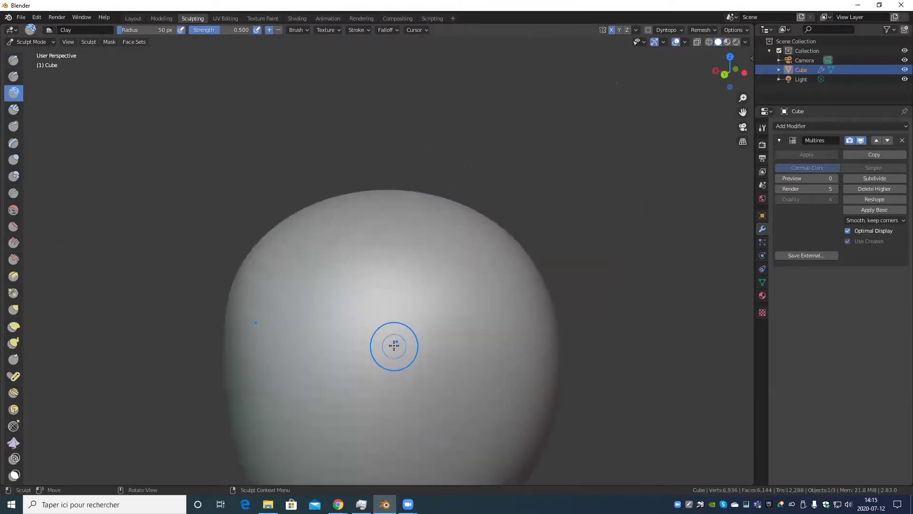
Step: Sculpt clay grooves on the sphere's upper face, then undo all three strokes
left_click_drag(410, 333, 420, 293)
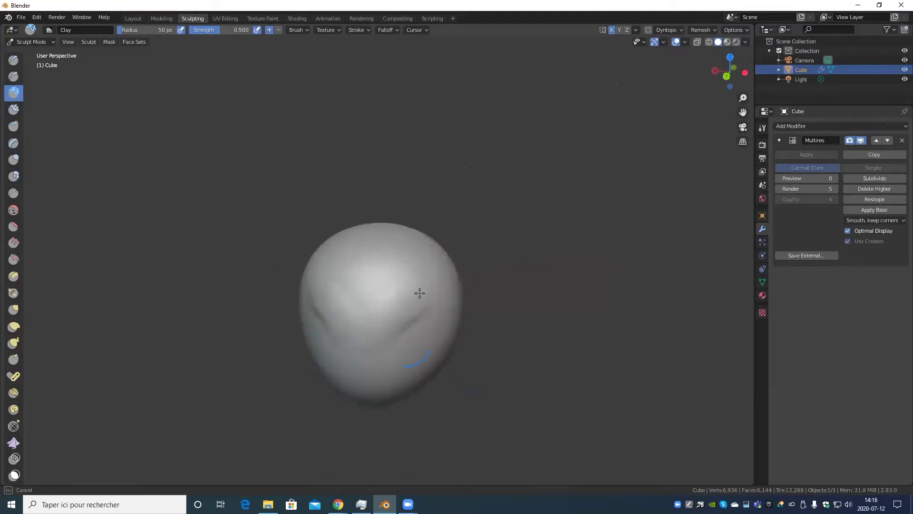
left_click_drag(377, 338, 412, 325)
key("ctrl+z")
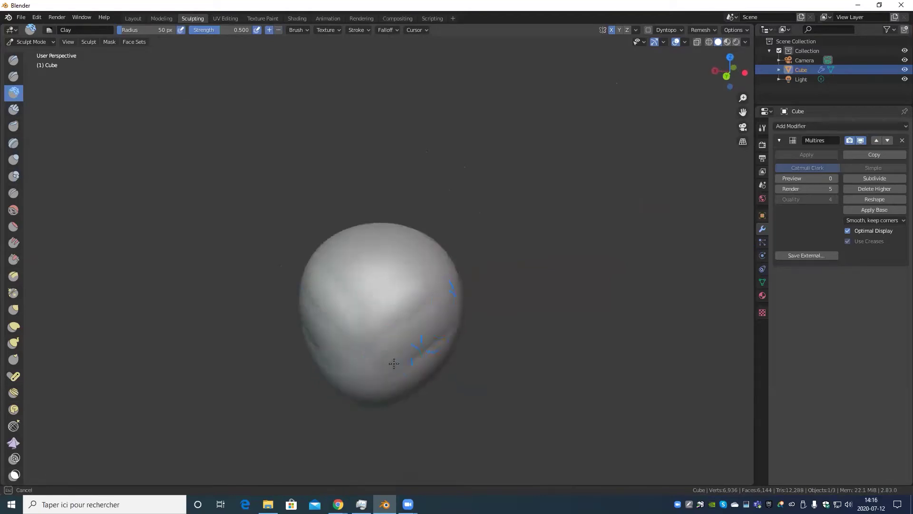
key("ctrl+z")
key("ctrl+z")
key("ctrl+z")
key("ctrl+z")
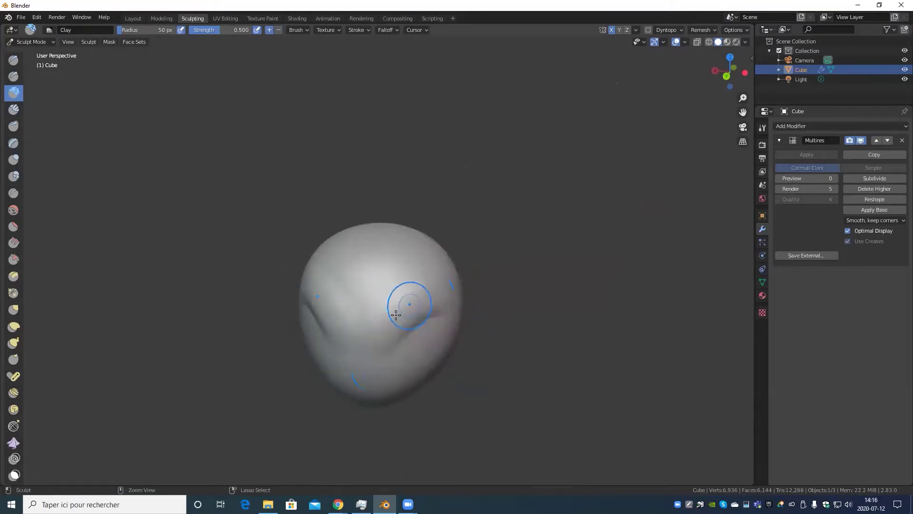
key("ctrl+z")
Step: Sculpt new clay grooves across the sphere and smooth away those on the lower part
mouse_move(406, 280)
left_mouse_down()
mouse_move(375, 343)
mouse_move(418, 326)
mouse_move(444, 361)
mouse_move(497, 331)
mouse_move(384, 394)
left_mouse_up()
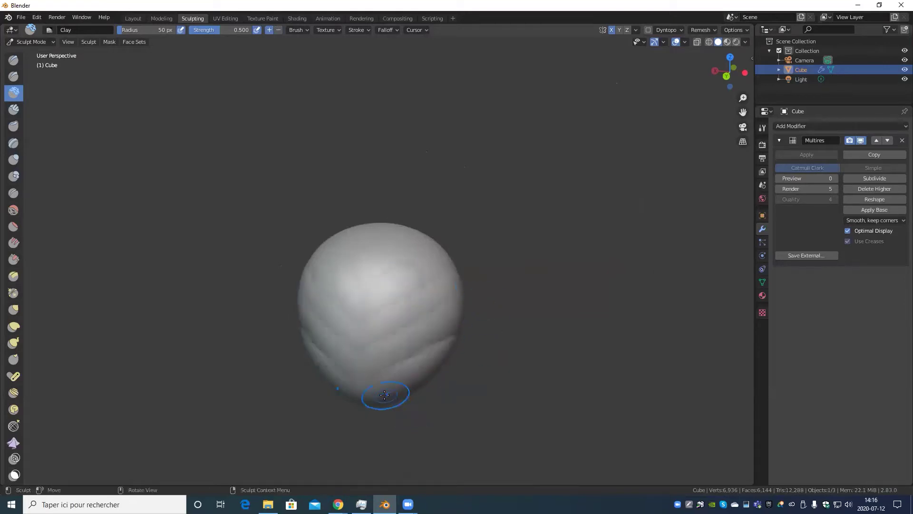
mouse_move(475, 325)
left_mouse_down("shift")
mouse_move(377, 361)
mouse_move(381, 351)
mouse_move(363, 330)
mouse_move(443, 270)
mouse_move(363, 290)
left_mouse_up("shift")
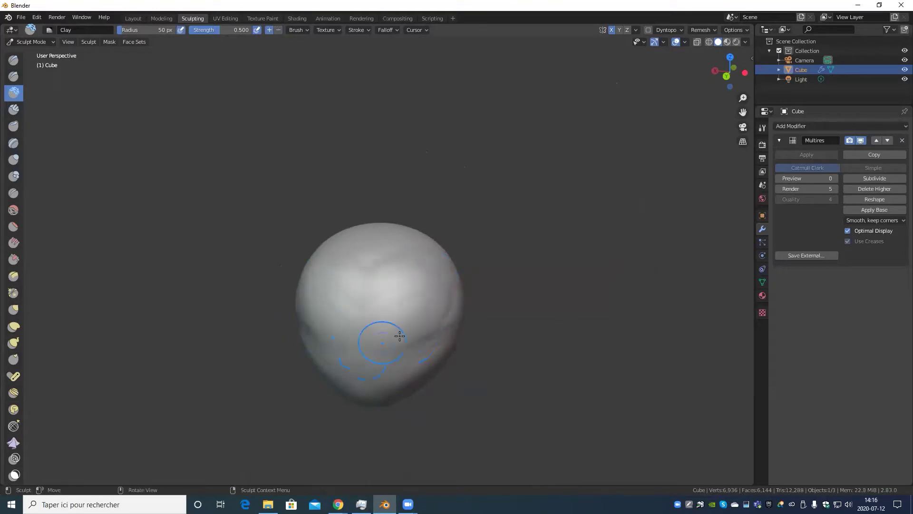
scroll(418, 373, "up", 3)
middle_click_drag(418, 373, 449, 354)
scroll(447, 355, "down", 2)
scroll(447, 355, "down", 2)
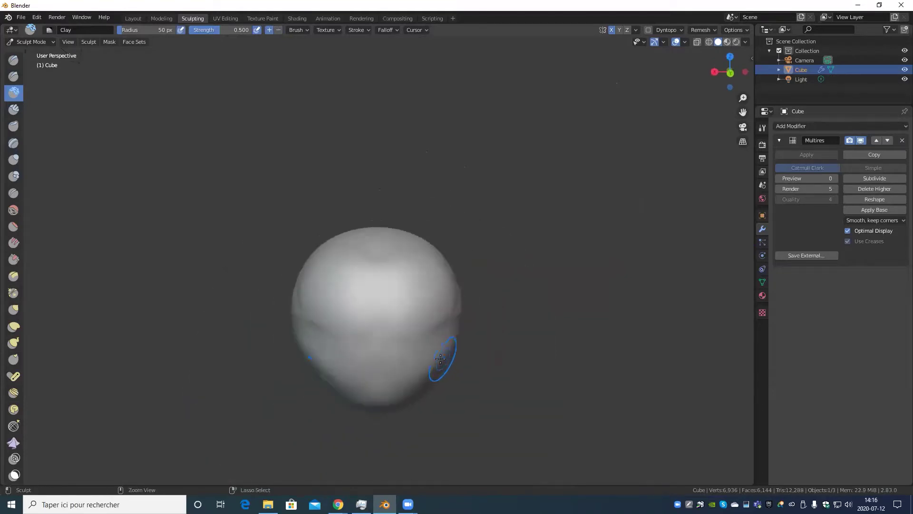
Step: Sculpt a horizontal crease across the sphere, then smooth it back out
mouse_move(406, 321)
left_mouse_down()
mouse_move(465, 283)
mouse_move(452, 285)
left_mouse_up()
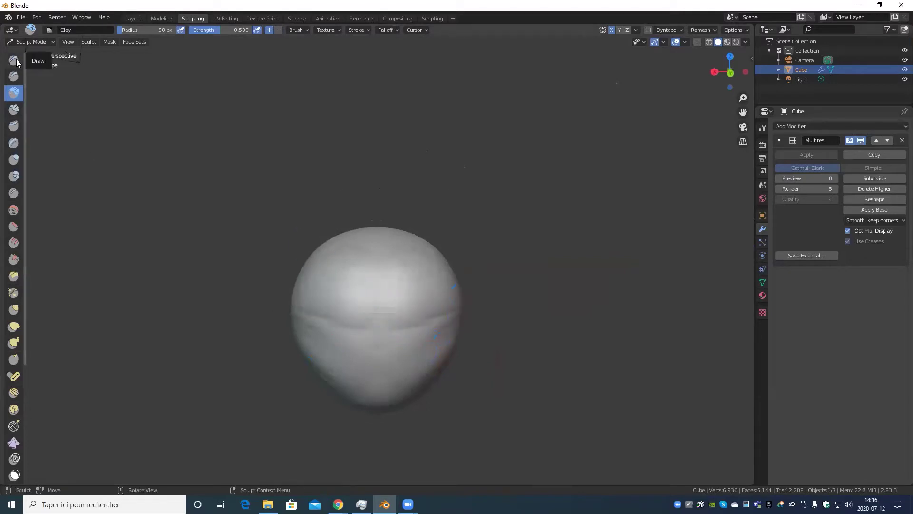
scroll(457, 296, "up", 3)
left_click_drag(398, 342, 449, 342)
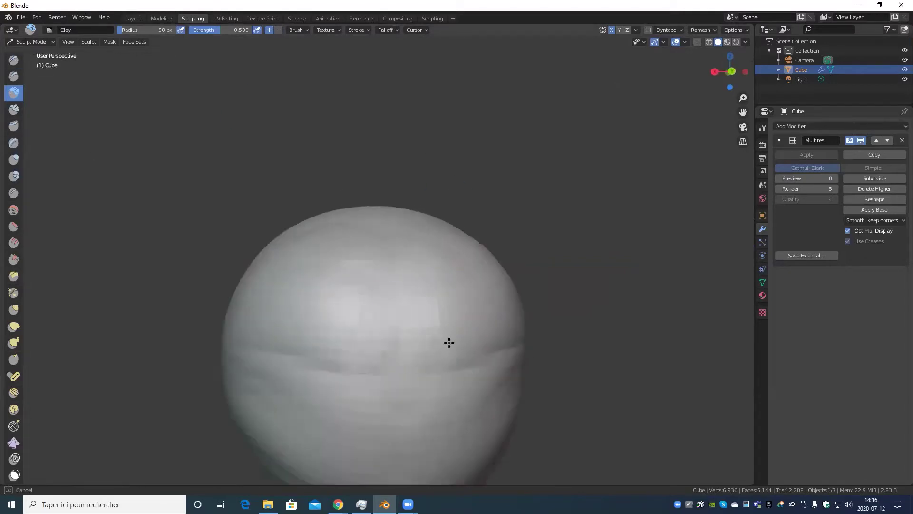
scroll(440, 328, "down", 2)
middle_click_drag(443, 334, 365, 334)
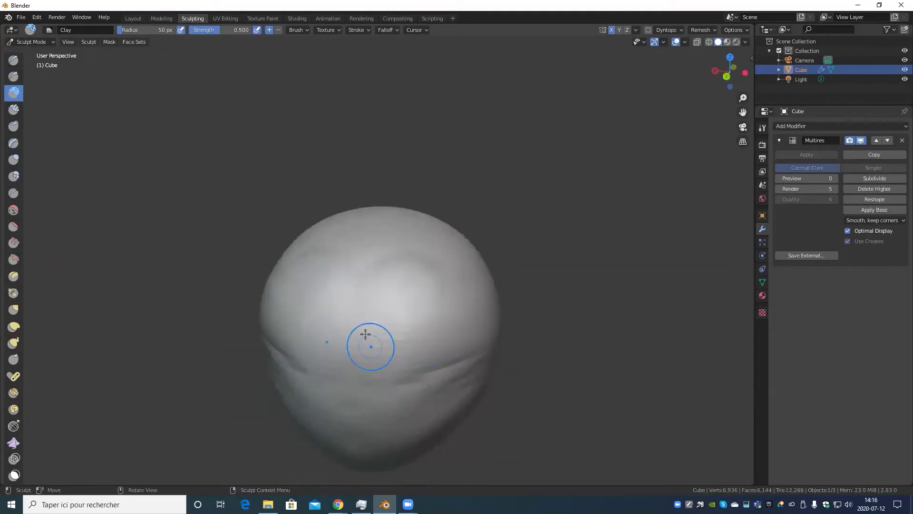
left_click_drag(376, 338, 459, 348, "shift")
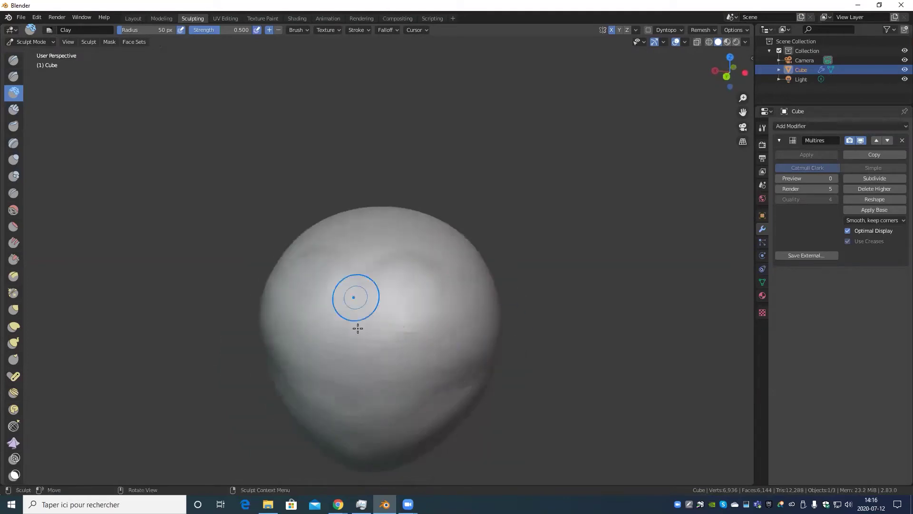
middle_click_drag(418, 384, 395, 351)
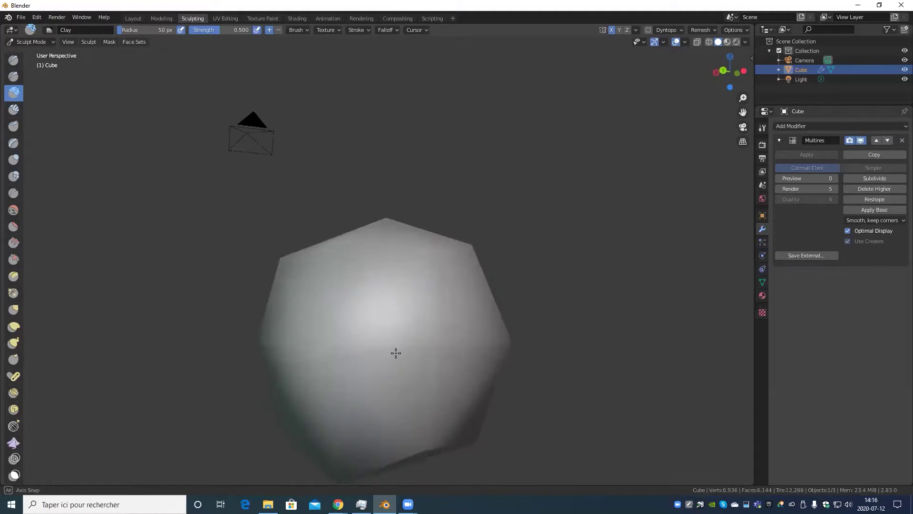
Step: Lay a Clay Strips band across the sphere and turn it to the smooth side
left_click(14, 110)
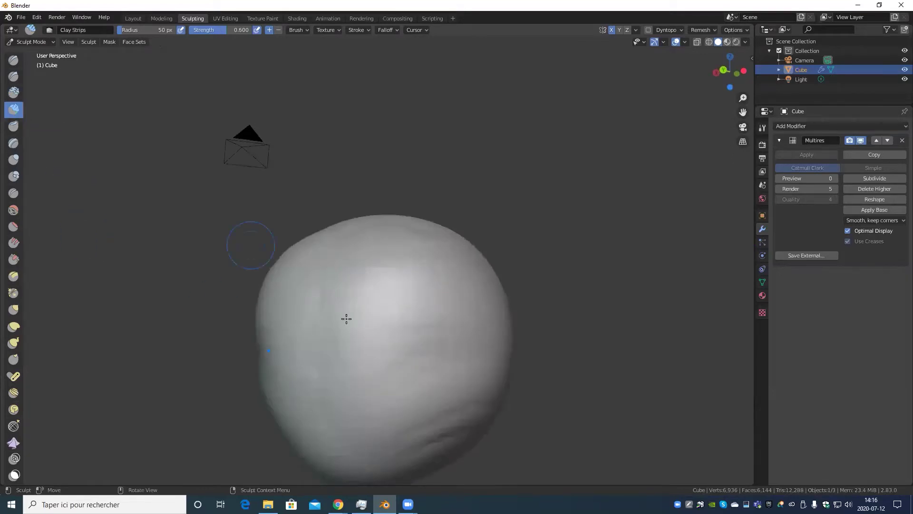
scroll(352, 324, "down", 3)
mouse_move(361, 336)
left_mouse_down()
mouse_move(371, 343)
mouse_move(447, 325)
mouse_move(353, 389)
left_mouse_up()
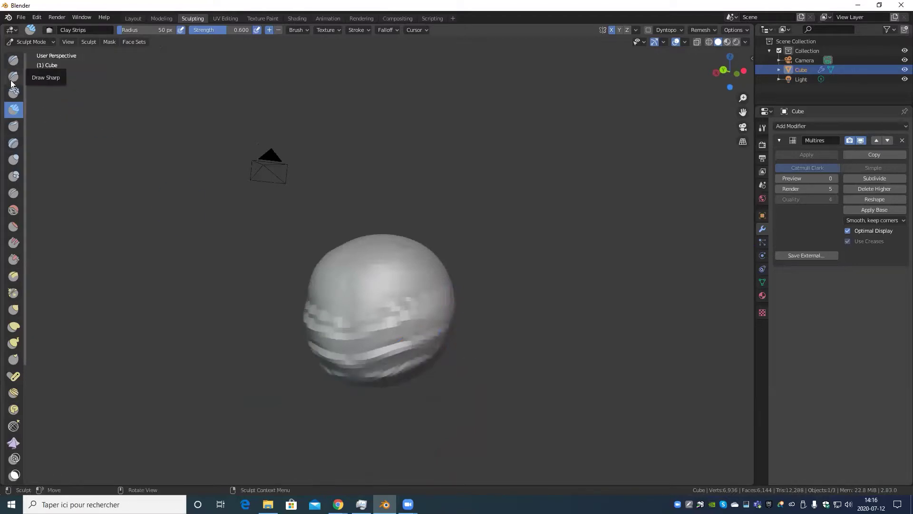
scroll(357, 352, "up", 4)
mouse_move(122, 411)
middle_mouse_down()
mouse_move(236, 351)
mouse_move(179, 394)
middle_mouse_up()
scroll(418, 267, "down", 5)
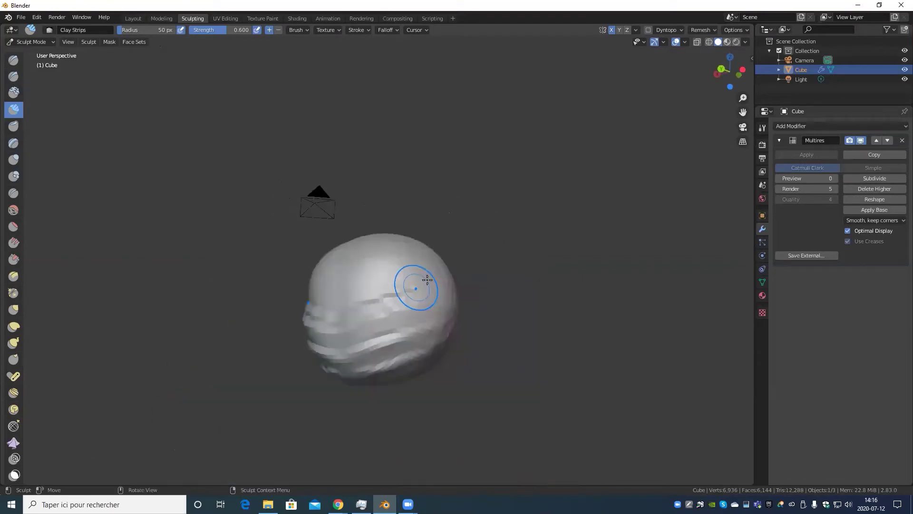
mouse_move(418, 281)
middle_mouse_down()
mouse_move(420, 271)
mouse_move(419, 312)
middle_mouse_up()
mouse_move(370, 265)
middle_mouse_down()
mouse_move(481, 318)
mouse_move(72, 275)
middle_mouse_up()
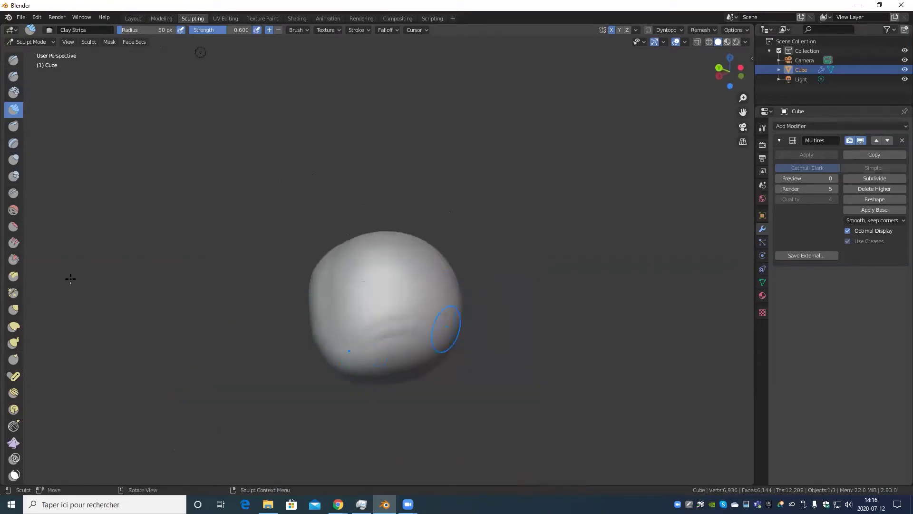
Step: Switch to Clay Thumb and try flattening the sphere's top, cancelling the stroke
left_click(16, 129)
mouse_move(180, 255)
middle_mouse_down()
mouse_move(363, 359)
mouse_move(377, 252)
middle_mouse_up()
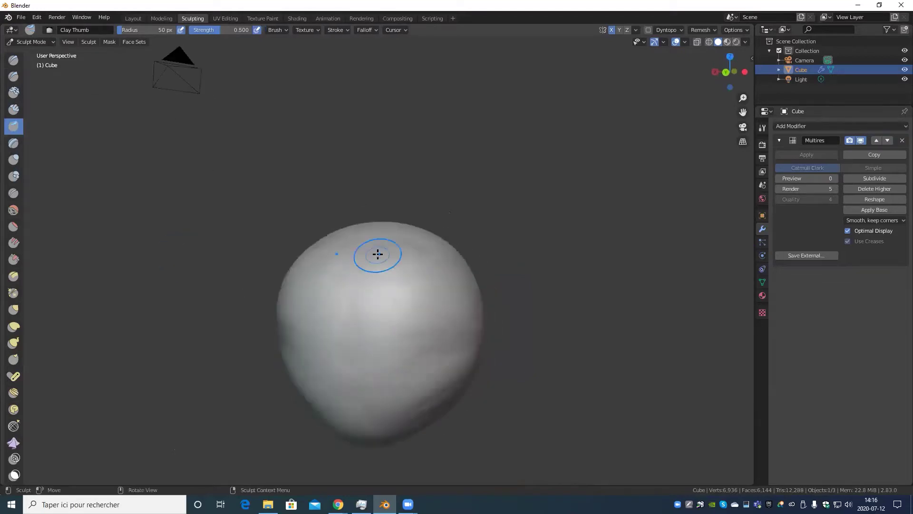
left_click_drag(366, 277, 389, 285)
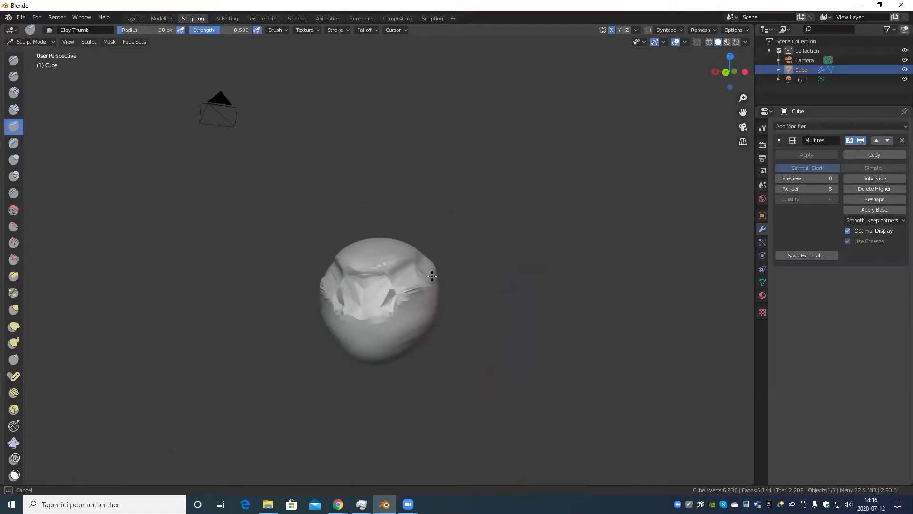
left_click_drag(389, 285, 420, 327)
key("Escape")
middle_click_drag(420, 326, 402, 326)
scroll(353, 322, "up", 3)
Step: Carve and deepen a horizontal brow groove across the head's front
mouse_move(353, 322)
left_mouse_down()
mouse_move(418, 318)
mouse_move(468, 279)
mouse_move(358, 320)
mouse_move(497, 304)
left_mouse_up()
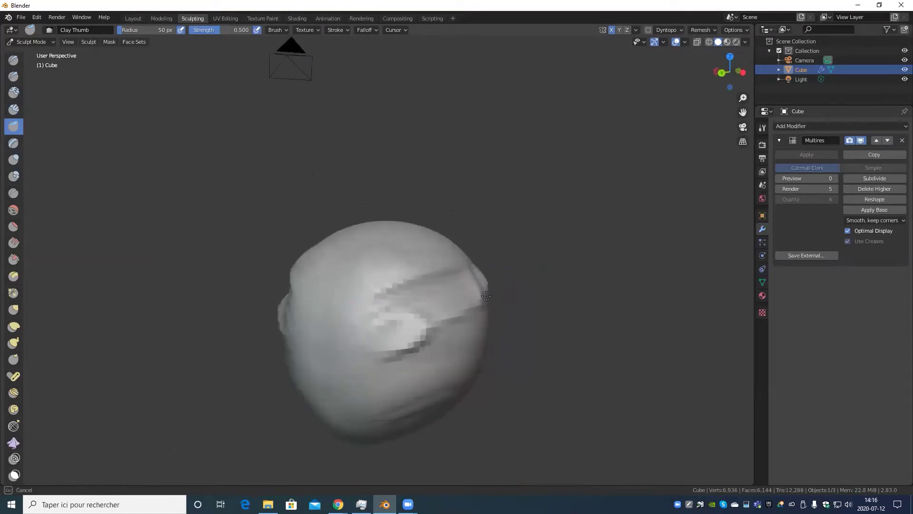
mouse_move(347, 377)
left_mouse_down()
mouse_move(363, 363)
mouse_move(489, 336)
mouse_move(361, 362)
left_mouse_up()
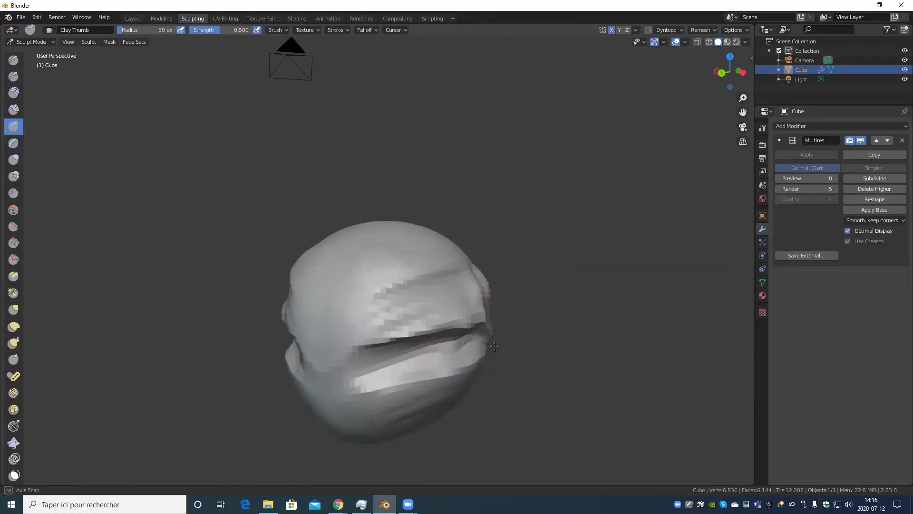
mouse_move(489, 336)
middle_mouse_down()
mouse_move(532, 353)
mouse_move(398, 354)
middle_mouse_up()
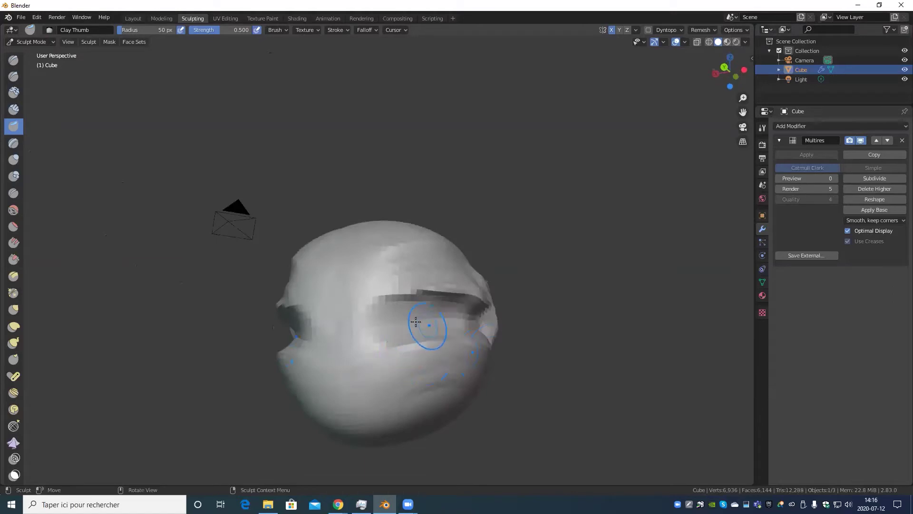
mouse_move(416, 322)
left_mouse_down()
mouse_move(336, 336)
mouse_move(387, 322)
mouse_move(465, 324)
mouse_move(452, 330)
mouse_move(497, 305)
left_mouse_up()
middle_click_drag(501, 306, 492, 312)
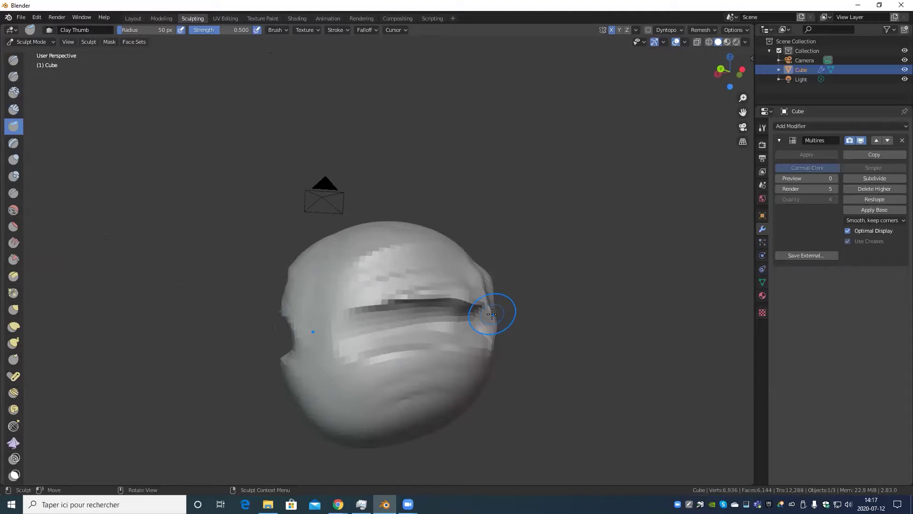
Step: Hollow out the cheek and eye-socket areas symmetrically below the brow
scroll(397, 390, "down", 3)
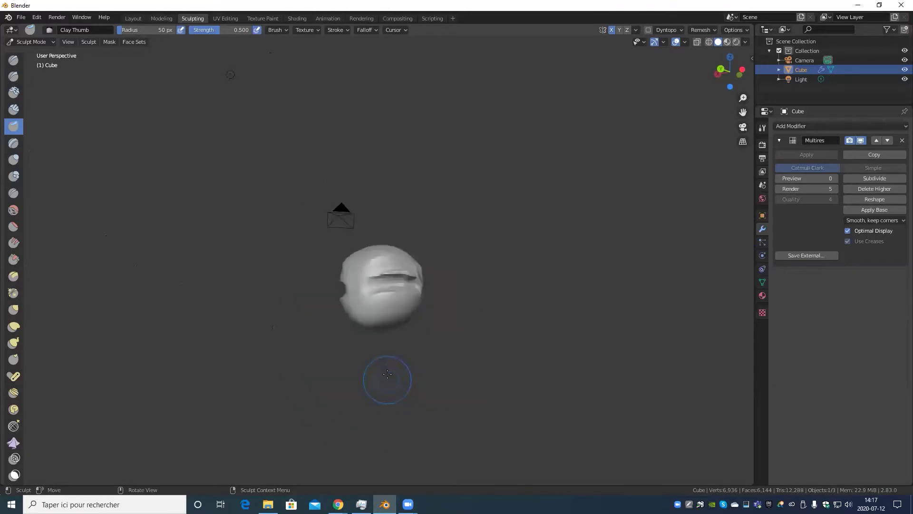
middle_click_drag(387, 379, 429, 375)
scroll(400, 379, "up", 3)
scroll(419, 381, "up", 5)
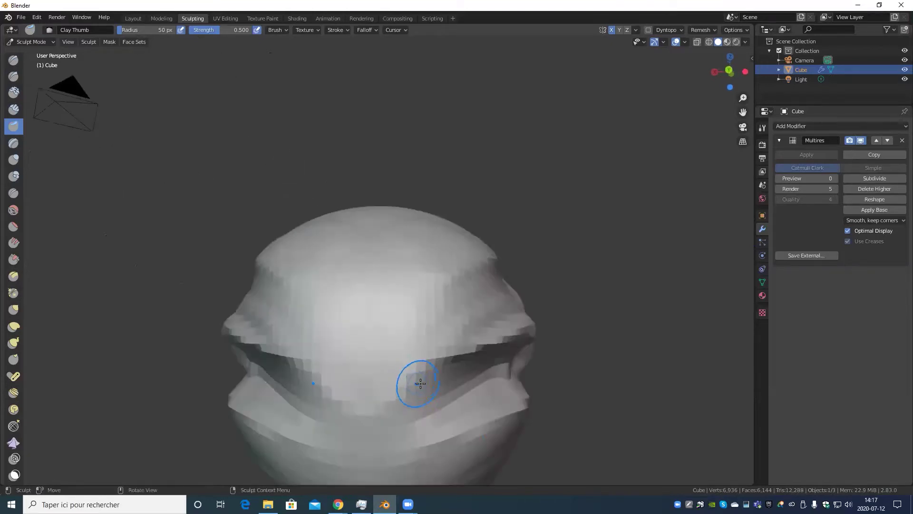
scroll(419, 383, "down", 6)
scroll(417, 342, "up", 1)
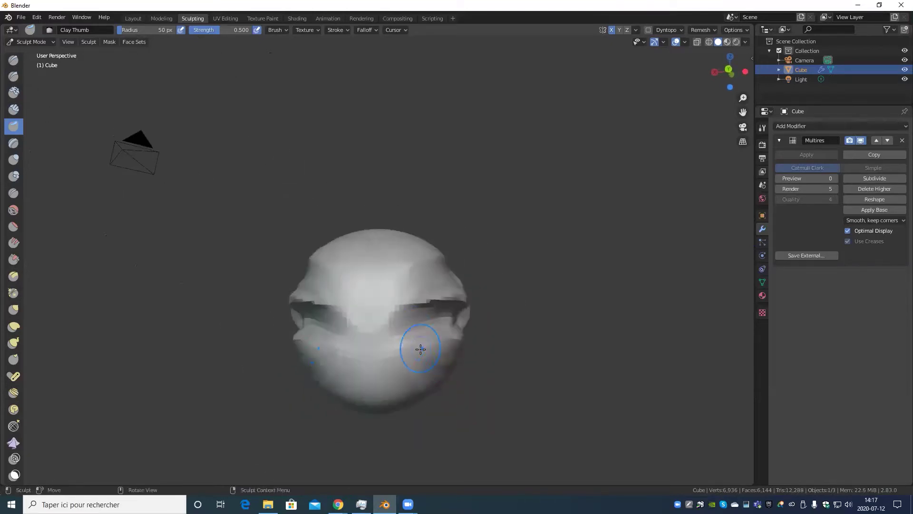
mouse_move(440, 375)
left_mouse_down()
mouse_move(412, 333)
mouse_move(442, 375)
left_mouse_up()
left_click_drag(415, 339, 428, 370)
Step: Dent the forehead with a stroke, then undo it
scroll(428, 371, "up", 3)
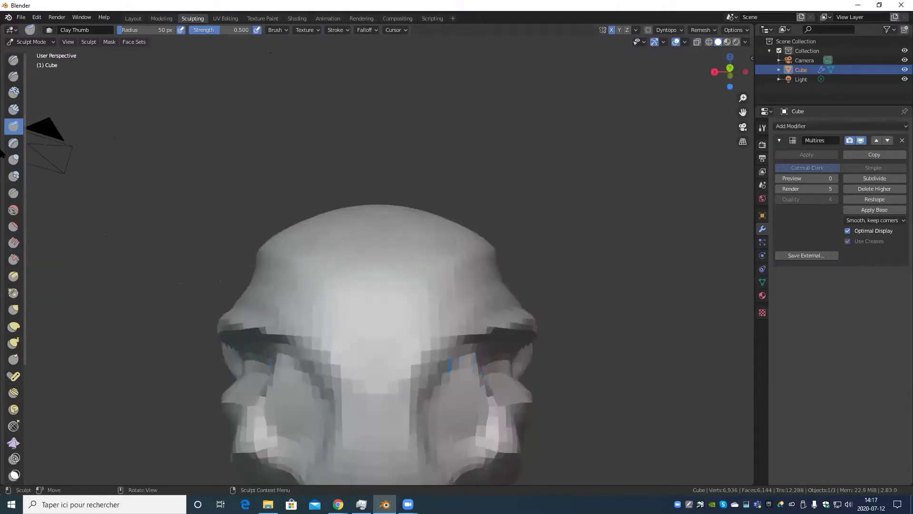
middle_click_drag(265, 306, 257, 307)
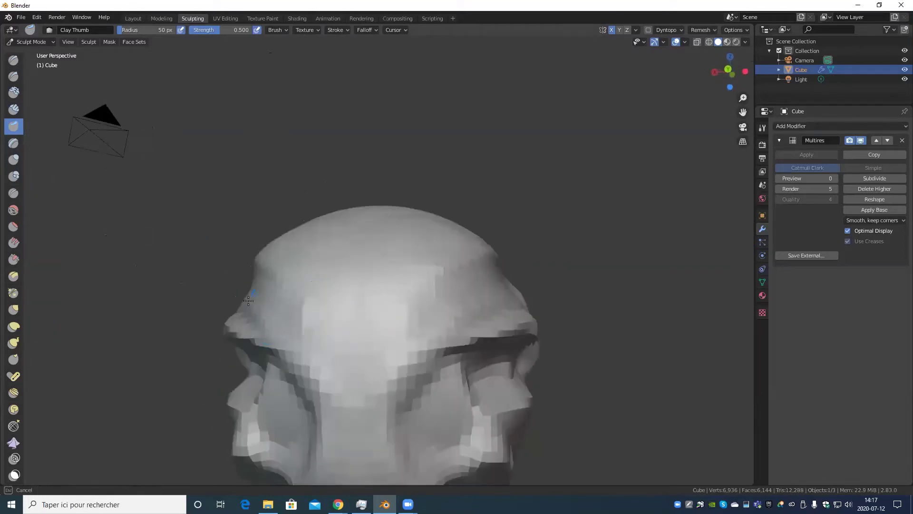
left_click_drag(248, 301, 371, 322)
key("ctrl+z")
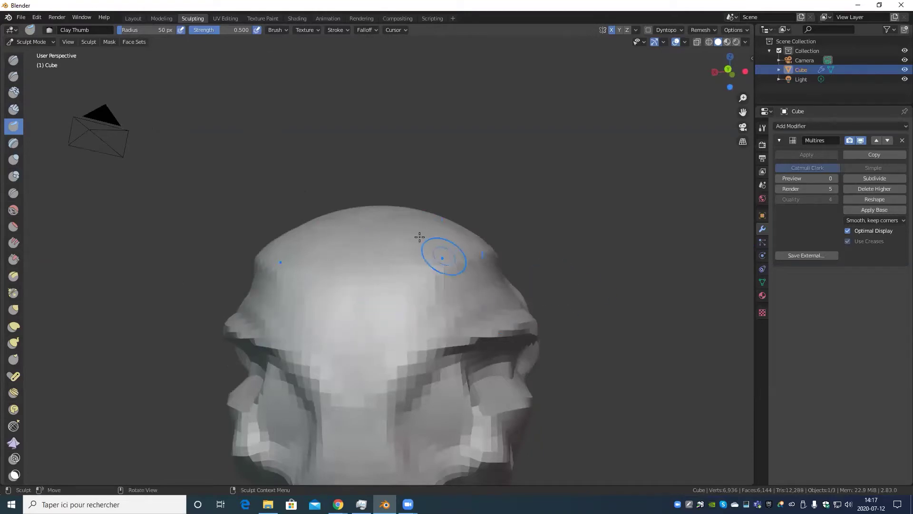
Step: With the Layer brush, raise layered bumps and jagged facets on the head's crown
left_click(12, 143)
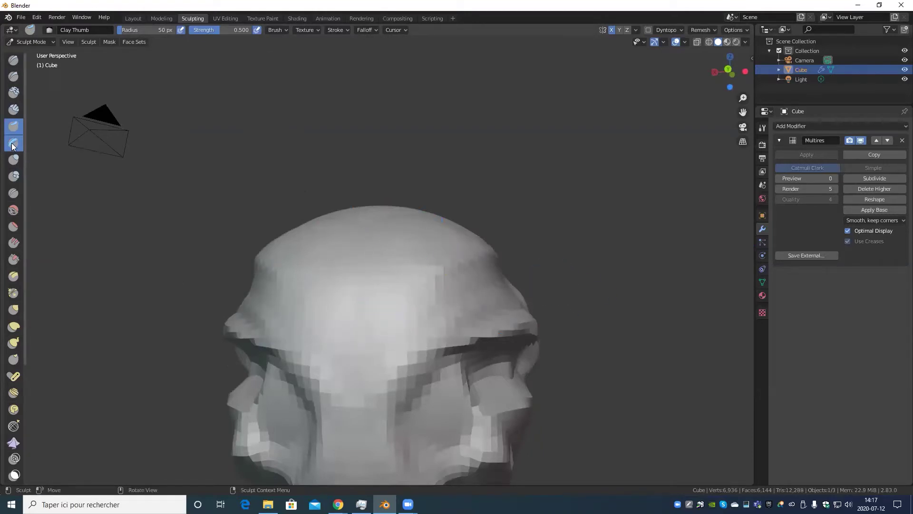
scroll(435, 357, "down", 3)
mouse_move(434, 357)
middle_mouse_down()
mouse_move(372, 370)
mouse_move(401, 252)
middle_mouse_up()
scroll(372, 370, "up", 3)
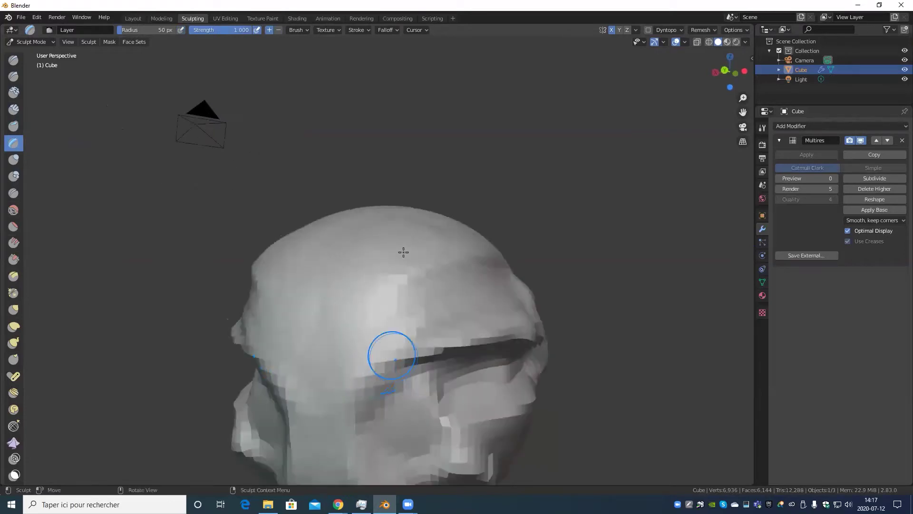
left_click_drag(401, 252, 347, 261)
mouse_move(449, 204)
left_mouse_down()
mouse_move(390, 227)
mouse_move(257, 247)
mouse_move(359, 271)
mouse_move(387, 265)
mouse_move(416, 284)
mouse_move(457, 257)
mouse_move(499, 266)
mouse_move(471, 295)
mouse_move(488, 317)
mouse_move(504, 290)
mouse_move(457, 304)
left_mouse_up()
mouse_move(457, 304)
middle_mouse_down()
mouse_move(422, 295)
mouse_move(422, 312)
middle_mouse_up()
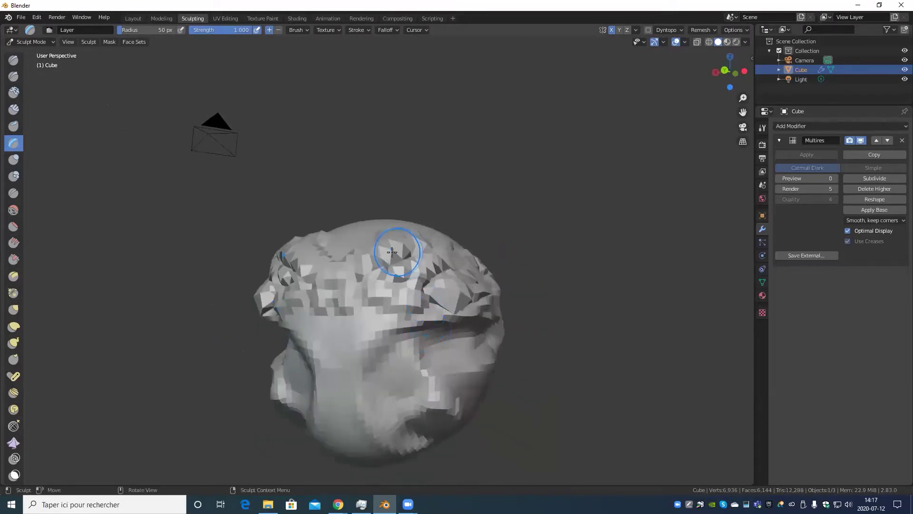
mouse_move(375, 236)
left_mouse_down()
mouse_move(400, 256)
mouse_move(371, 240)
left_mouse_up()
middle_click_drag(440, 296, 433, 302)
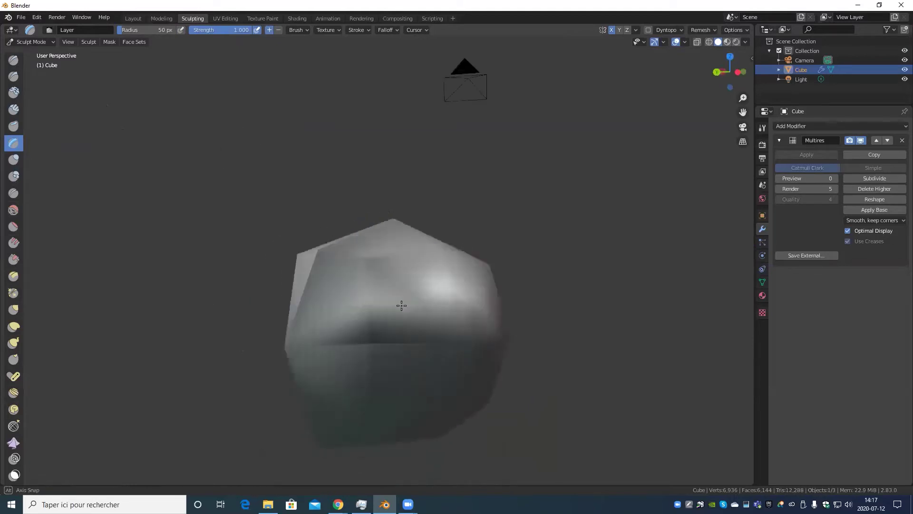
Step: Undo the three jagged Layer brush strokes with Ctrl+Z
key("ctrl+z")
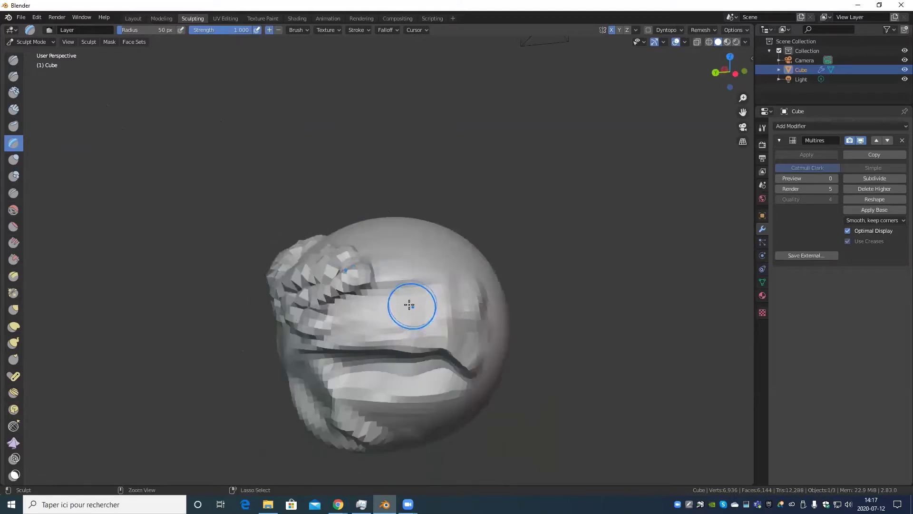
key("ctrl+z")
key("ctrl+z")
key("ctrl+z")
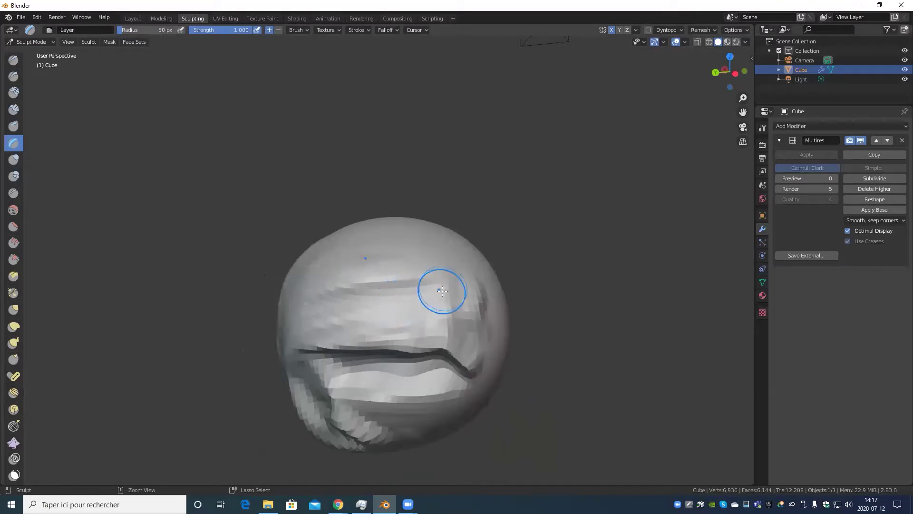
key("ctrl+z")
key("ctrl+z")
key("ctrl+z")
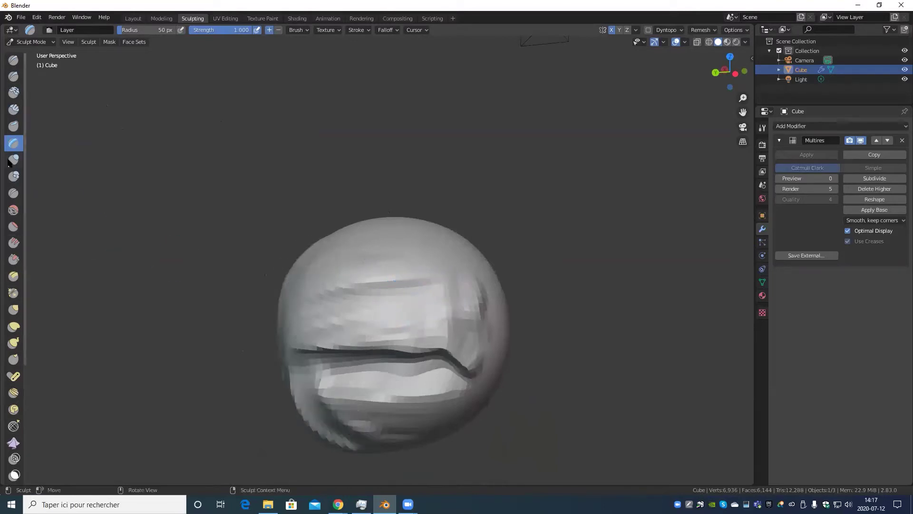
Step: Select the Inflate/Deflate brush and orbit to face the front of the head
left_click(13, 160)
scroll(460, 312, "down", 3)
middle_click_drag(460, 312, 391, 256)
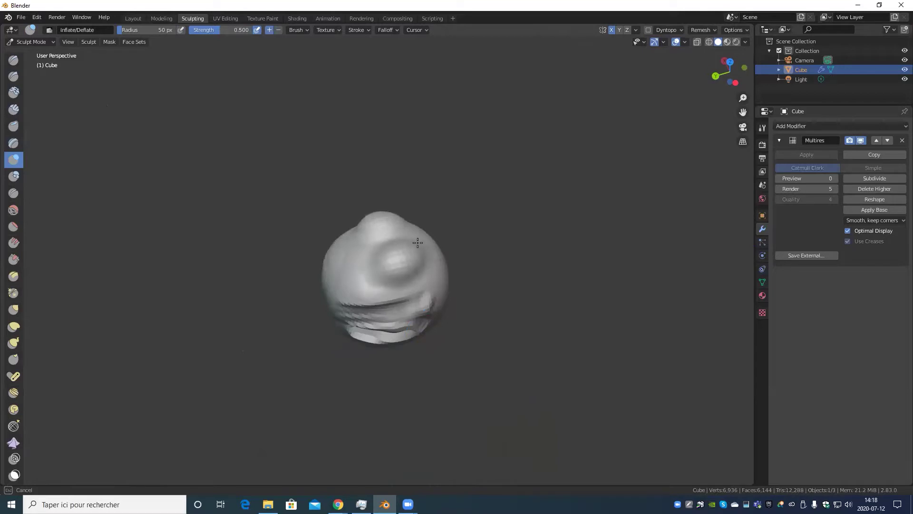
scroll(446, 292, "up", 3)
middle_click_drag(465, 332, 546, 290)
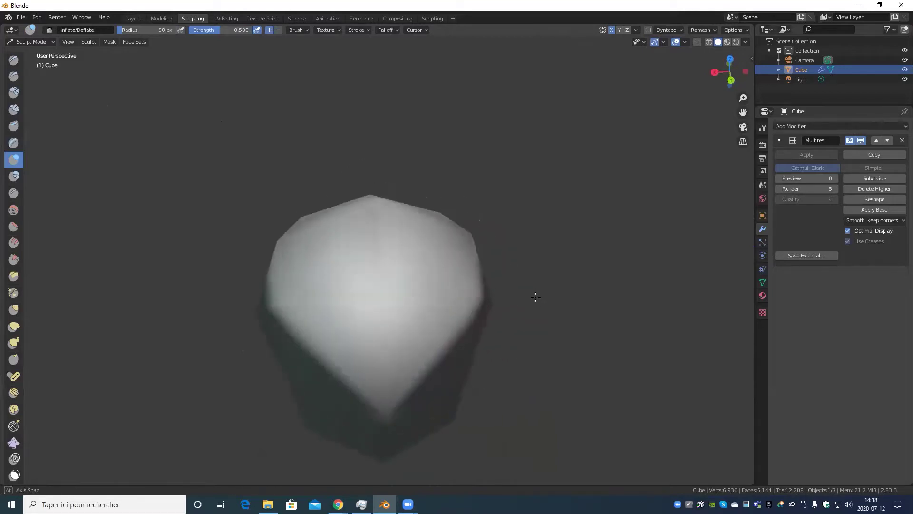
Step: Switch to the Blob brush and try raising ridges and a mouth-like groove on the head's front
left_click(13, 176)
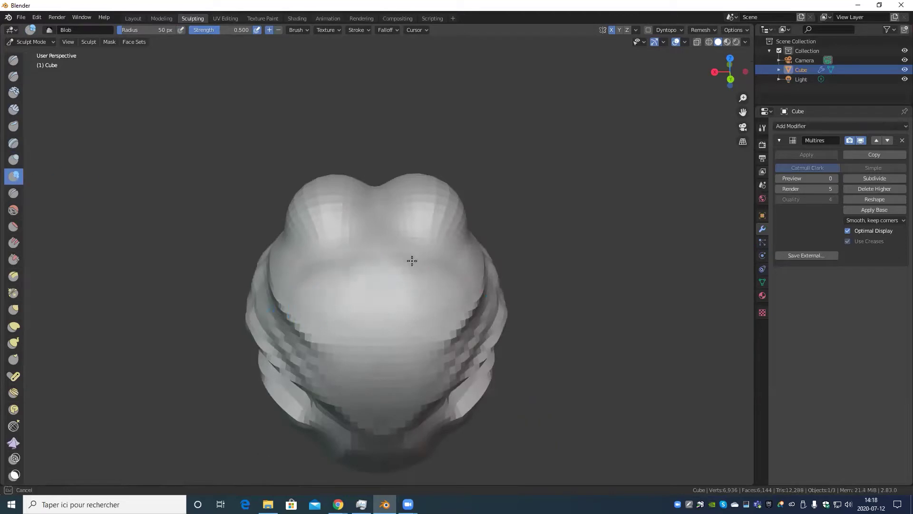
mouse_move(412, 261)
left_mouse_down()
mouse_move(379, 281)
mouse_move(410, 287)
left_mouse_up()
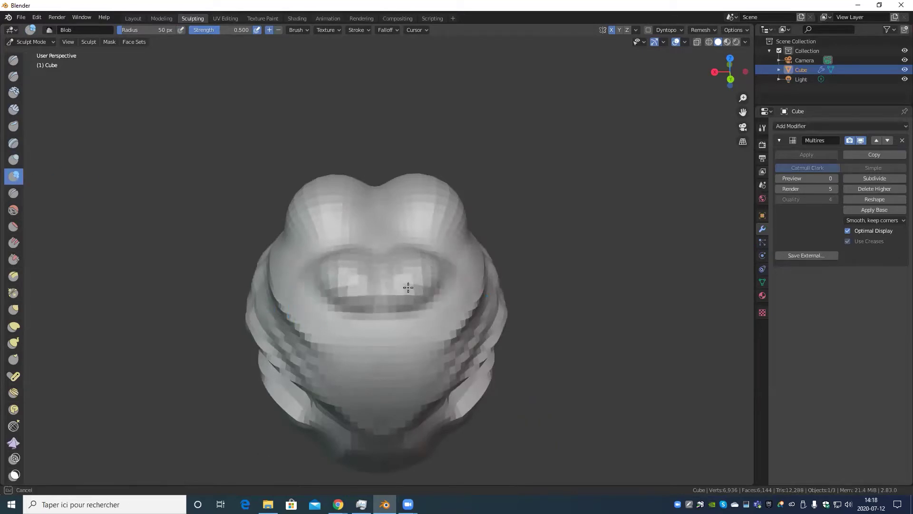
left_click_drag(466, 266, 416, 281)
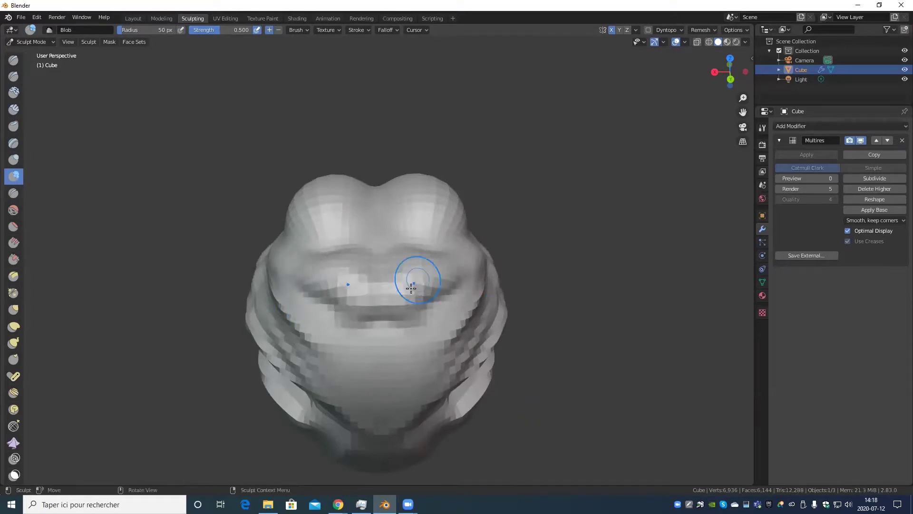
scroll(407, 286, "down", 5)
mouse_move(408, 286)
middle_mouse_down()
mouse_move(353, 290)
mouse_move(265, 250)
mouse_move(363, 289)
middle_mouse_up()
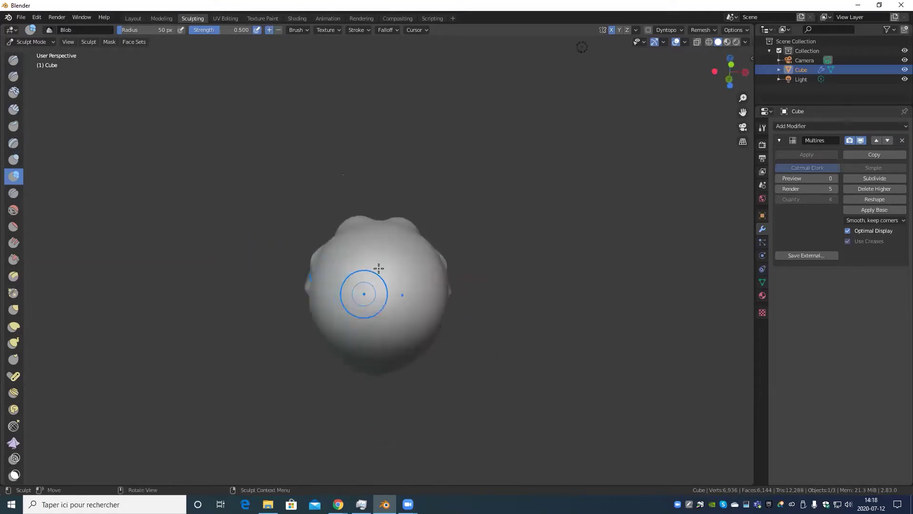
mouse_move(367, 284)
left_mouse_down()
mouse_move(344, 246)
mouse_move(331, 271)
mouse_move(357, 304)
mouse_move(381, 254)
left_mouse_up()
left_click_drag(335, 331, 345, 254)
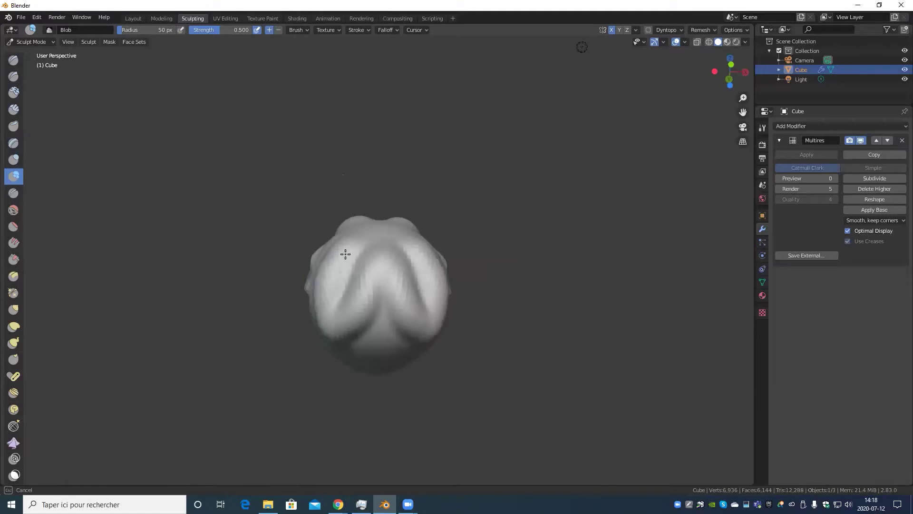
Step: Try ridges across the head's middle and around the left eye, undoing most of them
scroll(380, 257, "up", 1)
scroll(384, 274, "up", 4)
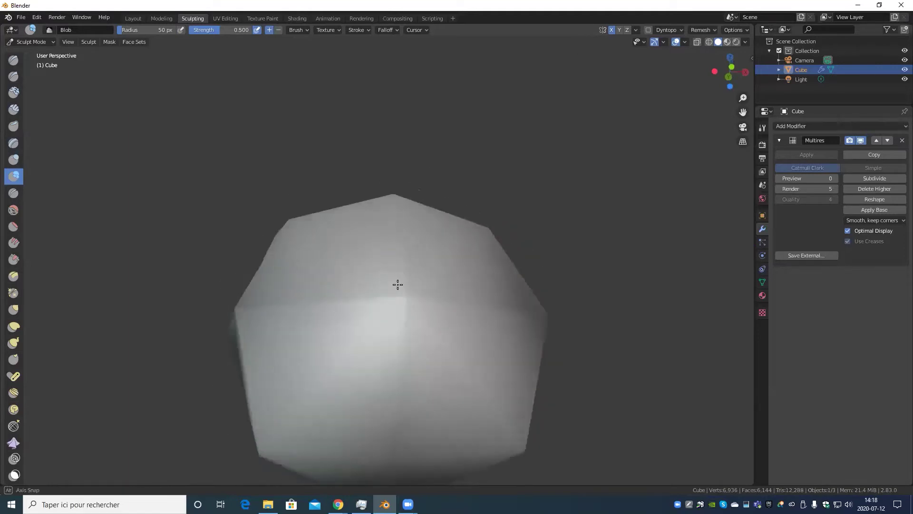
scroll(381, 298, "down", 4)
left_click_drag(367, 302, 346, 296)
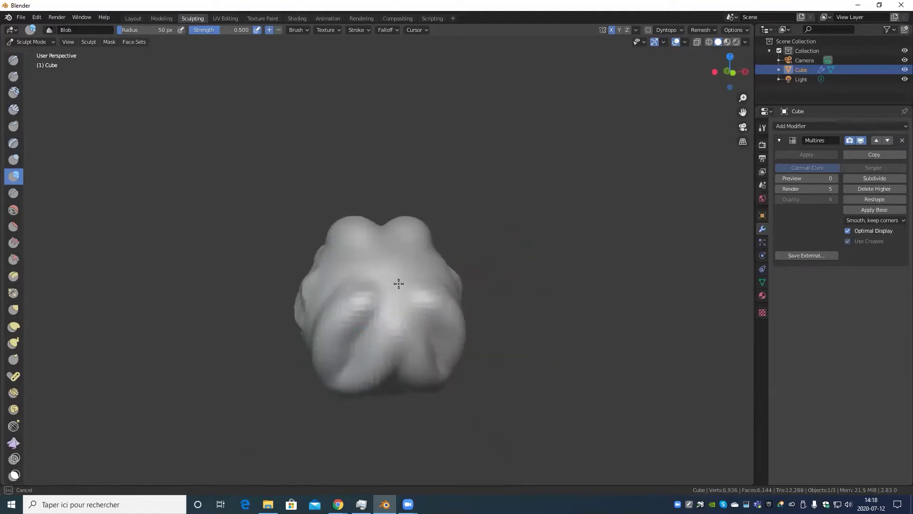
key("ctrl+z")
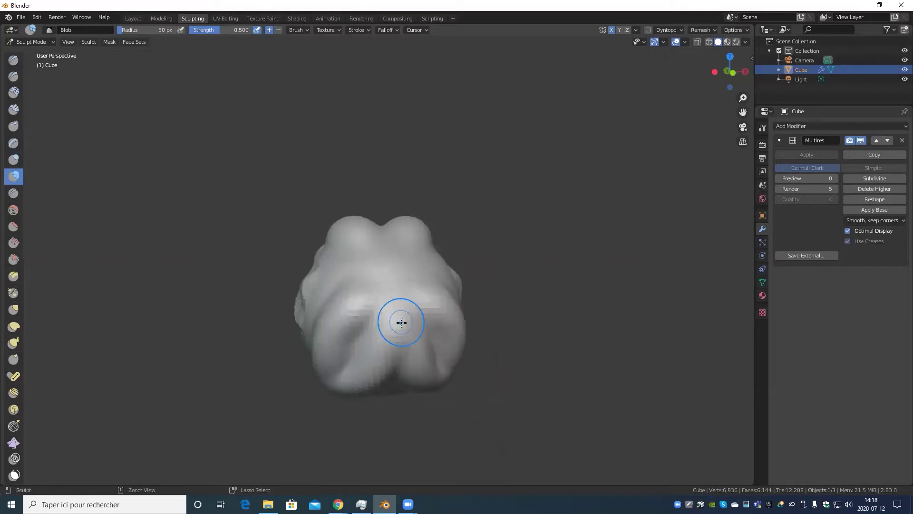
key("ctrl+z")
mouse_move(419, 281)
left_mouse_down()
mouse_move(375, 341)
mouse_move(380, 284)
left_mouse_up()
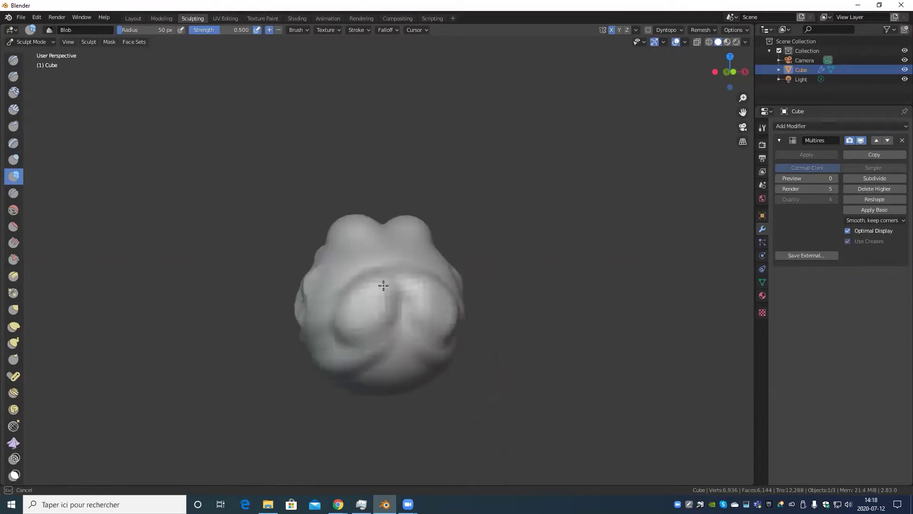
mouse_move(350, 324)
left_mouse_down()
mouse_move(373, 305)
mouse_move(385, 326)
mouse_move(353, 295)
mouse_move(453, 334)
mouse_move(359, 358)
mouse_move(363, 370)
mouse_move(340, 355)
mouse_move(397, 317)
mouse_move(328, 354)
mouse_move(384, 312)
mouse_move(373, 328)
left_mouse_up()
key("ctrl+z")
Step: Switch to the SculptDraw brush and undo a trial groove across the head's middle
left_click(11, 61)
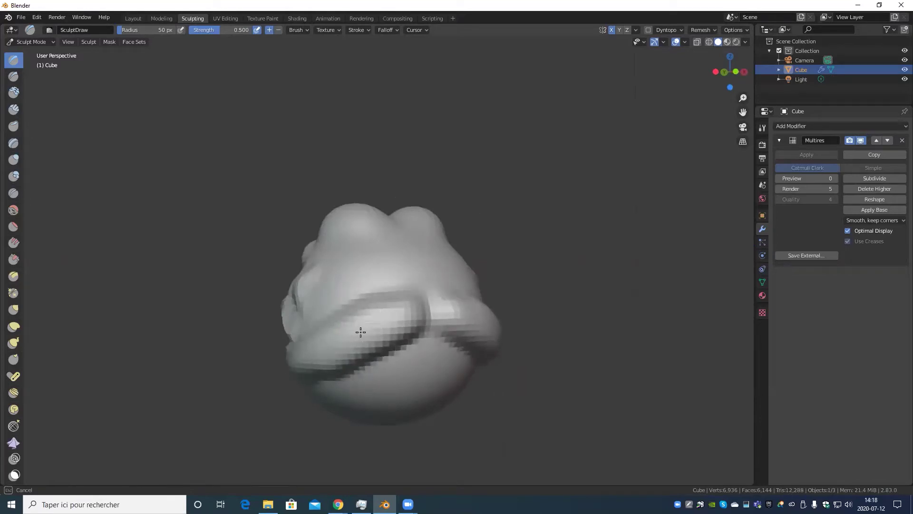
left_click_drag(364, 335, 376, 333)
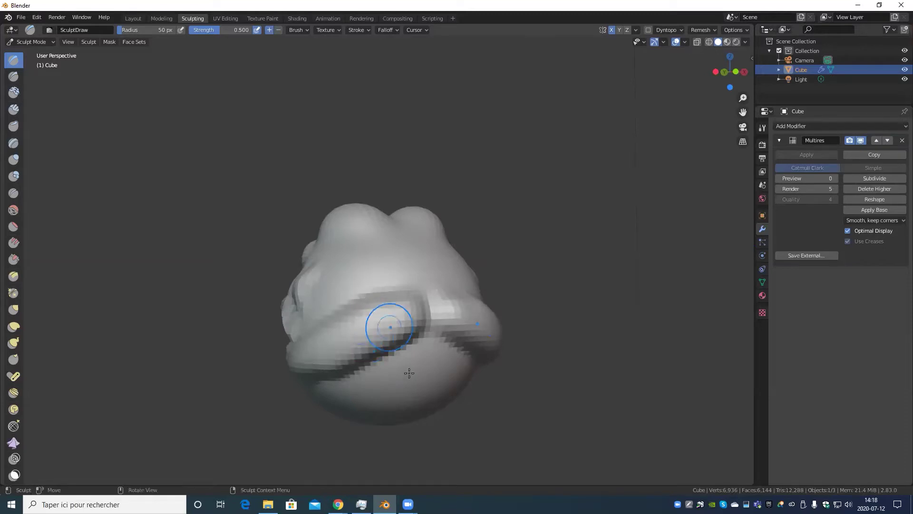
key("ctrl+z")
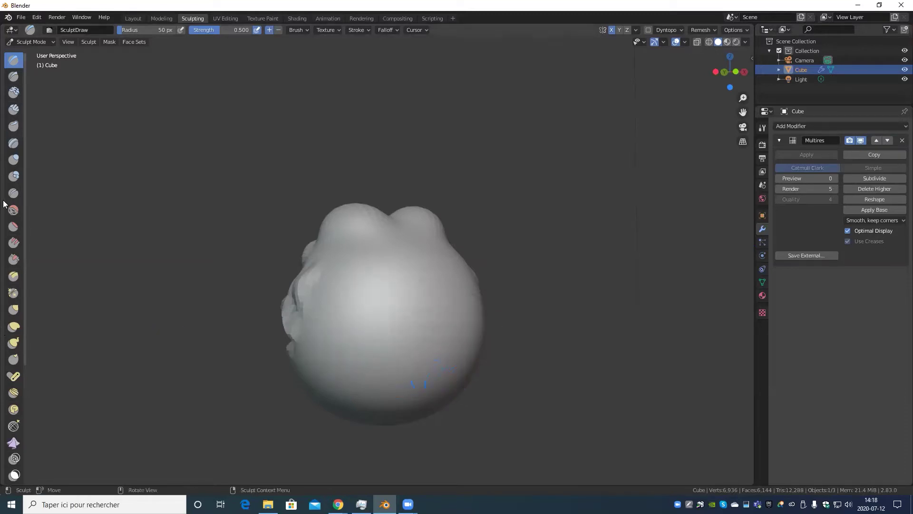
Step: Cut a horizontal crease across the head's middle with the Crease brush at 0.250 strength, undoing the deepening stroke
left_click(13, 192)
mouse_move(375, 296)
middle_mouse_down()
mouse_move(397, 292)
mouse_move(373, 316)
middle_mouse_up()
scroll(369, 312, "up", 2)
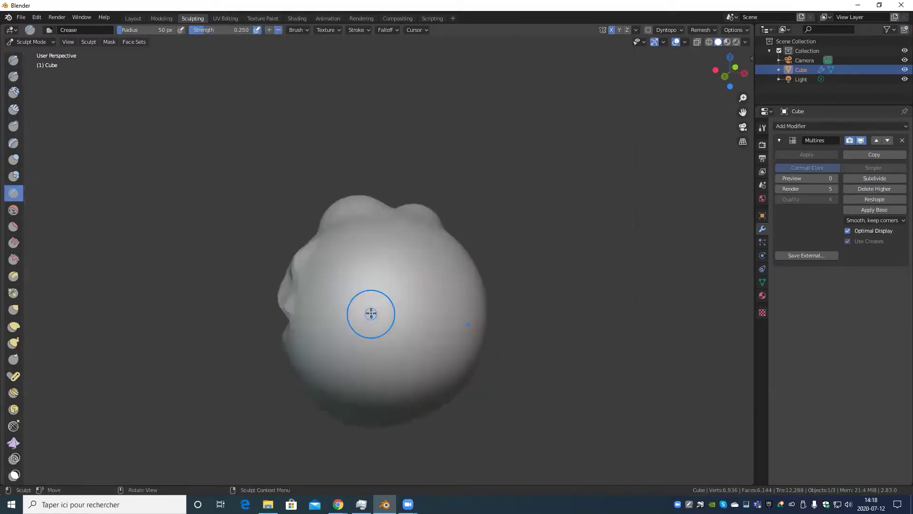
scroll(359, 300, "down", 2)
left_click_drag(354, 295, 300, 301)
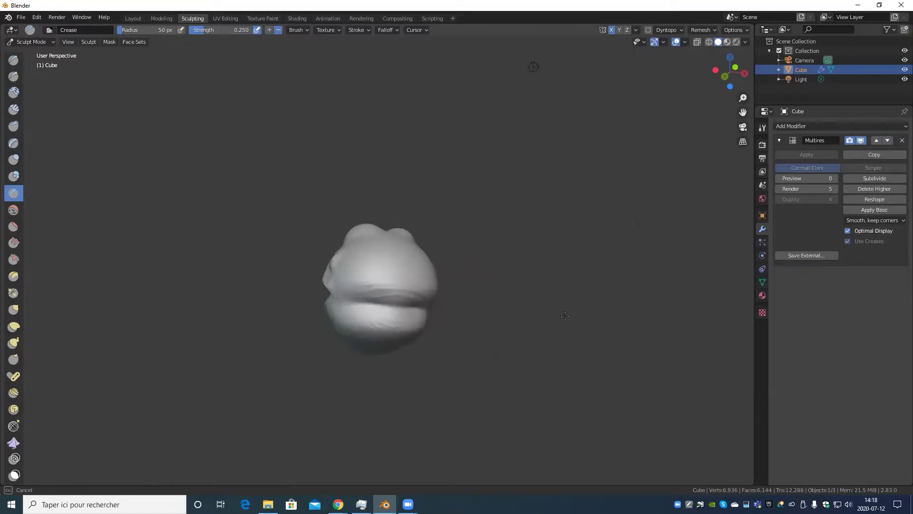
left_click_drag(565, 316, 299, 303)
key("ctrl+z")
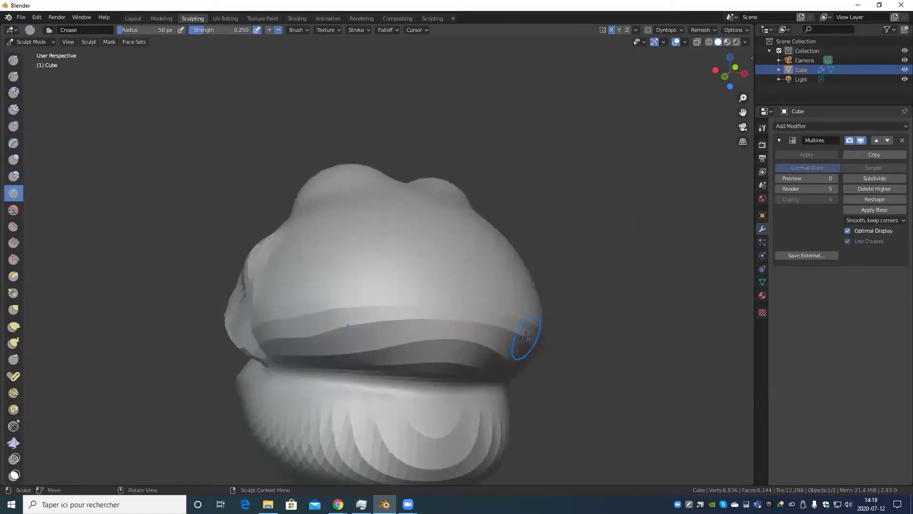
Step: Orbit and zoom around the head to inspect the new crease from several angles
scroll(536, 332, "up", 8)
mouse_move(536, 332)
middle_mouse_down()
mouse_move(532, 302)
mouse_move(416, 287)
mouse_move(480, 316)
mouse_move(351, 311)
middle_mouse_up()
scroll(479, 367, "up", 4)
scroll(504, 368, "down", 2)
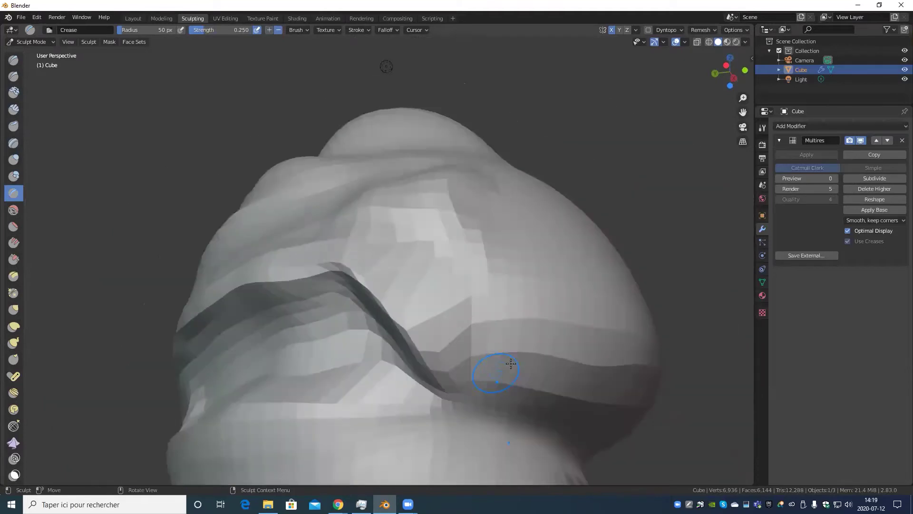
mouse_move(523, 373)
middle_mouse_down()
mouse_move(462, 365)
mouse_move(438, 287)
mouse_move(418, 290)
middle_mouse_up()
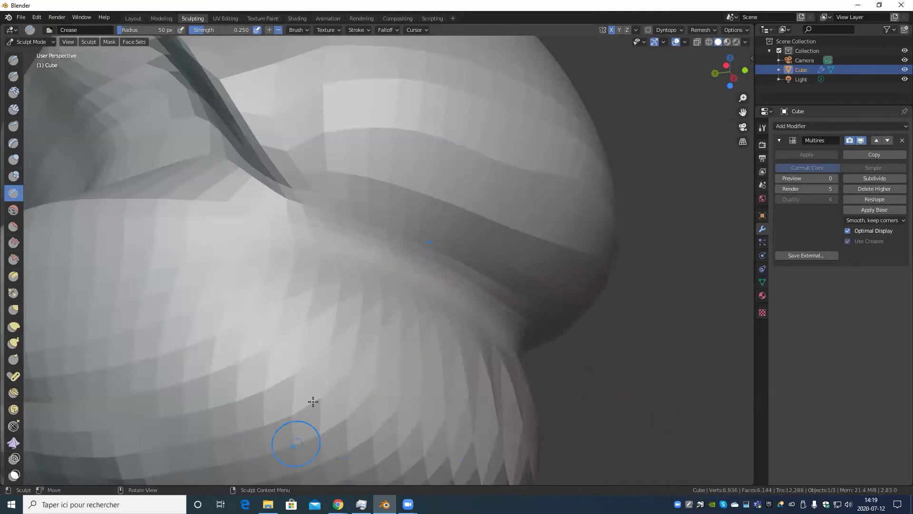
scroll(373, 379, "down", 5)
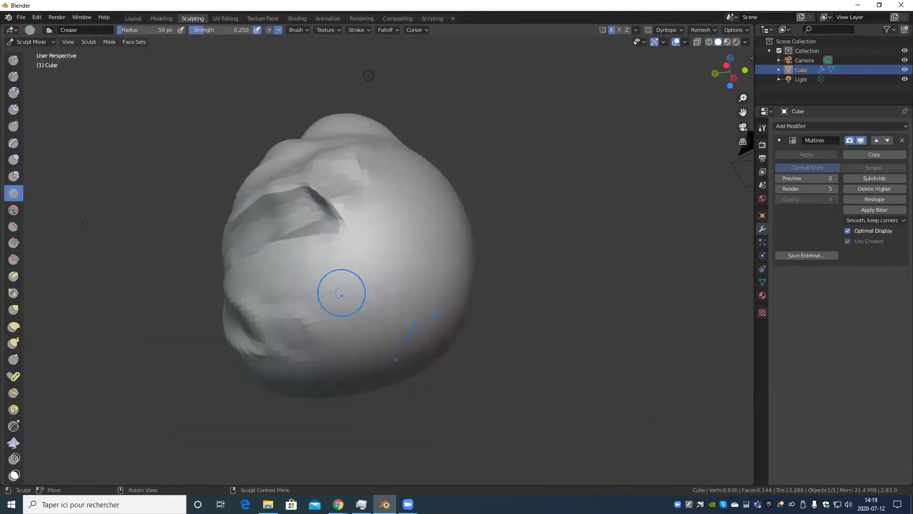
Step: Smooth away the dark groove and the head's rough lower area with the Smooth brush (50 px, 0.700)
left_click(13, 210)
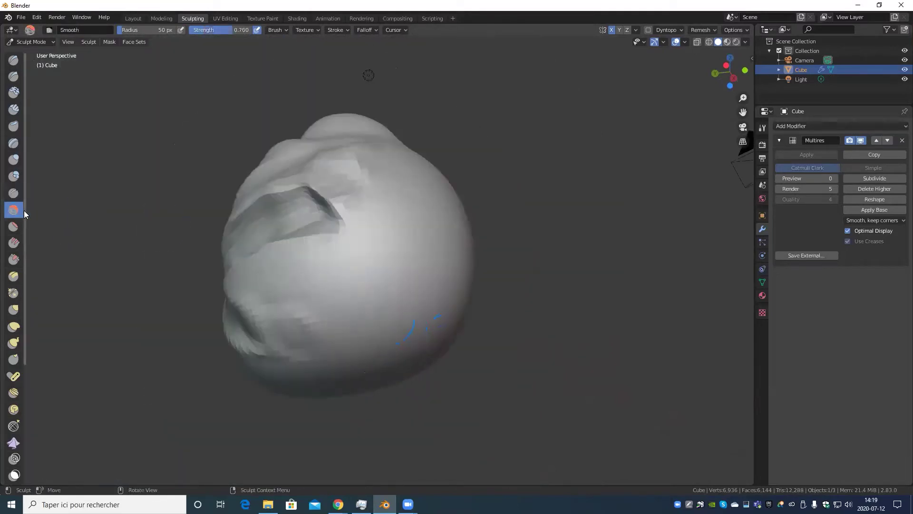
scroll(403, 253, "down", 5)
mouse_move(404, 253)
middle_mouse_down()
mouse_move(448, 317)
mouse_move(430, 296)
middle_mouse_up()
scroll(430, 296, "down", 3)
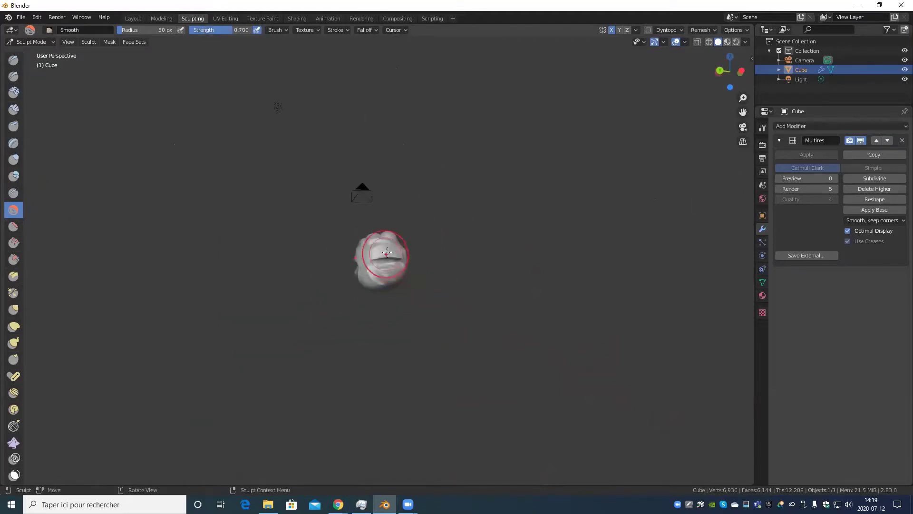
left_click_drag(388, 252, 376, 274)
scroll(428, 285, "up", 4)
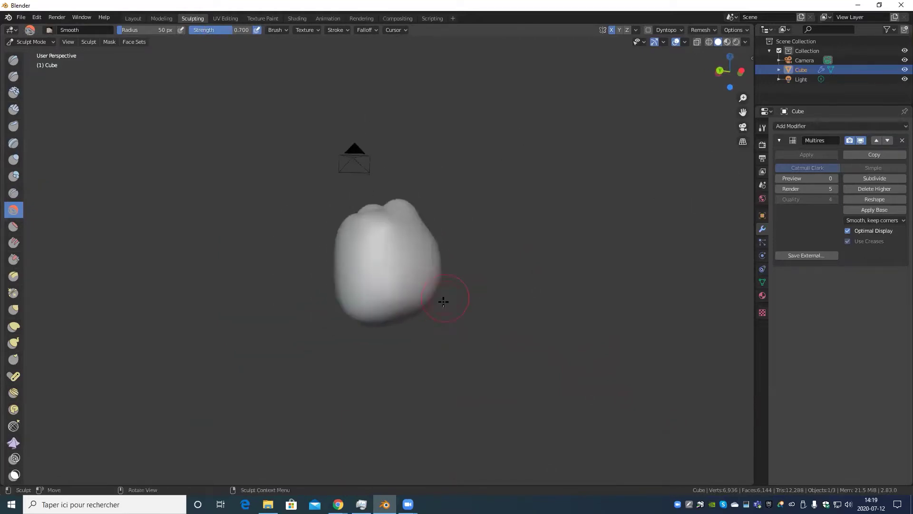
middle_click_drag(438, 296, 444, 260)
left_click_drag(456, 250, 383, 296)
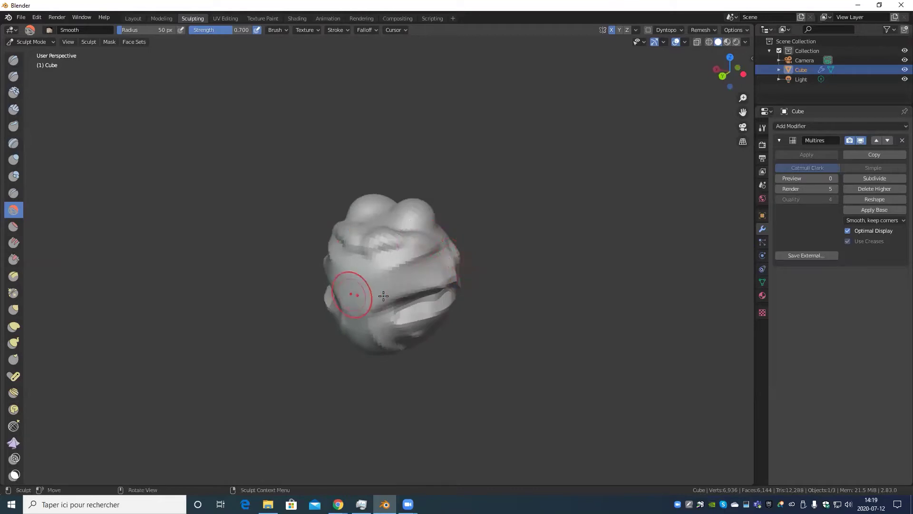
left_click_drag(382, 328, 418, 328)
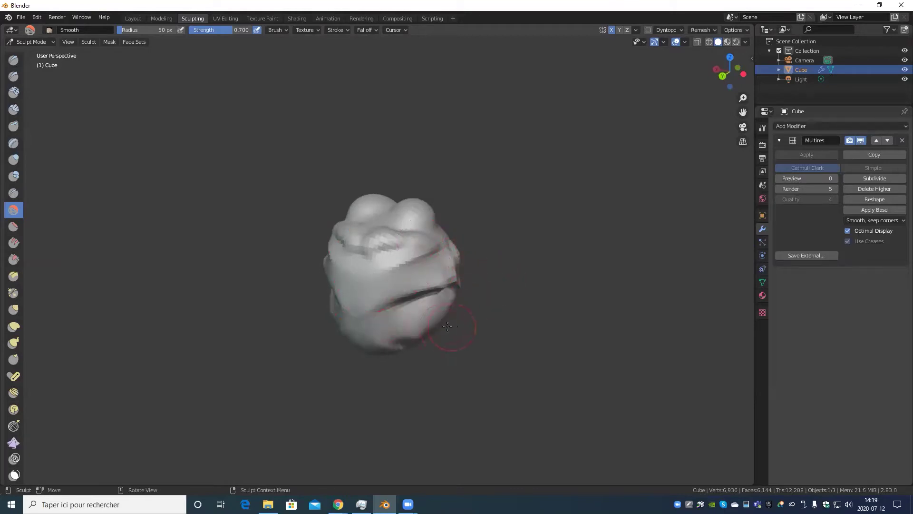
scroll(430, 339, "up", 2)
middle_click_drag(430, 339, 462, 323)
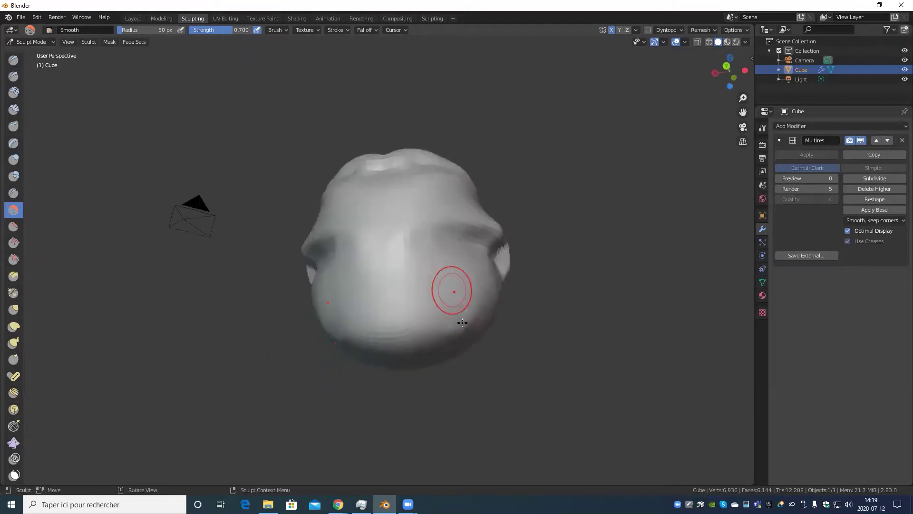
left_click(20, 227)
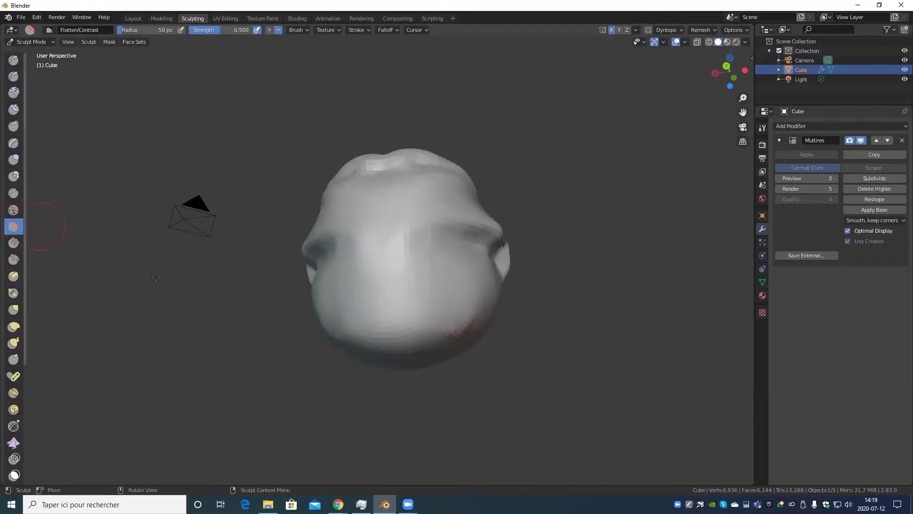
scroll(374, 245, "down", 3)
middle_click_drag(373, 244, 359, 285)
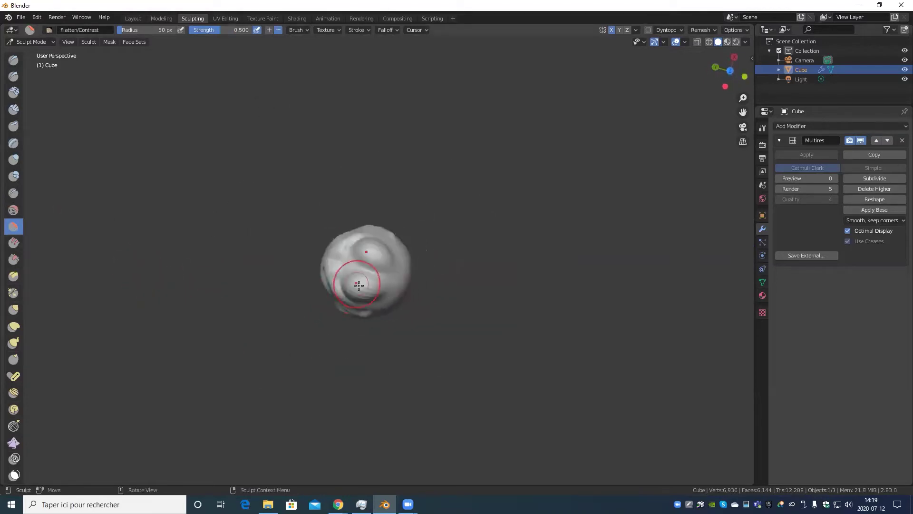
mouse_move(366, 302)
middle_mouse_down()
mouse_move(397, 261)
mouse_move(365, 275)
middle_mouse_up()
scroll(406, 269, "up", 5)
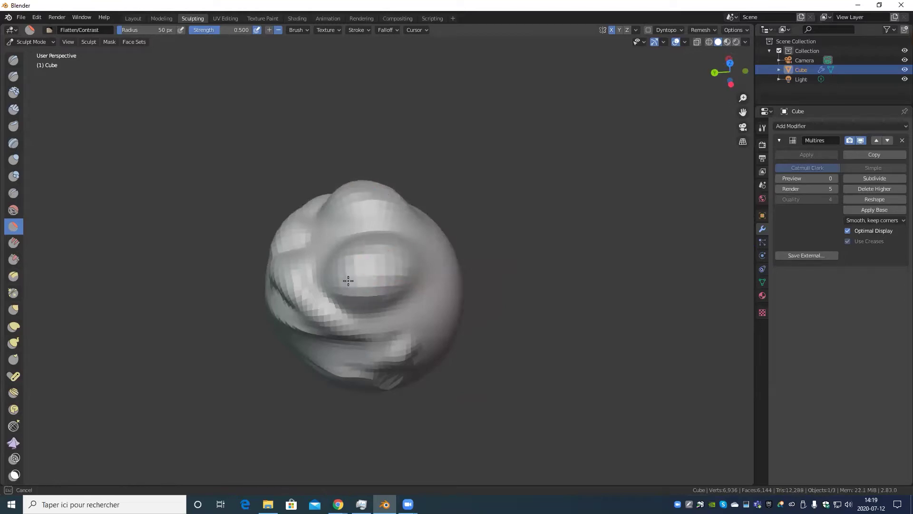
mouse_move(387, 320)
middle_mouse_down()
mouse_move(497, 253)
mouse_move(498, 238)
mouse_move(356, 230)
mouse_move(306, 212)
mouse_move(345, 286)
middle_mouse_up()
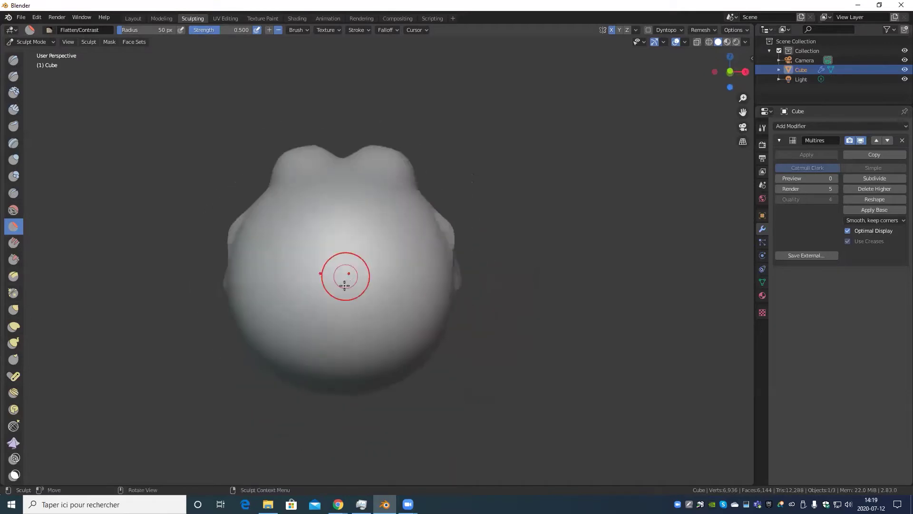
scroll(350, 248, "down", 3)
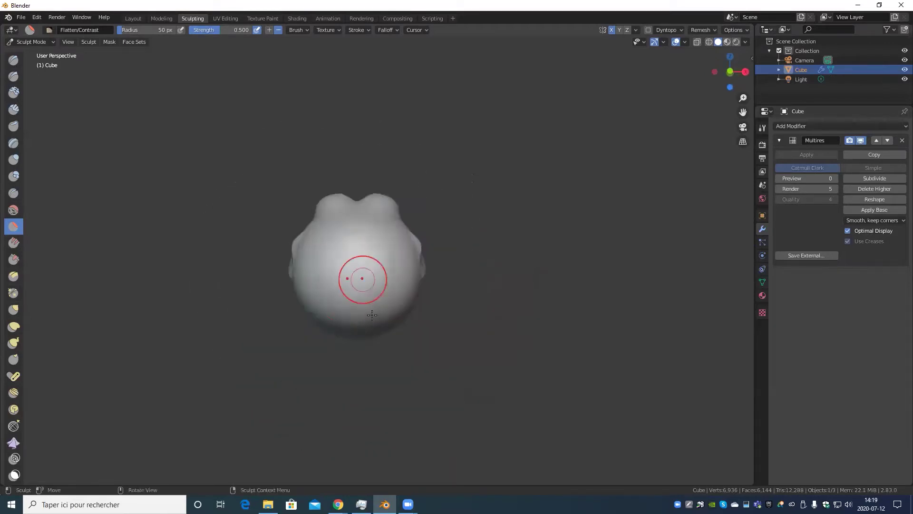
mouse_move(359, 277)
middle_mouse_down()
mouse_move(476, 336)
mouse_move(438, 273)
mouse_move(356, 322)
middle_mouse_up()
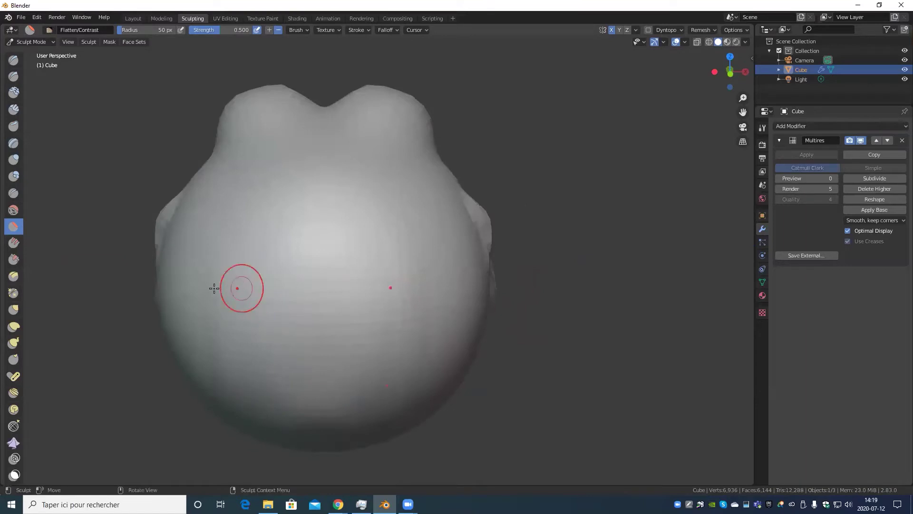
Step: Switch to the Fill/Deepen brush at 1.000 strength and reshape the mouth crease
left_click(14, 244)
scroll(210, 241, "down", 5)
middle_click_drag(210, 241, 293, 396)
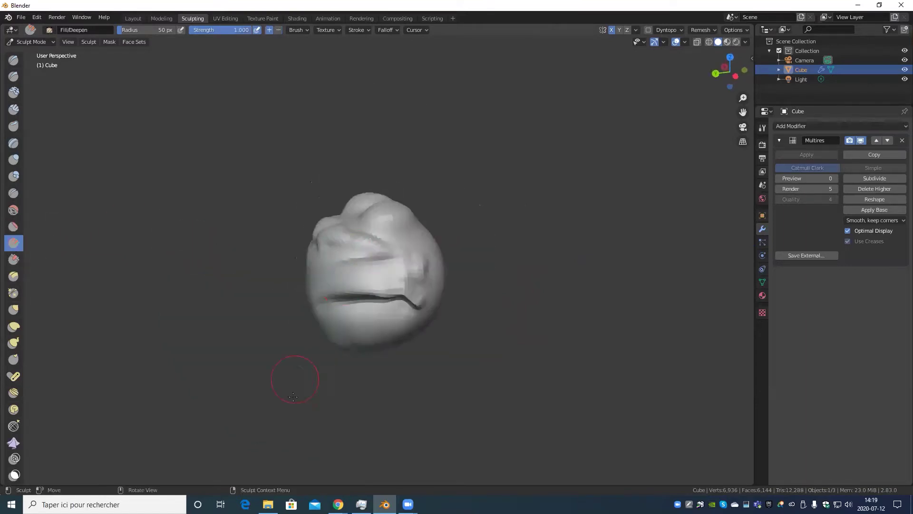
left_click_drag(374, 307, 397, 321, "ctrl")
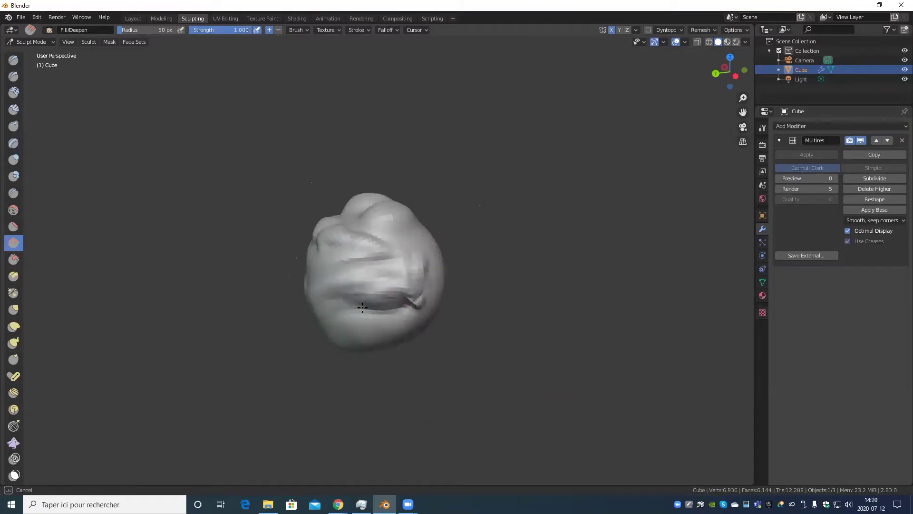
middle_click_drag(402, 326, 459, 241)
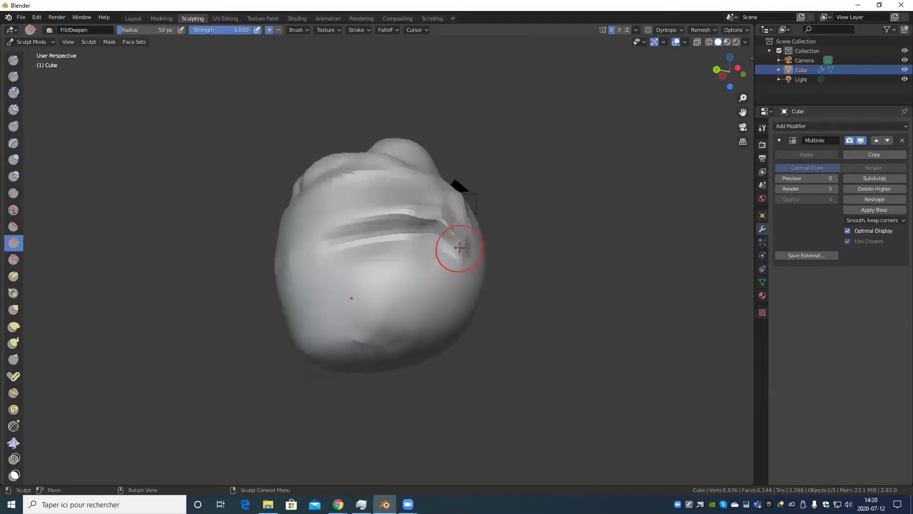
Step: Zoom in and fill along the mouth crease groove with several strokes
scroll(394, 280, "up", 4)
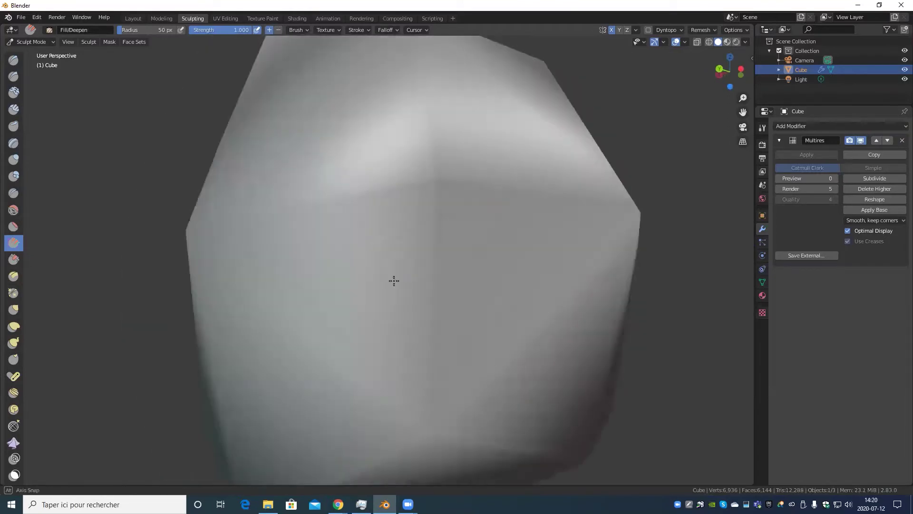
scroll(492, 231, "up", 2)
mouse_move(591, 212)
middle_mouse_down()
mouse_move(591, 259)
mouse_move(557, 250)
mouse_move(663, 261)
middle_mouse_up()
mouse_move(613, 244)
left_mouse_down()
mouse_move(456, 225)
mouse_move(536, 236)
left_mouse_up()
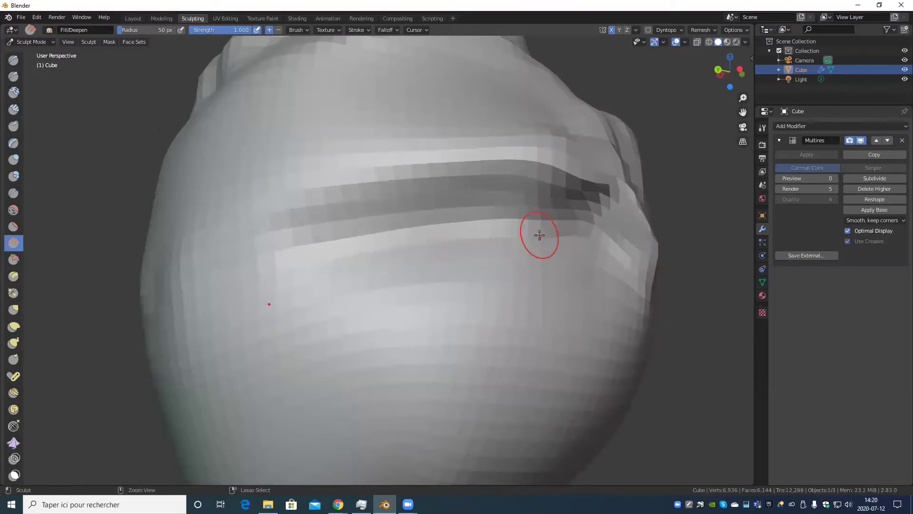
scroll(536, 243, "down", 3)
scroll(527, 257, "down", 4)
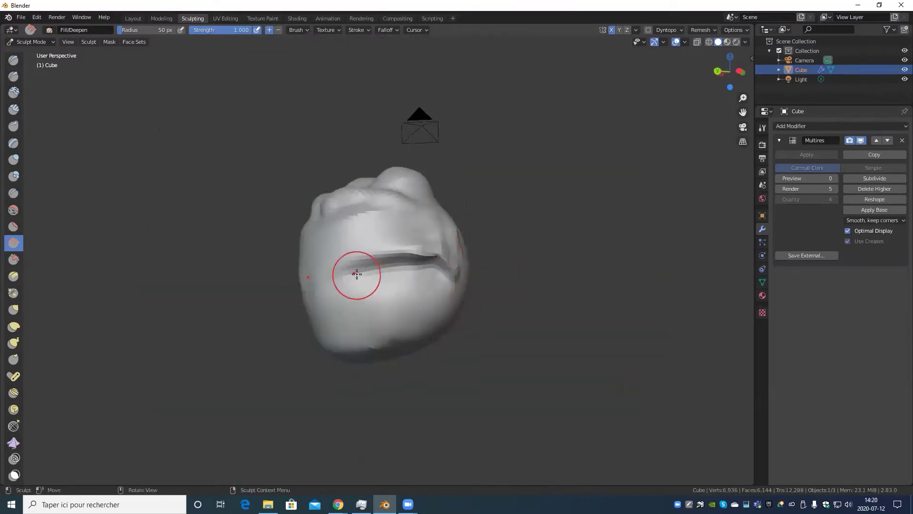
left_click_drag(356, 274, 360, 276)
mouse_move(447, 274)
left_mouse_down()
mouse_move(351, 260)
mouse_move(412, 271)
mouse_move(457, 256)
left_mouse_up()
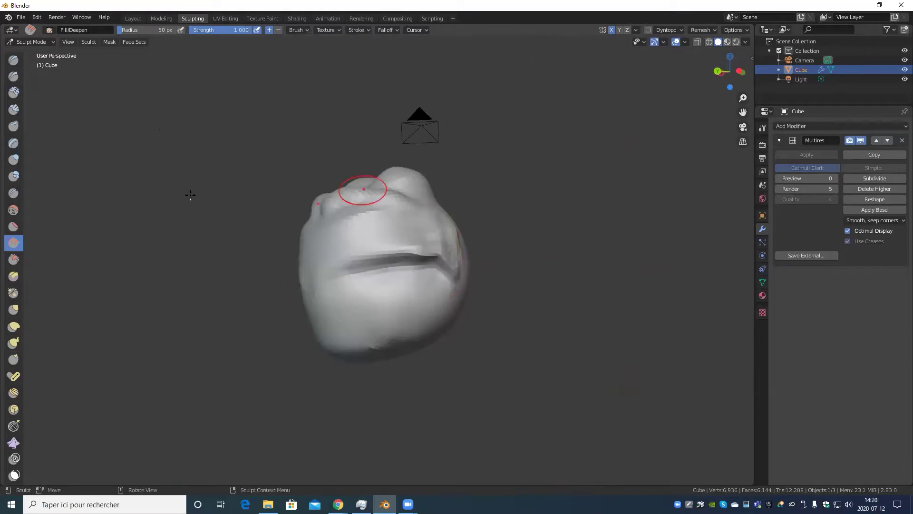
Step: Switch to the Scrape brush and begin scraping along the mouth groove
left_click(18, 262)
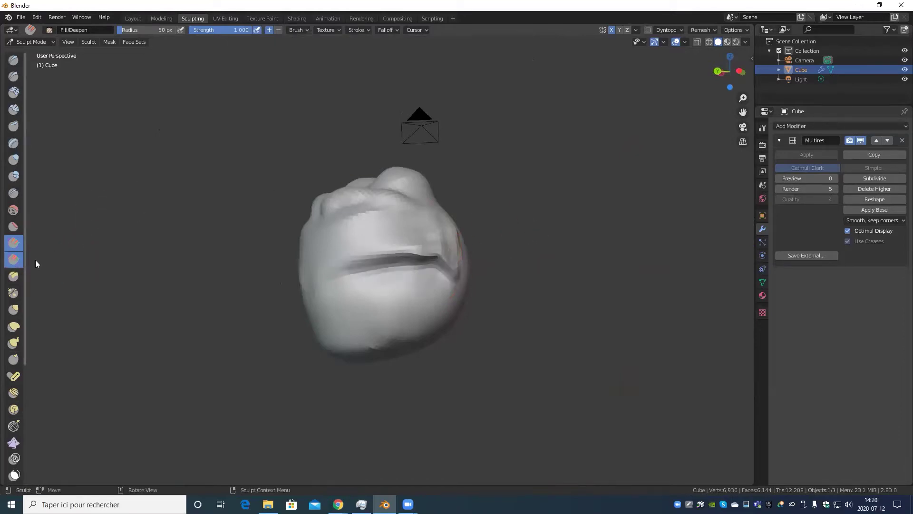
scroll(431, 279, "up", 3)
mouse_move(431, 278)
left_mouse_down()
mouse_move(481, 276)
mouse_move(350, 285)
mouse_move(427, 281)
mouse_move(428, 289)
left_mouse_up()
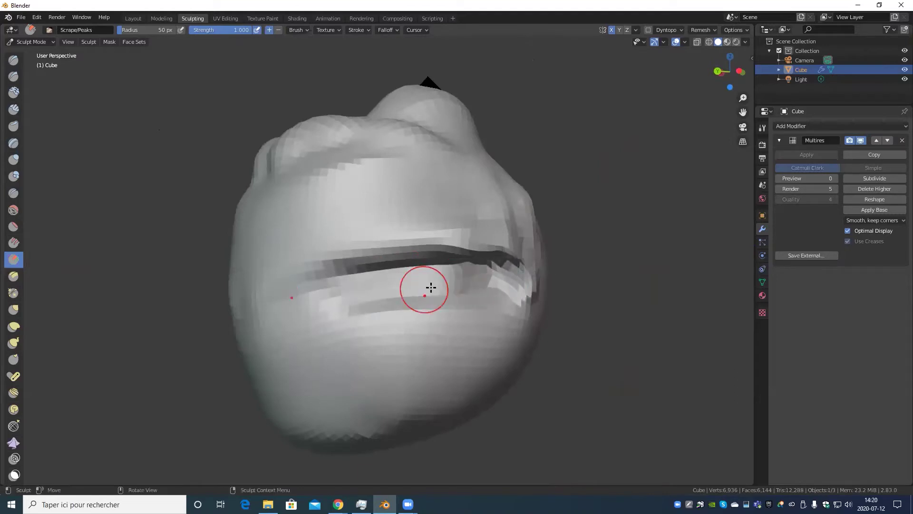
mouse_move(428, 290)
middle_mouse_down()
mouse_move(496, 271)
mouse_move(502, 279)
mouse_move(404, 259)
middle_mouse_up()
scroll(466, 234, "up", 2)
Step: Scrape the mouth groove's corner, its upper edge and another stroke across the mouth
mouse_move(456, 244)
left_mouse_down()
mouse_move(331, 251)
mouse_move(488, 230)
mouse_move(461, 181)
left_mouse_up()
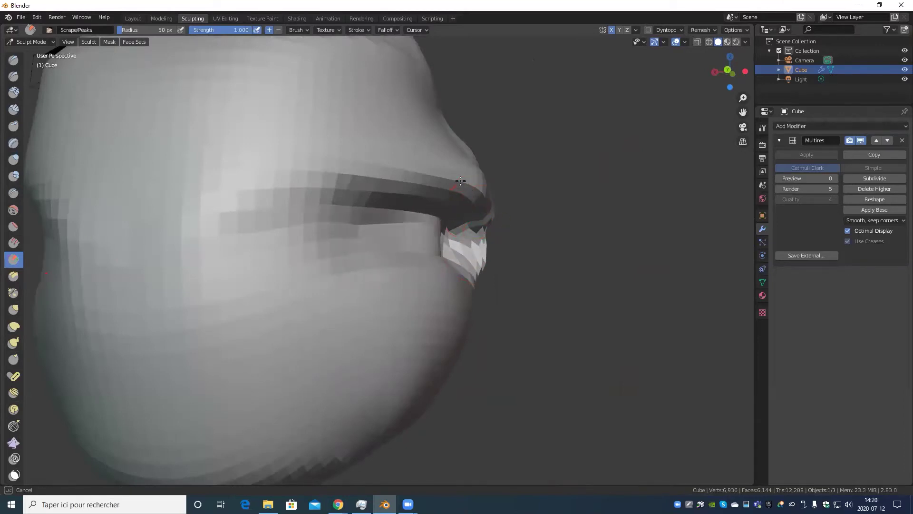
mouse_move(378, 190)
left_mouse_down()
mouse_move(418, 177)
mouse_move(295, 184)
left_mouse_up()
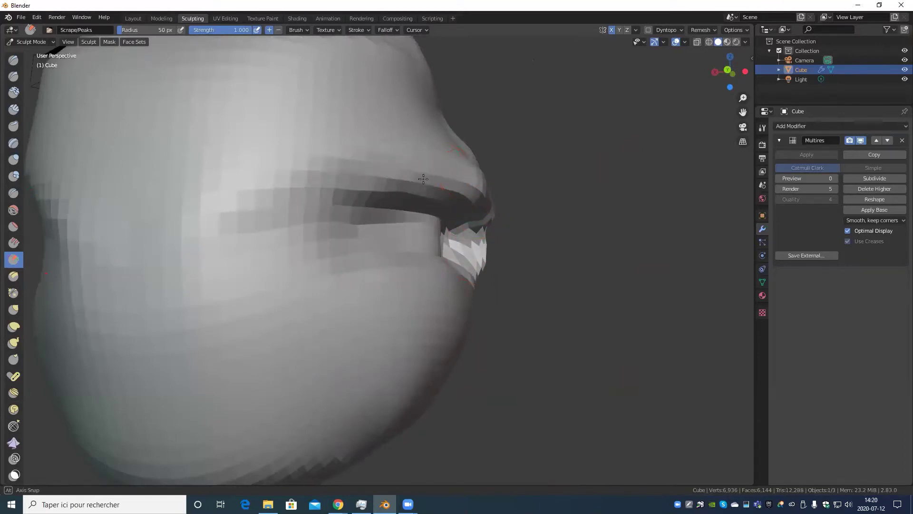
middle_click_drag(423, 178, 300, 235)
scroll(299, 235, "down", 2)
scroll(379, 228, "down", 4)
mouse_move(379, 228)
left_mouse_down()
mouse_move(401, 241)
mouse_move(332, 259)
mouse_move(405, 229)
left_mouse_up()
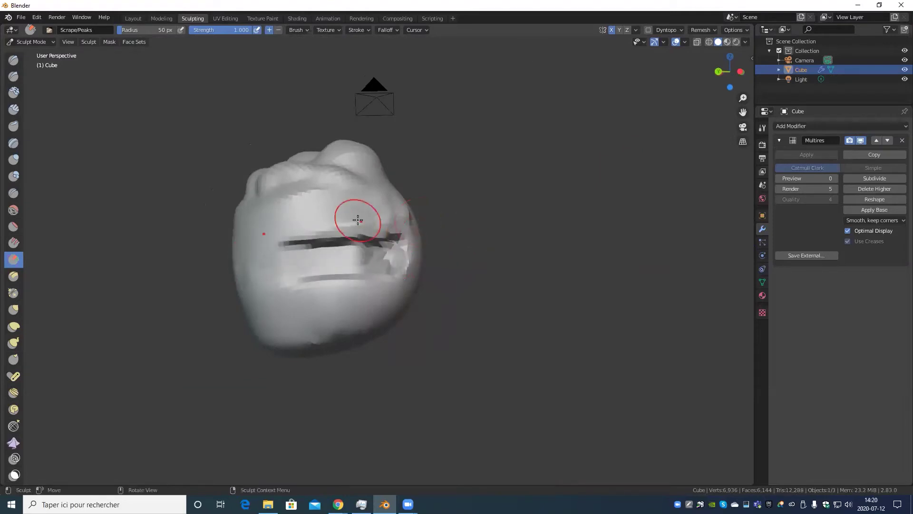
left_click(14, 276)
Step: Deepen the mouth crease with Multi-plane Scrape, undoing one stray stroke
scroll(299, 271, "up", 5)
scroll(357, 309, "down", 3)
mouse_move(350, 306)
middle_mouse_down()
mouse_move(384, 312)
mouse_move(342, 306)
middle_mouse_up()
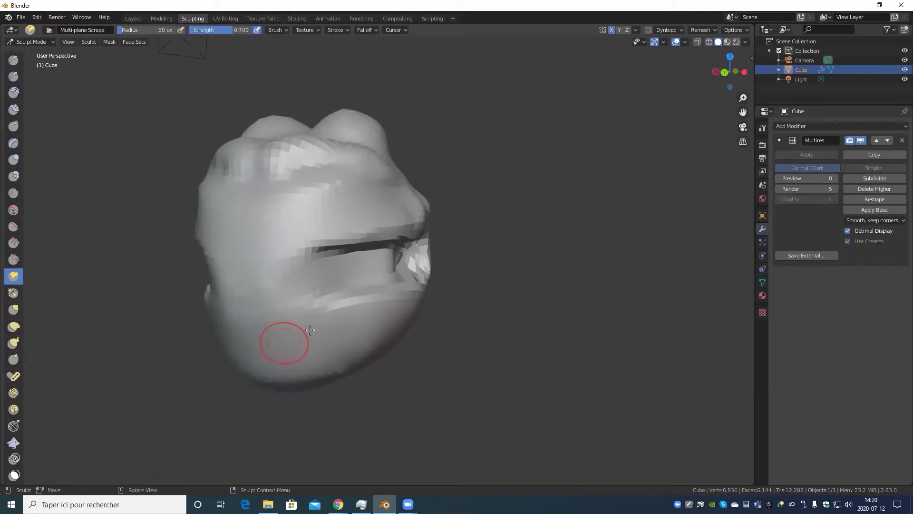
scroll(413, 365, "up", 4)
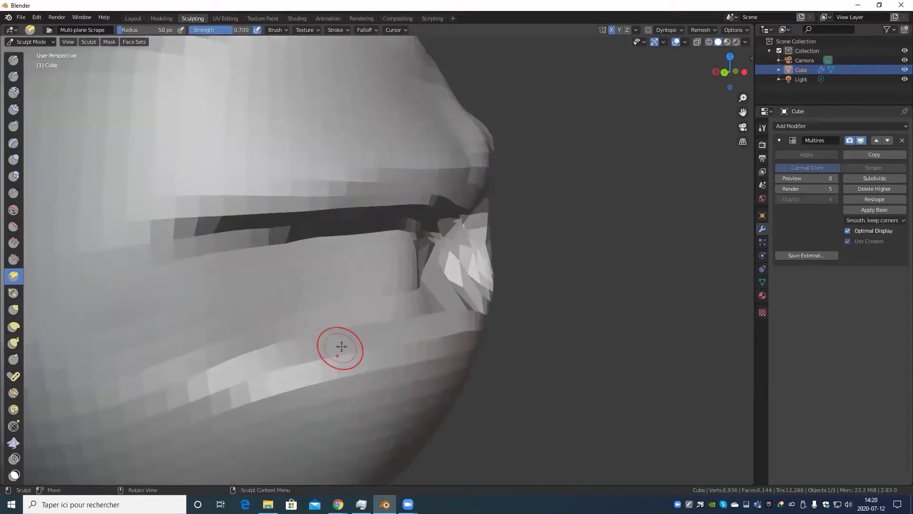
scroll(341, 347, "down", 5)
mouse_move(328, 302)
left_mouse_down()
mouse_move(400, 299)
mouse_move(387, 306)
mouse_move(306, 296)
mouse_move(418, 301)
mouse_move(344, 302)
mouse_move(347, 286)
left_mouse_up()
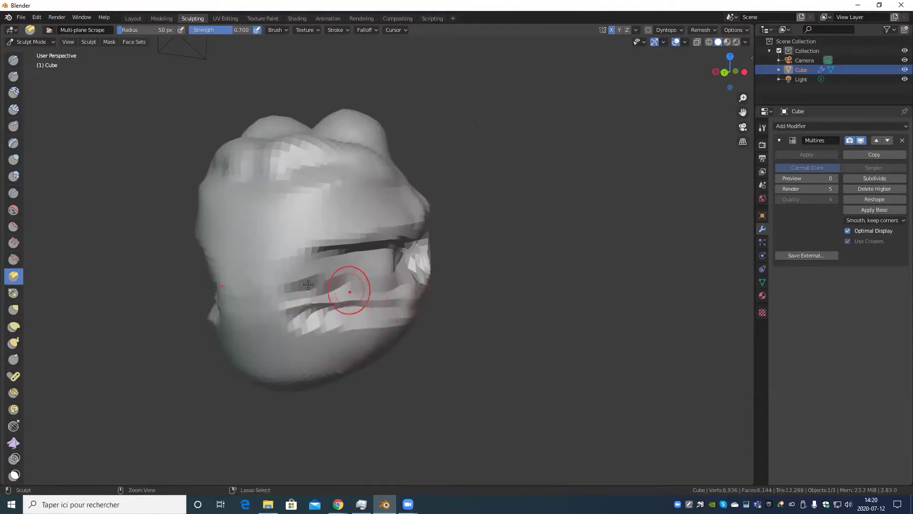
key("ctrl+z")
left_click_drag(404, 223, 351, 231)
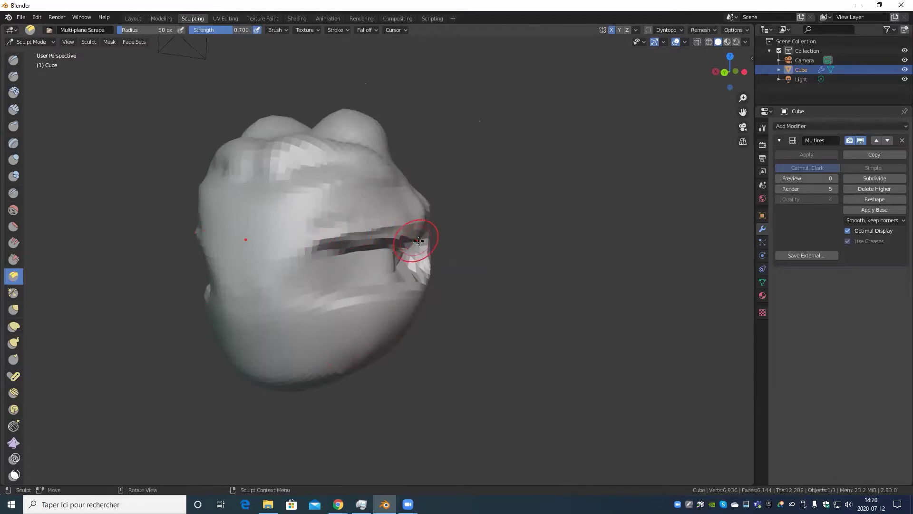
Step: Flatten an angular band across the head's brow with Multi-plane Scrape strokes
middle_click_drag(307, 150, 306, 187)
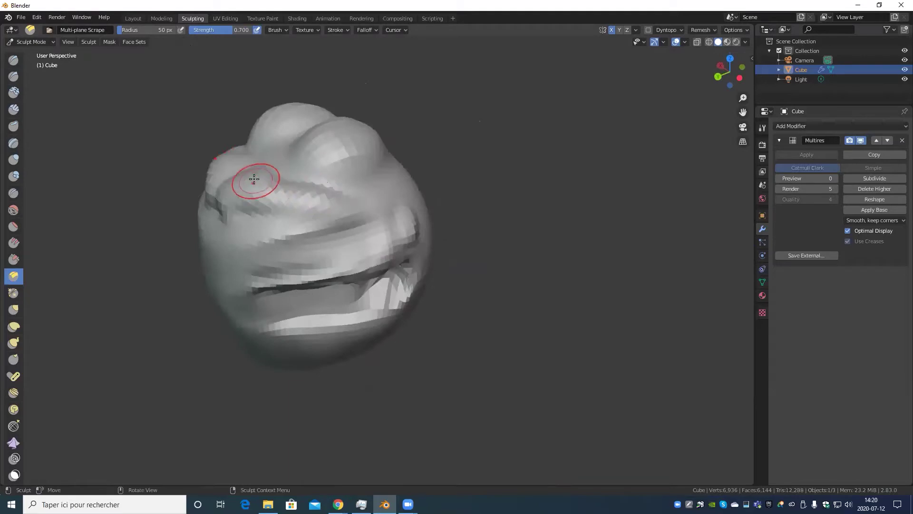
left_click_drag(251, 179, 367, 221)
scroll(323, 210, "up", 2)
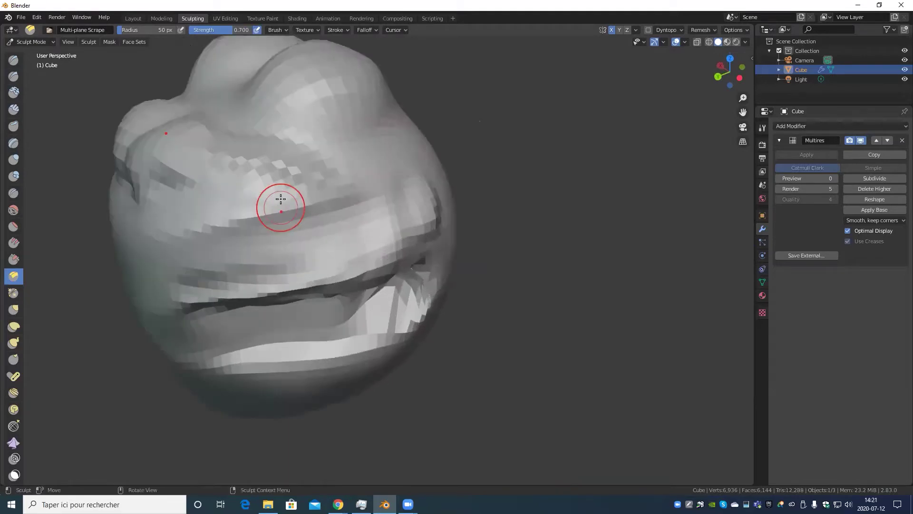
mouse_move(233, 157)
left_mouse_down()
mouse_move(316, 180)
mouse_move(353, 173)
left_mouse_up()
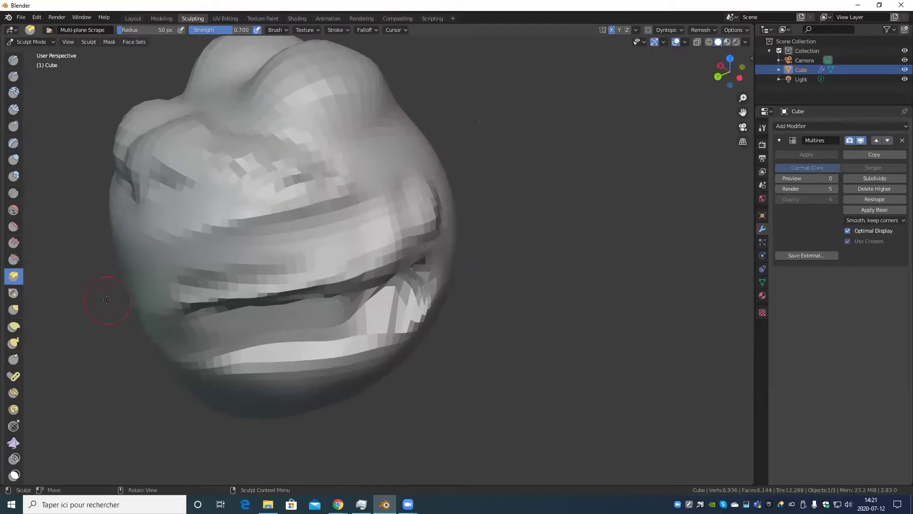
Step: Tighten the crease between the head's two top lobes with the Pinch/Magnify brush
left_click(12, 294)
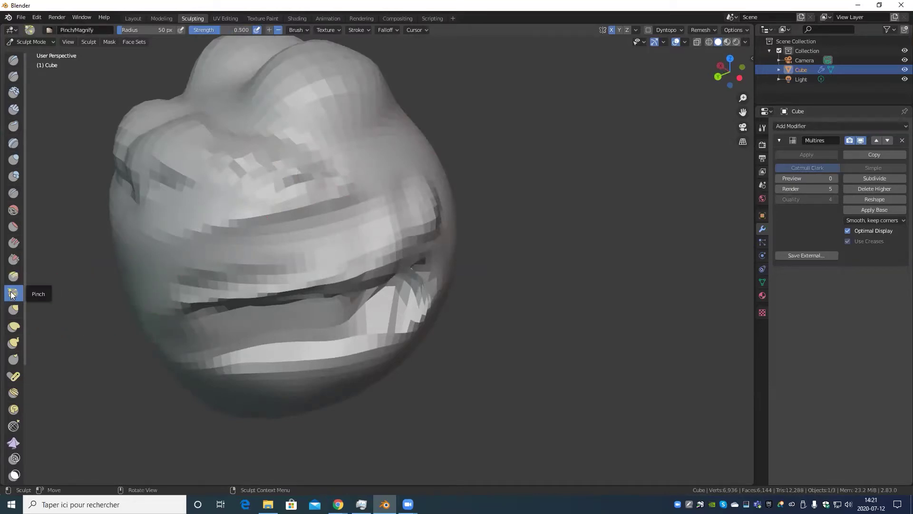
scroll(333, 205, "down", 5)
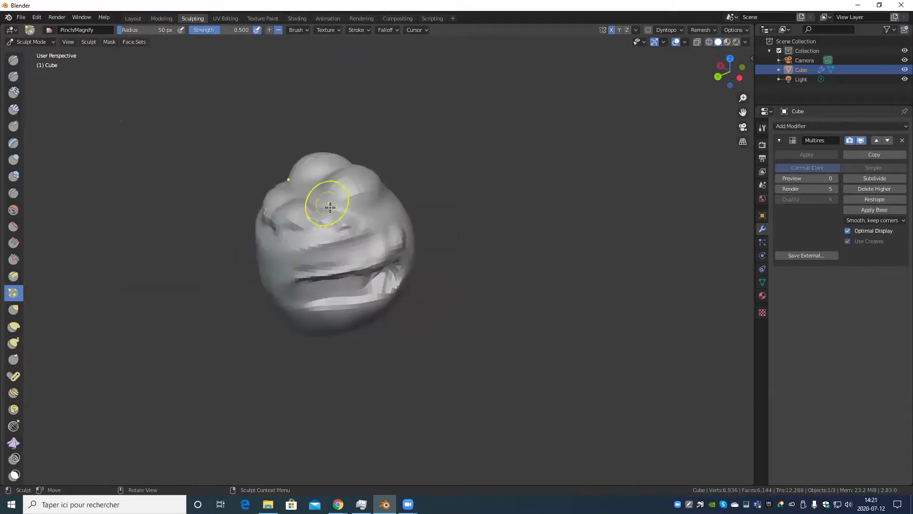
middle_click_drag(333, 205, 424, 241)
scroll(425, 240, "up", 10)
scroll(468, 177, "down", 8)
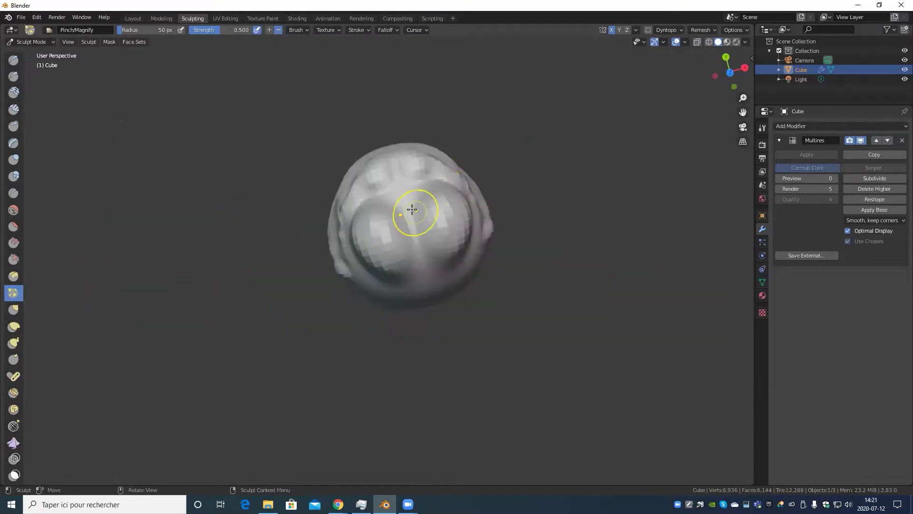
left_click_drag(408, 205, 417, 257)
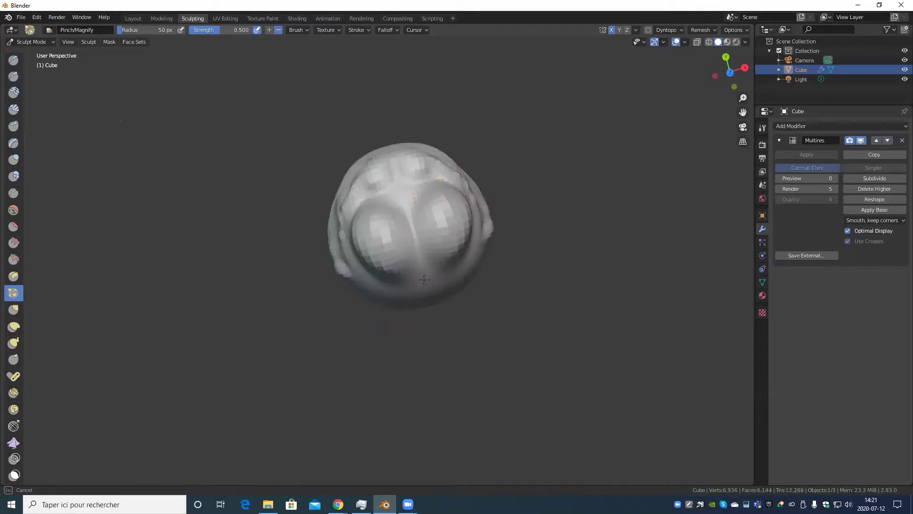
left_click_drag(433, 310, 422, 245)
scroll(456, 224, "up", 6)
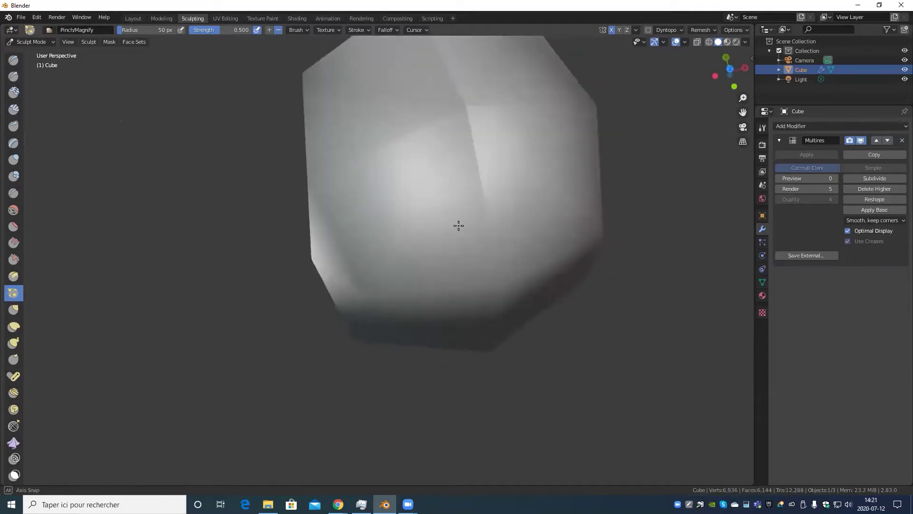
middle_click_drag(457, 224, 330, 220)
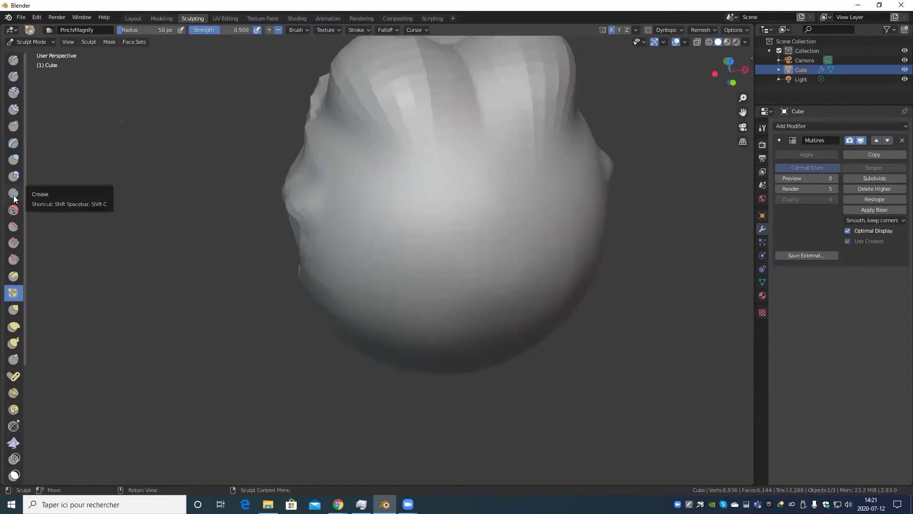
left_click(14, 310)
Step: Orbit around the head and try pulling its bottom into wing-like points, then undo it
scroll(455, 213, "down", 8)
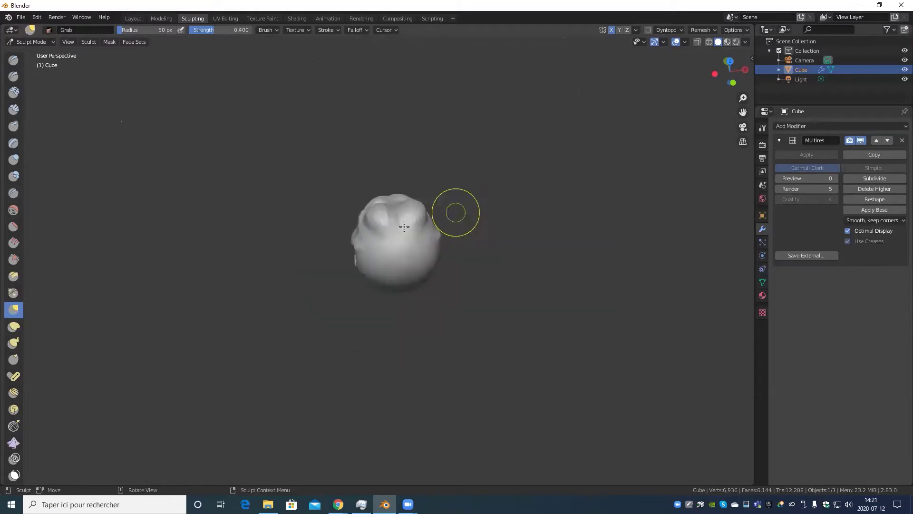
middle_click_drag(456, 212, 437, 230)
scroll(436, 230, "up", 3)
scroll(417, 244, "up", 3)
middle_click_drag(373, 275, 434, 257)
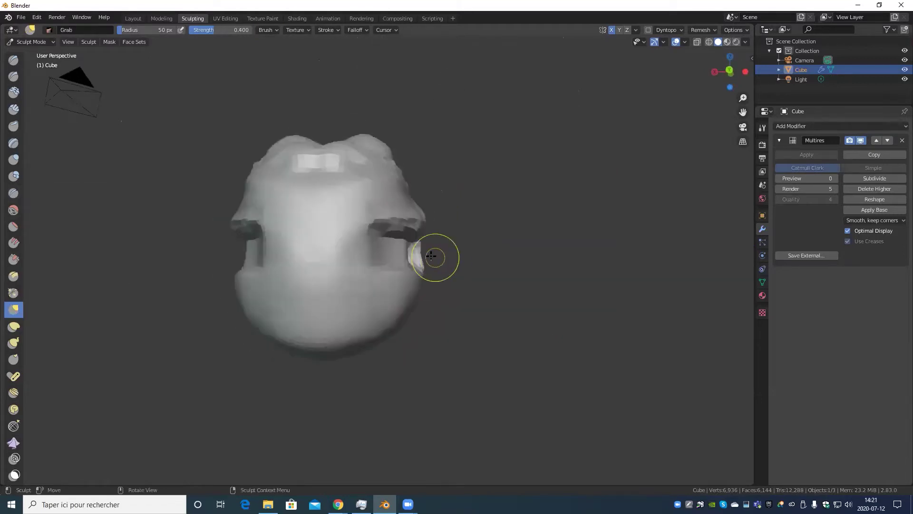
scroll(390, 250, "down", 5)
scroll(404, 247, "up", 5)
scroll(400, 267, "down", 7)
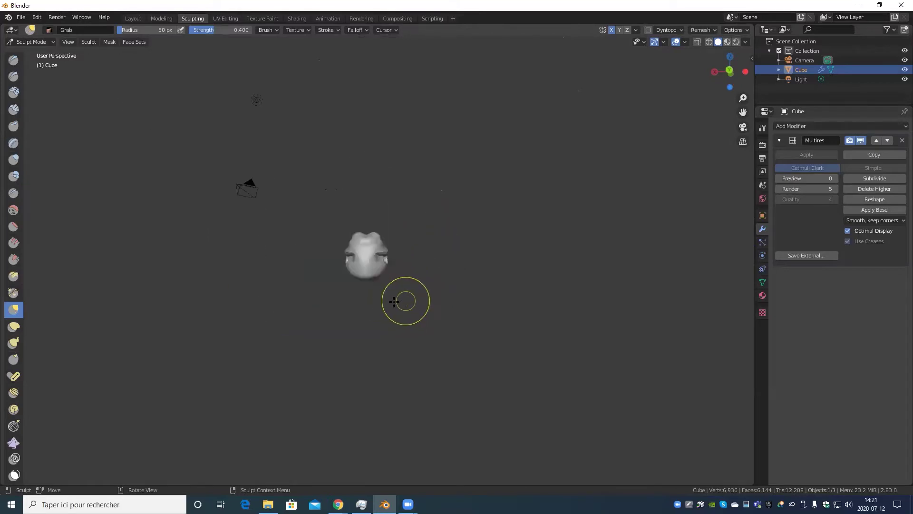
scroll(336, 231, "up", 3)
scroll(444, 244, "up", 2)
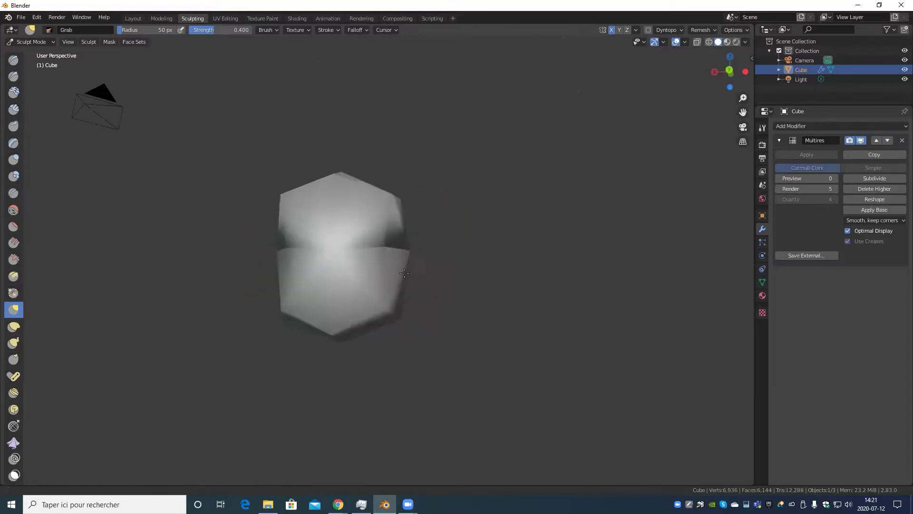
mouse_move(444, 244)
middle_mouse_down()
mouse_move(508, 244)
mouse_move(494, 265)
middle_mouse_up()
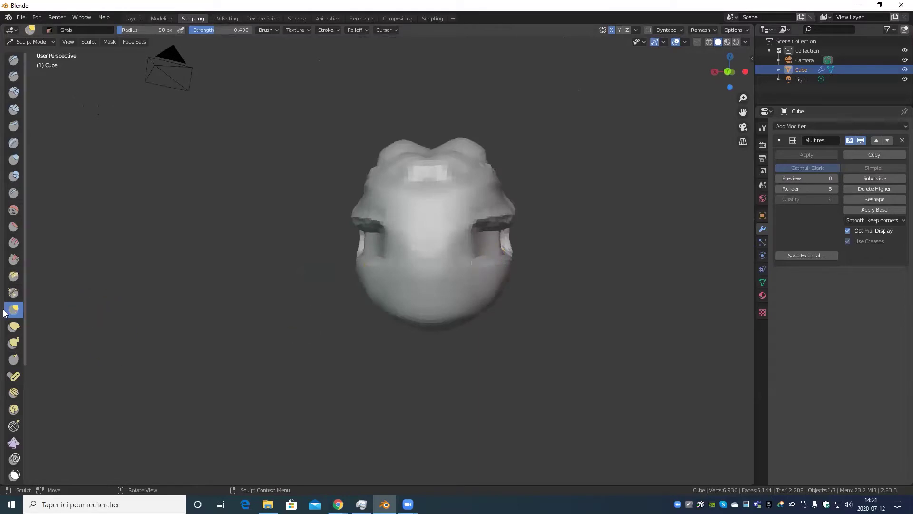
scroll(435, 290, "down", 5)
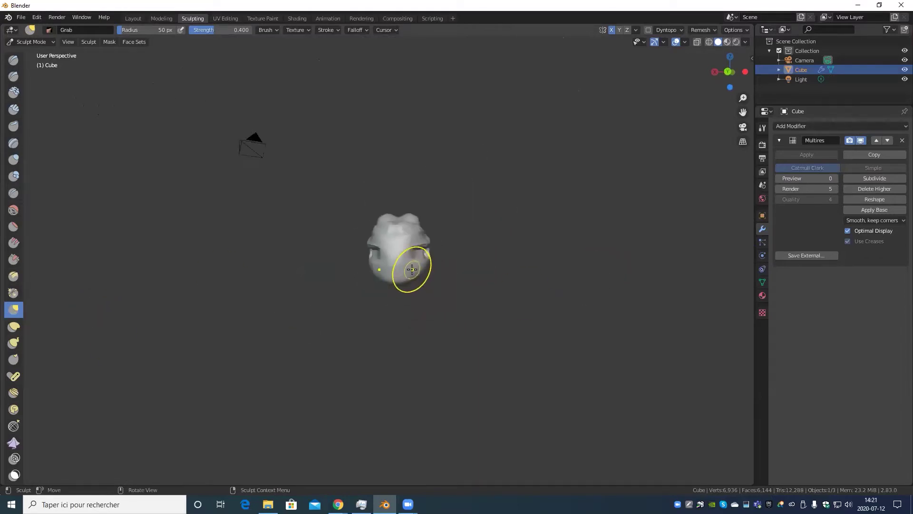
left_click_drag(412, 270, 536, 365)
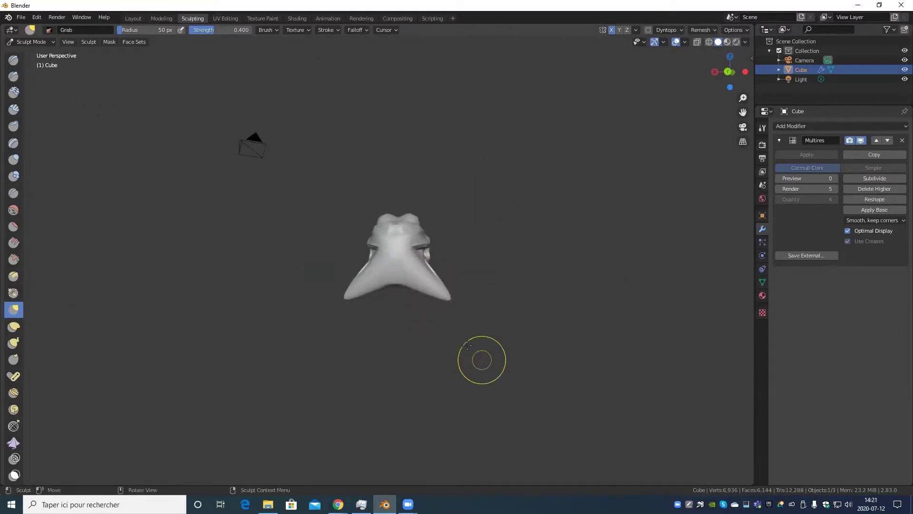
key("ctrl+z")
Step: Pull the lower part of the head downward with the Grab brush
scroll(471, 322, "up", 2)
scroll(441, 289, "down", 2)
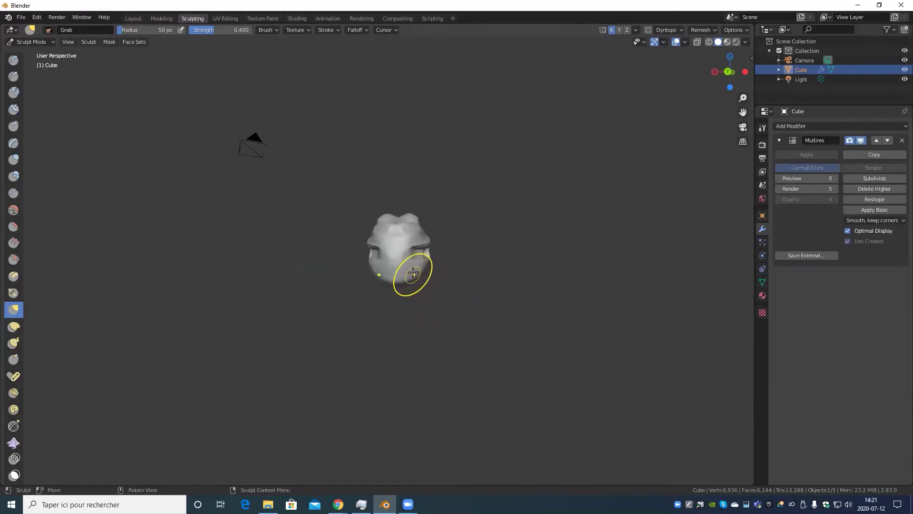
scroll(436, 311, "up", 2)
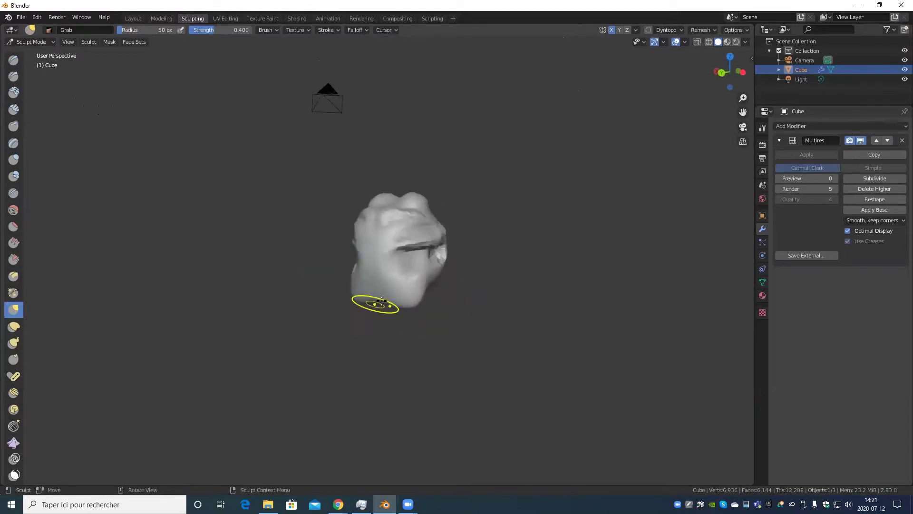
scroll(418, 314, "down", 3)
scroll(380, 278, "down", 3)
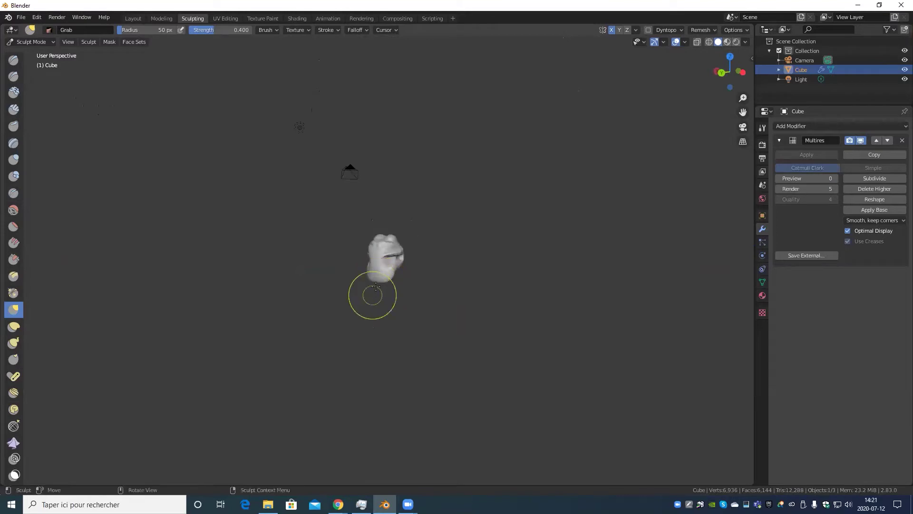
left_click_drag(371, 292, 375, 285)
scroll(374, 296, "up", 3)
mouse_move(444, 278)
middle_mouse_down()
mouse_move(386, 271)
mouse_move(305, 291)
middle_mouse_up()
scroll(300, 285, "down", 2)
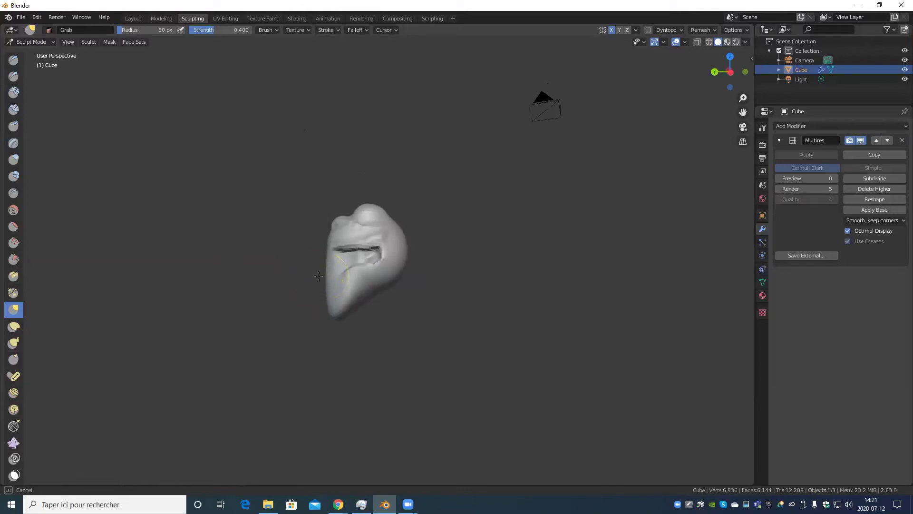
Step: Tug the head's edge slightly left and drag its bottom further down into a tapering chin
left_click_drag(331, 274, 328, 275)
mouse_move(306, 279)
middle_mouse_down()
mouse_move(449, 266)
mouse_move(438, 369)
middle_mouse_up()
left_click_drag(438, 361, 445, 376)
mouse_move(517, 406)
middle_mouse_down()
mouse_move(433, 360)
mouse_move(184, 387)
middle_mouse_up()
scroll(183, 387, "up", 3)
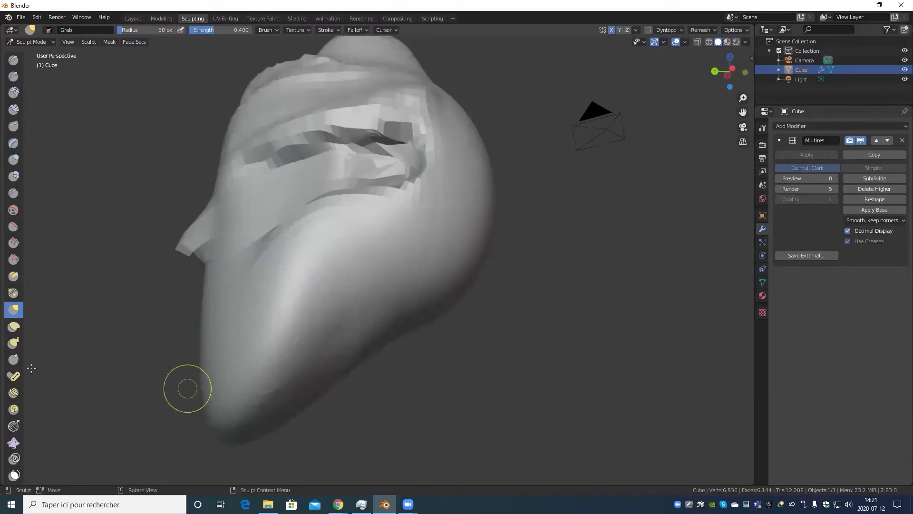
Step: Switch to the Elastic Deform brush at 0.500 strength with a front view of the head
left_click(15, 327)
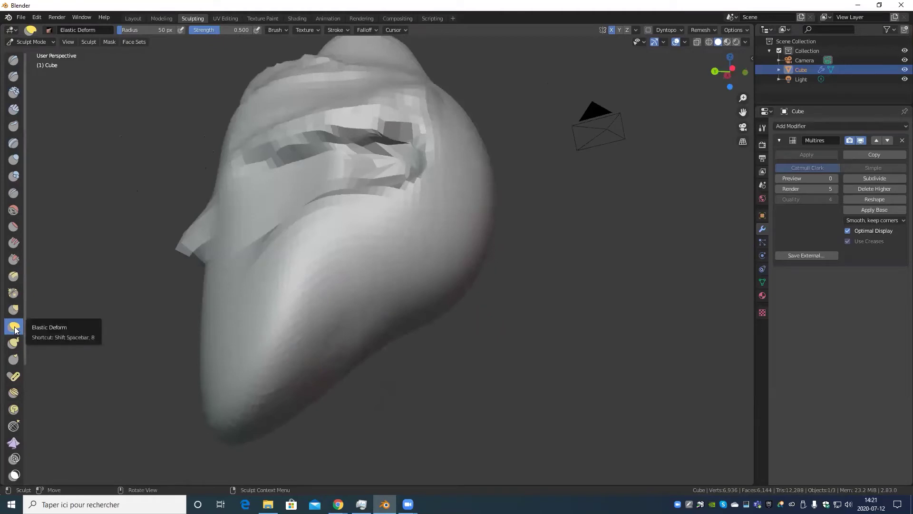
scroll(191, 310, "down", 5)
middle_click_drag(332, 291, 408, 296)
scroll(394, 283, "down", 2)
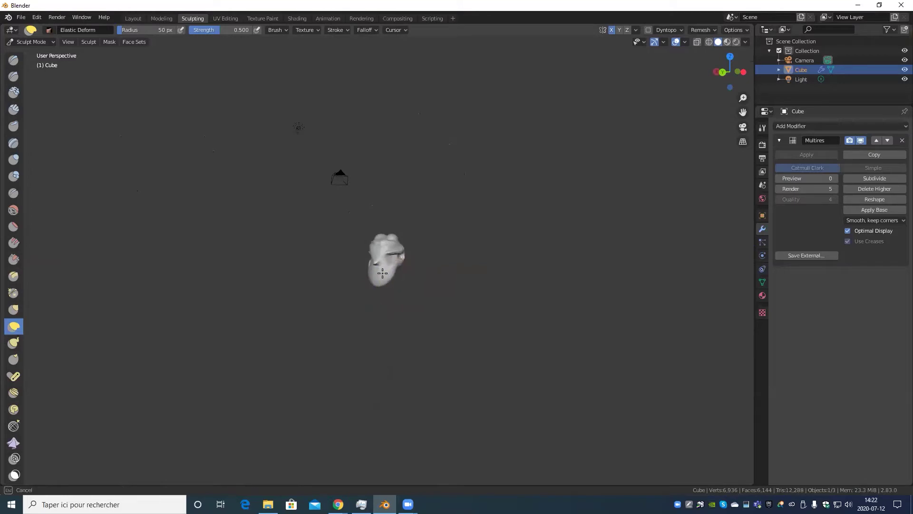
scroll(396, 288, "up", 5)
middle_click_drag(414, 306, 426, 316)
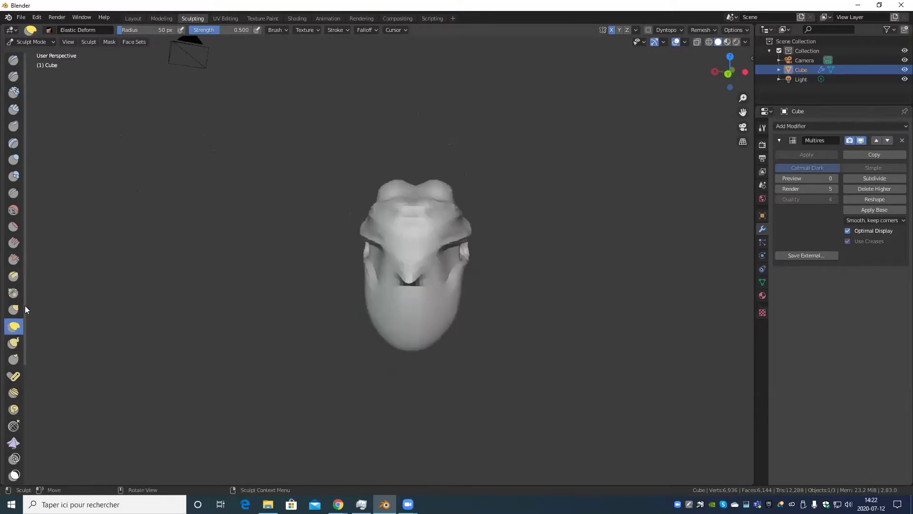
scroll(421, 297, "down", 4)
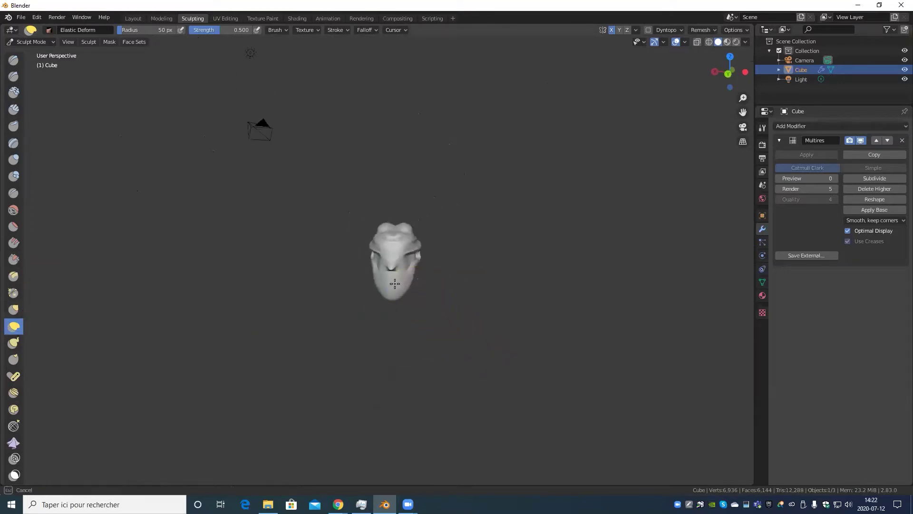
Step: Flare and swell the head's base into a wider, rounded, bulging jaw
left_click_drag(404, 293, 577, 316)
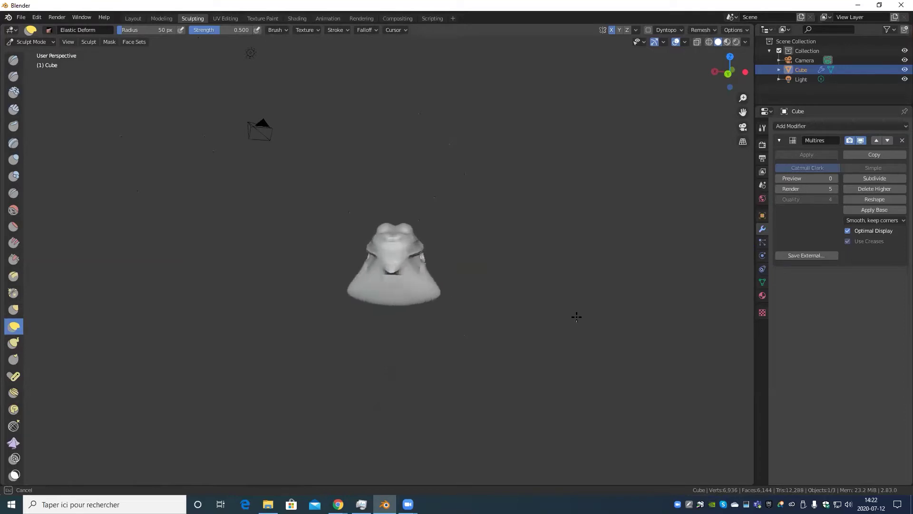
mouse_move(506, 304)
left_mouse_down()
mouse_move(494, 247)
mouse_move(388, 286)
left_mouse_up()
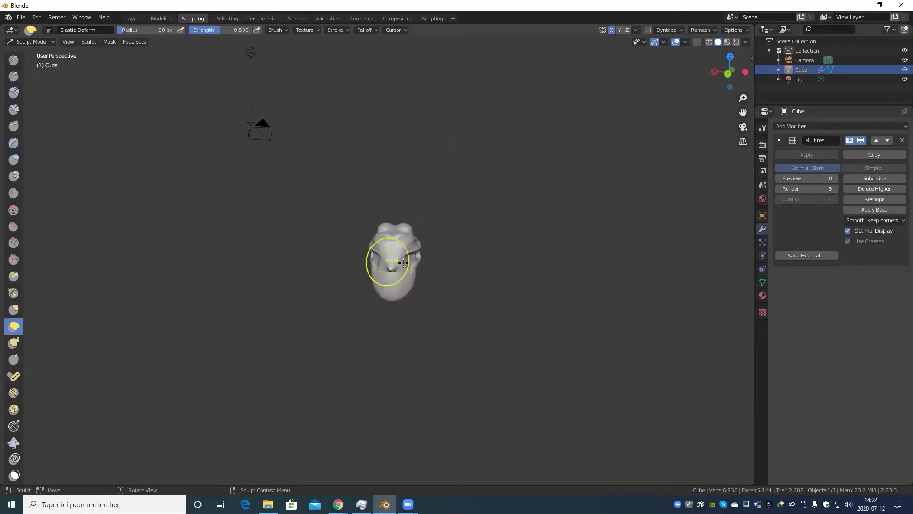
scroll(438, 309, "up", 2)
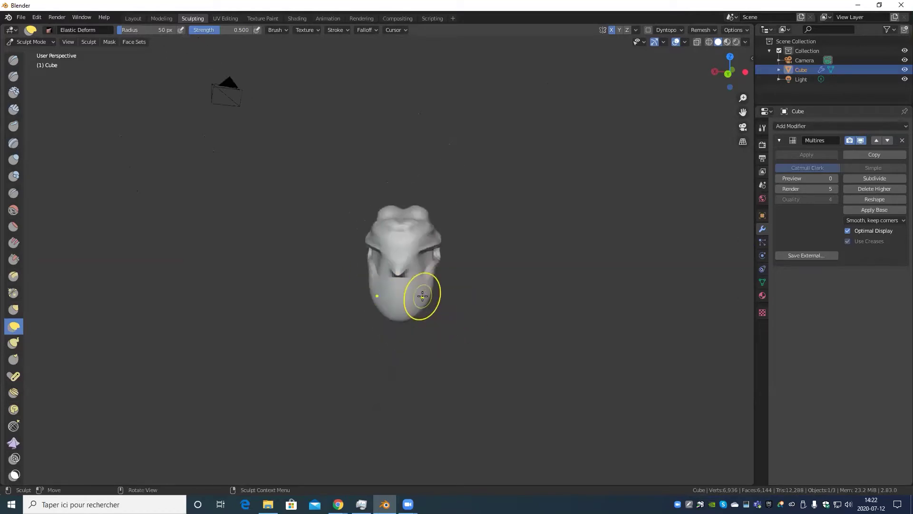
mouse_move(425, 298)
left_mouse_down()
mouse_move(735, 490)
mouse_move(604, 364)
mouse_move(463, 314)
left_mouse_up()
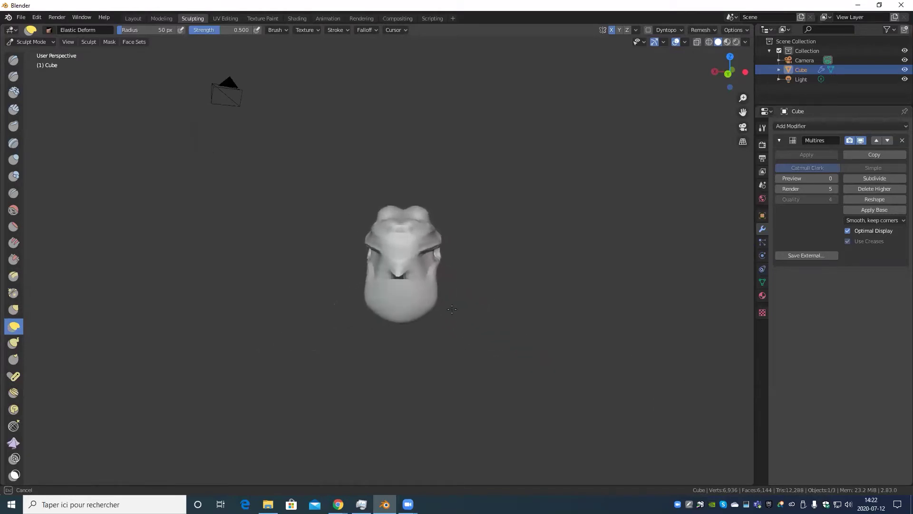
mouse_move(439, 299)
left_mouse_down()
mouse_move(473, 290)
mouse_move(407, 291)
left_mouse_up()
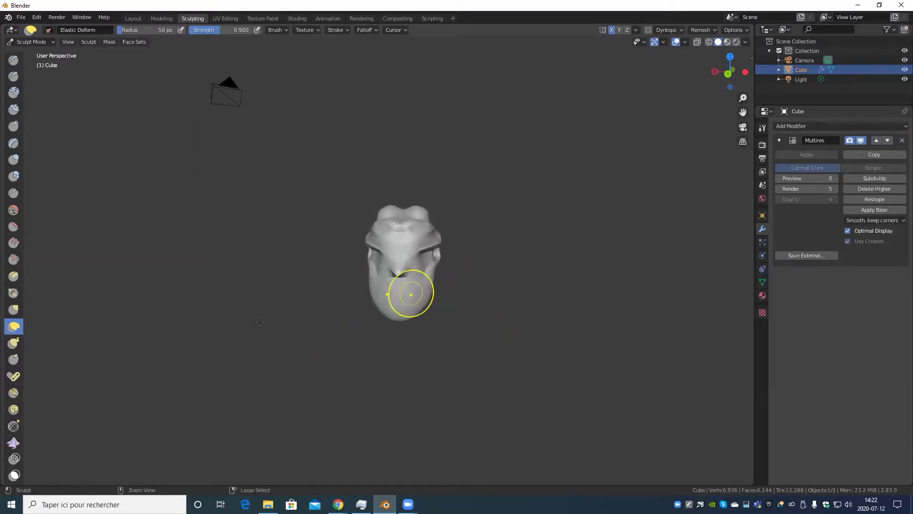
Step: With the Snake Hook brush, undo two trial spikes and pull one long spike from the lower right
left_click(14, 342)
mouse_move(485, 261)
middle_mouse_down()
mouse_move(419, 267)
mouse_move(419, 257)
middle_mouse_up()
left_click_drag(416, 253, 546, 353)
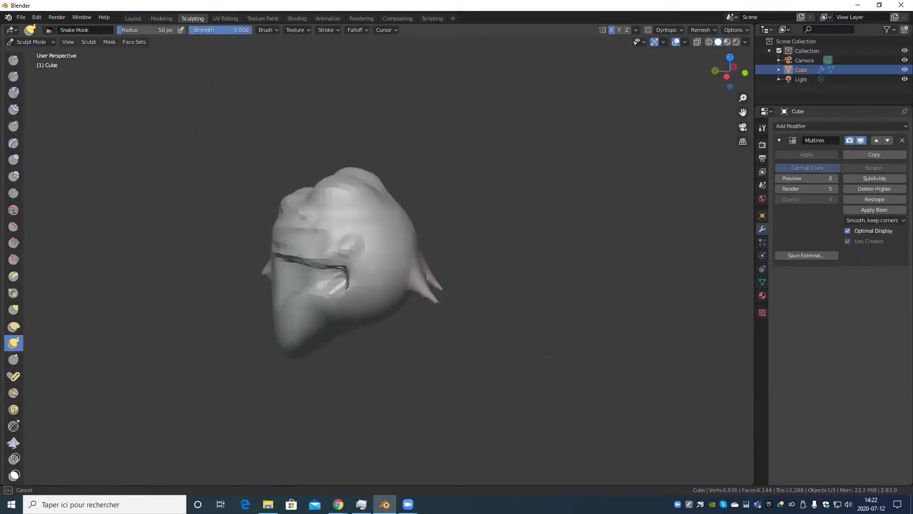
middle_click_drag(471, 292, 450, 263)
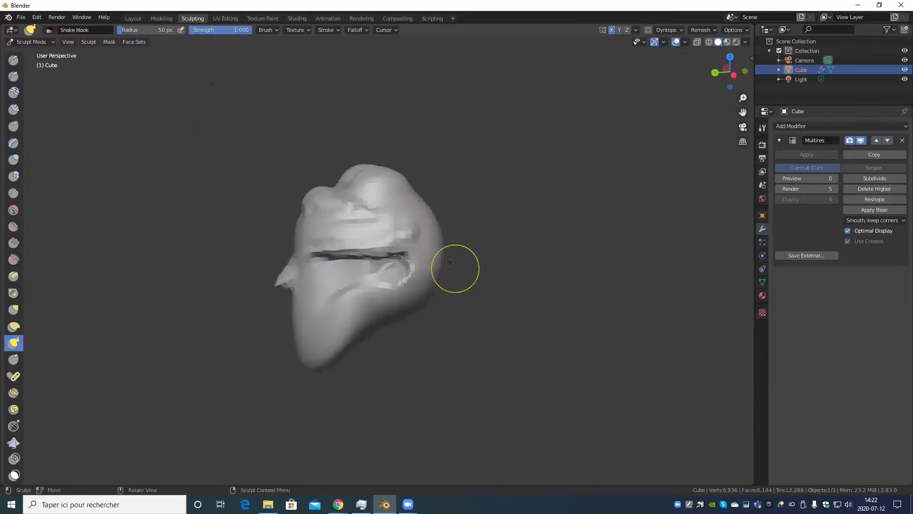
left_click_drag(442, 248, 696, 287)
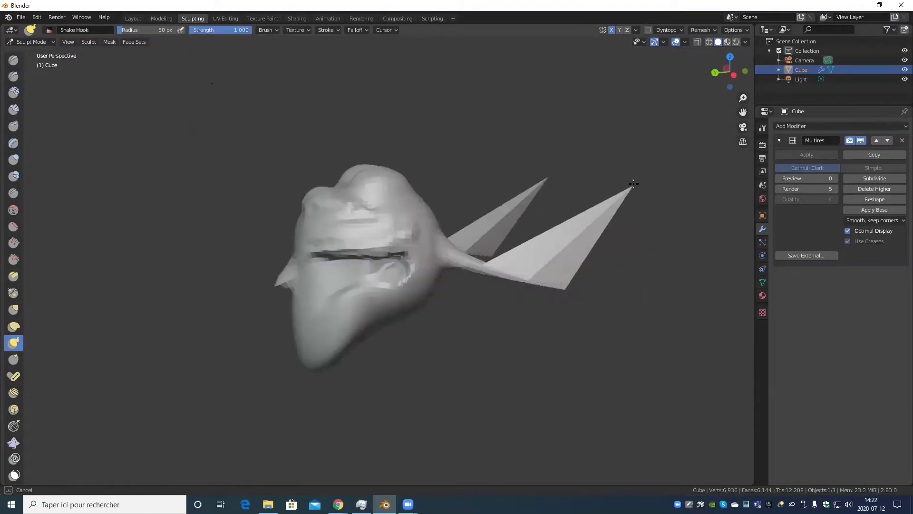
left_click_drag(695, 287, 694, 316)
key("ctrl+z")
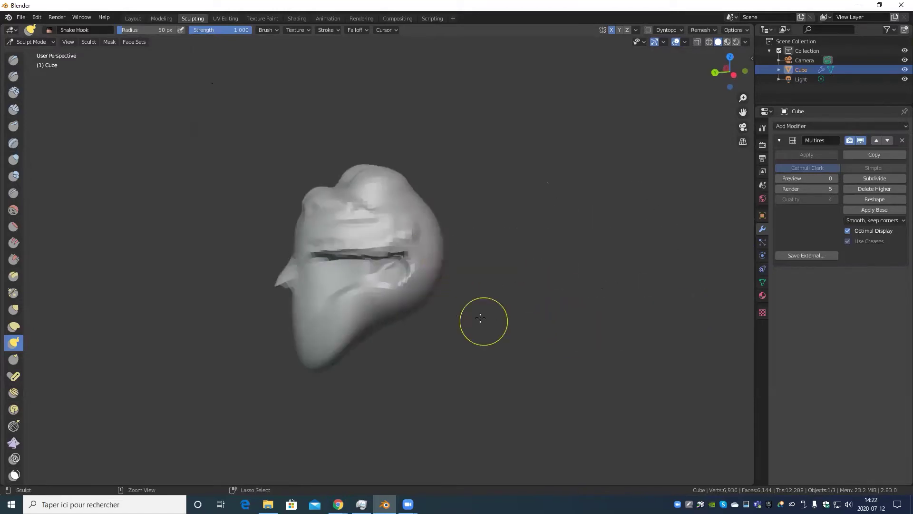
left_click_drag(429, 284, 543, 359)
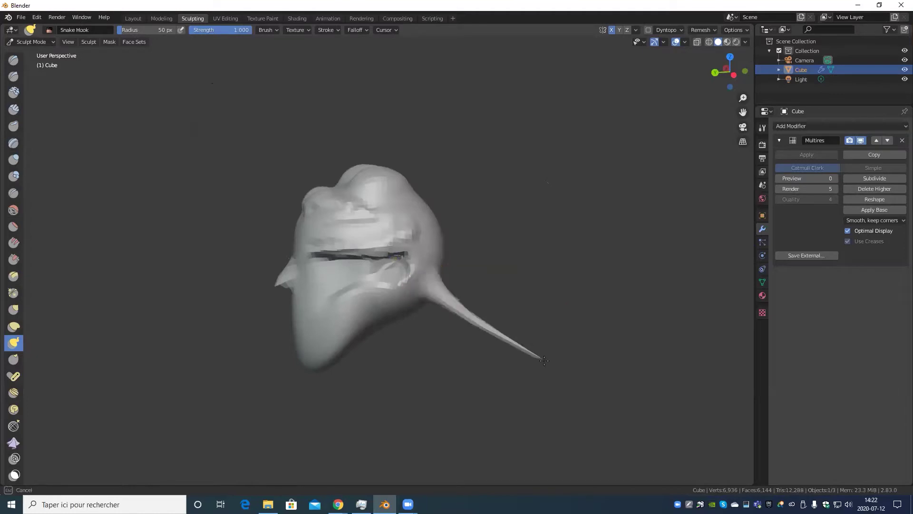
Step: With the Thumb brush, smear the surface around the mouth and reshape both cheeks
left_click(18, 362)
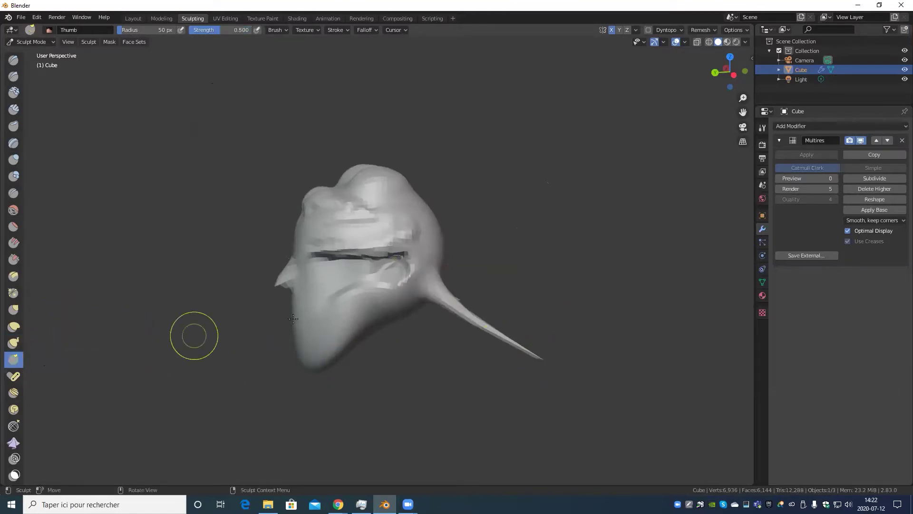
left_click_drag(412, 271, 401, 257)
left_click_drag(333, 299, 437, 232)
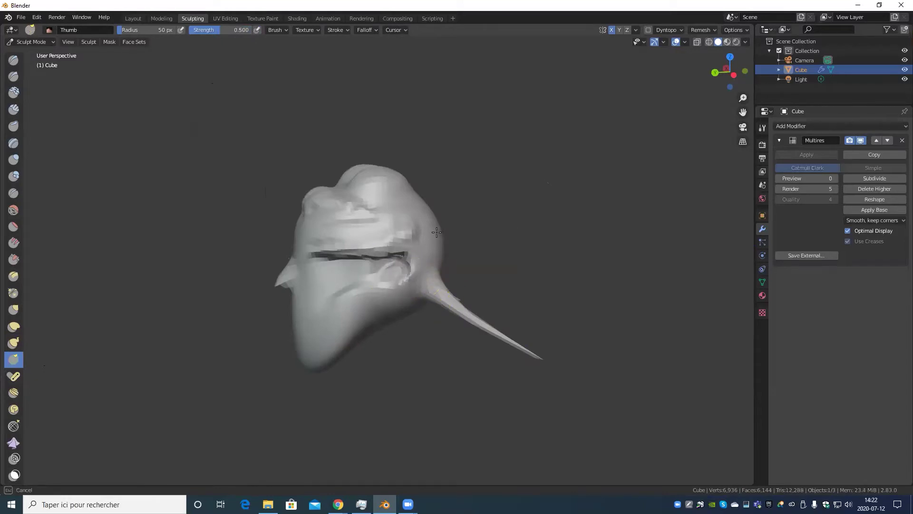
scroll(413, 261, "up", 3)
middle_click_drag(369, 314, 493, 310)
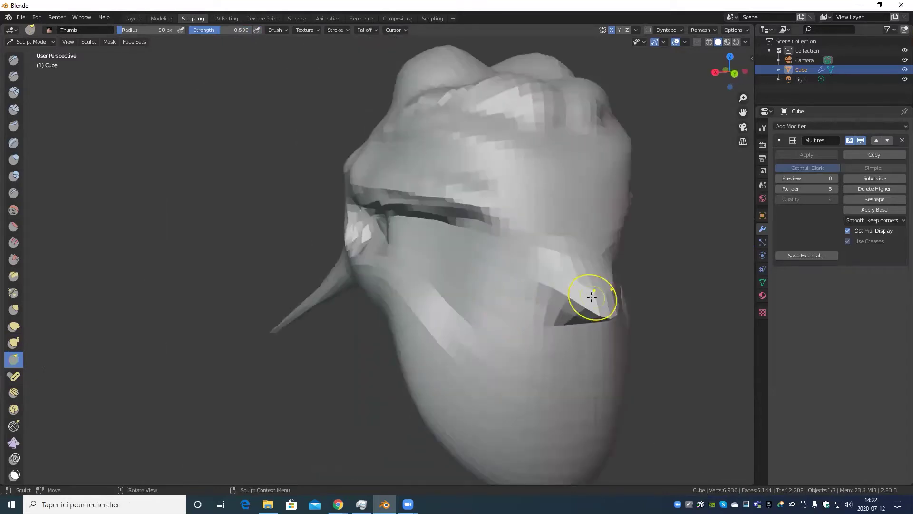
mouse_move(591, 297)
middle_mouse_down()
mouse_move(524, 303)
mouse_move(489, 274)
middle_mouse_up()
scroll(475, 271, "down", 2)
left_click_drag(457, 269, 445, 263)
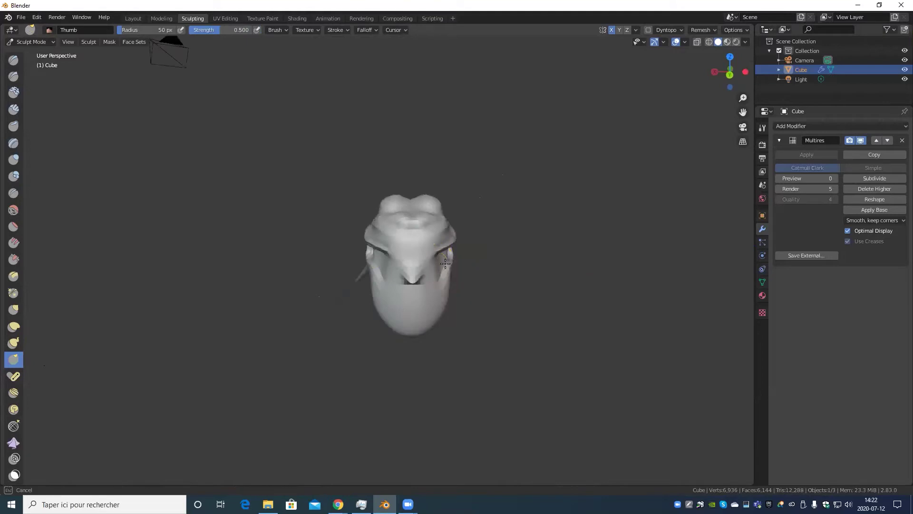
left_click_drag(387, 269, 522, 277)
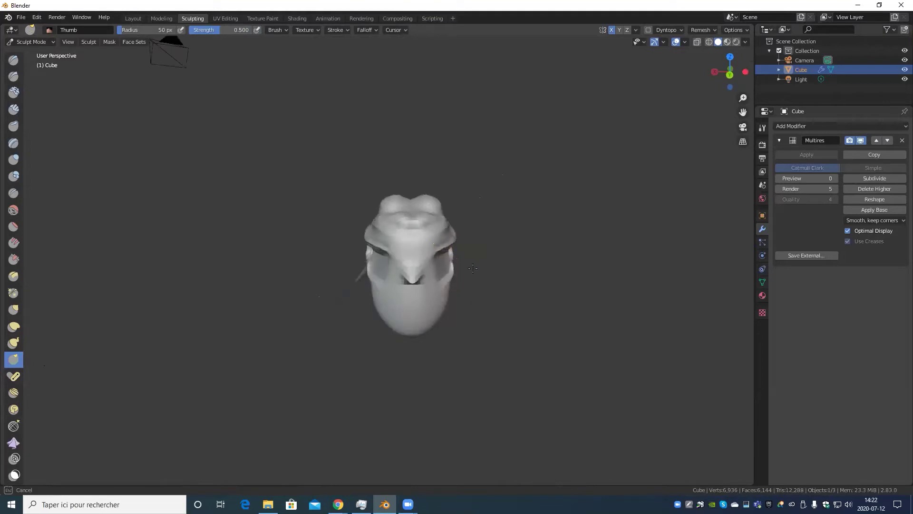
left_click_drag(589, 280, 485, 276)
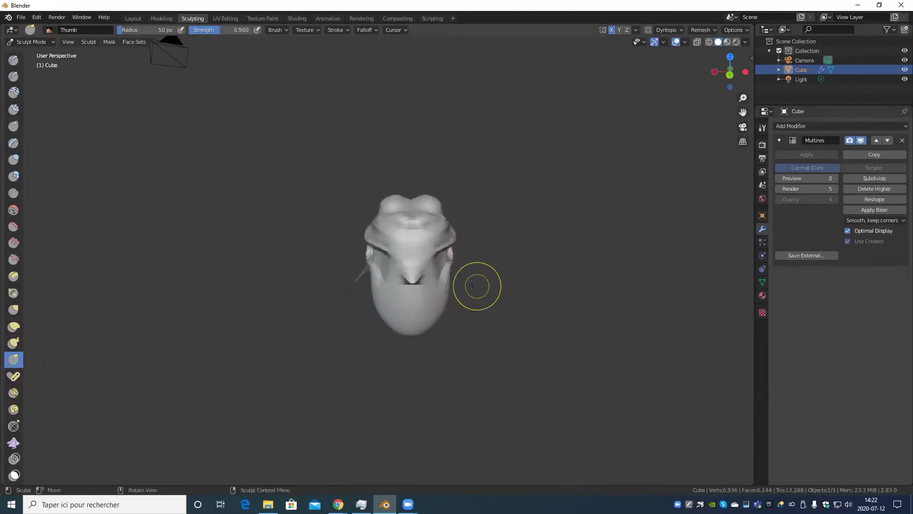
Step: Smear the surface beside the eye slit sideways, then zoom in close on the head
middle_click_drag(485, 276, 368, 275)
mouse_move(367, 276)
left_mouse_down()
mouse_move(277, 265)
mouse_move(319, 270)
left_mouse_up()
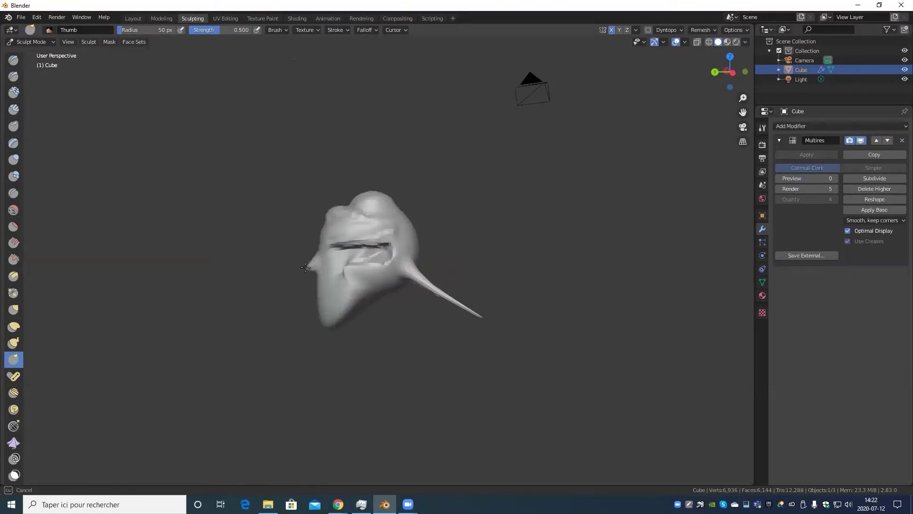
left_click_drag(285, 260, 387, 265)
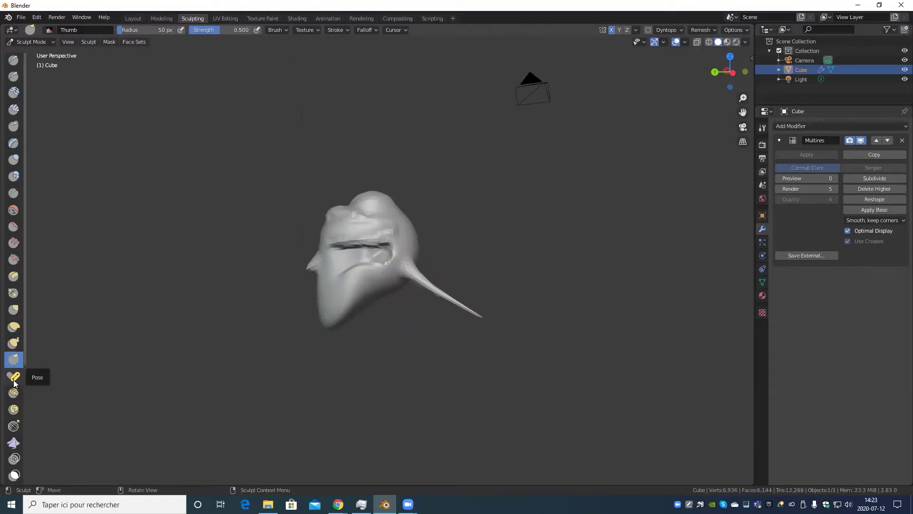
scroll(366, 293, "up", 4)
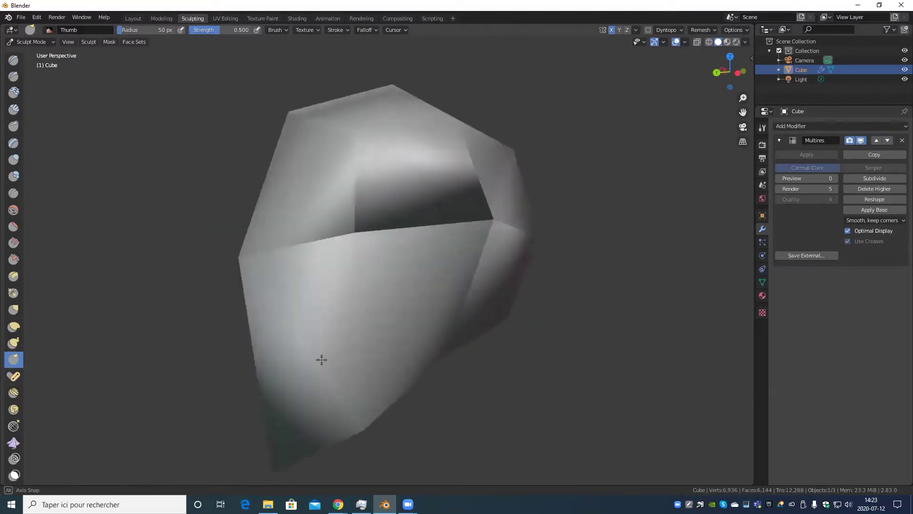
middle_click_drag(320, 361, 257, 370)
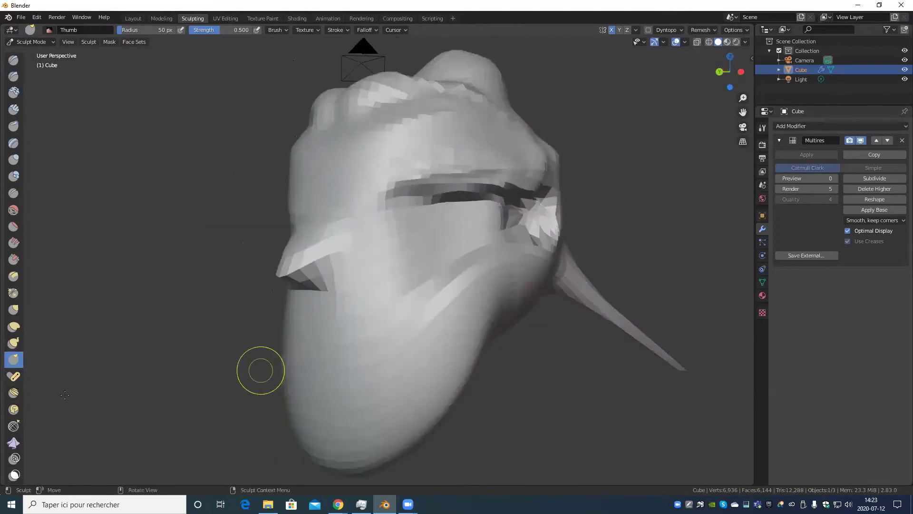
Step: With the Nudge brush, push the eye crease down-left and shift the left gash rightward
left_click(13, 393)
scroll(472, 311, "down", 5)
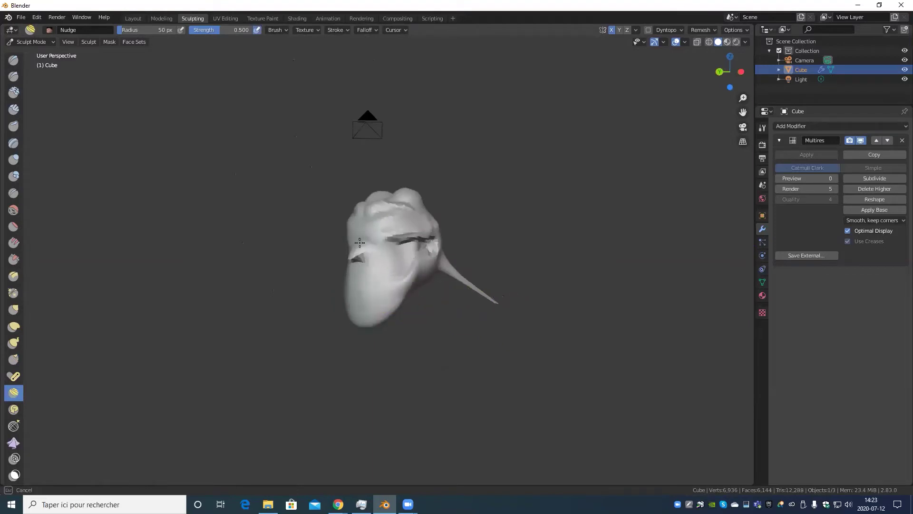
mouse_move(359, 243)
left_mouse_down()
mouse_move(401, 255)
mouse_move(339, 275)
left_mouse_up()
left_click_drag(398, 234, 373, 283)
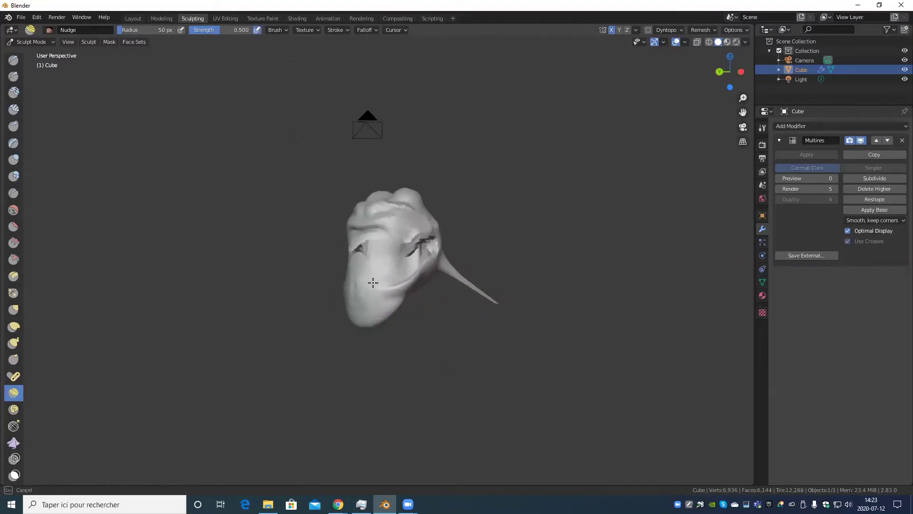
left_click_drag(347, 249, 401, 239)
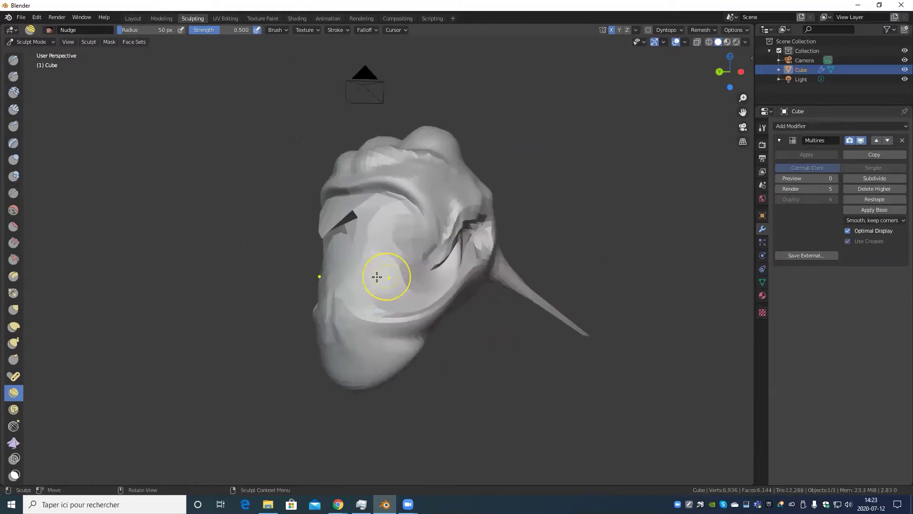
Step: Nudge out the right cheek and reshape the mouth and lower jaw
mouse_move(382, 271)
middle_mouse_down()
mouse_move(414, 295)
mouse_move(435, 296)
middle_mouse_up()
scroll(391, 320, "down", 5)
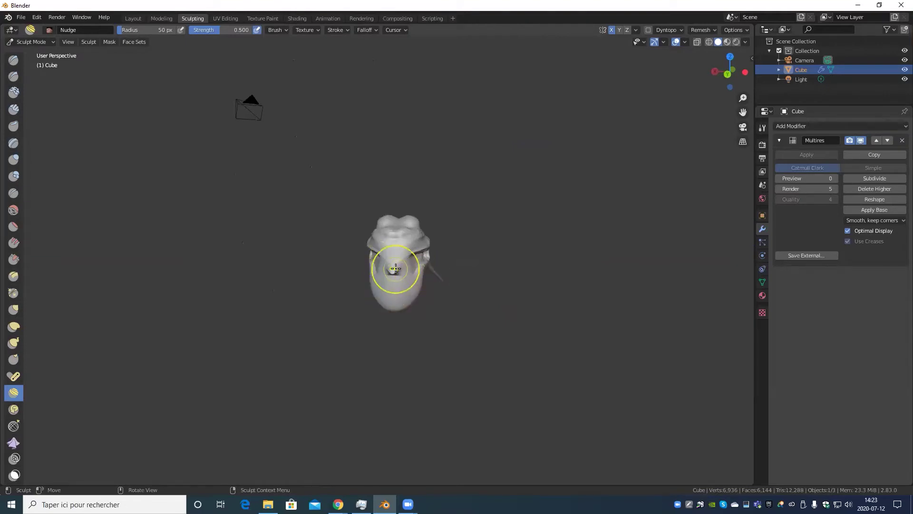
left_click_drag(418, 280, 448, 272)
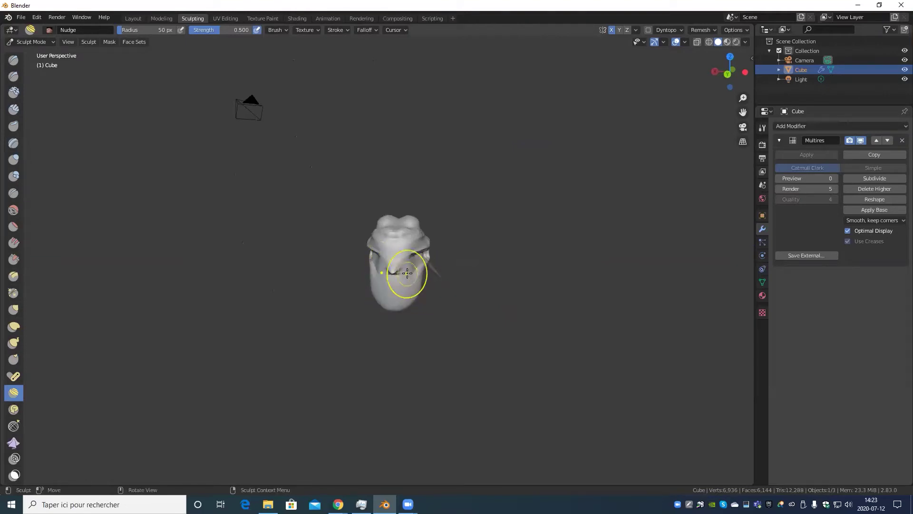
scroll(407, 273, "up", 4)
middle_click_drag(418, 269, 390, 316)
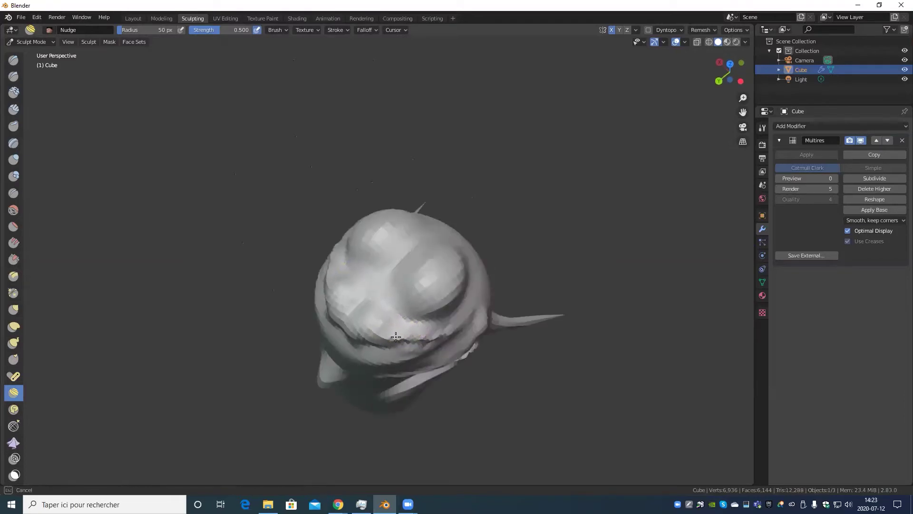
mouse_move(444, 311)
left_mouse_down()
mouse_move(423, 350)
mouse_move(406, 334)
left_mouse_up()
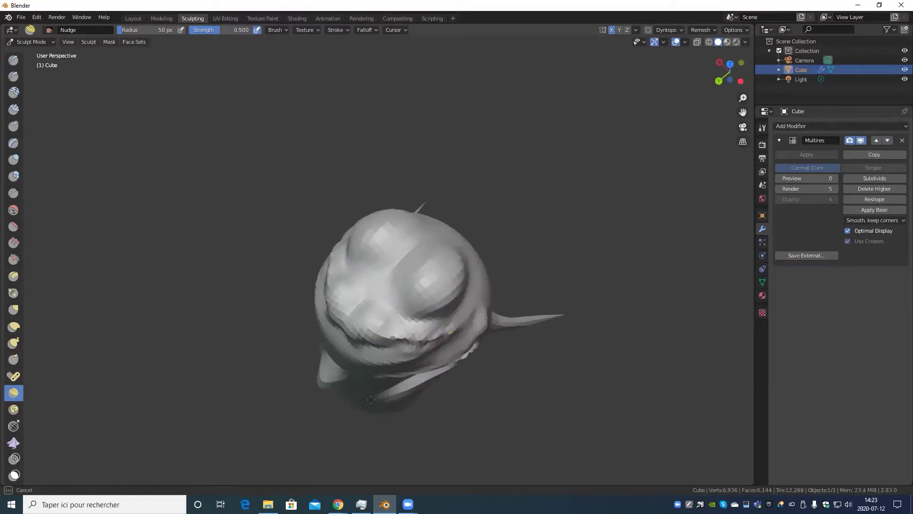
mouse_move(371, 399)
left_mouse_down()
mouse_move(395, 350)
mouse_move(356, 381)
left_mouse_up()
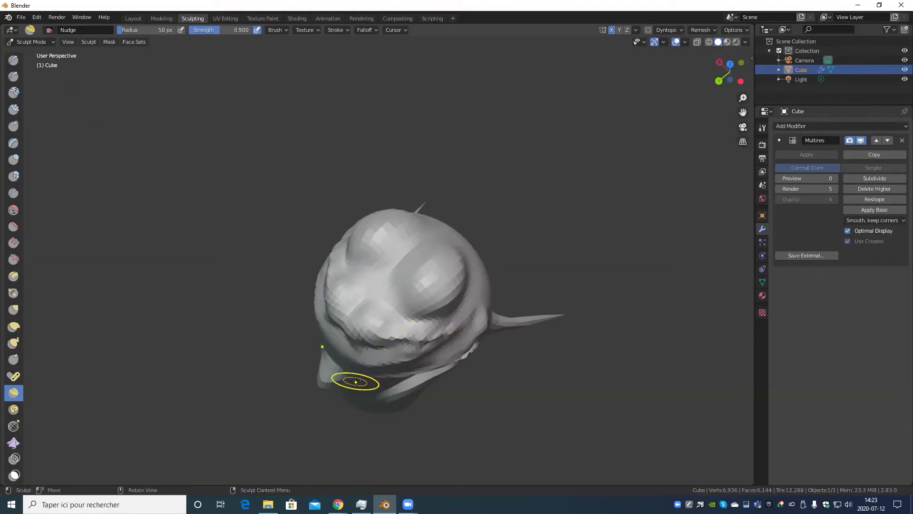
mouse_move(356, 381)
middle_mouse_down()
mouse_move(400, 350)
mouse_move(409, 329)
middle_mouse_up()
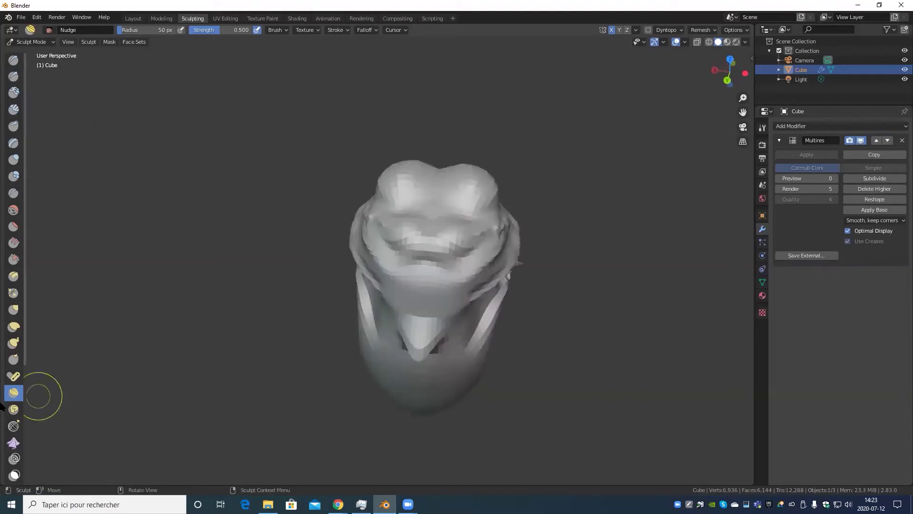
left_click(14, 409)
scroll(357, 314, "down", 8)
mouse_move(394, 298)
left_mouse_down()
mouse_move(388, 271)
mouse_move(439, 282)
mouse_move(391, 266)
left_mouse_up()
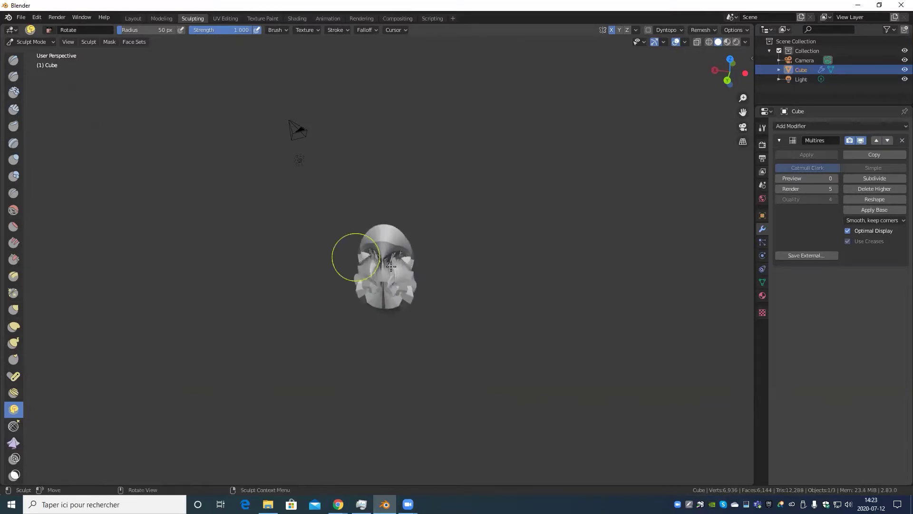
key("ctrl+z")
scroll(412, 269, "up", 4)
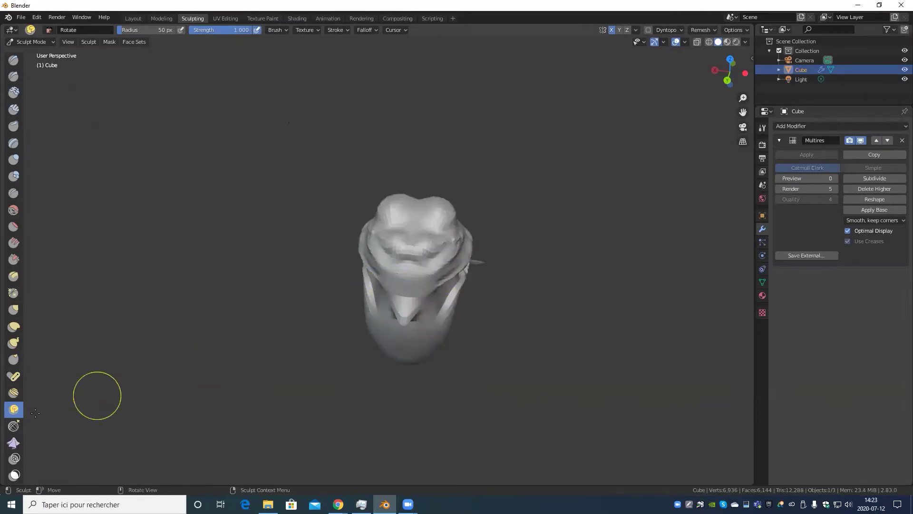
Step: With the Slide Relax brush, relax the surface on the side of the head
left_click(14, 431)
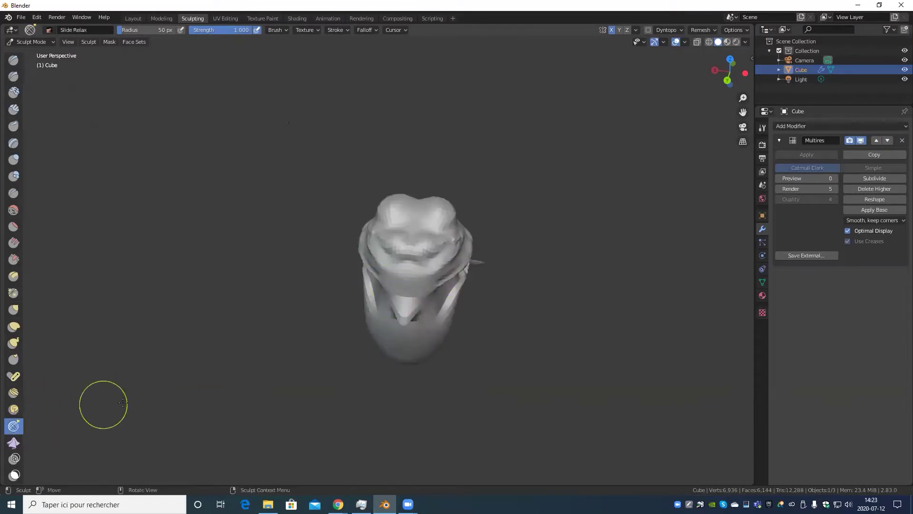
mouse_move(428, 266)
middle_mouse_down()
mouse_move(392, 319)
mouse_move(388, 238)
mouse_move(414, 282)
middle_mouse_up()
scroll(285, 306, "down", 5)
scroll(333, 290, "up", 3)
mouse_move(306, 296)
left_mouse_down()
mouse_move(304, 271)
mouse_move(336, 271)
mouse_move(301, 270)
mouse_move(317, 269)
left_mouse_up()
Step: Slide and relax the two top lobes, then make Cloth the active brush
scroll(306, 267, "up", 3)
mouse_move(316, 269)
middle_mouse_down()
mouse_move(306, 267)
mouse_move(367, 296)
mouse_move(397, 286)
mouse_move(417, 250)
middle_mouse_up()
mouse_move(416, 250)
left_mouse_down()
mouse_move(387, 240)
mouse_move(387, 218)
mouse_move(359, 226)
left_mouse_up()
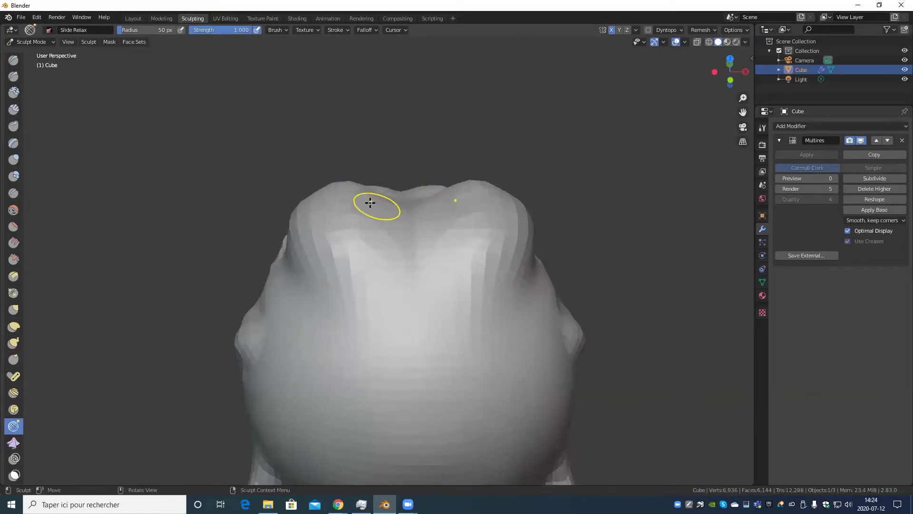
mouse_move(323, 179)
middle_mouse_down()
mouse_move(355, 314)
mouse_move(398, 322)
middle_mouse_up()
scroll(398, 322, "down", 3)
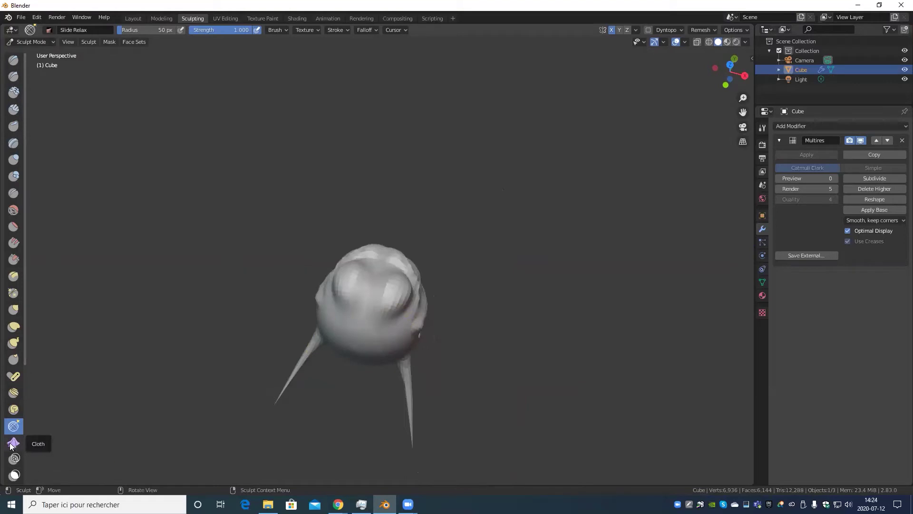
scroll(12, 445, "down", 4)
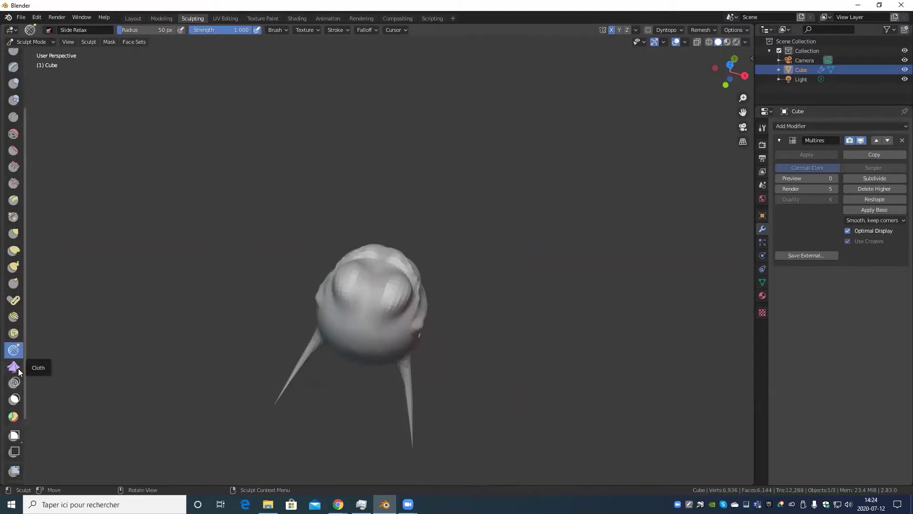
left_click(14, 367)
scroll(404, 361, "down", 2)
Step: Drape the chin and right side with cloth wrinkles and wrinkle the front
scroll(375, 372, "up", 2)
mouse_move(375, 371)
middle_mouse_down()
mouse_move(400, 333)
mouse_move(374, 367)
mouse_move(391, 306)
middle_mouse_up()
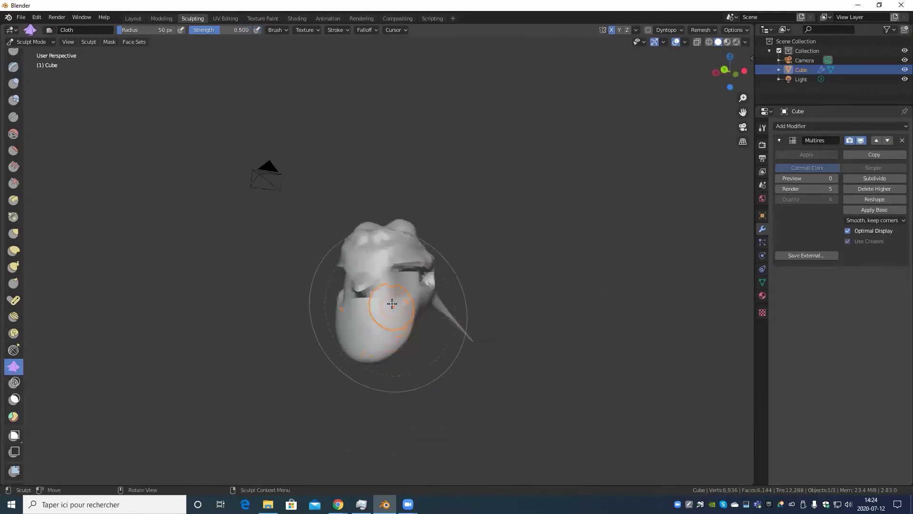
mouse_move(391, 306)
left_mouse_down()
mouse_move(375, 344)
mouse_move(429, 340)
mouse_move(483, 350)
left_mouse_up()
middle_click_drag(483, 351, 383, 303)
scroll(382, 303, "down", 3)
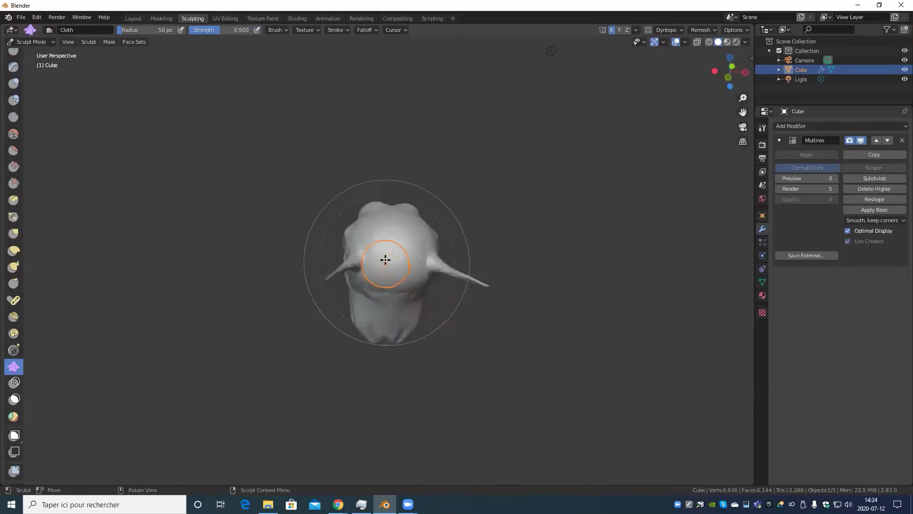
left_click_drag(384, 258, 397, 316)
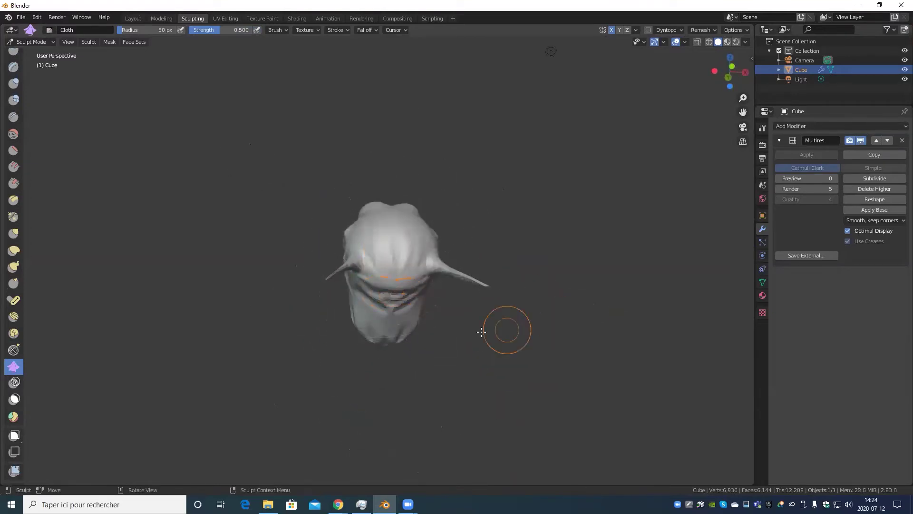
Step: Crumple the mesh and the side of the head with cloth strokes
scroll(504, 310, "up", 4)
mouse_move(504, 285)
middle_mouse_down()
mouse_move(501, 318)
mouse_move(510, 320)
middle_mouse_up()
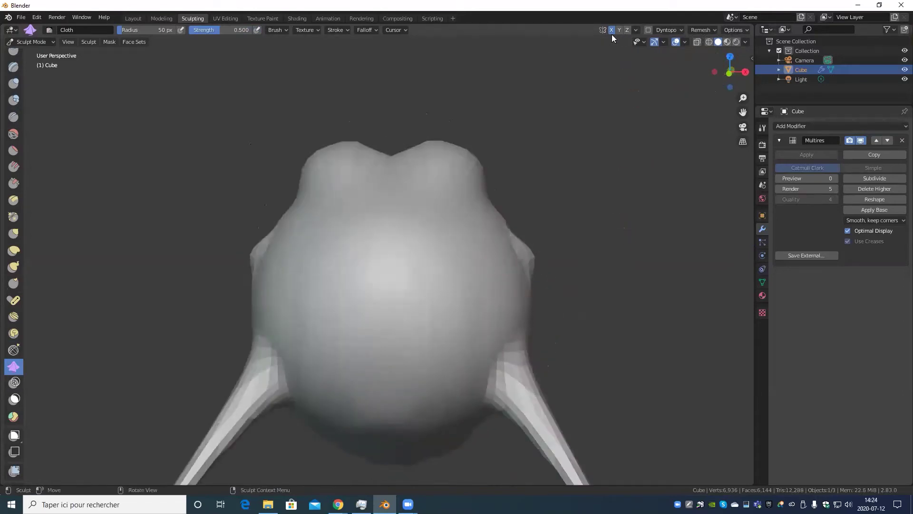
scroll(463, 236, "down", 3)
mouse_move(387, 292)
middle_mouse_down()
mouse_move(422, 308)
mouse_move(416, 288)
middle_mouse_up()
mouse_move(416, 288)
left_mouse_down()
mouse_move(419, 326)
mouse_move(387, 336)
left_mouse_up()
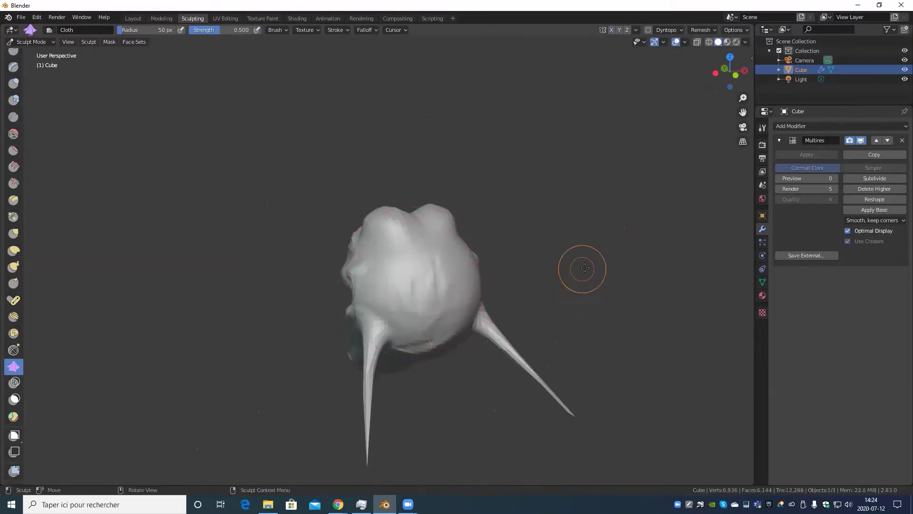
middle_click_drag(581, 268, 323, 285)
mouse_move(323, 285)
left_mouse_down()
mouse_move(302, 285)
mouse_move(388, 367)
left_mouse_up()
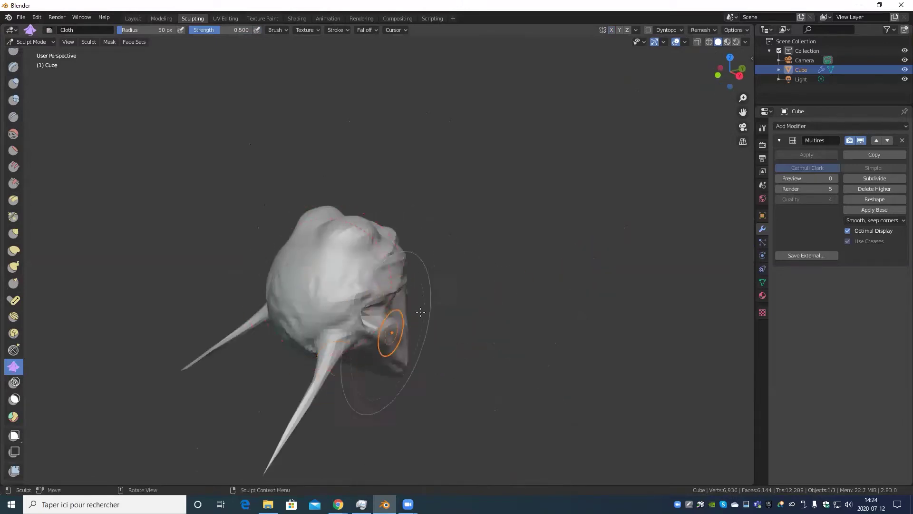
Step: Wrinkle the centre front and crumple the underside, then turn the head to face forward
scroll(387, 367, "up", 5)
mouse_move(438, 316)
middle_mouse_down()
mouse_move(493, 256)
mouse_move(478, 198)
middle_mouse_up()
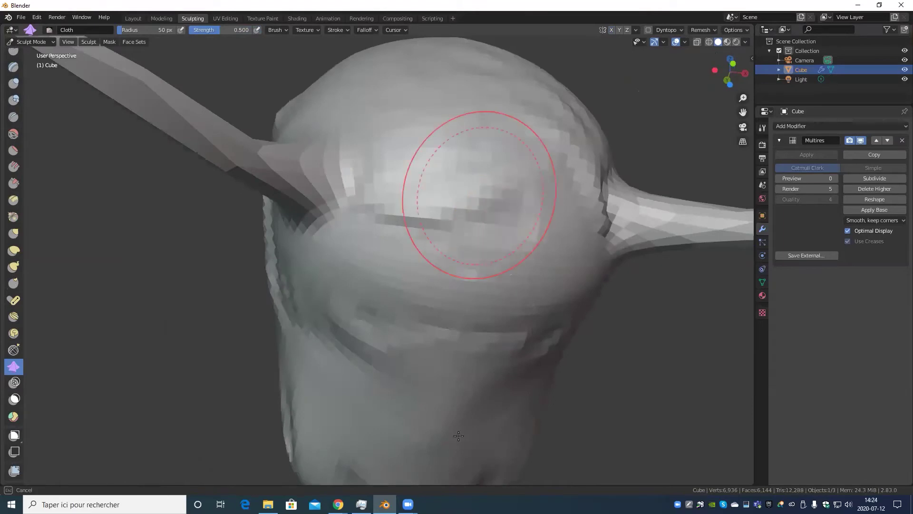
scroll(455, 267, "down", 5)
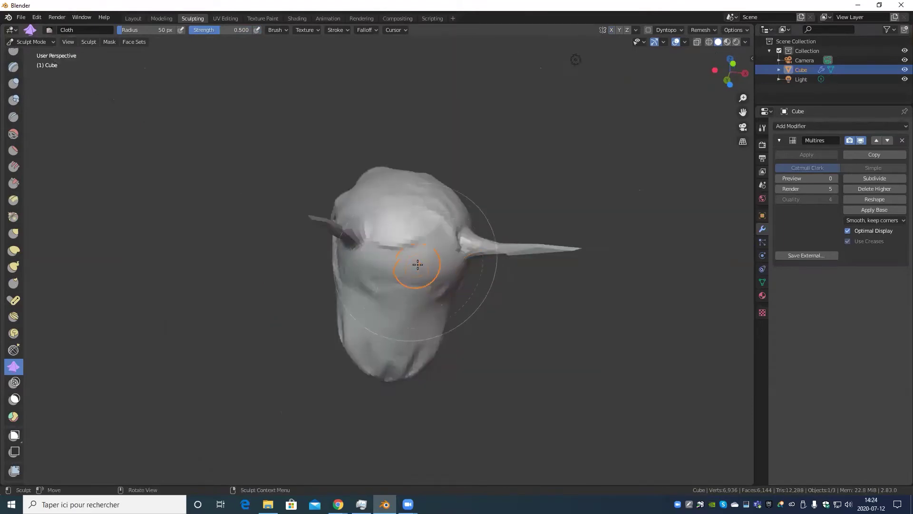
left_click_drag(407, 271, 399, 286)
scroll(406, 409, "up", 4)
mouse_move(438, 333)
middle_mouse_down()
mouse_move(509, 343)
mouse_move(471, 347)
mouse_move(457, 375)
middle_mouse_up()
left_click_drag(456, 375, 453, 360)
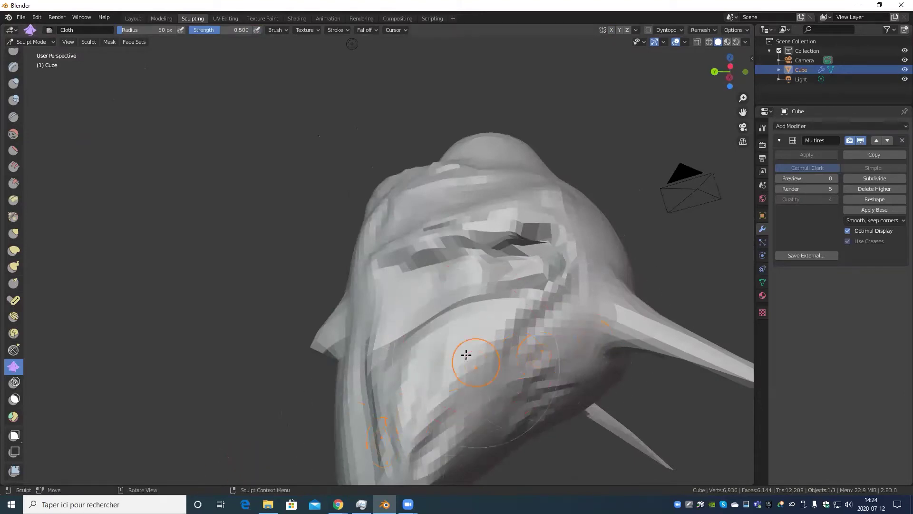
scroll(464, 358, "down", 4)
middle_click_drag(463, 358, 484, 396)
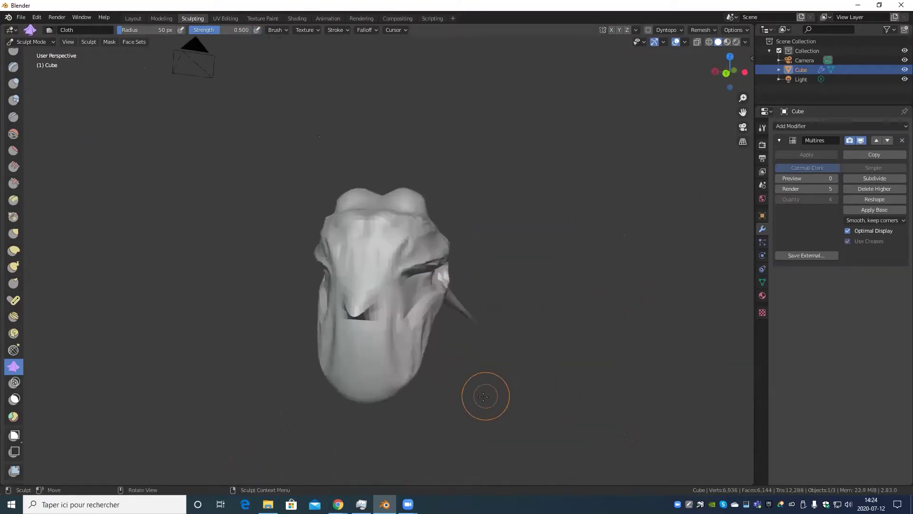
scroll(464, 401, "up", 3)
scroll(329, 304, "down", 5)
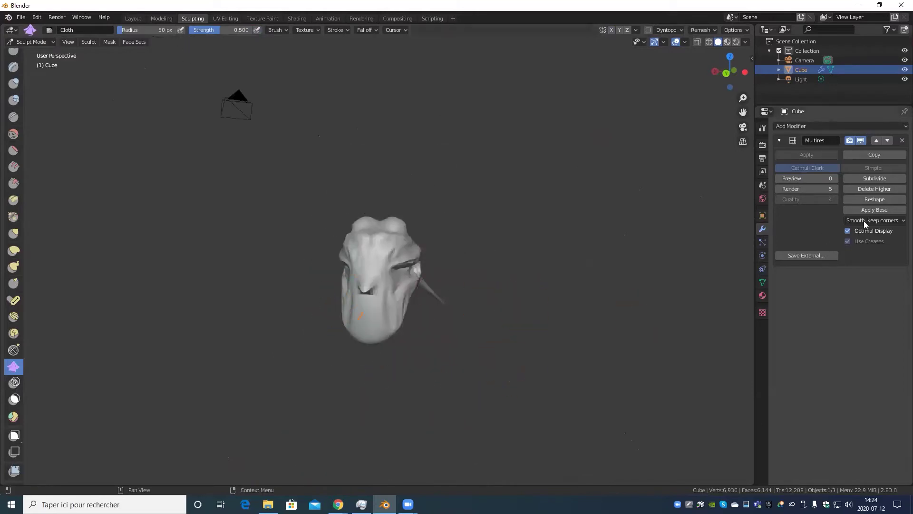
scroll(435, 390, "up", 3)
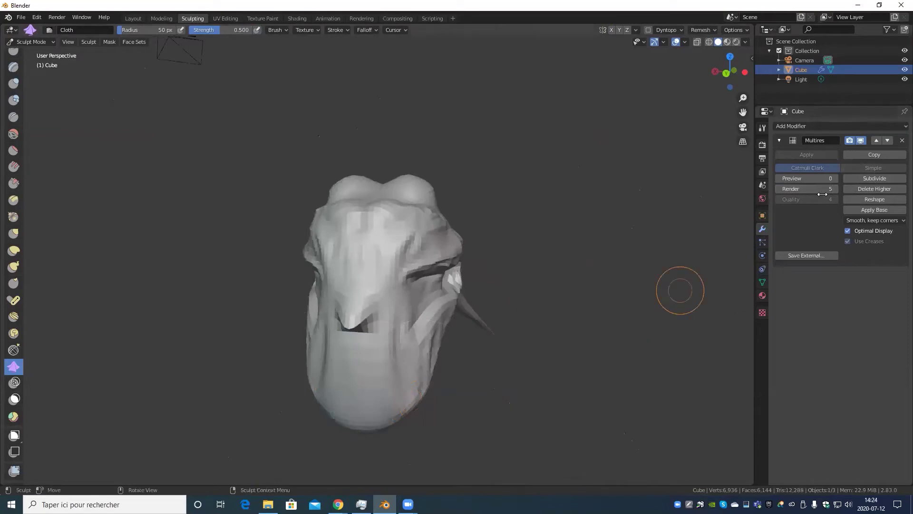
Step: Add another Multires subdivision level and reshape the head with a Cloth stroke
left_click(879, 182)
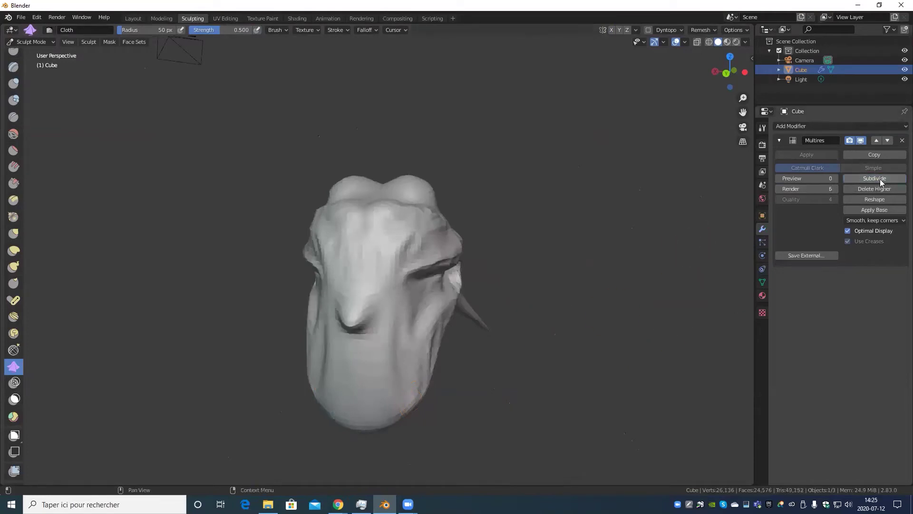
scroll(361, 358, "up", 4)
scroll(380, 333, "down", 5)
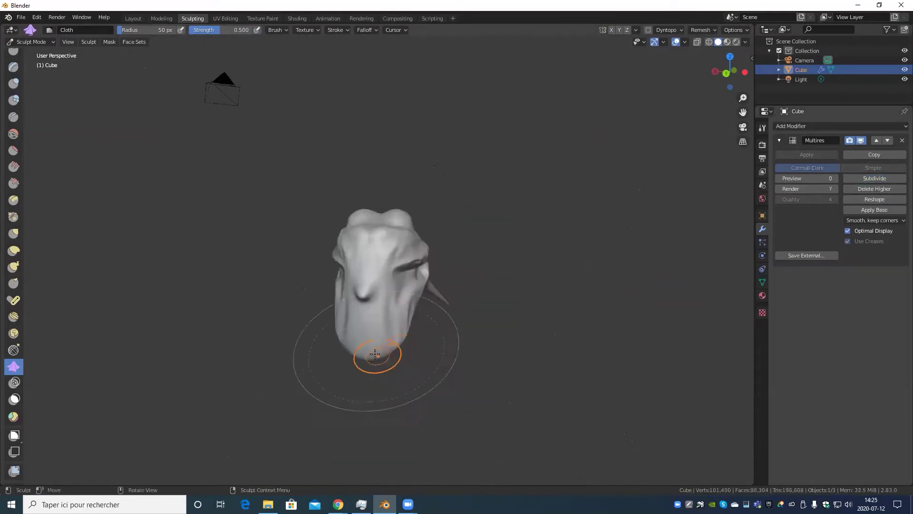
mouse_move(376, 315)
left_mouse_down()
mouse_move(360, 353)
mouse_move(393, 387)
left_mouse_up()
Step: Show the brush settings in the sidebar Tool tab and select the Draw brush
scroll(394, 387, "up", 4)
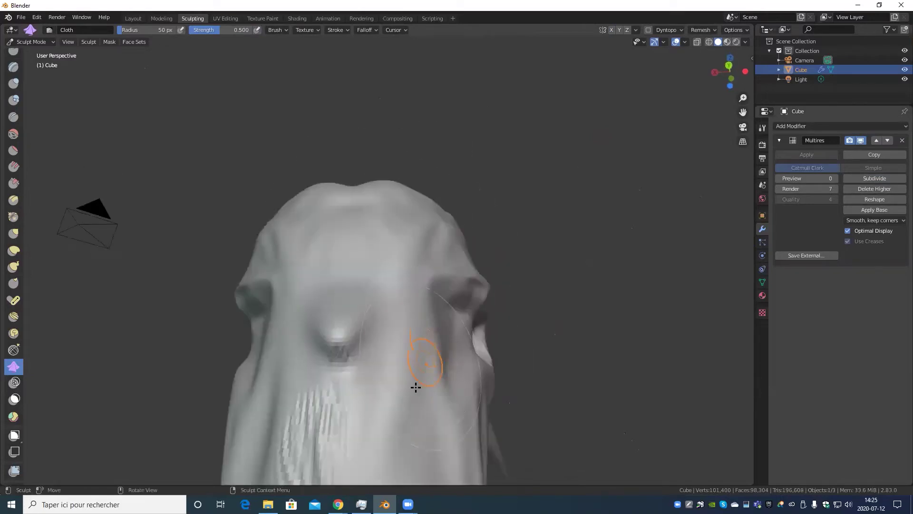
scroll(426, 268, "up", 3)
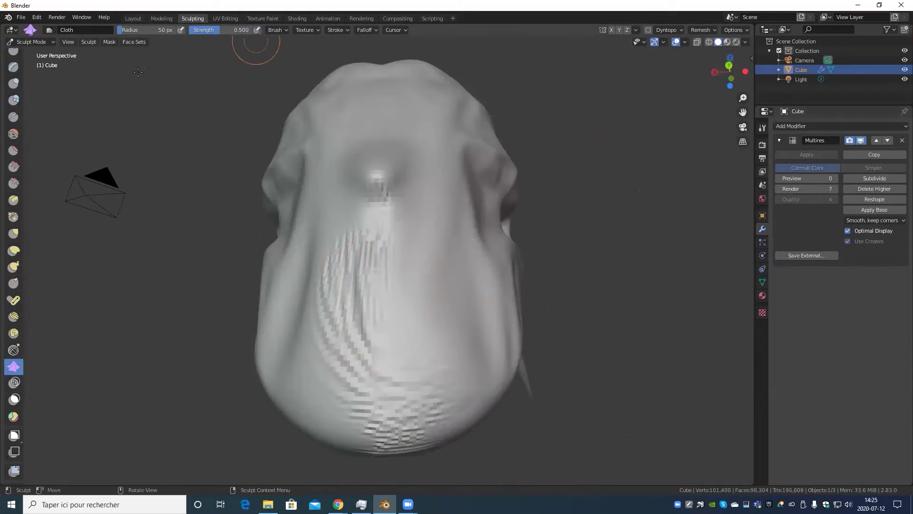
left_click(751, 57)
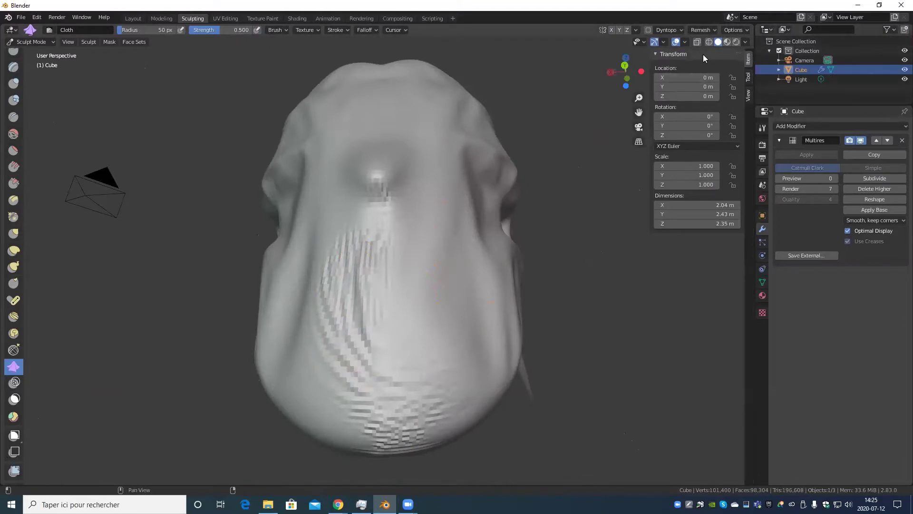
left_click(749, 78)
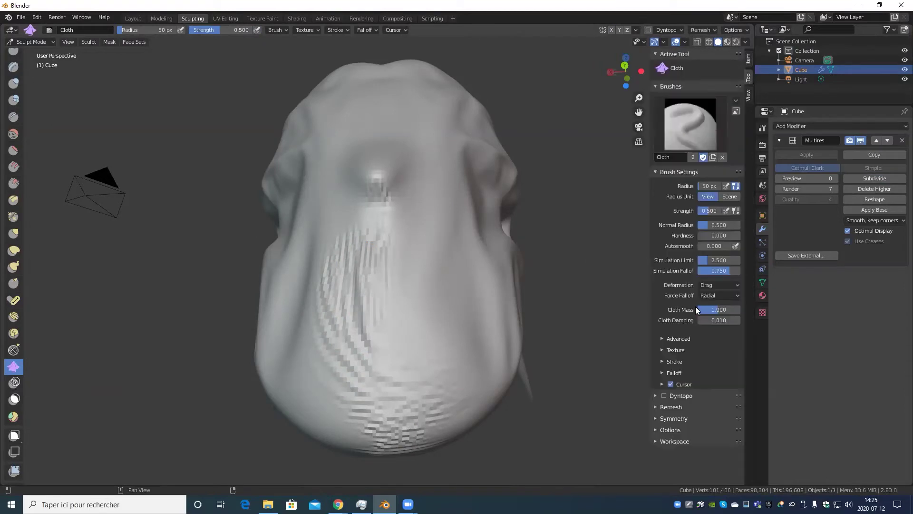
scroll(12, 76, "up", 5)
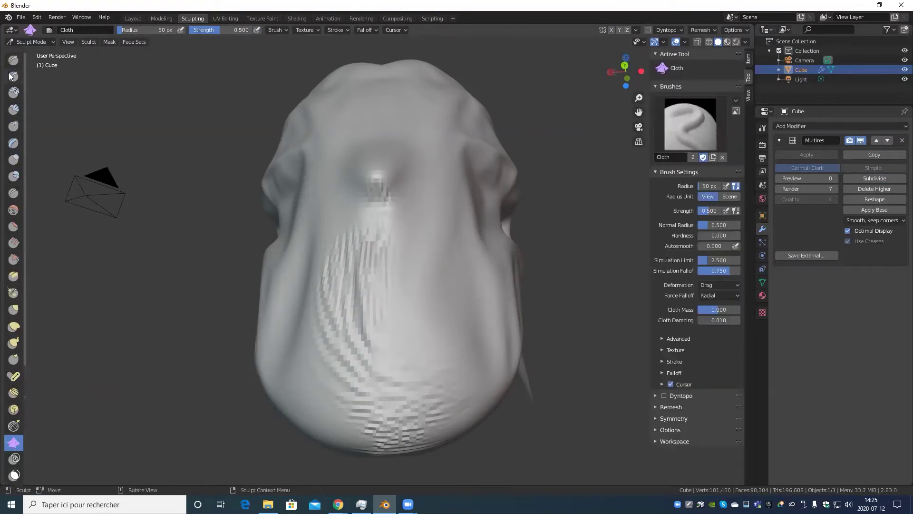
left_click(11, 64)
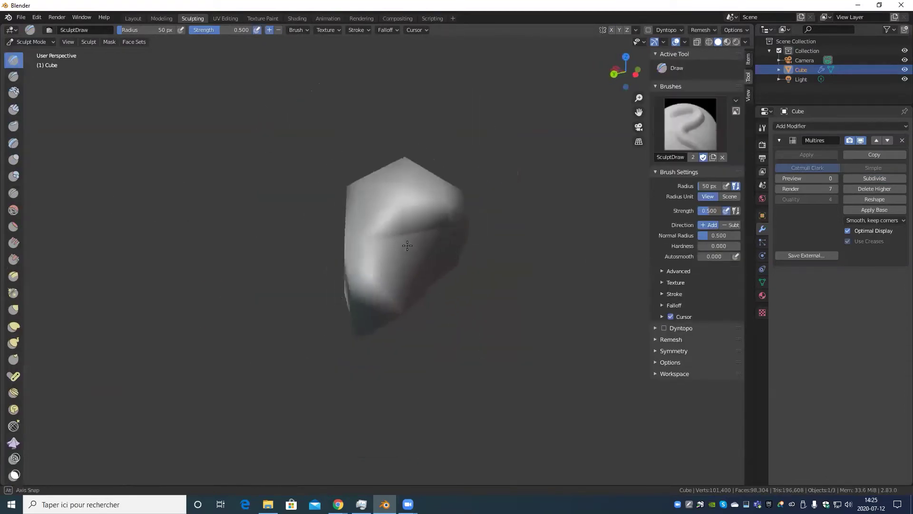
scroll(510, 255, "up", 3)
middle_click_drag(509, 255, 483, 255)
scroll(534, 224, "down", 4)
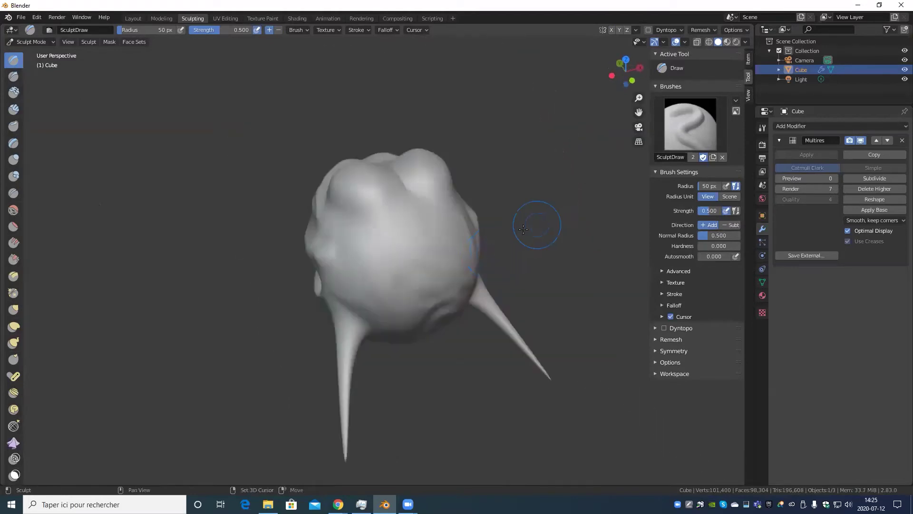
scroll(535, 224, "up", 2)
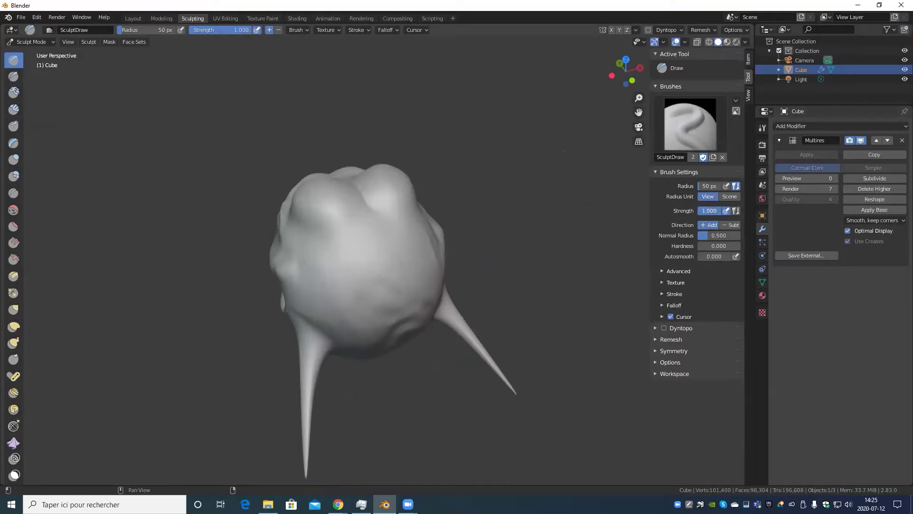
left_click_drag(709, 210, 695, 211)
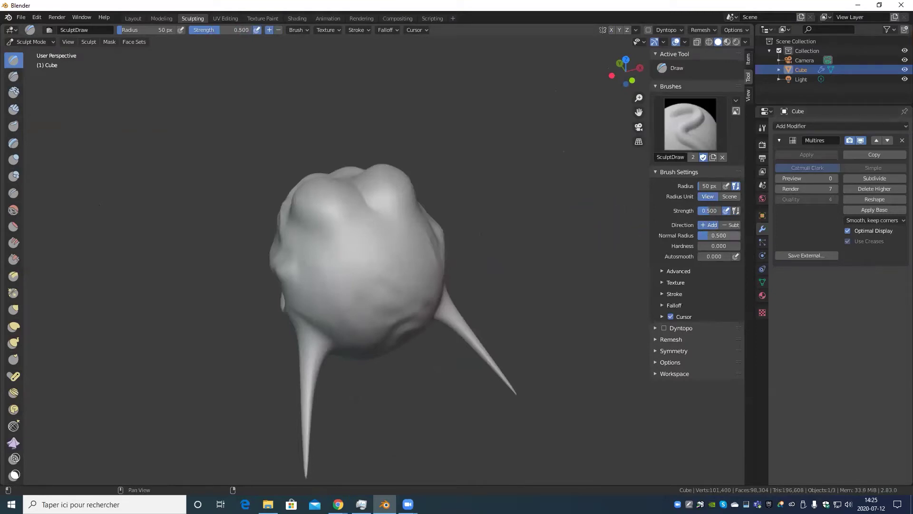
left_click_drag(705, 235, 740, 246)
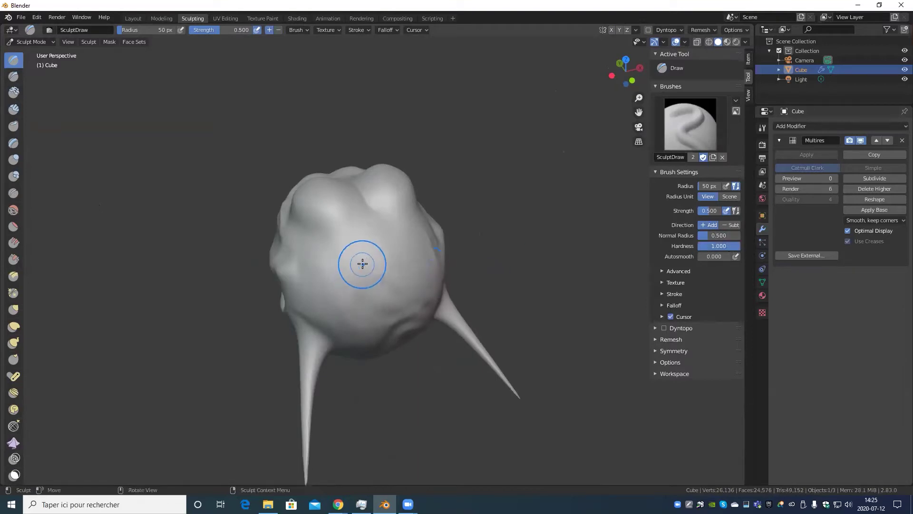
left_click_drag(419, 237, 343, 289)
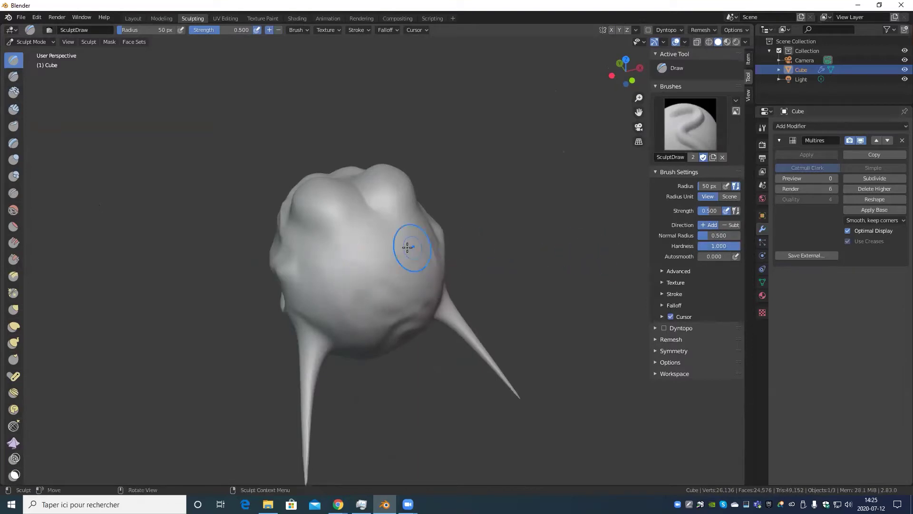
key("ctrl+z")
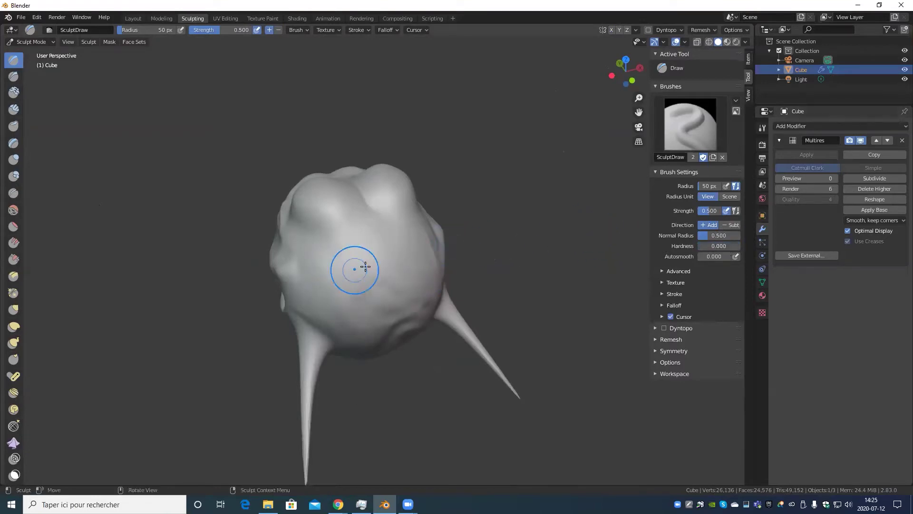
left_click_drag(356, 265, 455, 237)
key("ctrl+z")
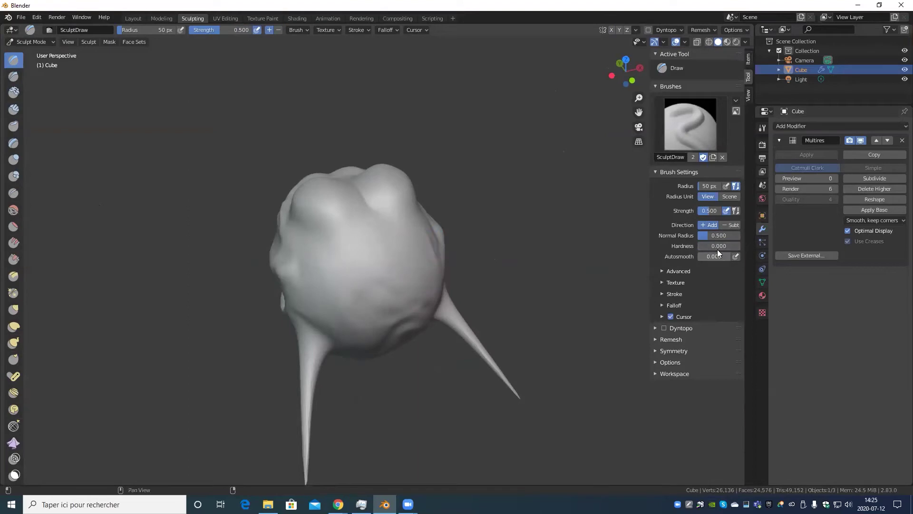
left_click_drag(333, 289, 299, 295)
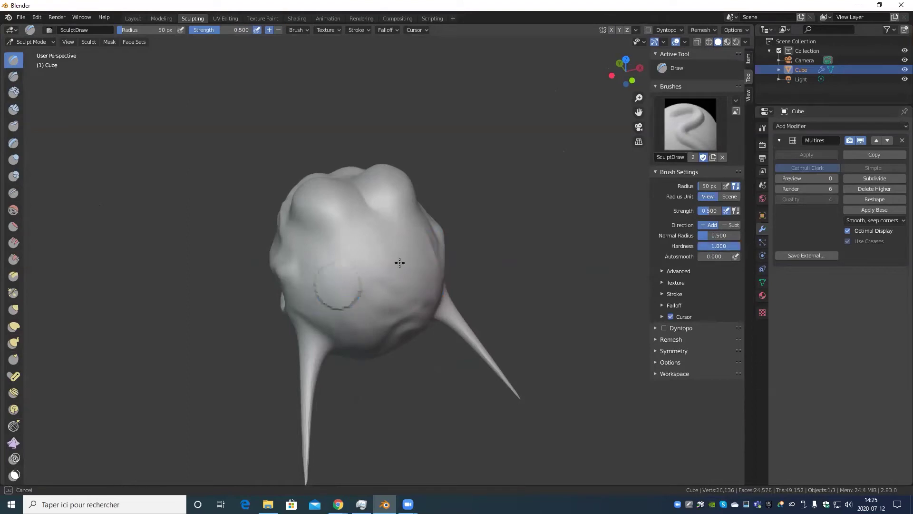
key("ctrl+z")
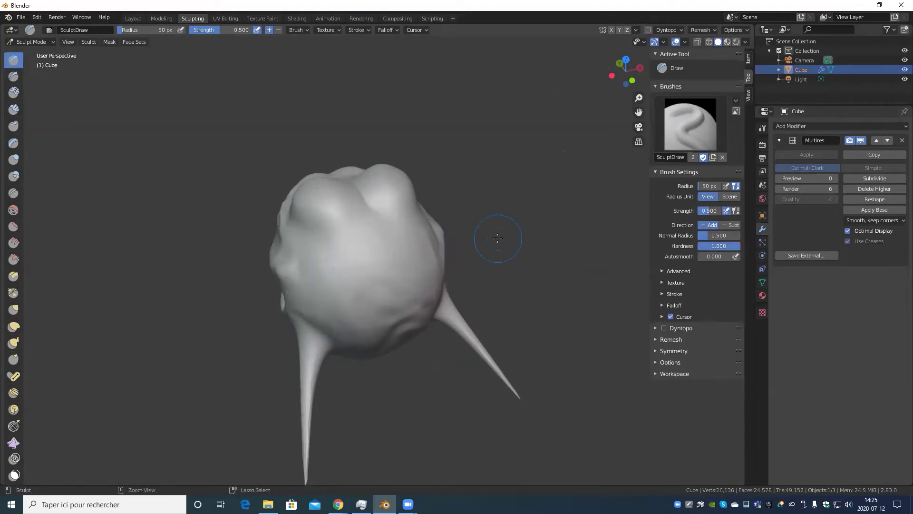
scroll(458, 288, "up", 3)
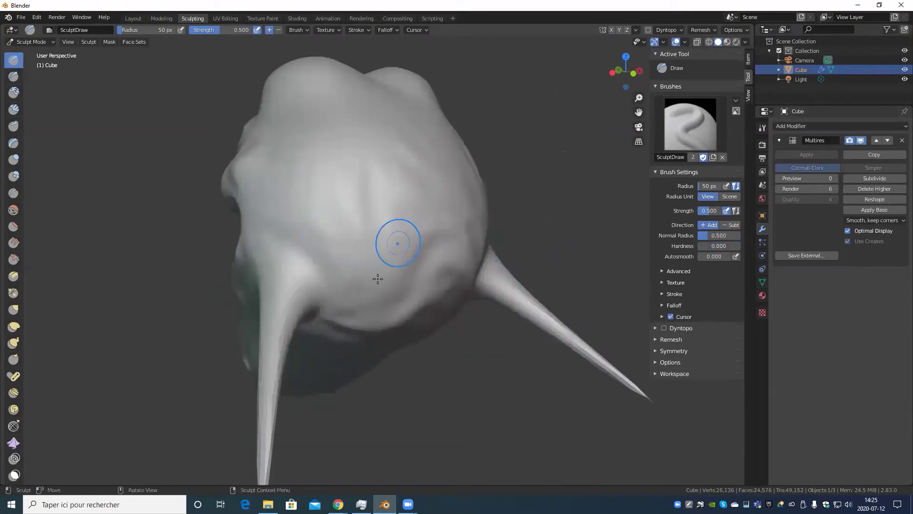
middle_click_drag(398, 240, 403, 315)
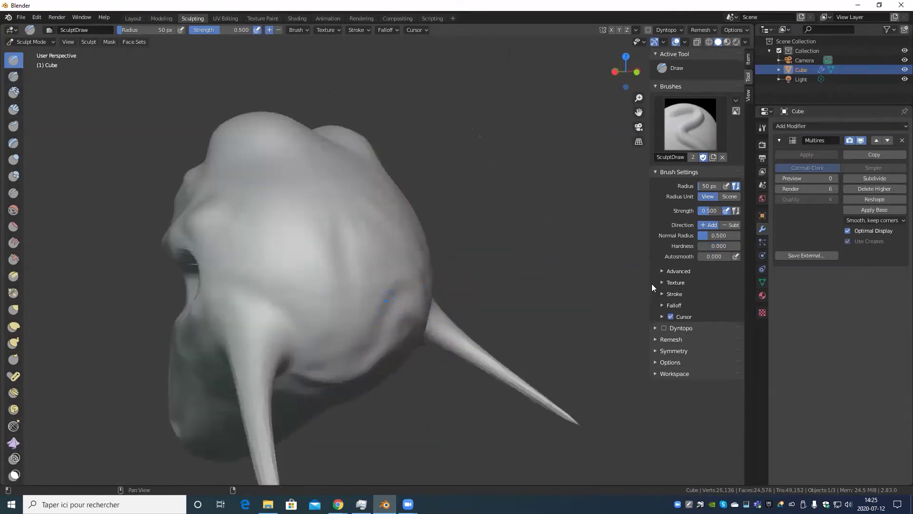
Step: Expand the Draw brush's Texture subpanel and create a New brush texture
left_click(663, 284)
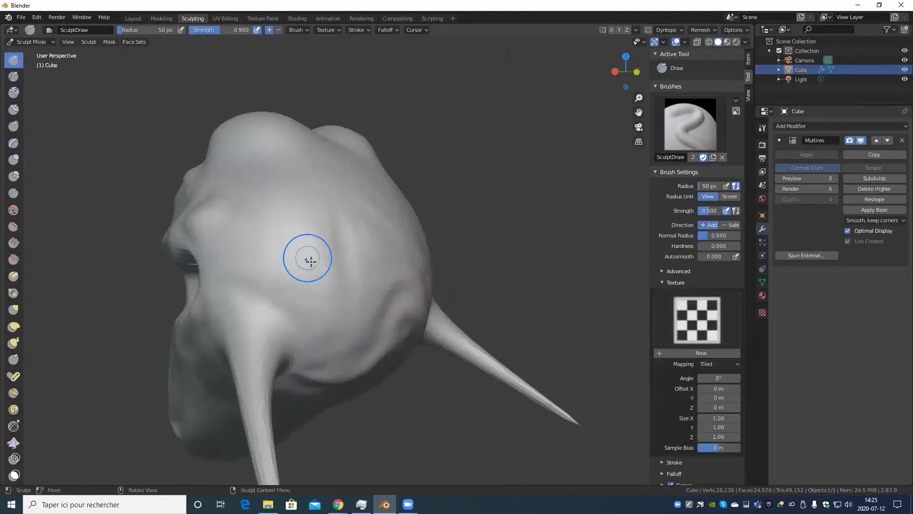
scroll(306, 270, "down", 3)
scroll(285, 301, "up", 3)
middle_click_drag(302, 336, 404, 320)
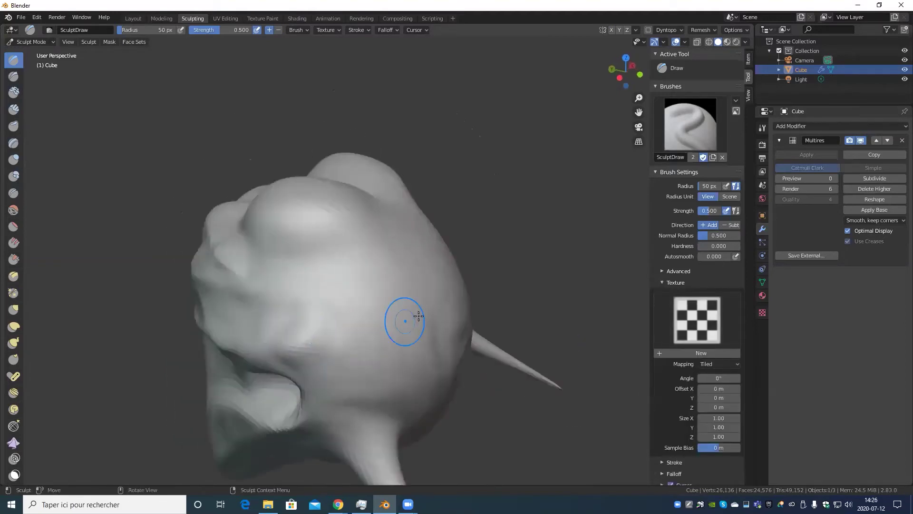
scroll(557, 299, "down", 2)
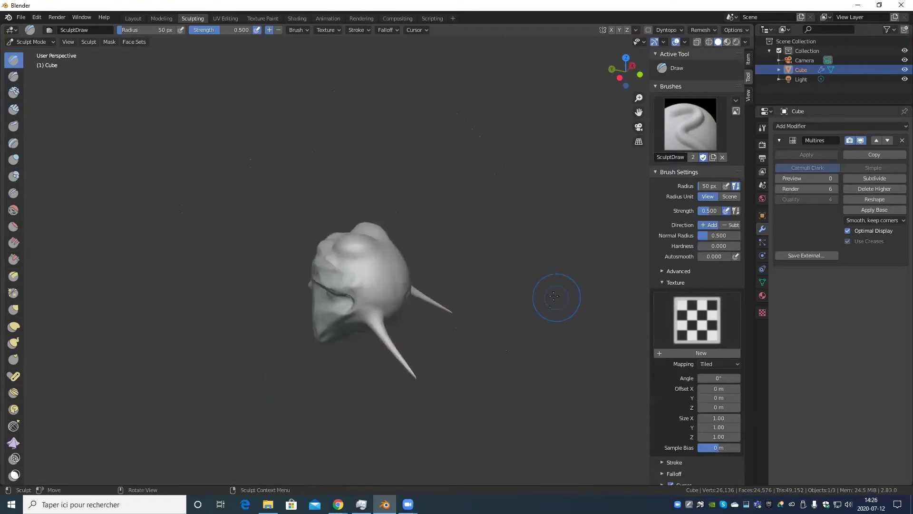
scroll(534, 312, "up", 2)
middle_click_drag(534, 312, 340, 346)
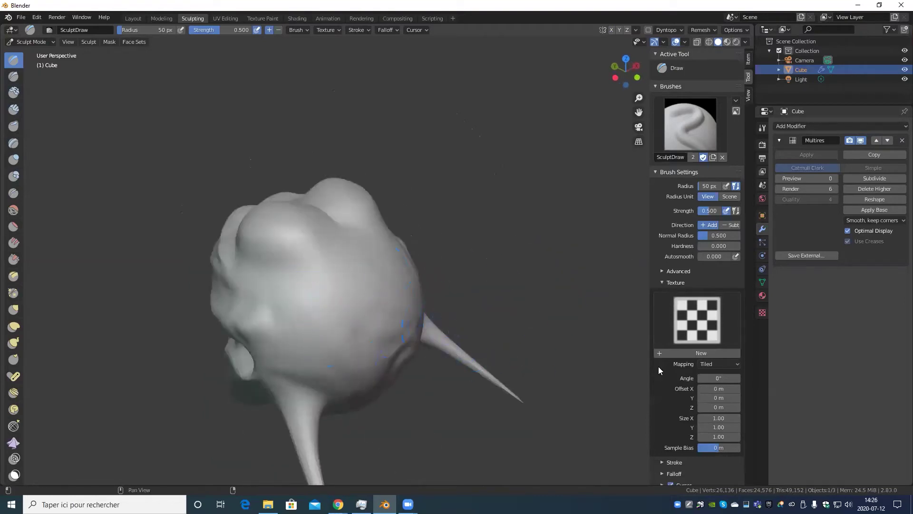
left_click(686, 354)
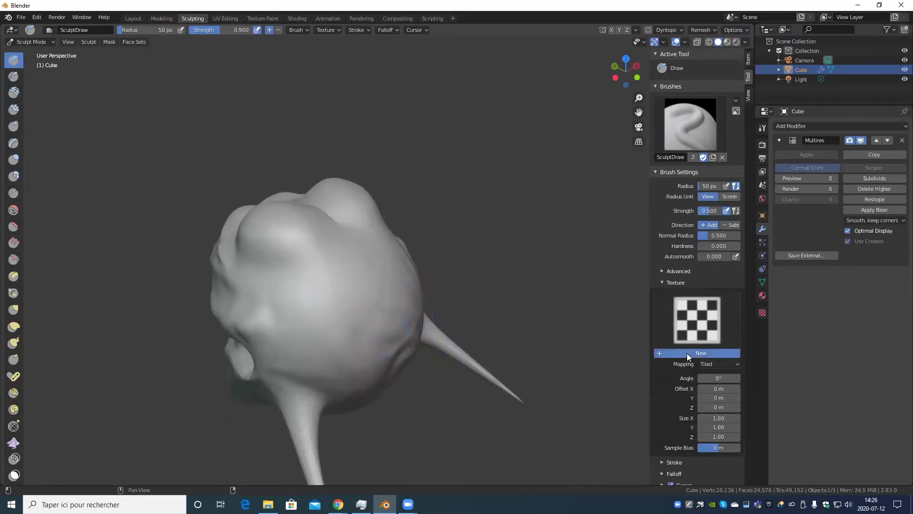
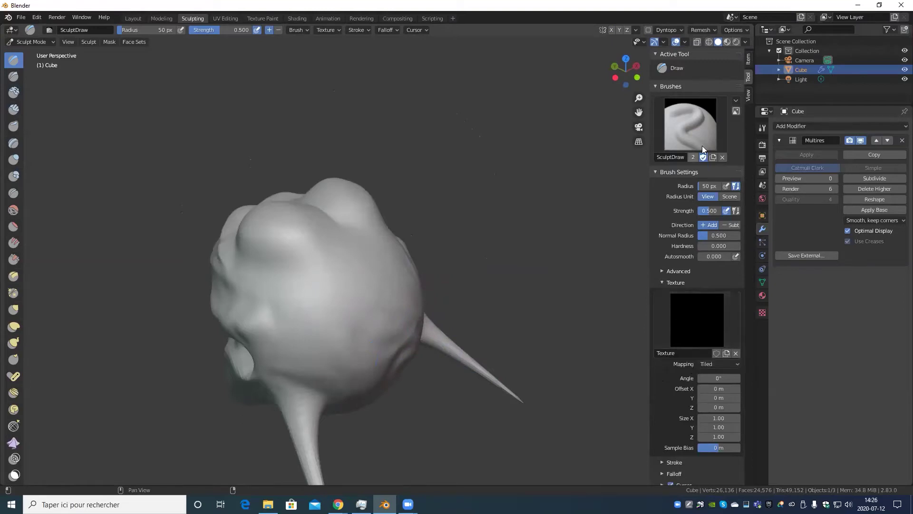
Step: Load SculptSkin.jpg from the Desktop\Desktop folder as the brush texture image
left_click(762, 313)
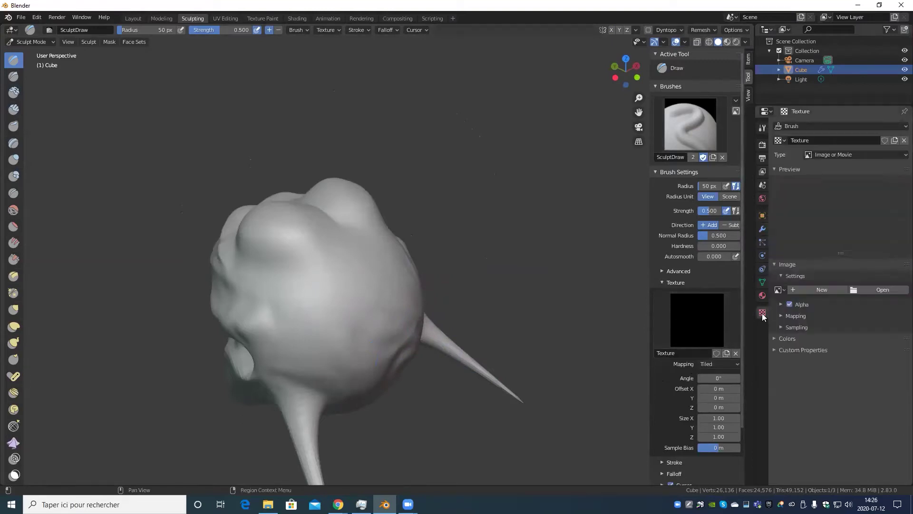
left_click(823, 126)
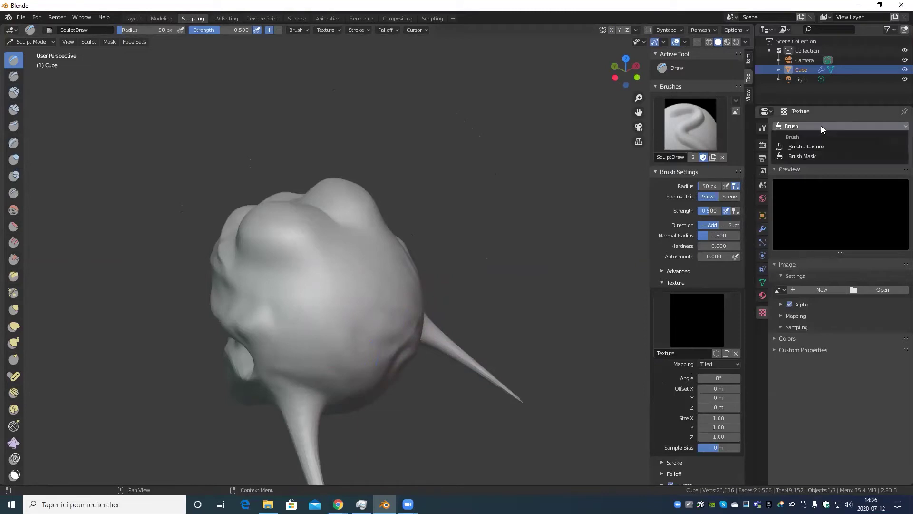
left_click(882, 289)
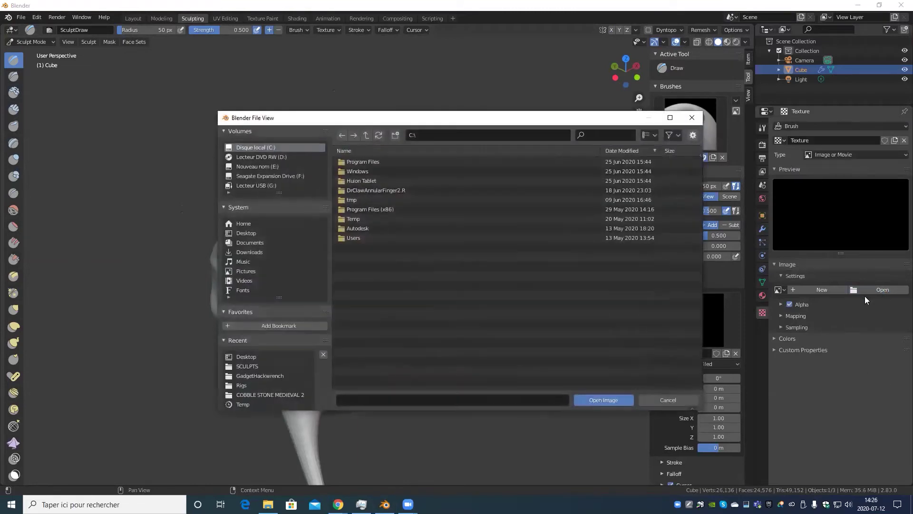
left_click(245, 233)
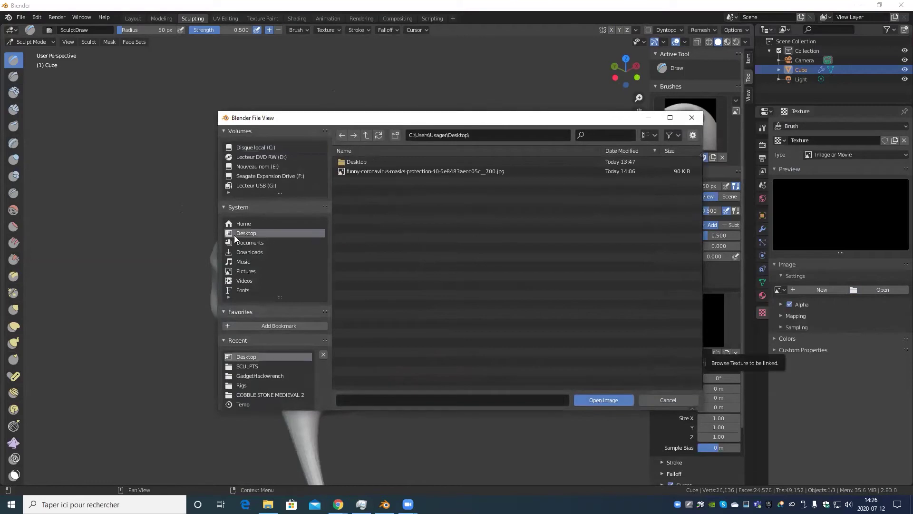
left_click(357, 165)
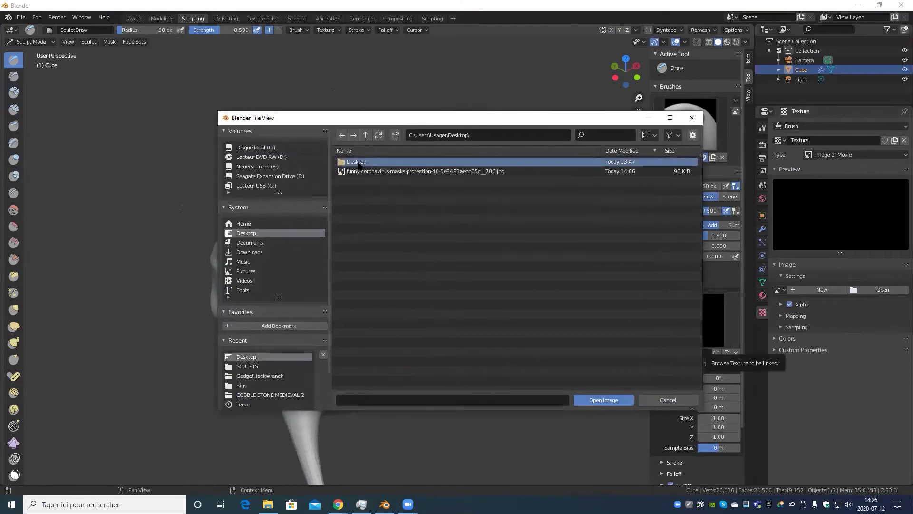
double_click(357, 165)
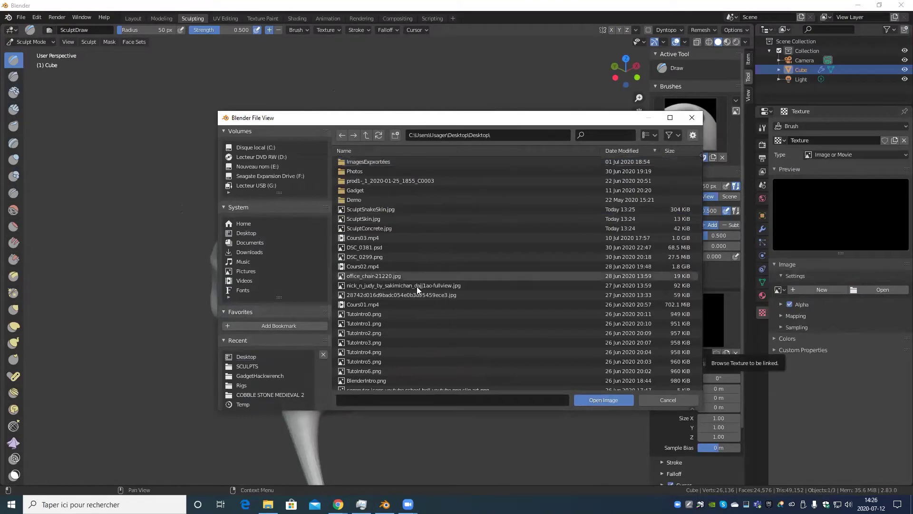
left_click(382, 220)
left_click(610, 401)
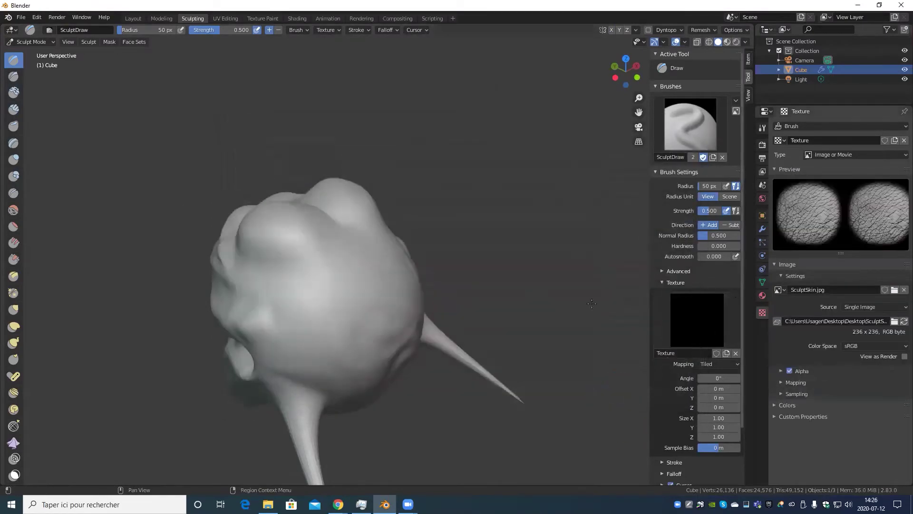
Step: Paint a test textured stroke, undo it, and change the displayed subdivision level
scroll(343, 297, "down", 2)
scroll(371, 304, "down", 2)
scroll(368, 297, "up", 4)
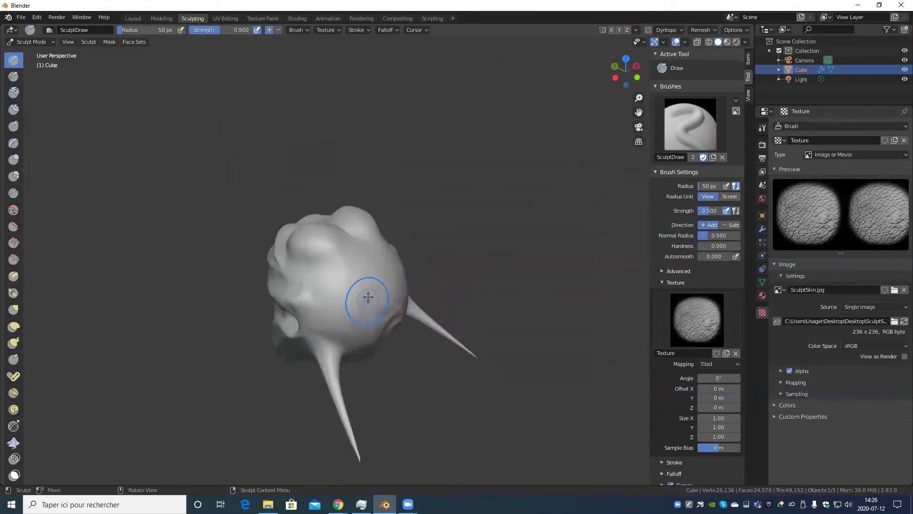
mouse_move(357, 289)
left_mouse_down()
mouse_move(345, 304)
mouse_move(379, 320)
left_mouse_up()
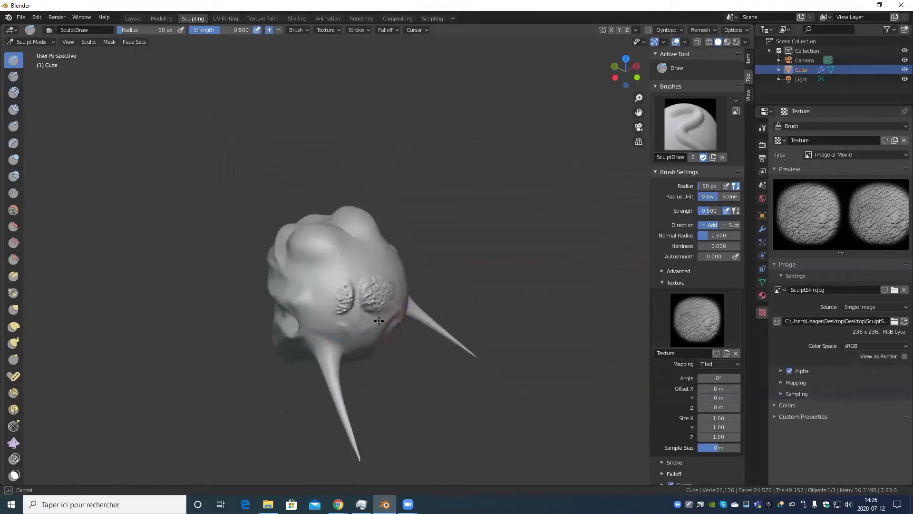
key("ctrl+z")
middle_click_drag(378, 320, 324, 335)
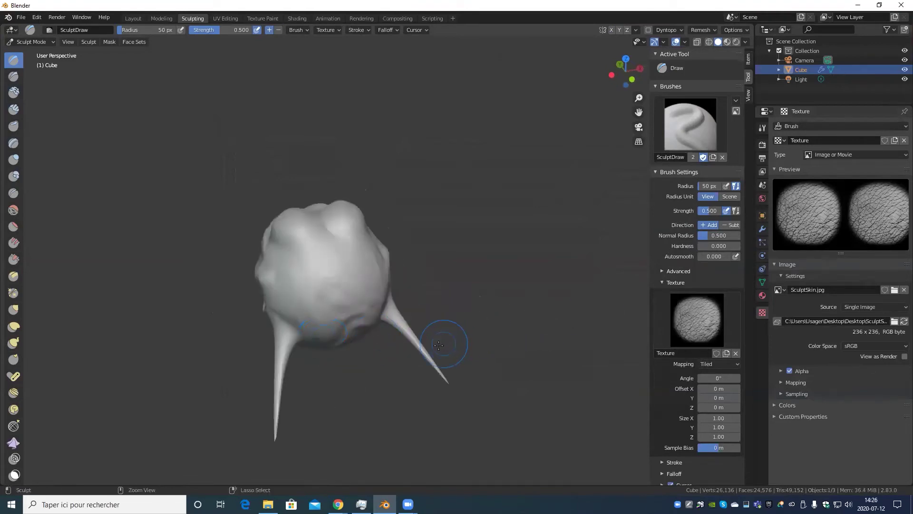
scroll(428, 348, "up", 2)
key("ctrl+1")
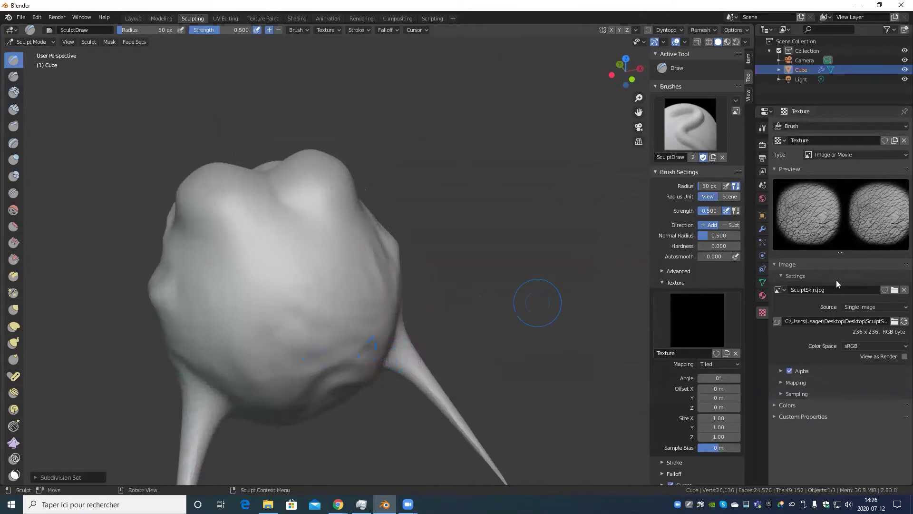
Step: Subdivide the Multires modifier to level 7, then test and undo a textured stroke
left_click(763, 229)
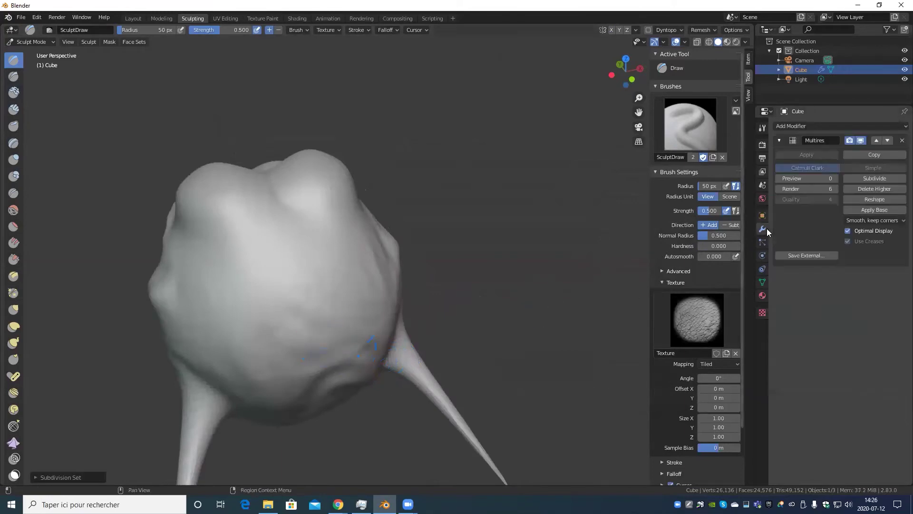
left_click(874, 178)
scroll(308, 285, "down", 4)
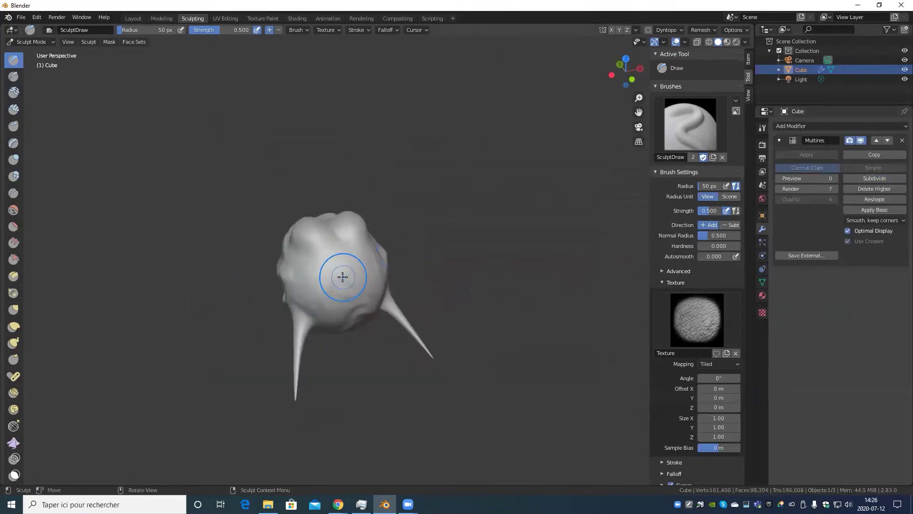
left_click_drag(342, 277, 328, 299)
scroll(365, 340, "up", 4)
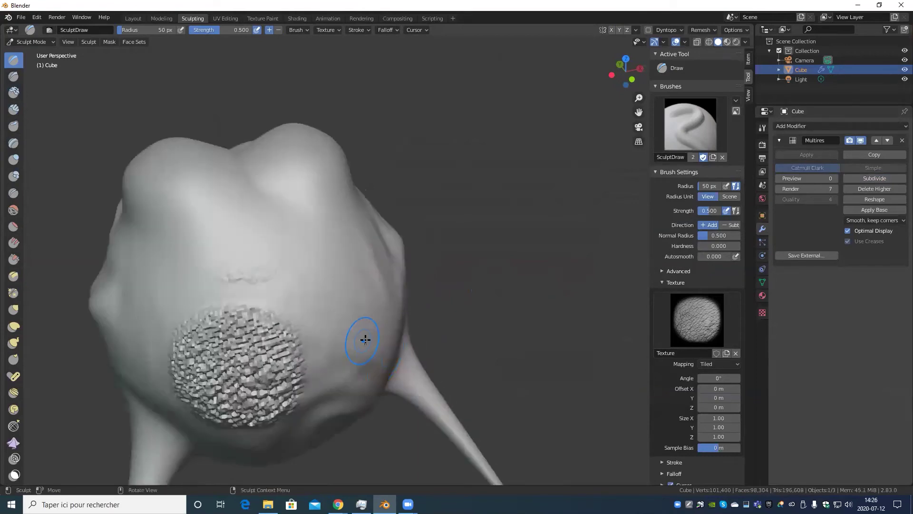
scroll(365, 339, "up", 2)
key("ctrl+z")
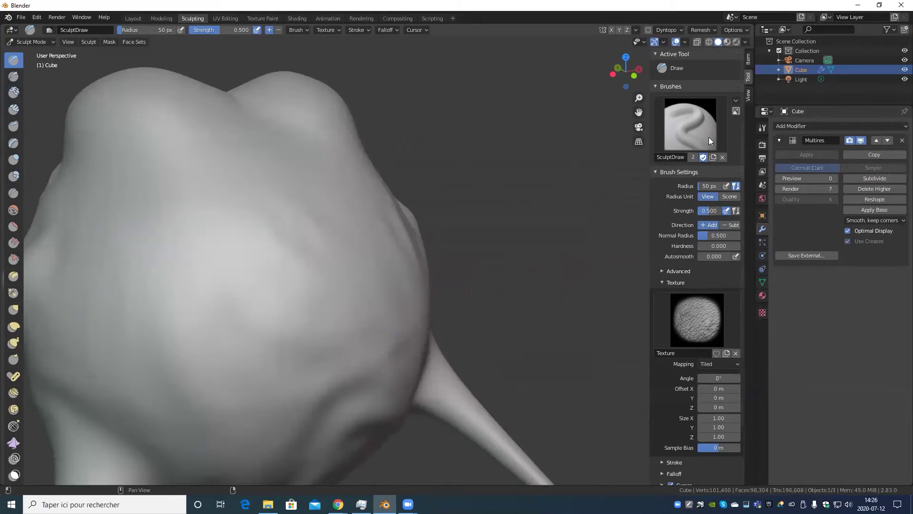
double_click(710, 211)
Step: Set brush strength to 0.1 and press faint skin texture into the head surface
type("0.1")
key("Return")
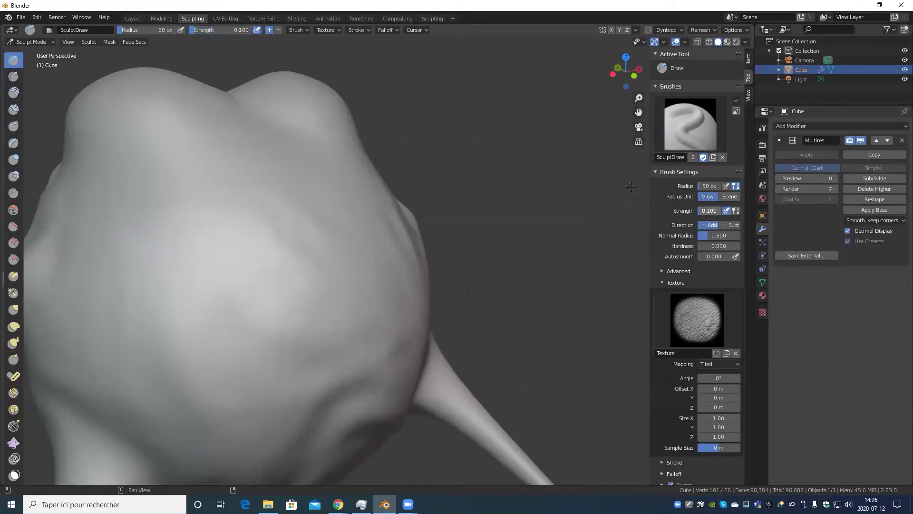
scroll(296, 367, "down", 5)
mouse_move(352, 270)
left_mouse_down()
mouse_move(315, 284)
mouse_move(328, 249)
mouse_move(327, 271)
left_mouse_up()
scroll(362, 281, "up", 3)
scroll(362, 281, "up", 3)
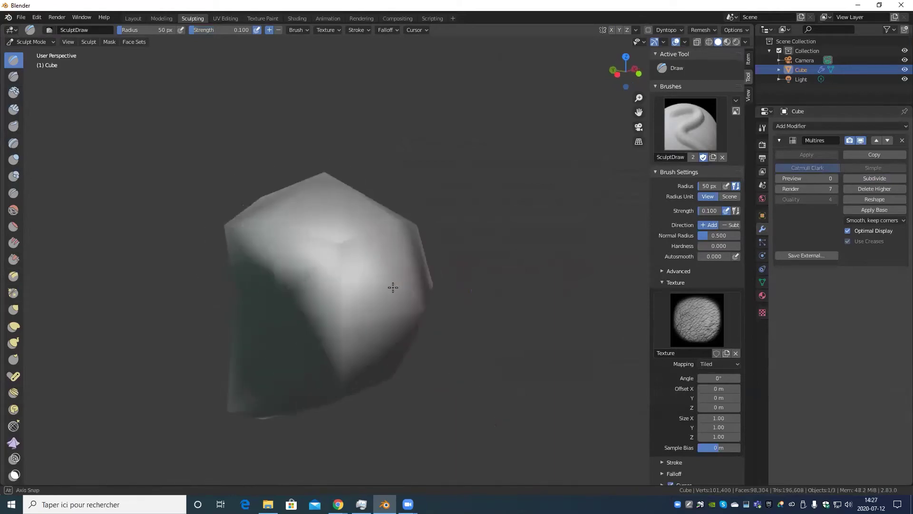
scroll(402, 292, "up", 2)
scroll(380, 295, "down", 3)
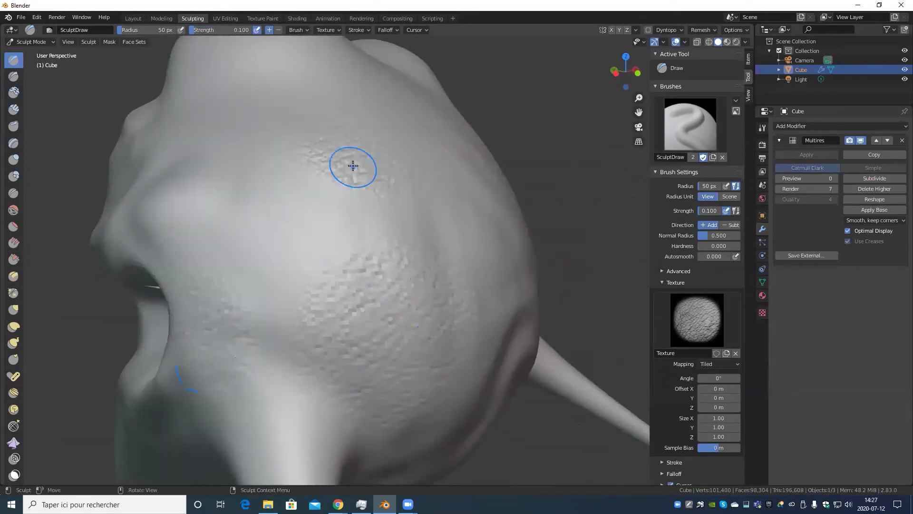
mouse_move(331, 226)
middle_mouse_down()
mouse_move(310, 250)
mouse_move(335, 225)
middle_mouse_up()
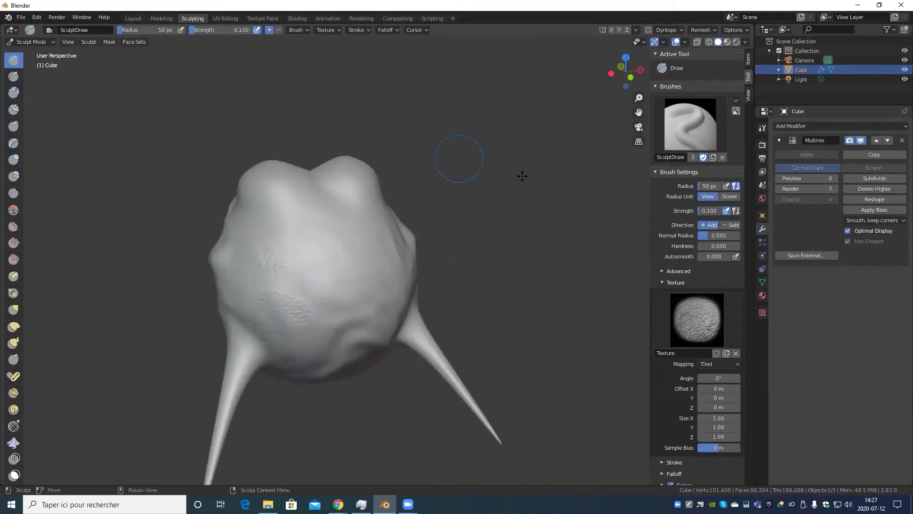
scroll(428, 286, "up", 5)
scroll(414, 346, "down", 5)
Step: Expand the Stroke panel and switch the stroke method between Dots and Curve
scroll(678, 371, "down", 3)
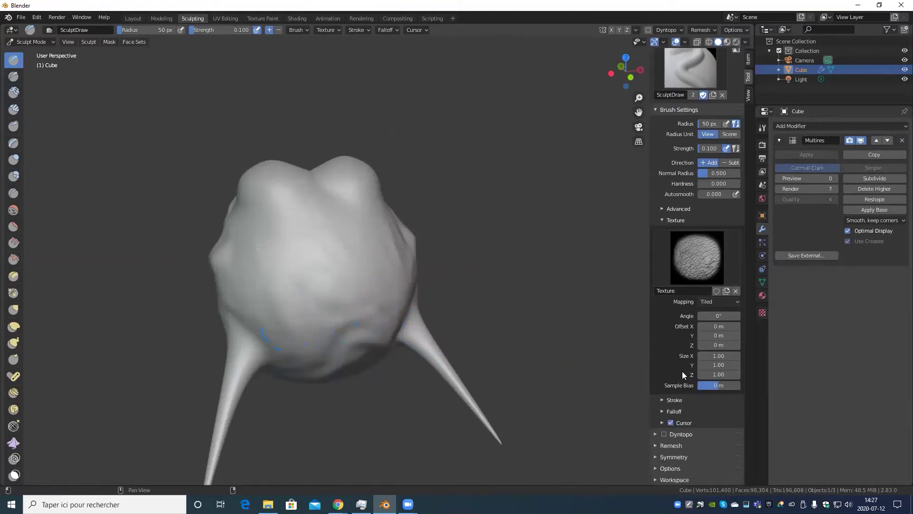
left_click(661, 397)
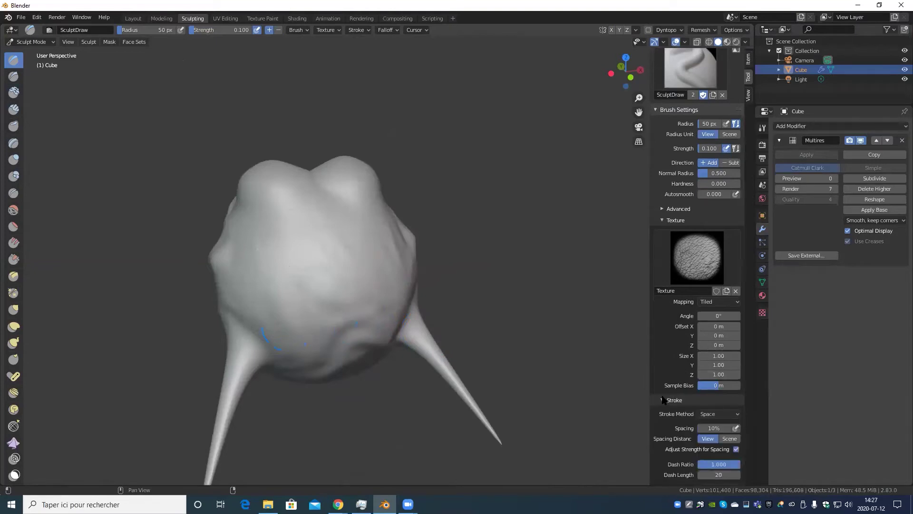
scroll(713, 342, "down", 5)
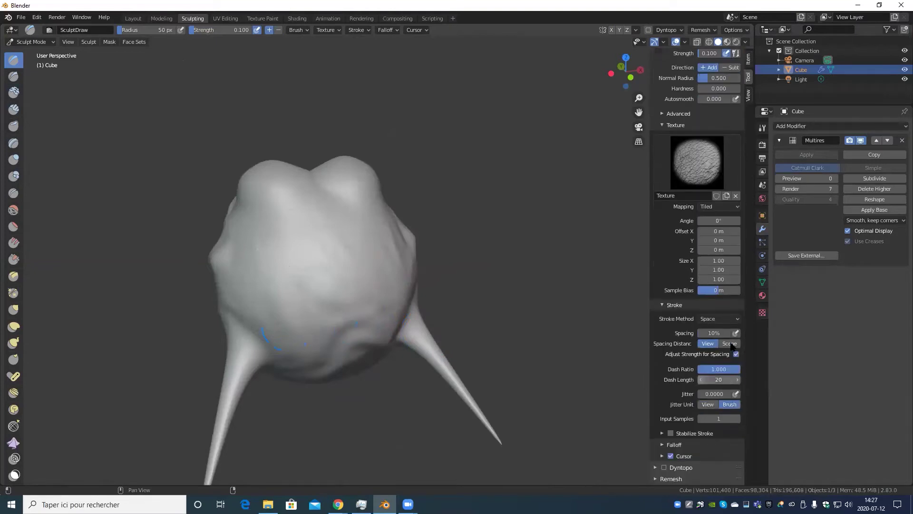
left_click(725, 320)
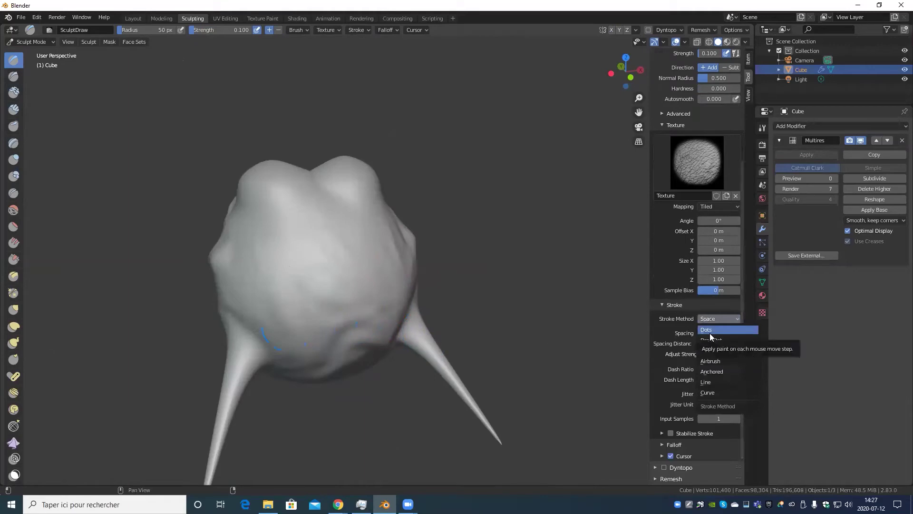
left_click(713, 329)
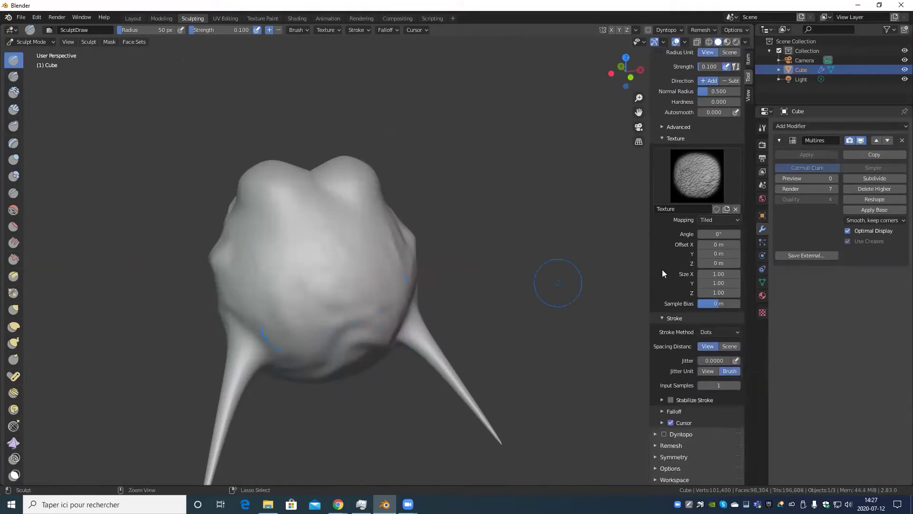
left_click(712, 330)
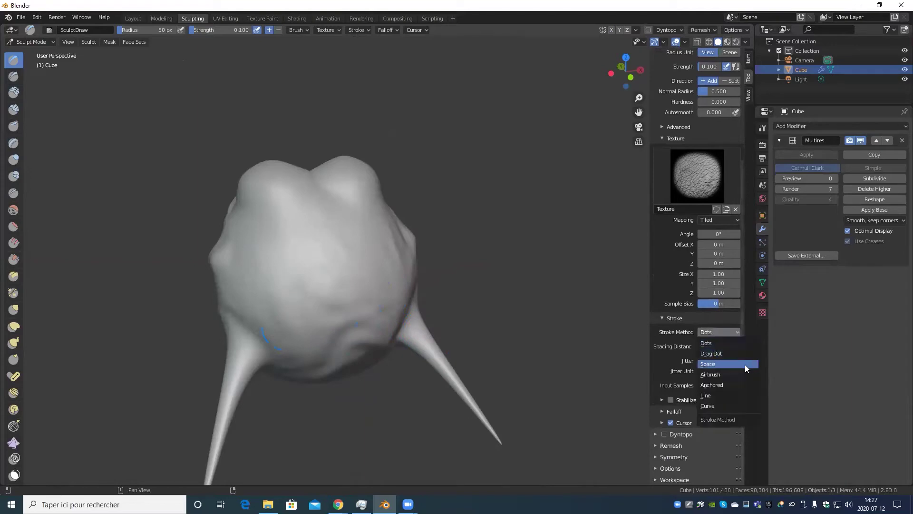
left_click(731, 406)
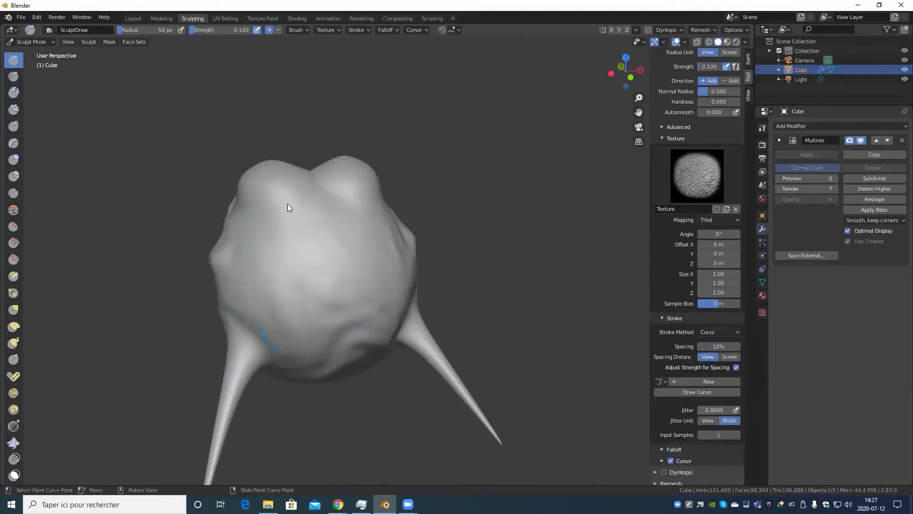
scroll(341, 253, "up", 5)
scroll(304, 311, "down", 5)
left_click(726, 332)
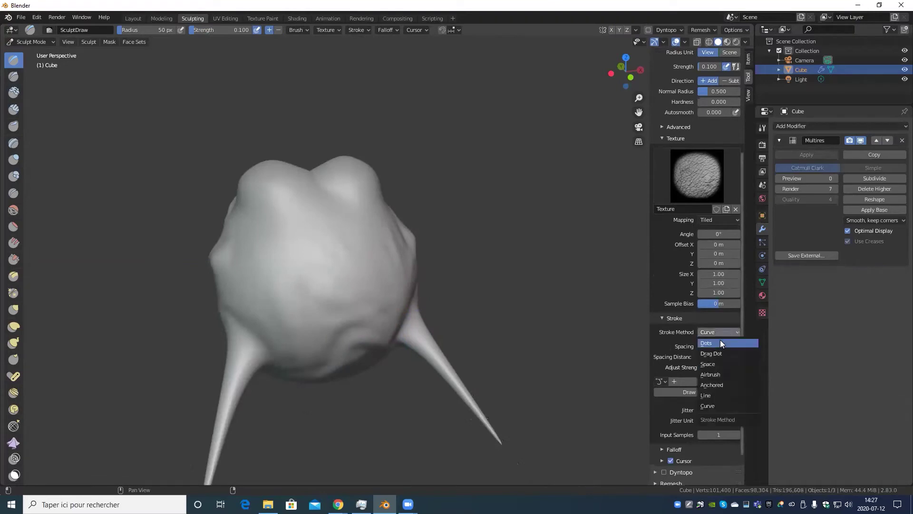
Step: Set the stroke method to Dots and texture mapping to Area Plane, then test a stroke
left_click(709, 221)
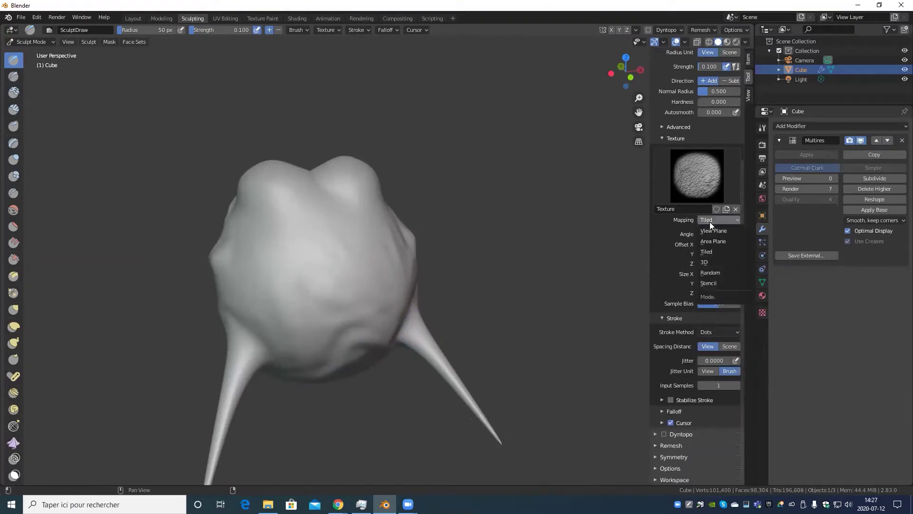
left_click(729, 241)
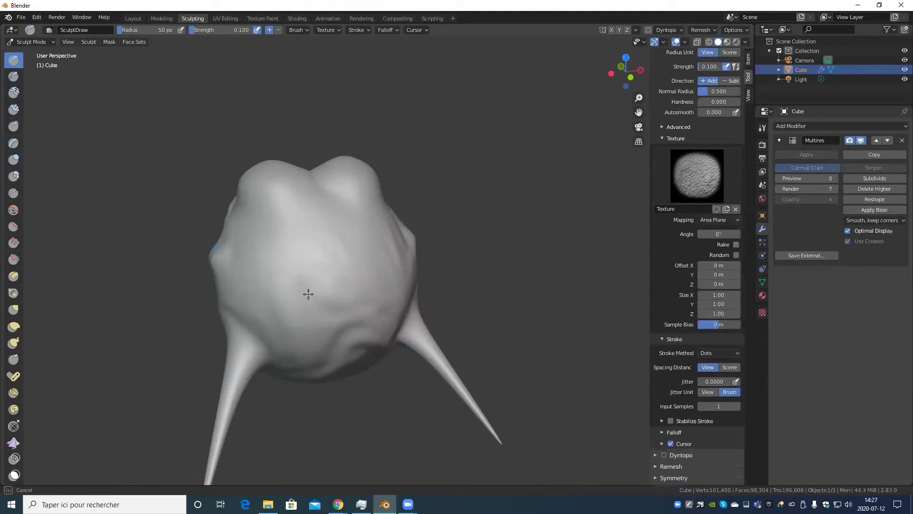
middle_click_drag(369, 279, 295, 269)
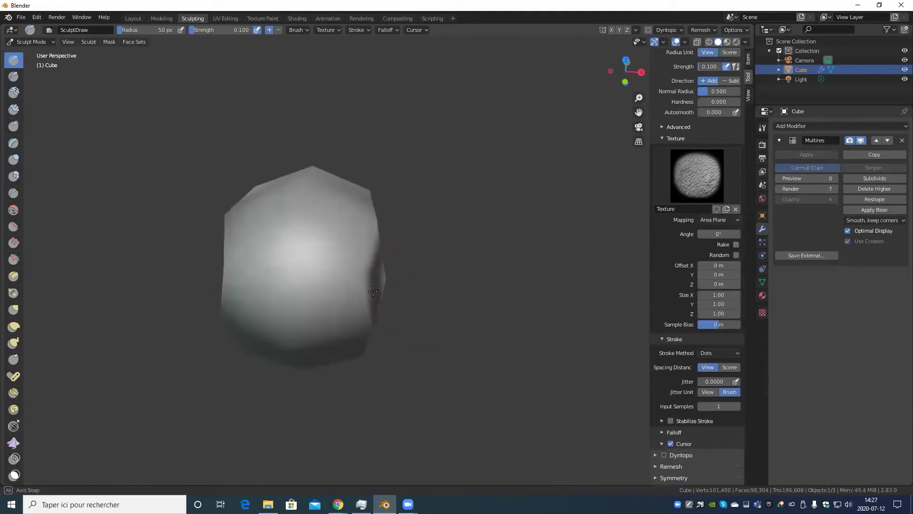
mouse_move(294, 269)
left_mouse_down()
mouse_move(323, 252)
mouse_move(324, 219)
mouse_move(272, 239)
left_mouse_up()
Step: Sculpt textured strokes across the rock's surface while orbiting around it
scroll(286, 243, "up", 5)
scroll(306, 240, "down", 5)
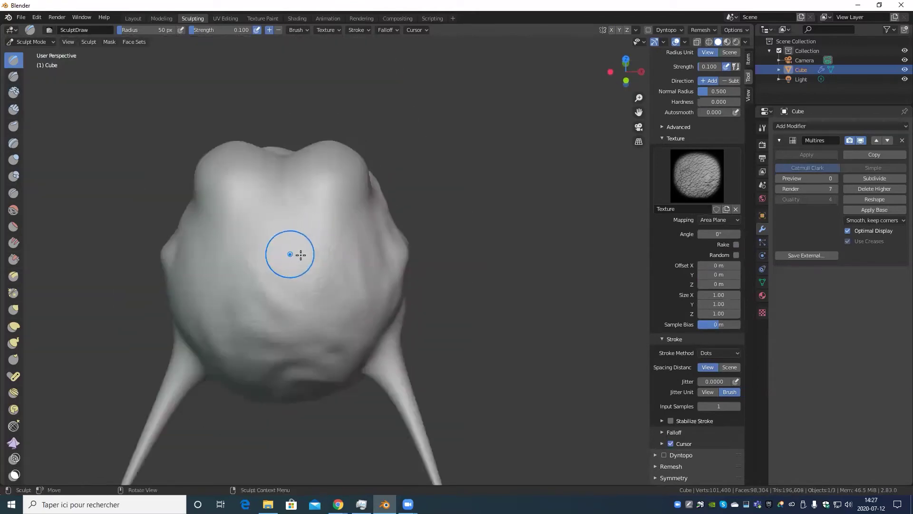
middle_click_drag(296, 253, 320, 285)
left_click_drag(321, 285, 331, 235)
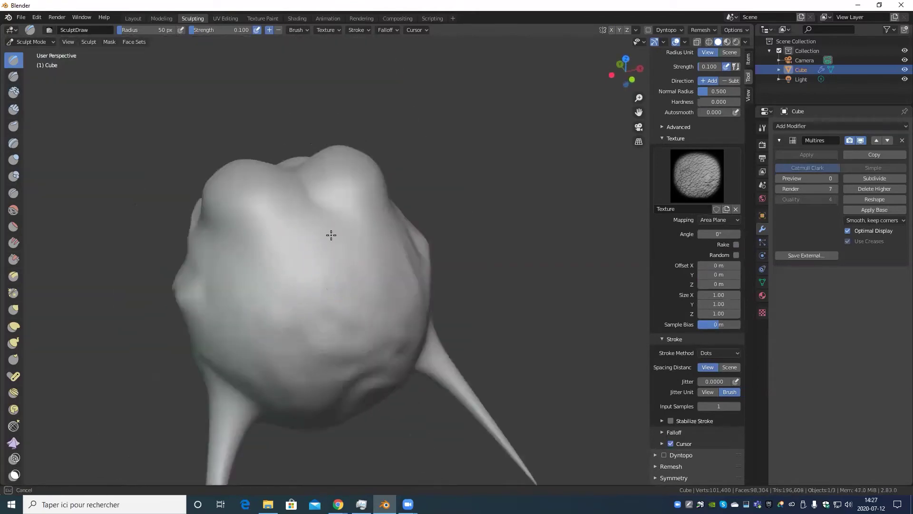
mouse_move(307, 267)
left_mouse_down()
mouse_move(271, 238)
mouse_move(234, 308)
mouse_move(297, 372)
mouse_move(279, 332)
left_mouse_up()
middle_click_drag(279, 332, 302, 322)
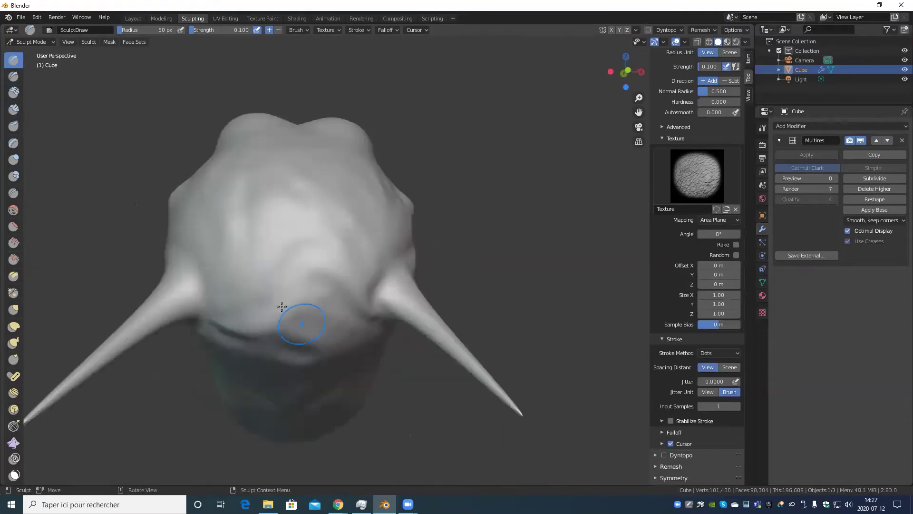
left_click_drag(335, 214, 343, 255)
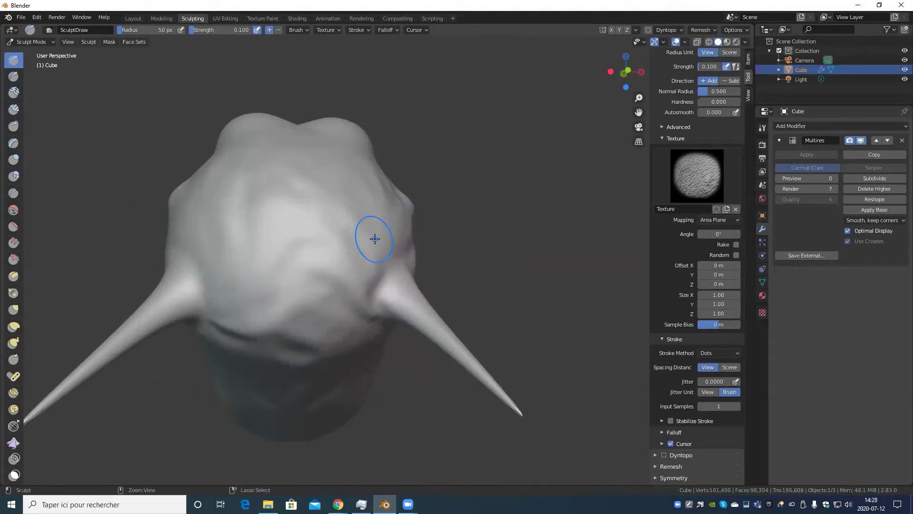
middle_click_drag(540, 239, 588, 255)
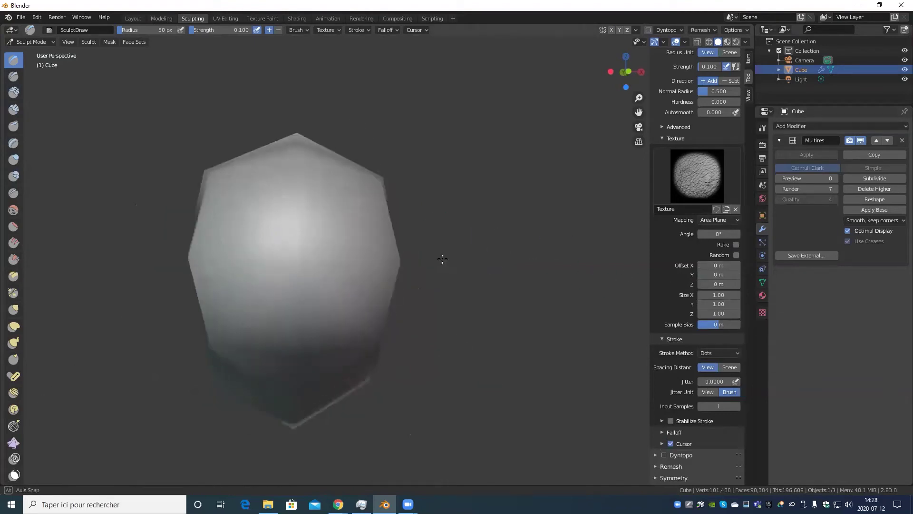
Step: Enable random texture rotation and sculpt a stroke, orbiting to check the head
left_click(736, 255)
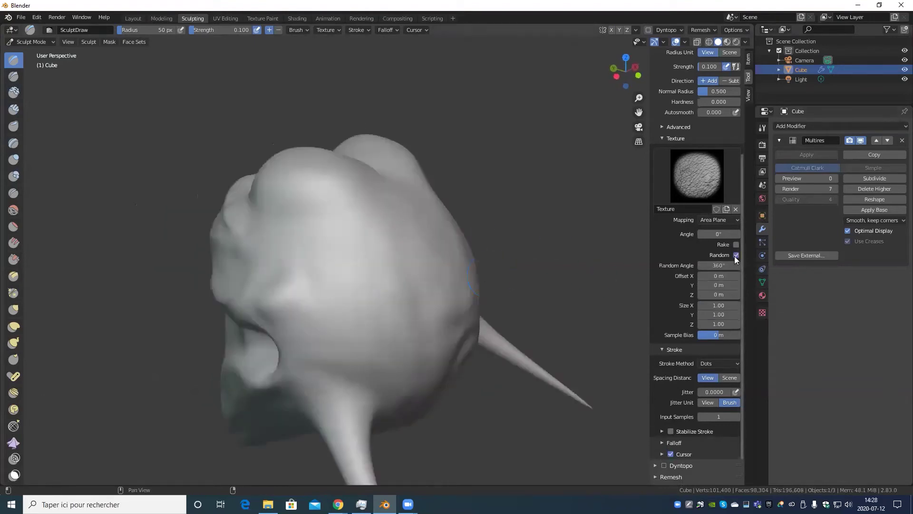
left_click_drag(333, 292, 361, 329)
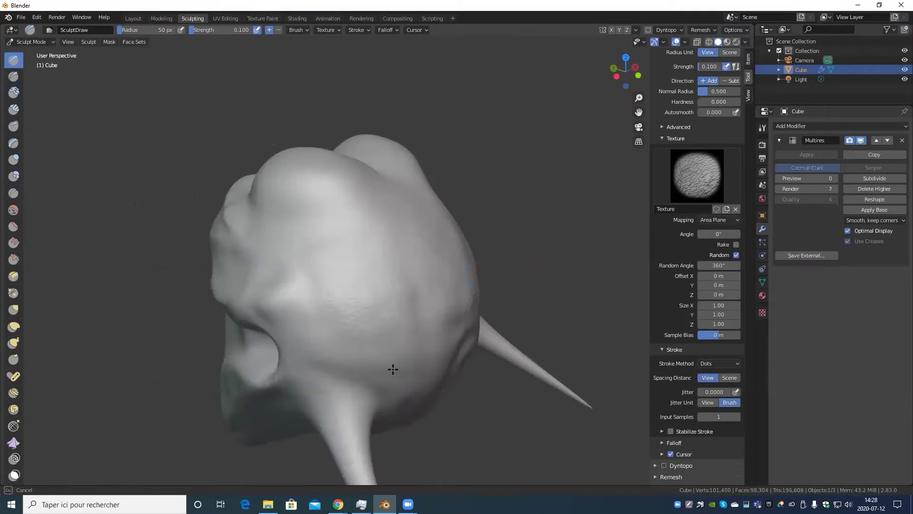
middle_click_drag(435, 343, 355, 295)
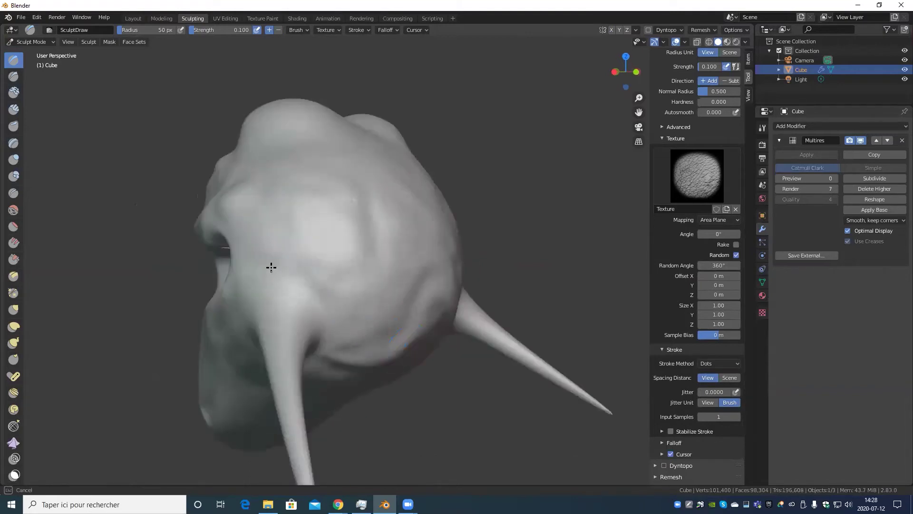
middle_click_drag(243, 262, 398, 291)
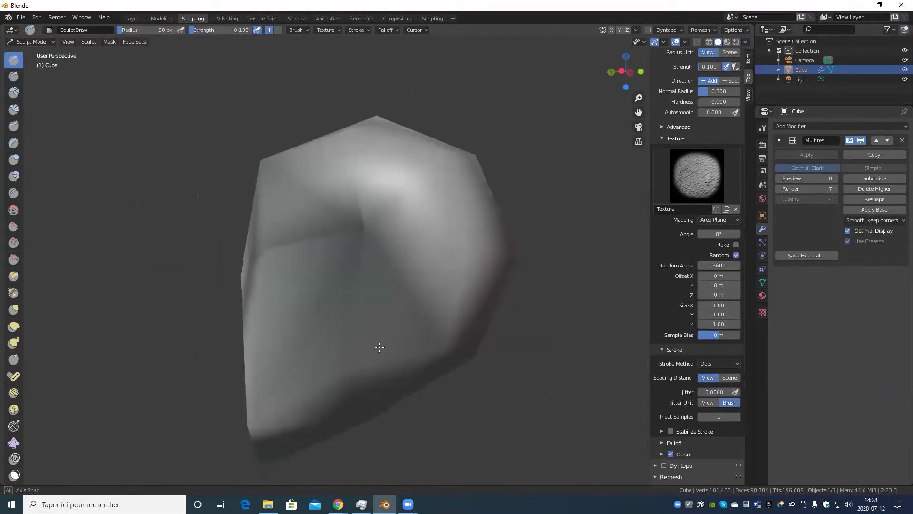
middle_click_drag(410, 322, 423, 340)
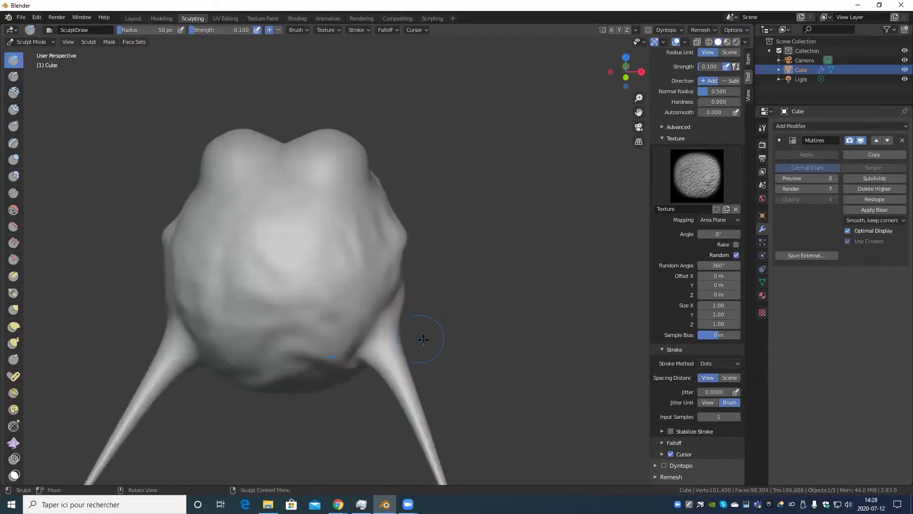
Step: Turn random texture rotation off and pull back to view the whole spiked model
left_click(737, 255)
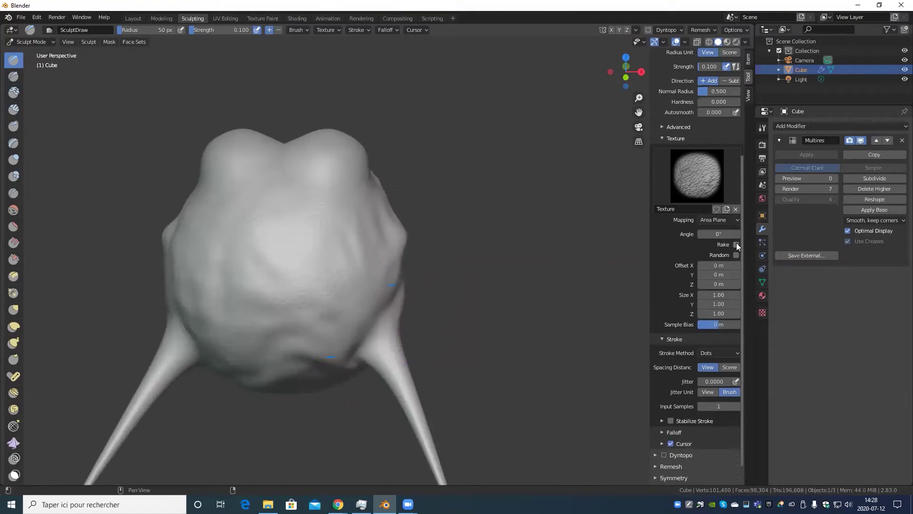
mouse_move(357, 297)
middle_mouse_down()
mouse_move(393, 227)
mouse_move(343, 360)
middle_mouse_up()
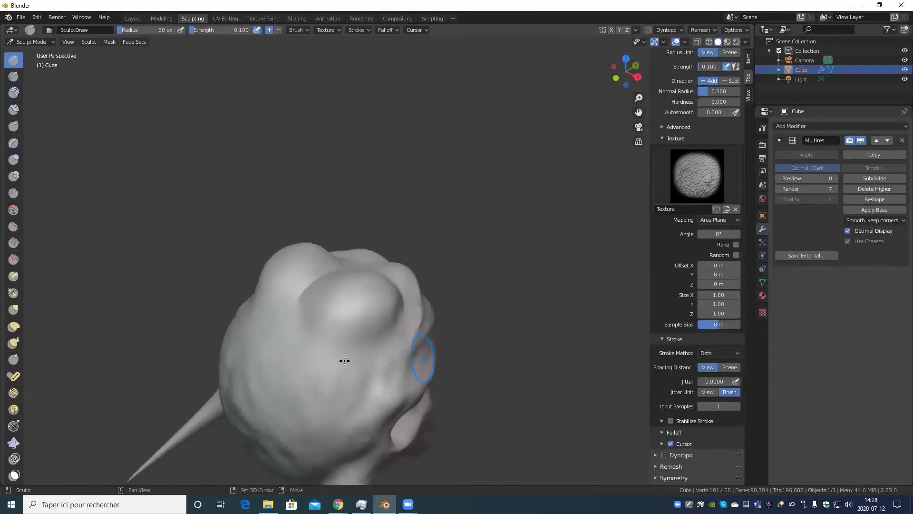
scroll(296, 351, "up", 3)
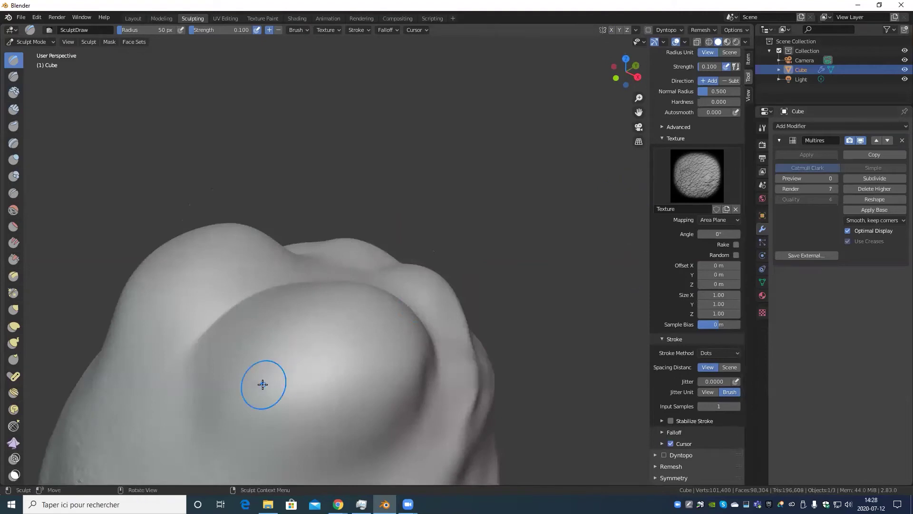
middle_click_drag(264, 383, 248, 353)
scroll(285, 364, "down", 4)
middle_click_drag(326, 374, 337, 356)
scroll(337, 356, "down", 4)
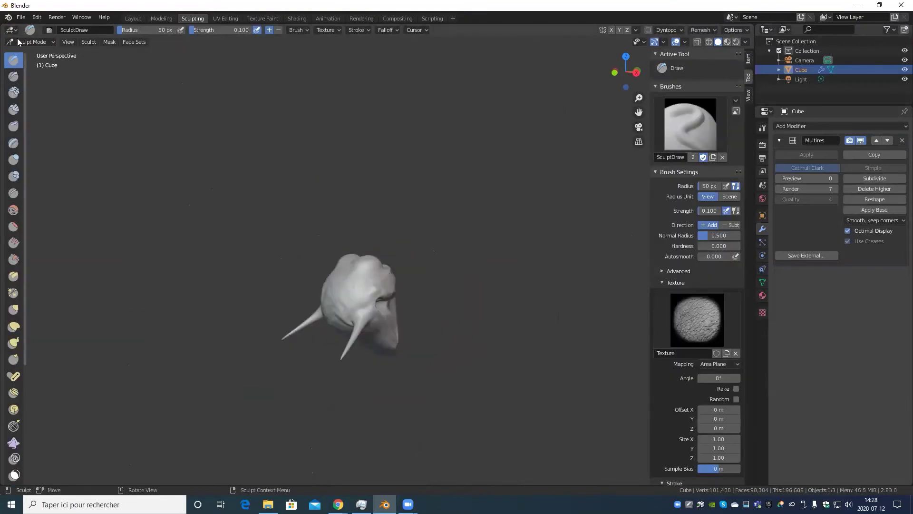
Step: Switch to Object Mode and delete the sculpted cube
left_click(24, 43)
left_click(25, 52)
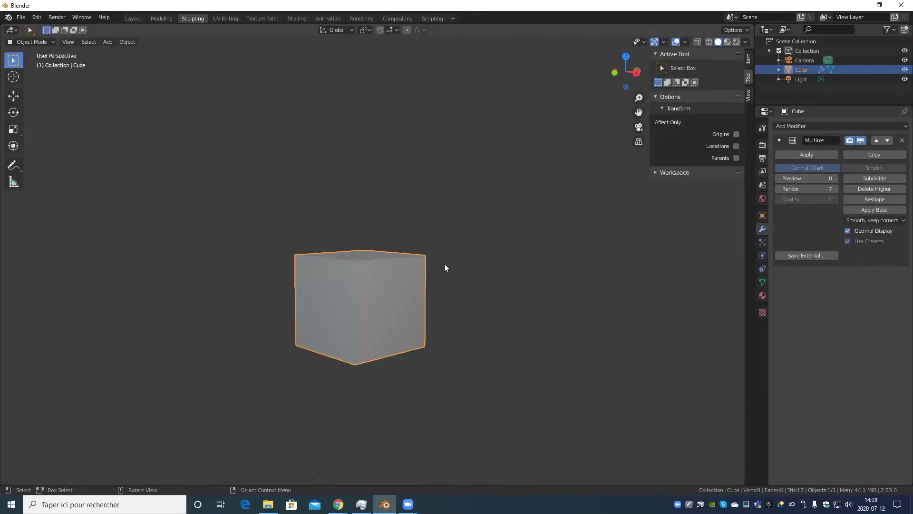
key("Delete")
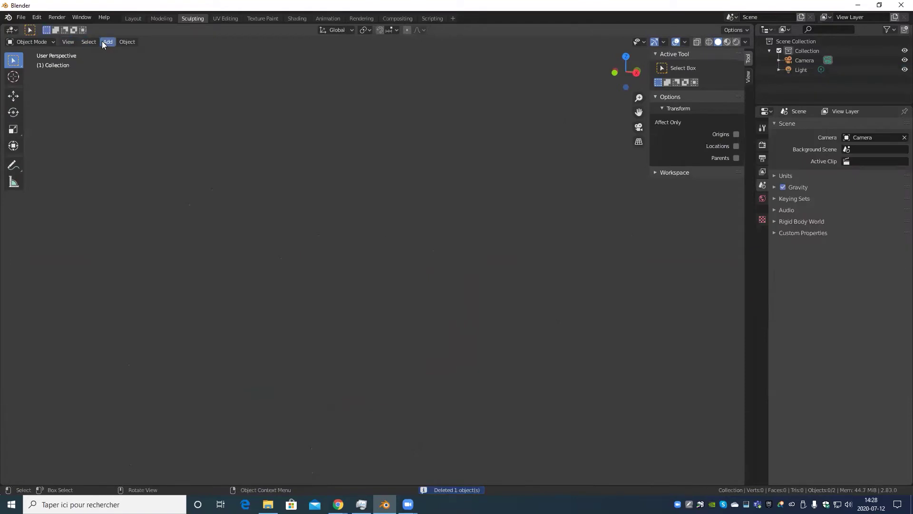
Step: Add a grid with 200 subdivisions and scale it up to about 4.526
left_click(103, 41)
mouse_move(120, 52)
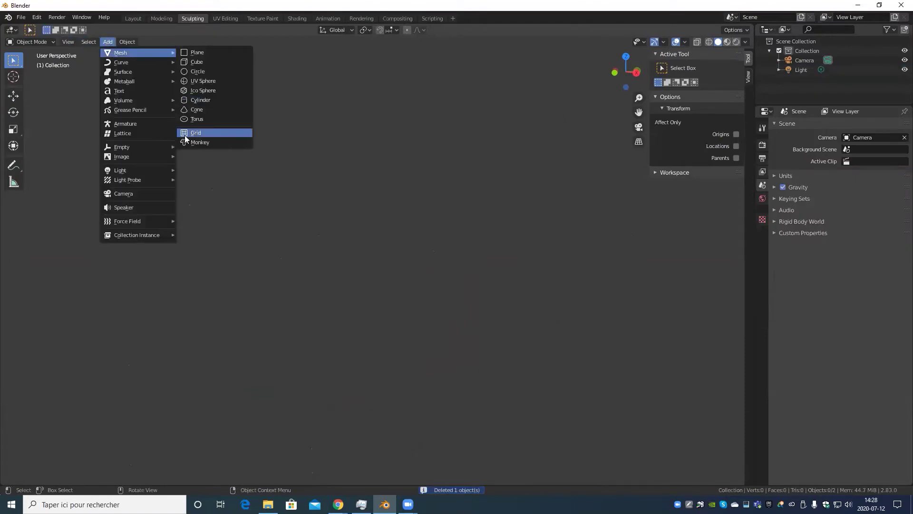
left_click(195, 132)
left_click(68, 477)
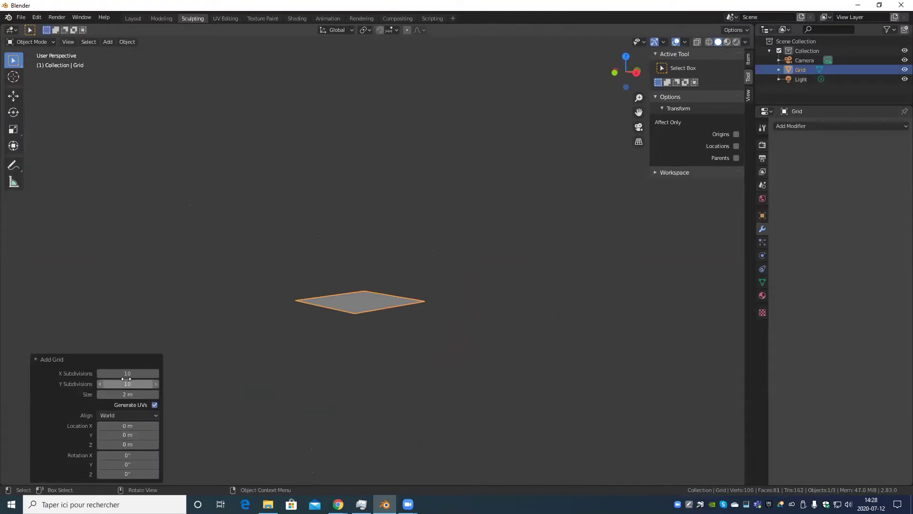
type("00")
key("Tab")
type("2")
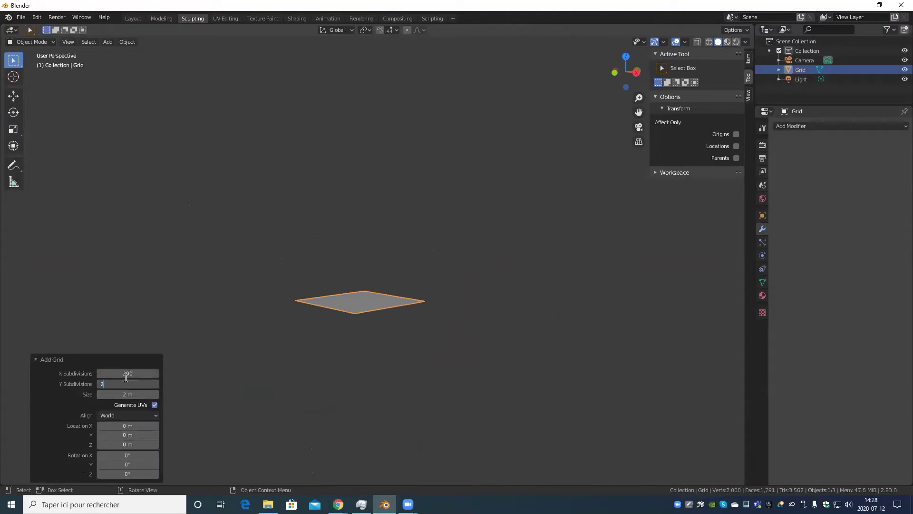
scroll(438, 331, "up", 3)
middle_click_drag(470, 406, 492, 430)
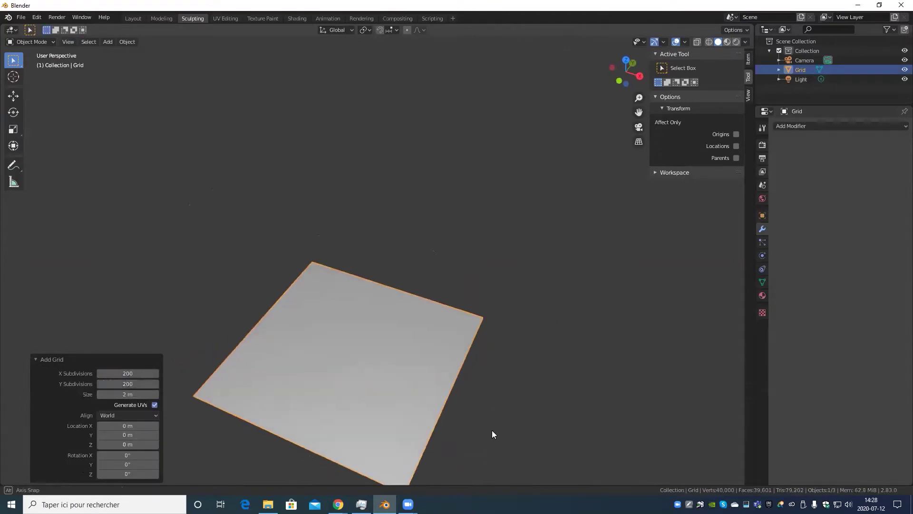
scroll(463, 329, "down", 2)
key("s")
left_click(34, 317)
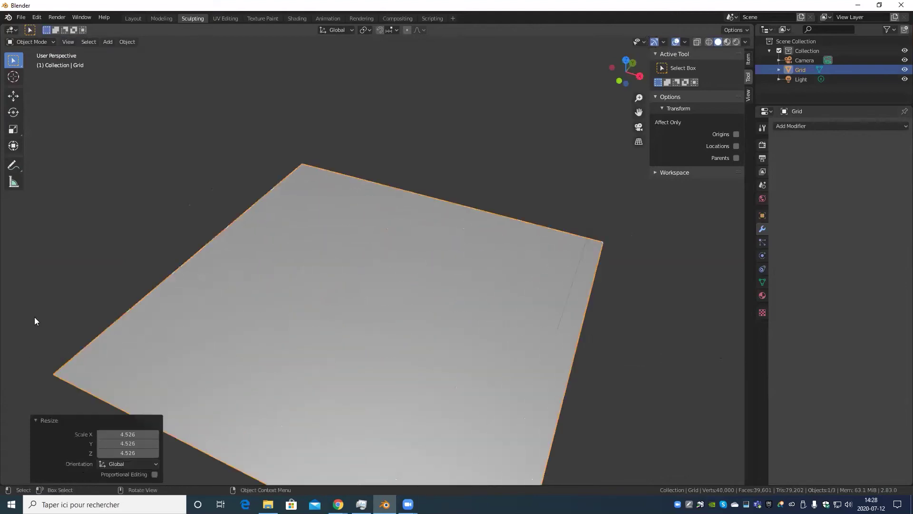
left_click(48, 42)
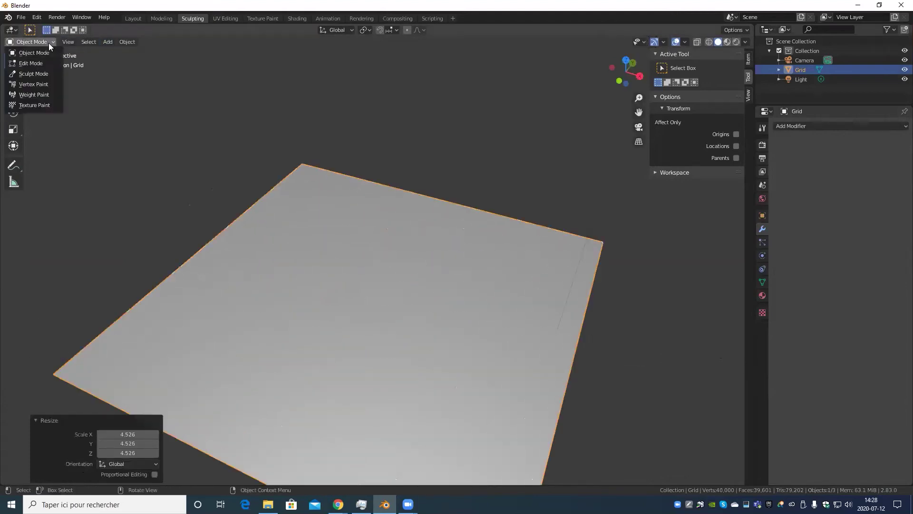
Step: Enter Sculpt Mode on the grid and add Multires at level 2 with Ctrl+2
left_click(47, 74)
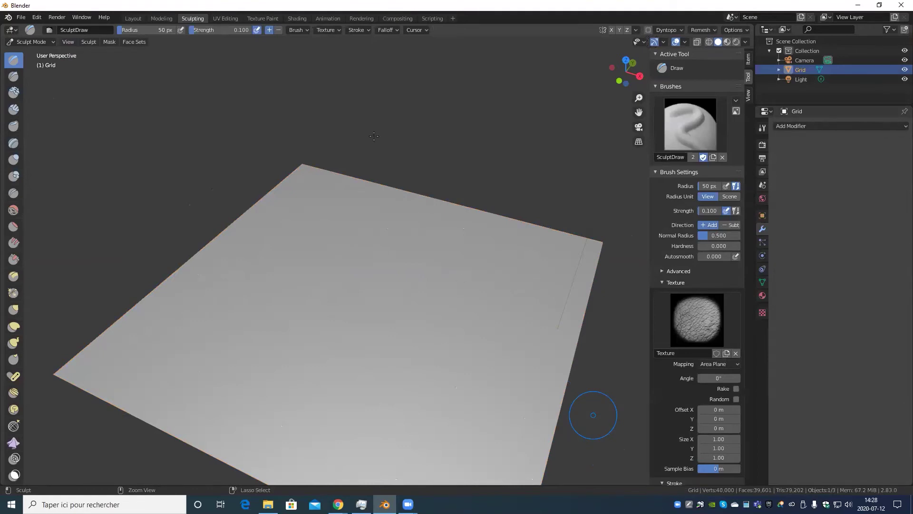
key("ctrl+2")
mouse_move(351, 350)
middle_mouse_down()
mouse_move(375, 311)
mouse_move(406, 353)
middle_mouse_up()
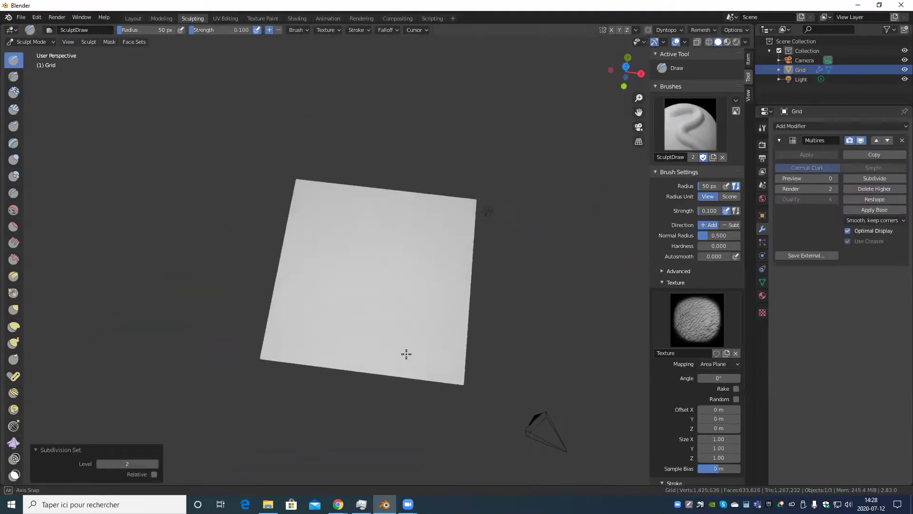
scroll(406, 354, "up", 4)
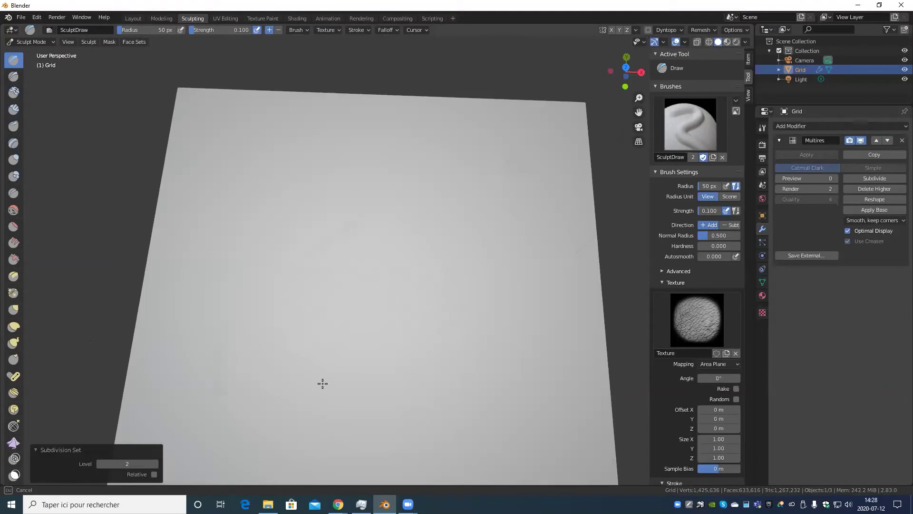
scroll(446, 290, "up", 3)
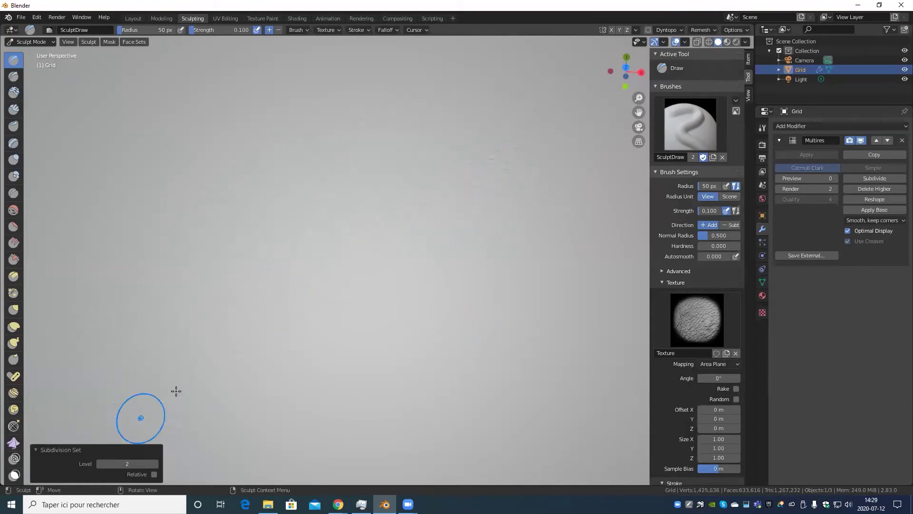
mouse_move(176, 391)
middle_mouse_down()
mouse_move(443, 220)
mouse_move(312, 302)
middle_mouse_up()
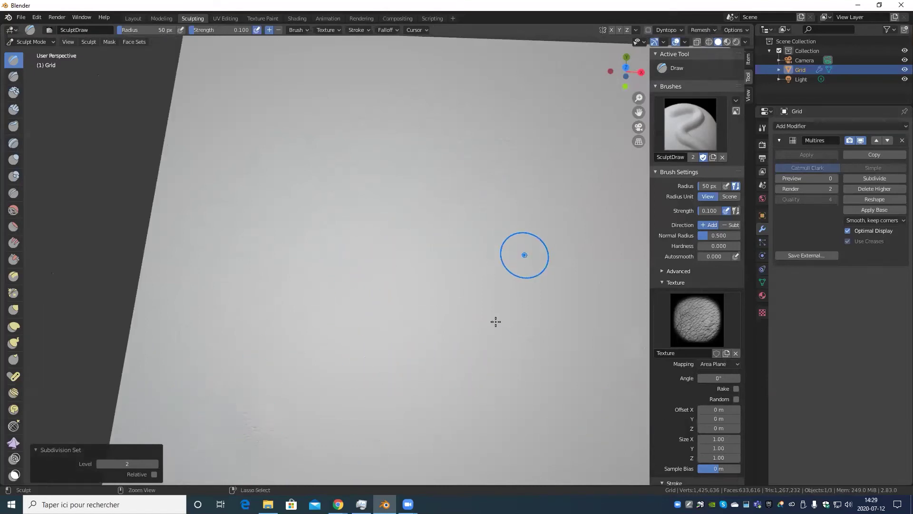
Step: Toggle texture stroke alignment, then sculpt two test strokes and undo them
left_click(736, 388)
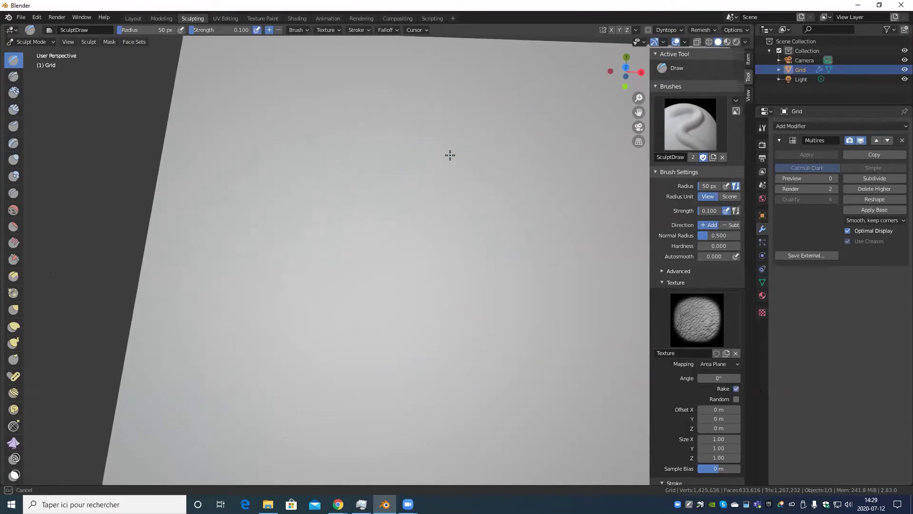
left_click(736, 388)
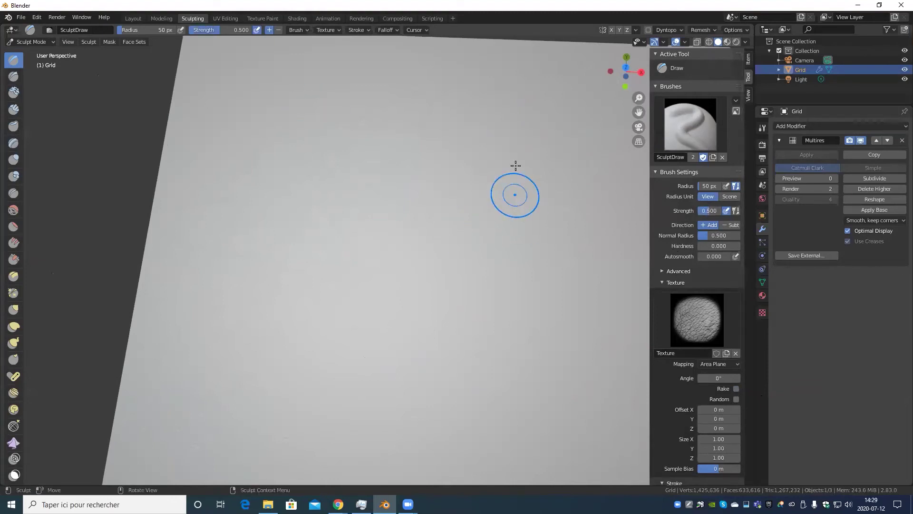
left_click_drag(523, 145, 268, 459)
left_click_drag(355, 438, 295, 394)
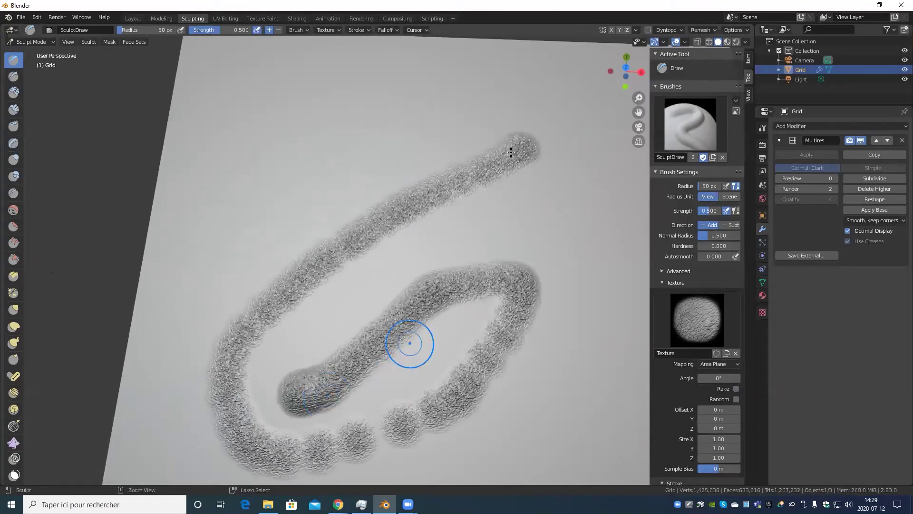
key("ctrl+z")
key("ctrl+z")
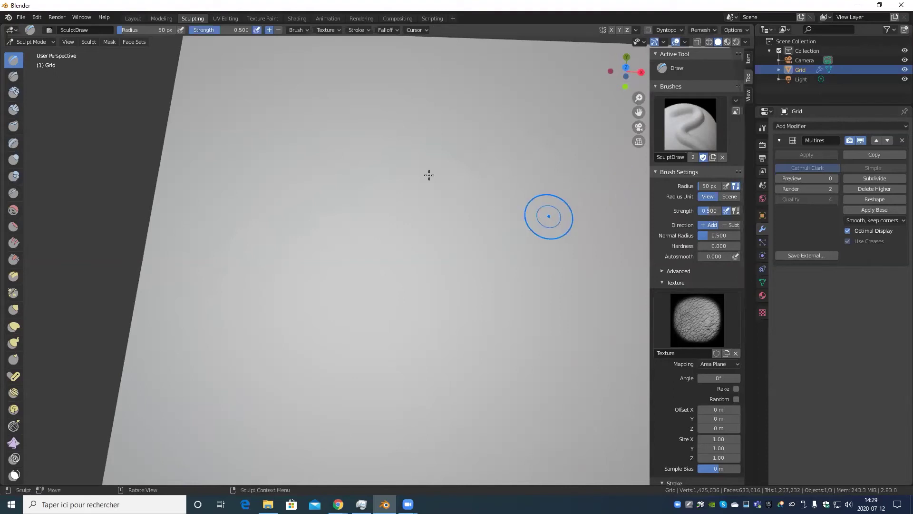
Step: Sculpt the long textured S-shaped tube across the plane and orbit to inspect it
mouse_move(494, 131)
left_mouse_down()
mouse_move(401, 181)
mouse_move(342, 301)
mouse_move(375, 324)
mouse_move(409, 323)
mouse_move(442, 285)
mouse_move(487, 266)
mouse_move(546, 283)
mouse_move(556, 331)
mouse_move(495, 409)
mouse_move(426, 411)
left_mouse_up()
scroll(442, 267, "up", 5)
middle_click_drag(481, 204, 432, 209)
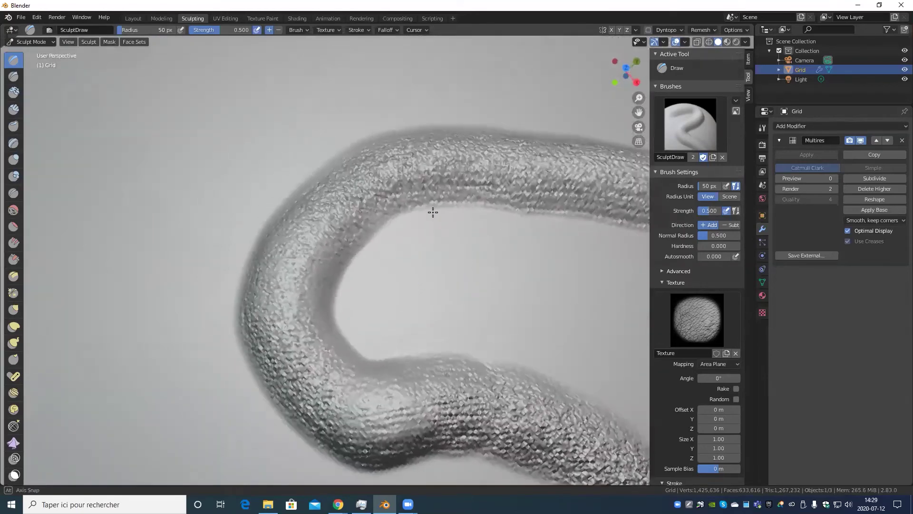
middle_click_drag(577, 259, 331, 229)
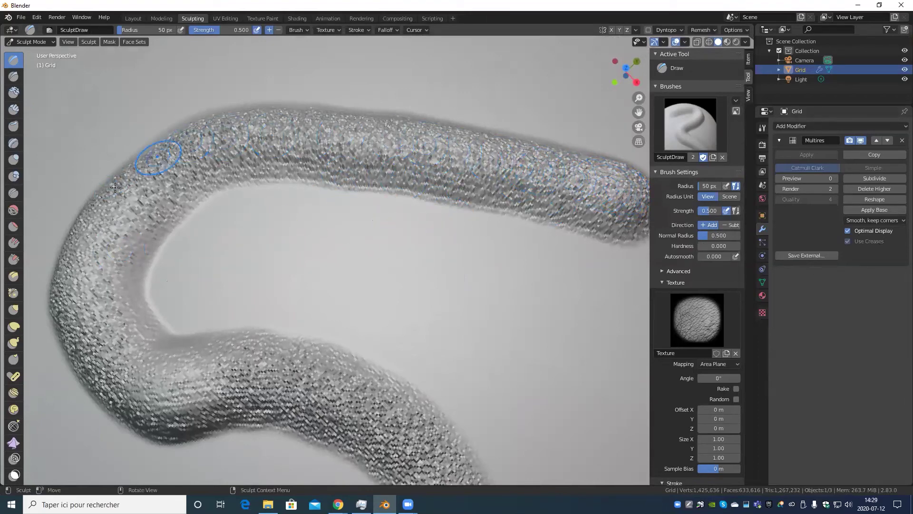
scroll(379, 347, "down", 5)
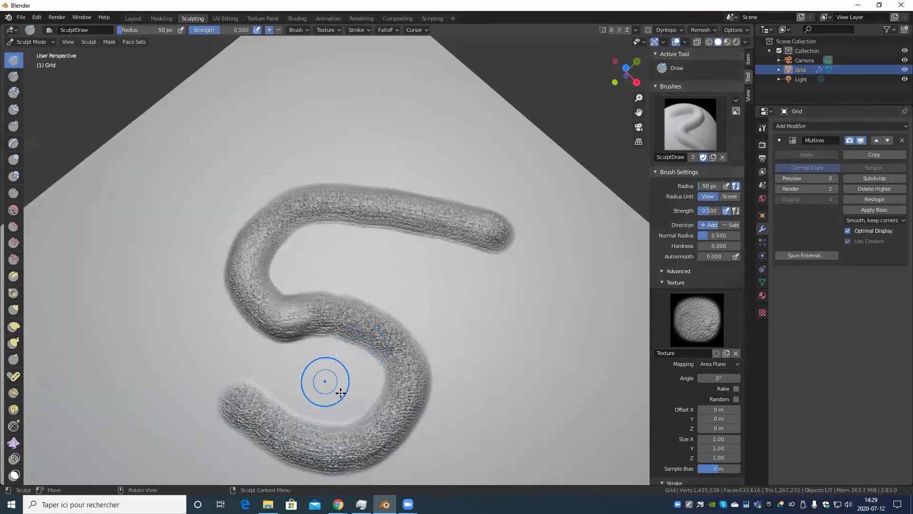
mouse_move(326, 379)
middle_mouse_down()
mouse_move(396, 388)
mouse_move(568, 328)
middle_mouse_up()
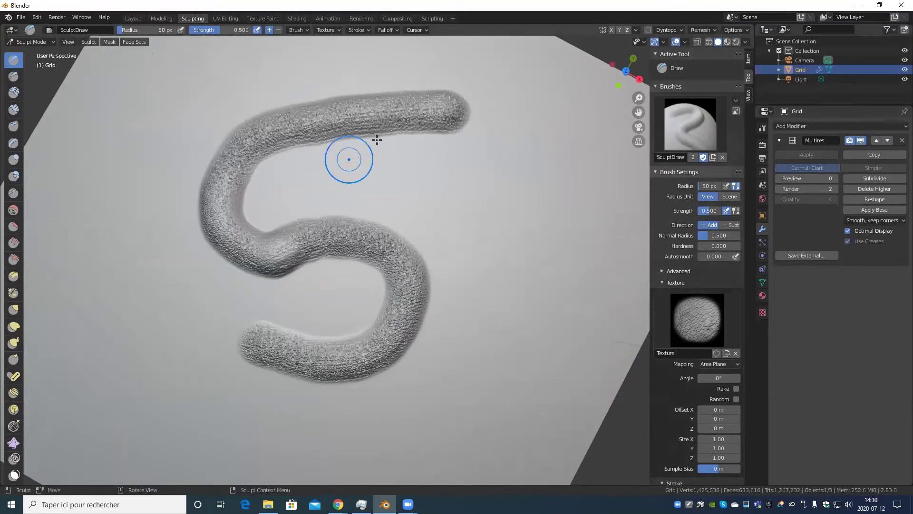
Step: Enable Rake and sculpt a second S-shaped tube inside the first, orbiting to inspect
left_click(736, 389)
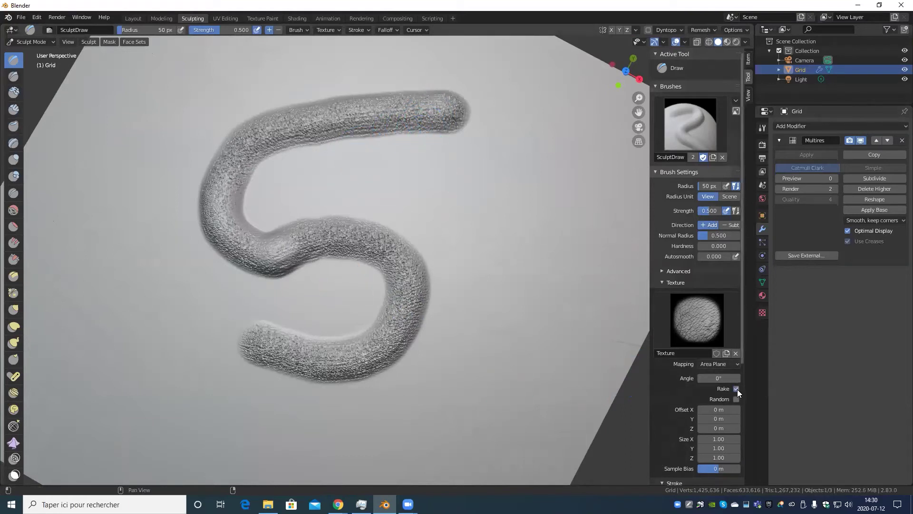
mouse_move(471, 155)
left_mouse_down()
mouse_move(296, 187)
mouse_move(399, 198)
mouse_move(473, 252)
mouse_move(476, 326)
mouse_move(440, 362)
mouse_move(333, 401)
left_mouse_up()
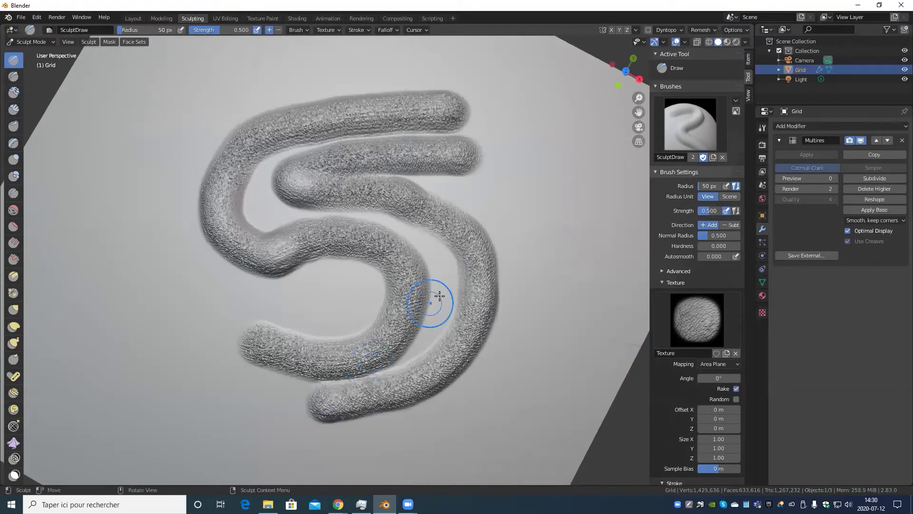
scroll(434, 301, "up", 4)
mouse_move(499, 296)
middle_mouse_down()
mouse_move(444, 229)
mouse_move(440, 250)
mouse_move(418, 240)
mouse_move(488, 302)
middle_mouse_up()
scroll(488, 303, "down", 5)
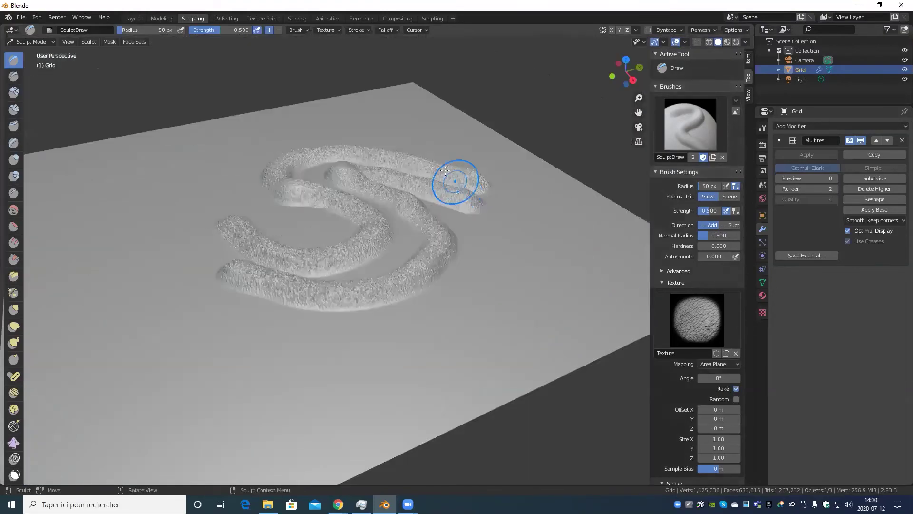
middle_click_drag(452, 180, 452, 234)
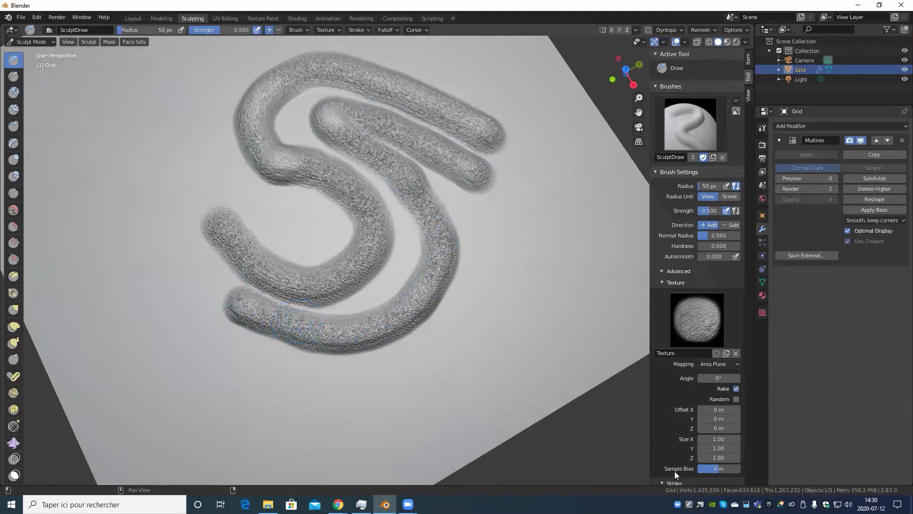
Step: Give the brush texture a Random 360° angle and stamp three textured dabs in a row
left_click(736, 390)
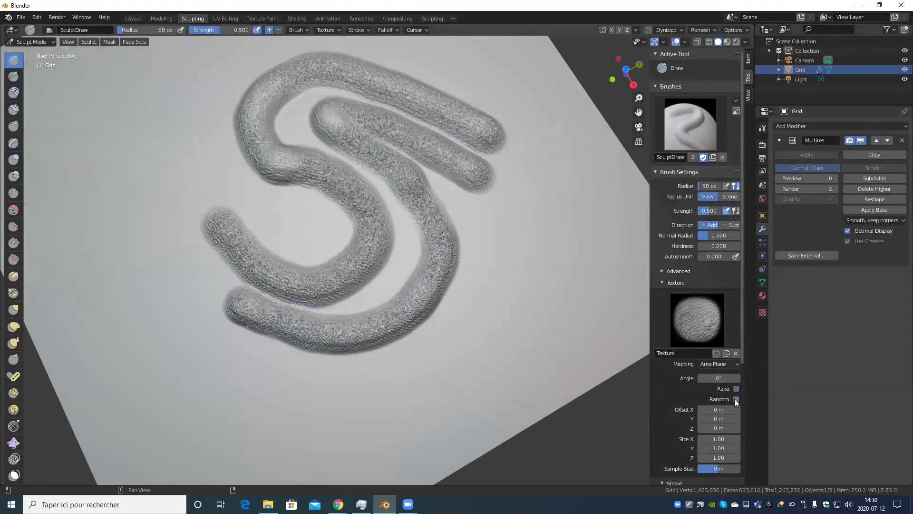
scroll(489, 397, "down", 4)
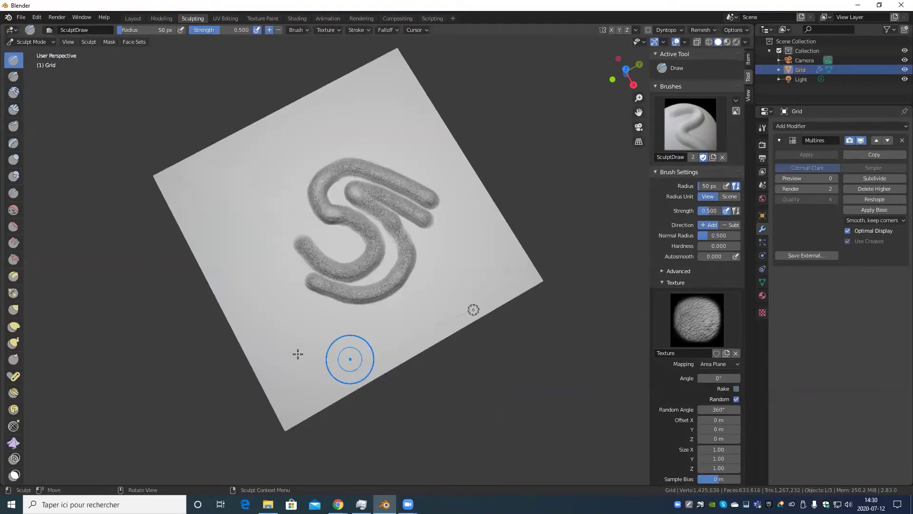
left_click(325, 352)
left_click(370, 345)
left_click(429, 326)
Step: Stamp textured dabs around the plane's left side, upper left and near the S top
scroll(447, 342, "up", 5)
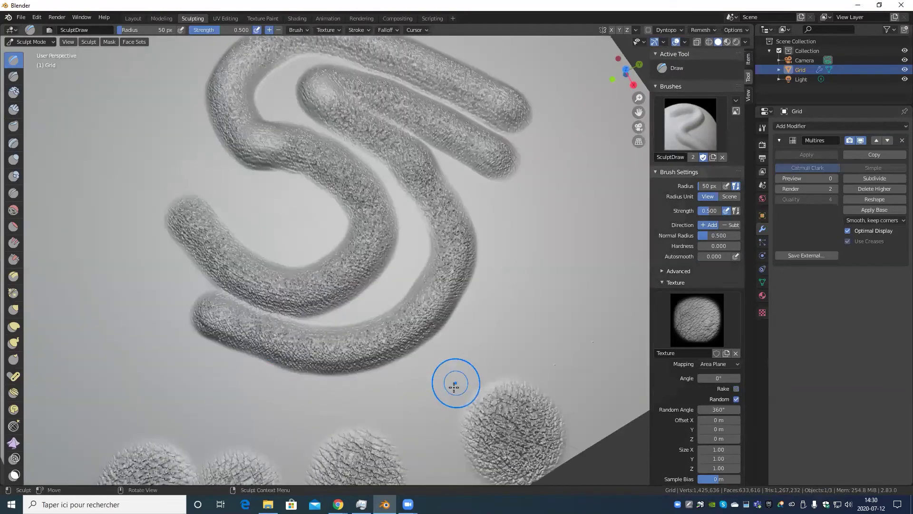
middle_click_drag(416, 365, 473, 259, "shift")
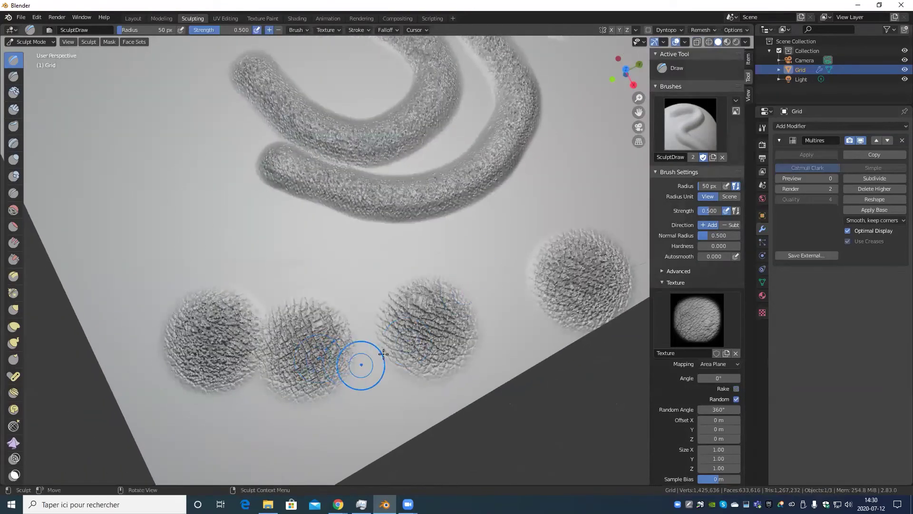
left_click(277, 253)
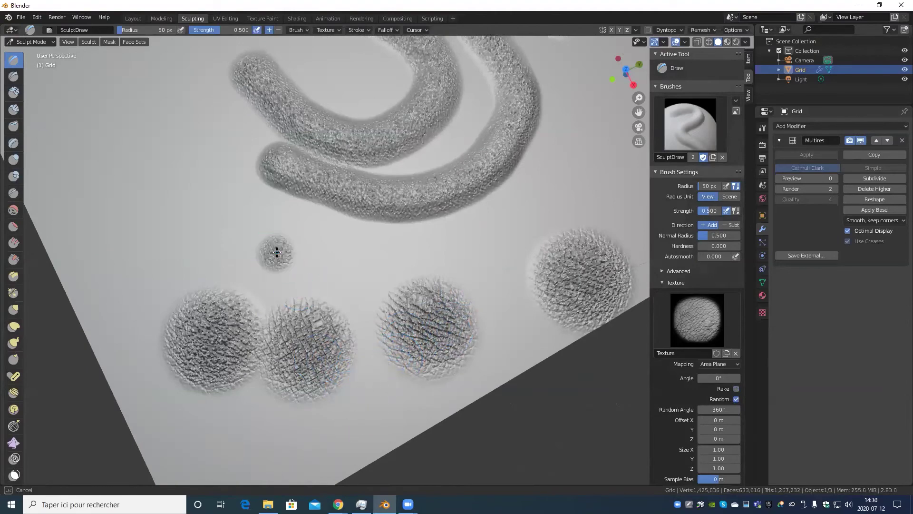
scroll(321, 262, "down", 5)
left_click(275, 233)
left_click(304, 256)
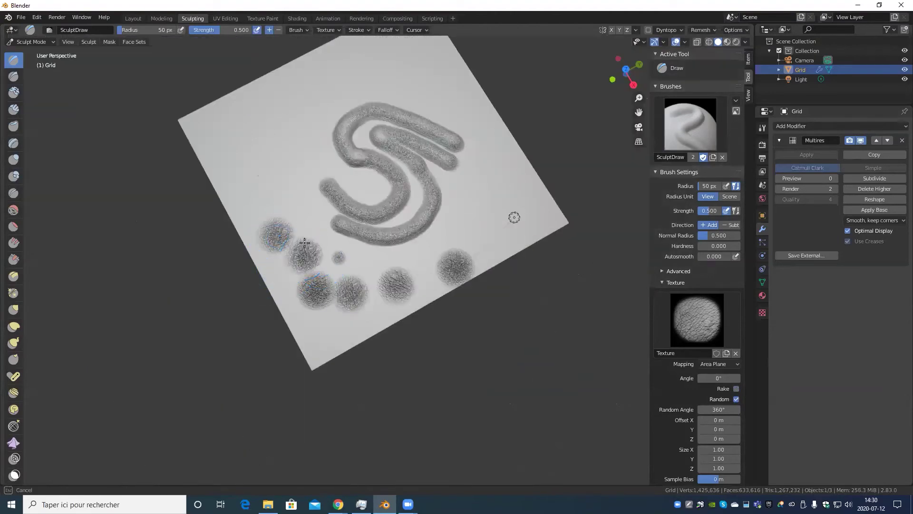
left_click(295, 186)
left_click(256, 161)
left_click(288, 130)
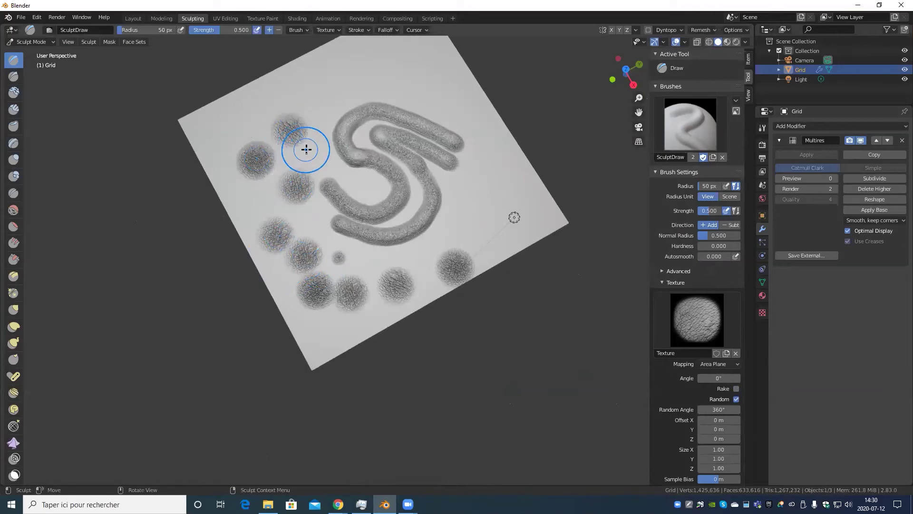
left_click(307, 147)
scroll(374, 255, "up", 6)
Step: Stamp a trail of small textured dabs below the tubes and downward to the right
left_click(337, 244)
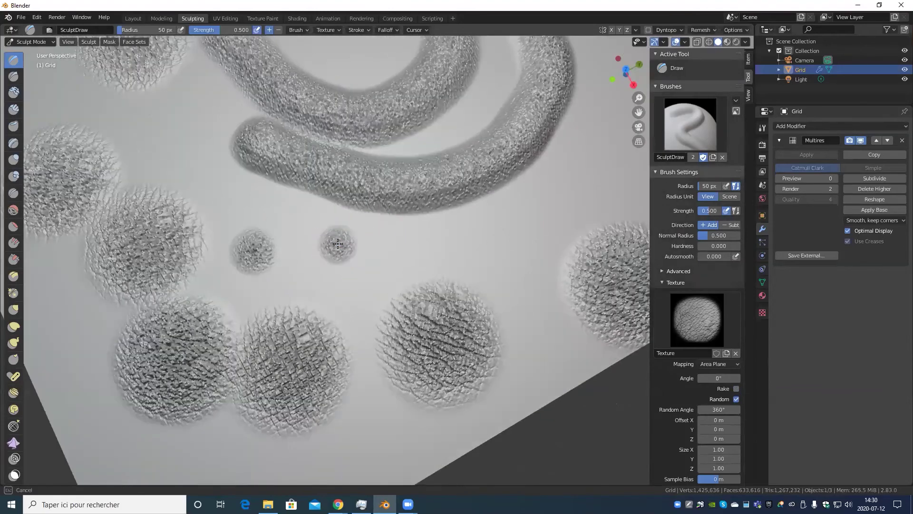
left_click(379, 255)
left_click(469, 242)
left_click(516, 261)
left_click(514, 305)
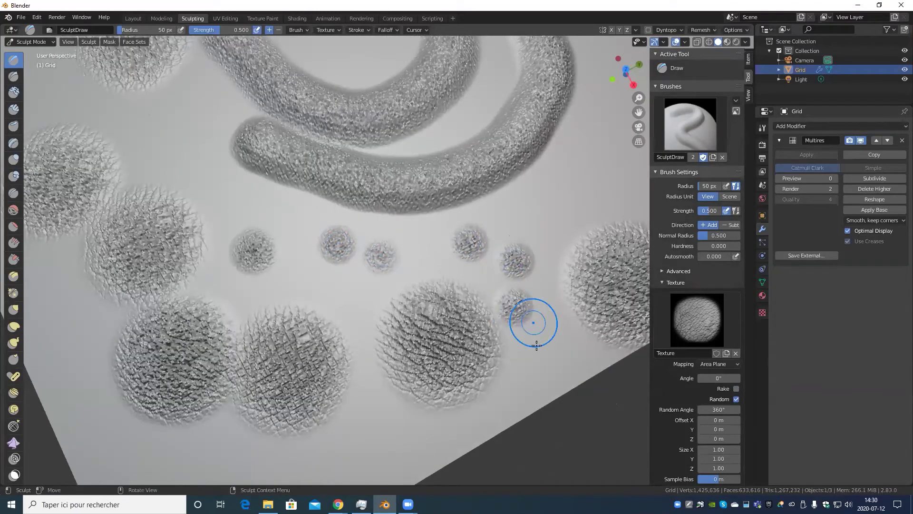
left_click(538, 347)
scroll(537, 389, "down", 6)
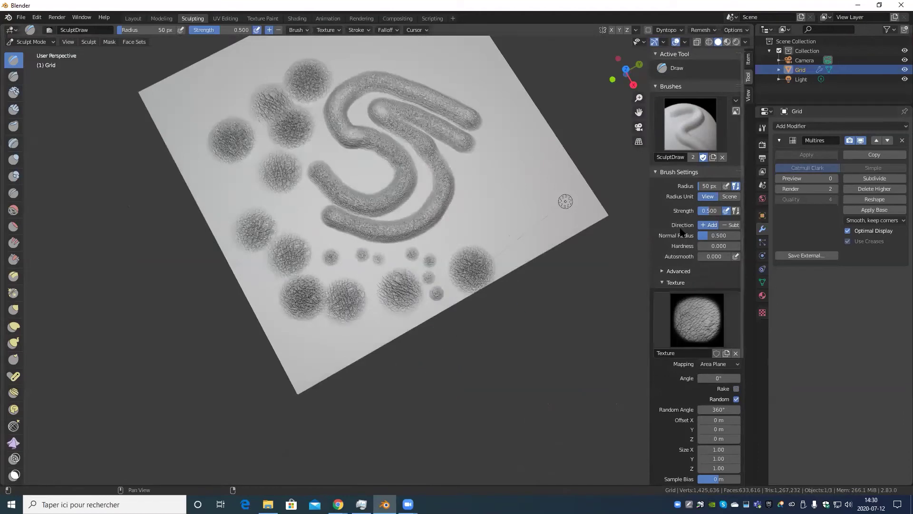
scroll(672, 343, "down", 5)
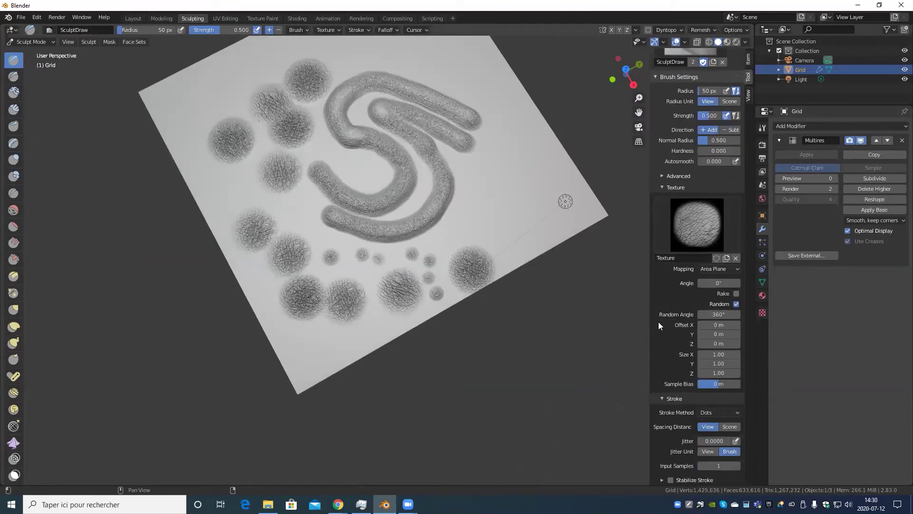
left_click(728, 268)
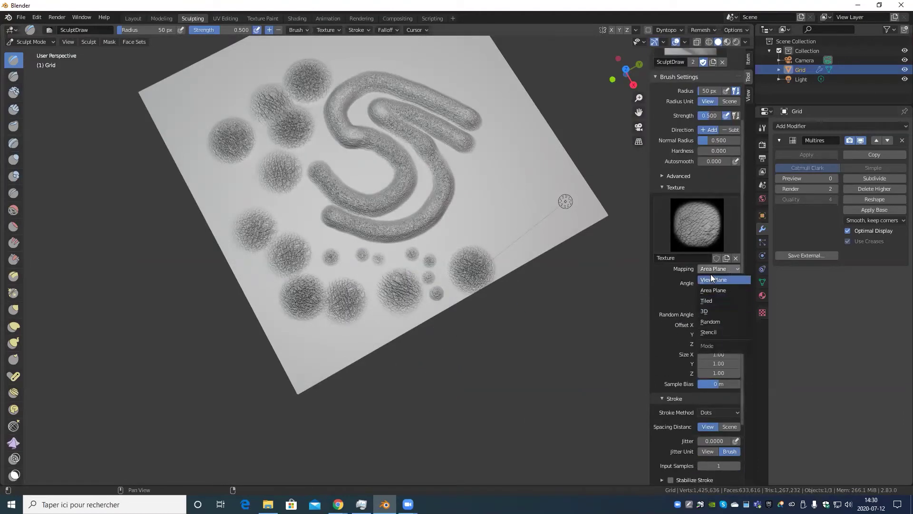
key("Escape")
left_click(719, 270)
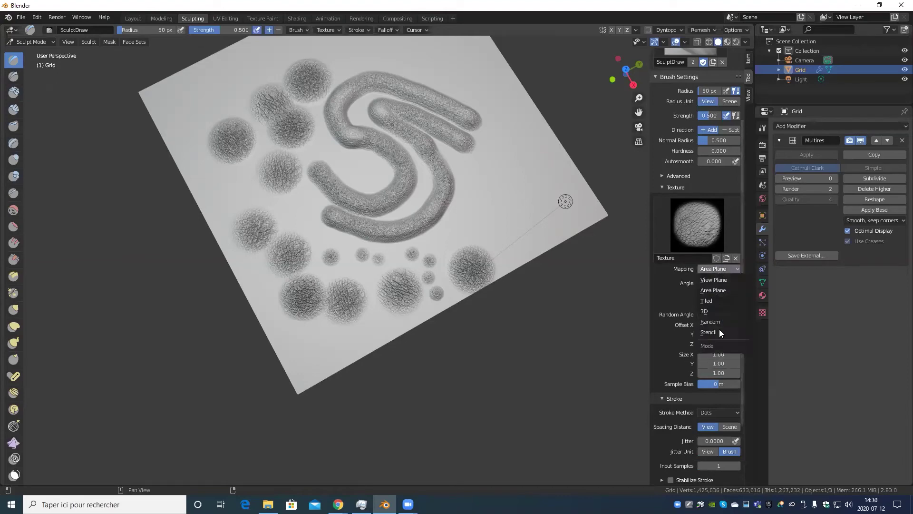
scroll(271, 392, "up", 5)
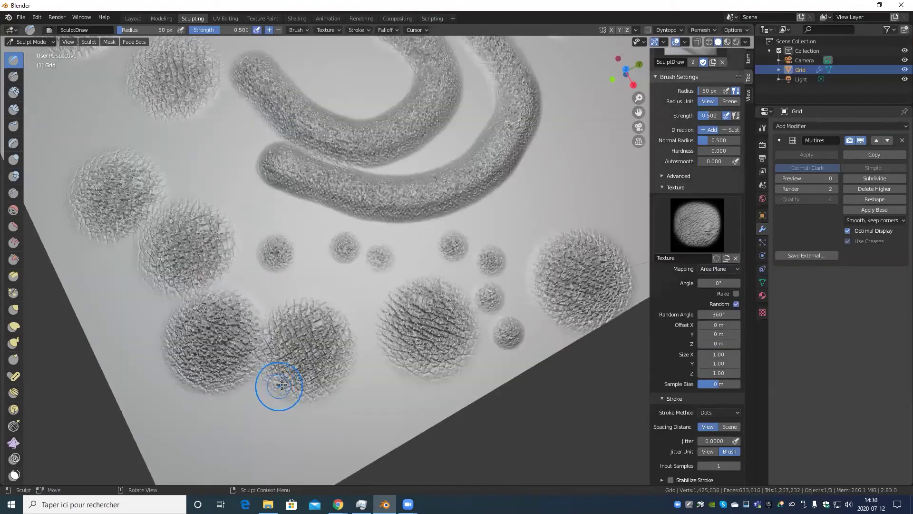
scroll(281, 381, "down", 7)
mouse_move(357, 360)
middle_mouse_down()
mouse_move(397, 294)
mouse_move(365, 316)
middle_mouse_up()
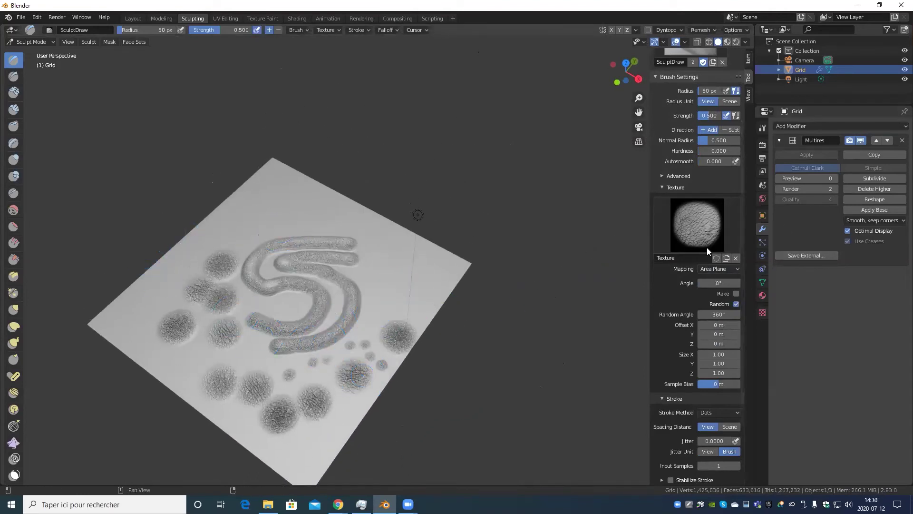
scroll(696, 464, "up", 5)
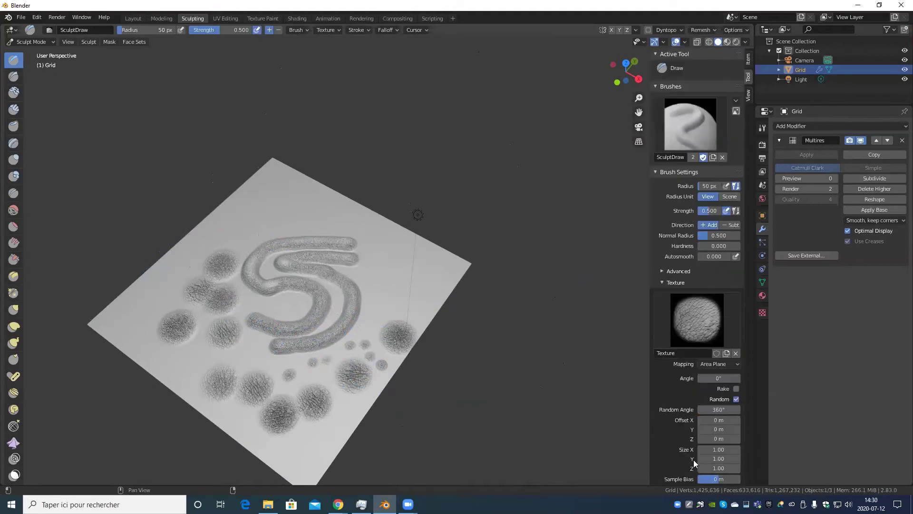
scroll(283, 245, "up", 2)
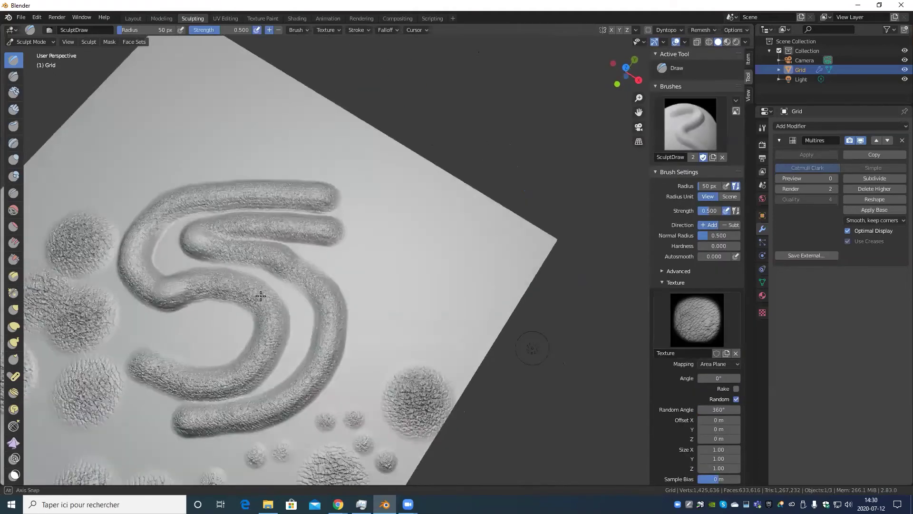
Step: Switch to Object Mode and delete the sculpted Grid object
middle_click_drag(265, 261, 244, 116)
scroll(244, 116, "down", 1)
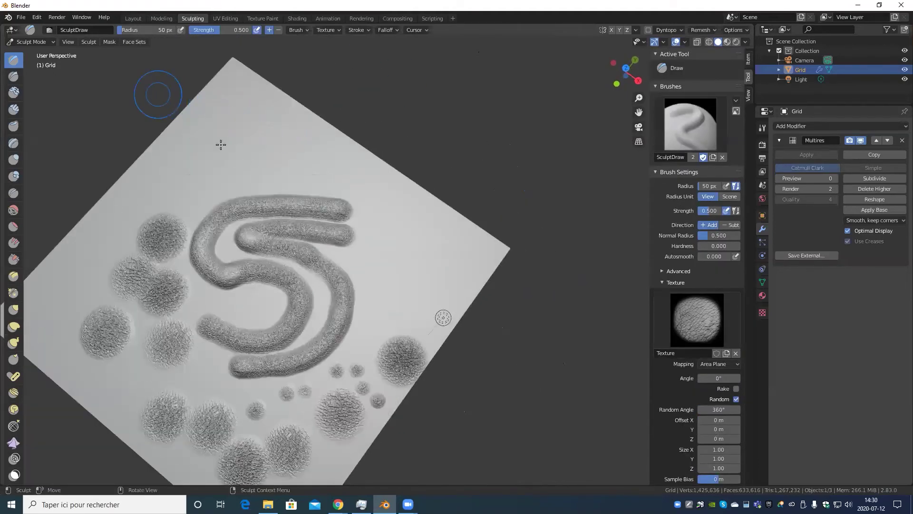
left_click(45, 43)
left_click(42, 51)
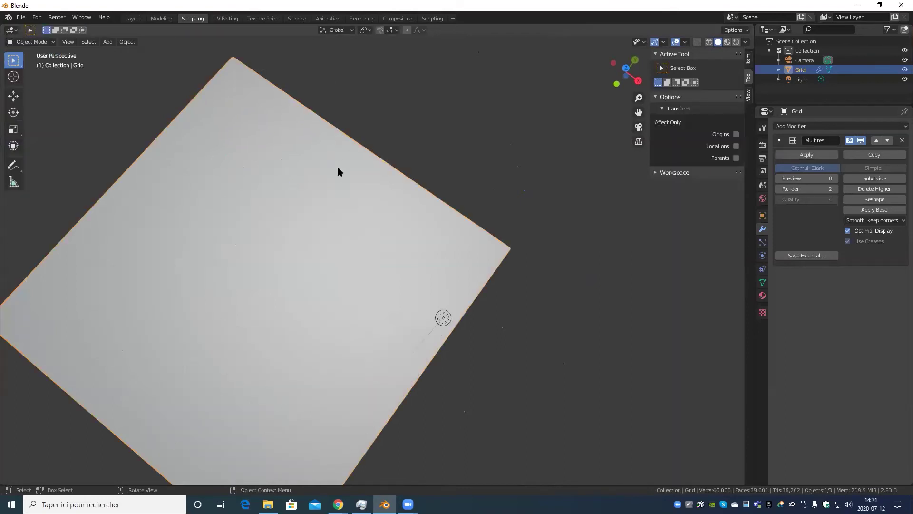
key("Delete")
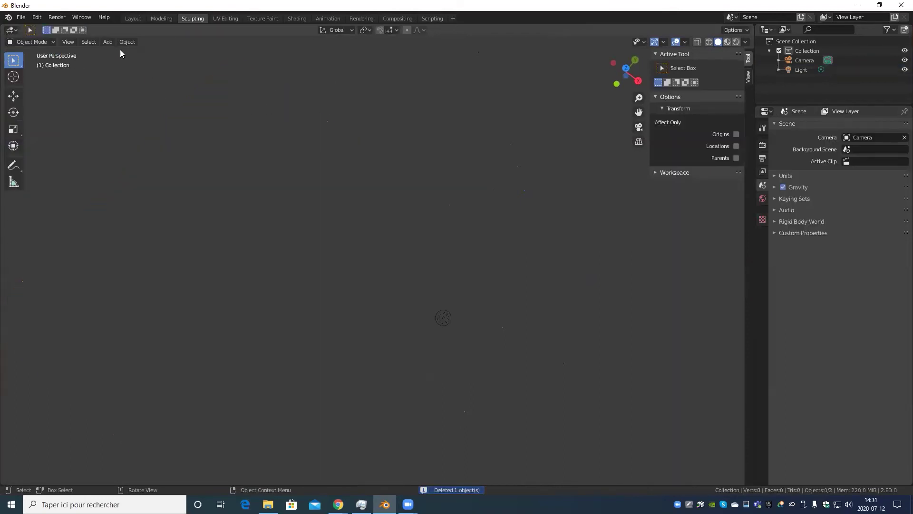
Step: Add a new default cube mesh and put it into Sculpt Mode
left_click(106, 42)
mouse_move(120, 53)
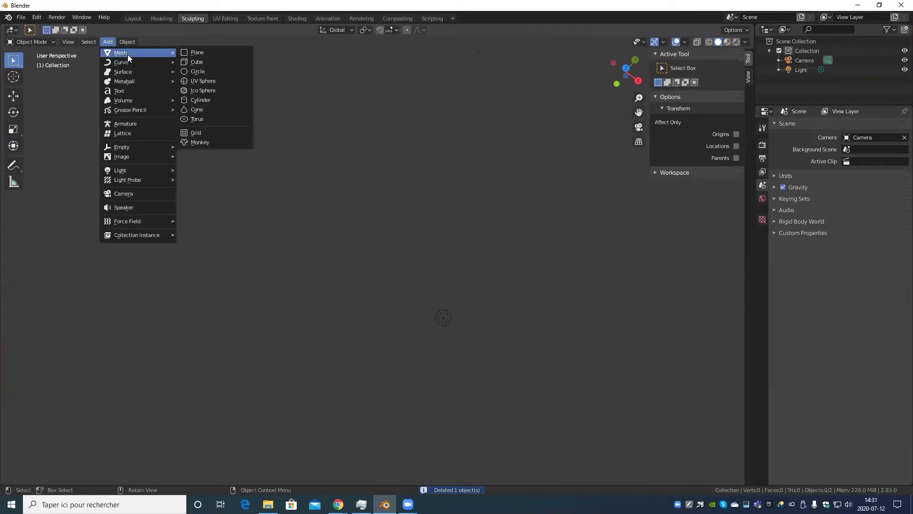
left_click(215, 62)
mouse_move(215, 62)
middle_mouse_down()
mouse_move(339, 239)
mouse_move(283, 306)
mouse_move(322, 218)
mouse_move(284, 261)
middle_mouse_up()
scroll(286, 224, "up", 4)
left_click(30, 42)
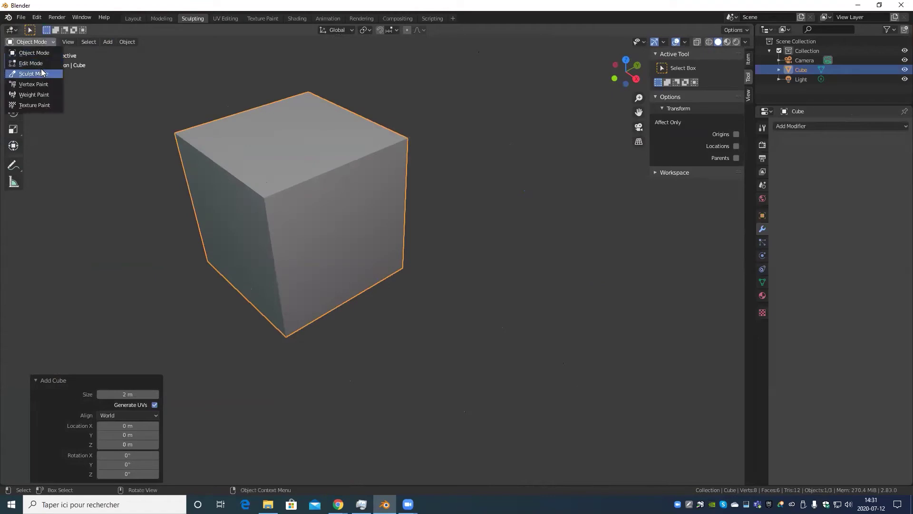
left_click(45, 77)
mouse_move(541, 272)
middle_mouse_down()
mouse_move(541, 214)
mouse_move(552, 321)
middle_mouse_up()
Step: Orbit to a frontal view of the cube and tick Dyntopo in the Tool sidebar
scroll(668, 395, "down", 4)
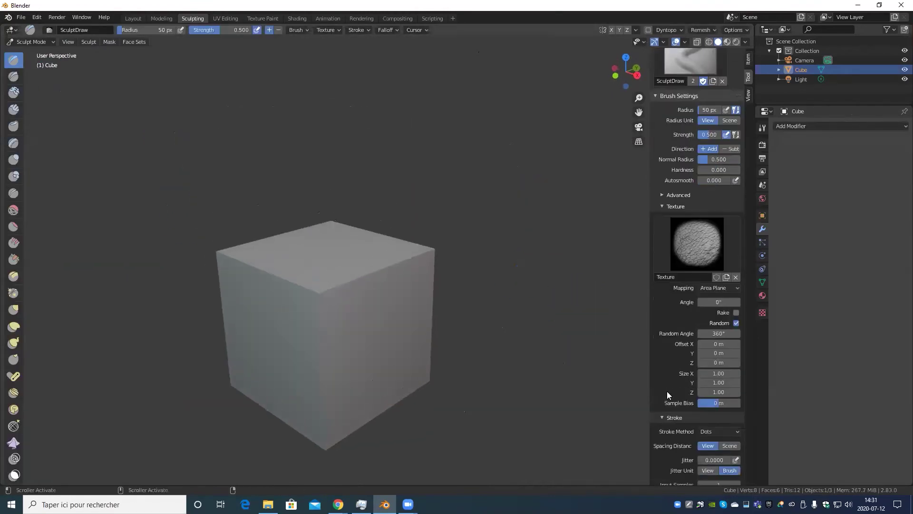
scroll(668, 392, "down", 5)
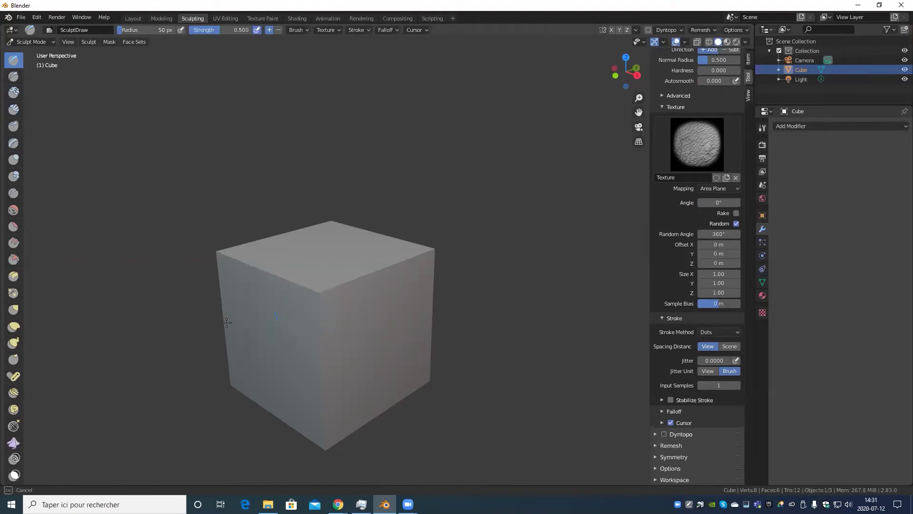
mouse_move(406, 240)
middle_mouse_down()
mouse_move(357, 310)
mouse_move(468, 241)
mouse_move(373, 265)
mouse_move(365, 291)
middle_mouse_up()
scroll(469, 240, "down", 3)
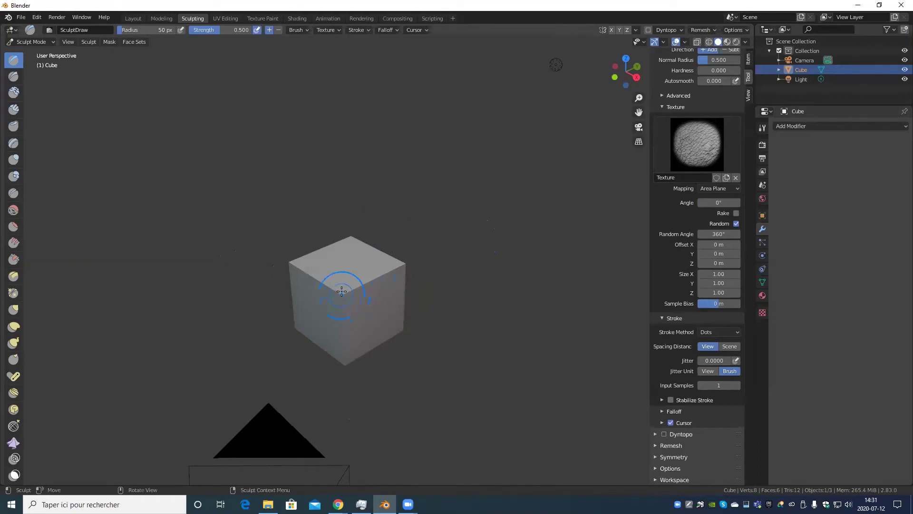
scroll(341, 290, "up", 5)
scroll(279, 350, "down", 5)
middle_click_drag(418, 322, 451, 317)
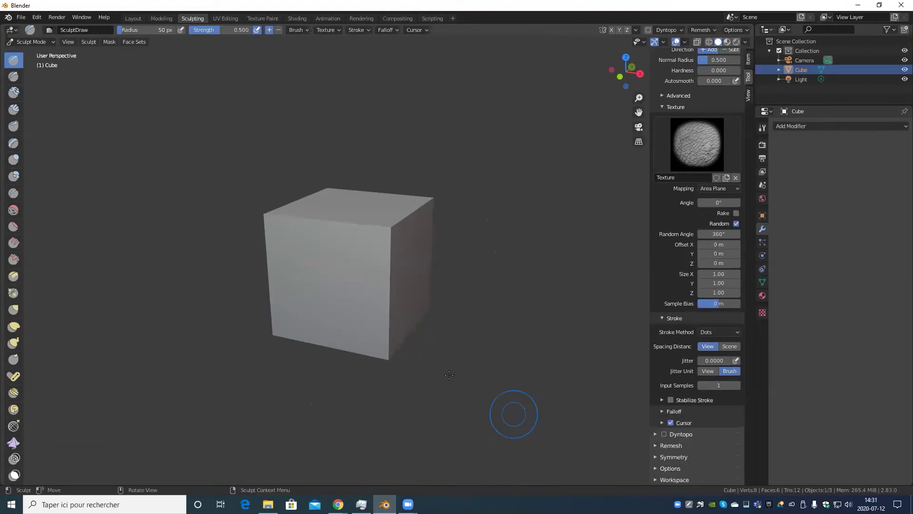
left_click(664, 434)
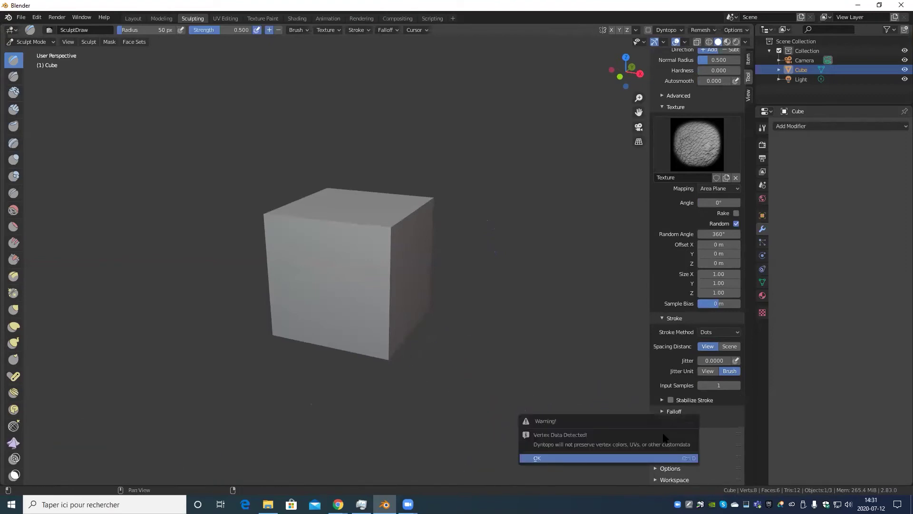
Step: Tick Dyntopo again and accept the Vertex Data Detected warning with OK
left_click(576, 456)
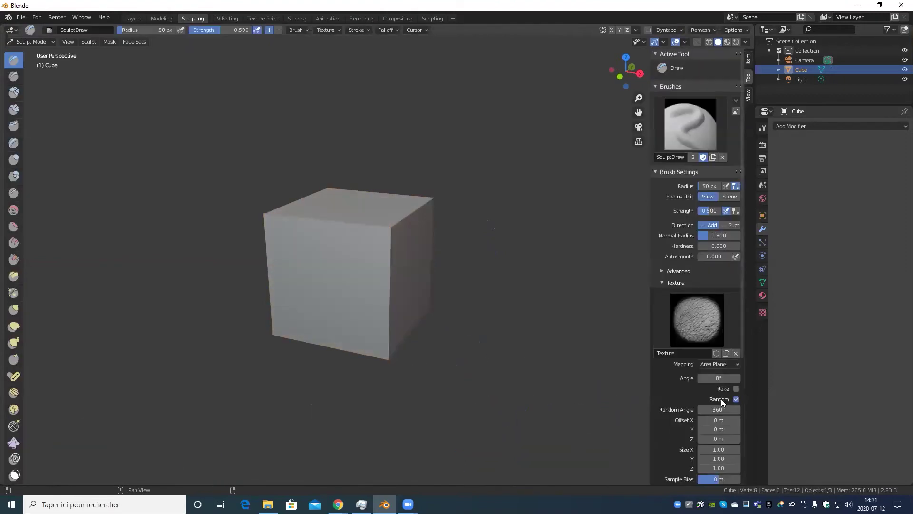
scroll(679, 439, "down", 5)
scroll(675, 436, "down", 3)
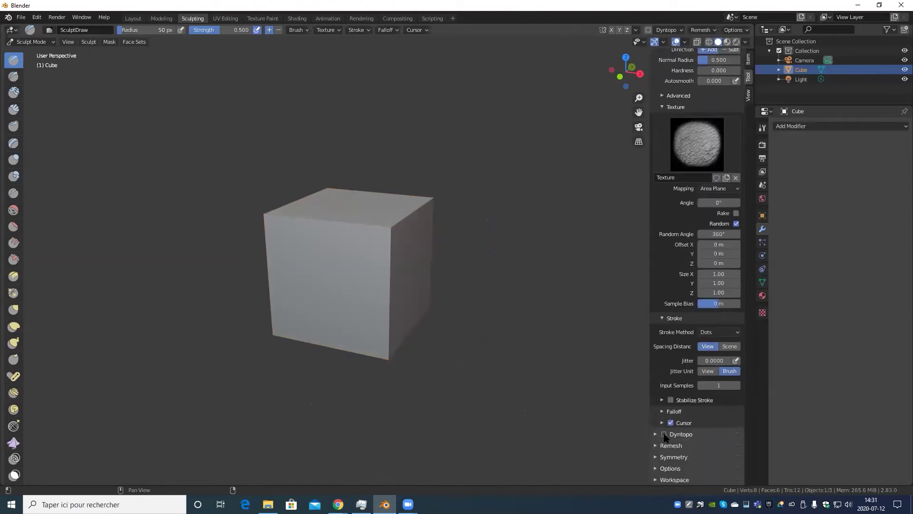
left_click(664, 434)
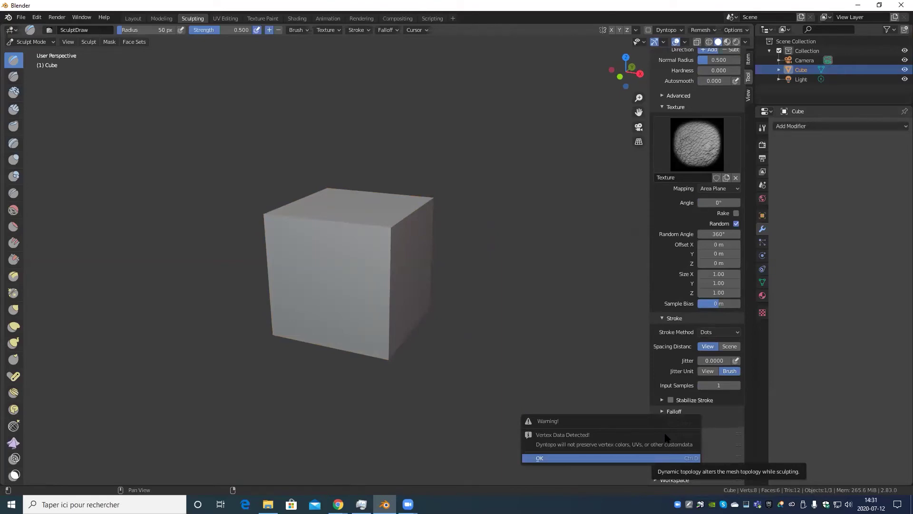
left_click(655, 457)
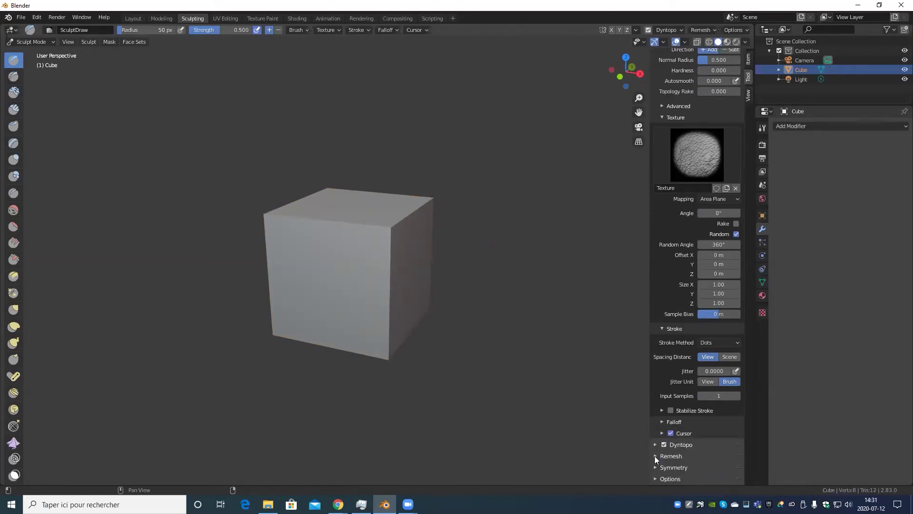
scroll(285, 295, "up", 4)
Step: Draw-brush ridges over the cube's top edge, left side and middle, growing it to 1,049 vertices
scroll(422, 179, "up", 2)
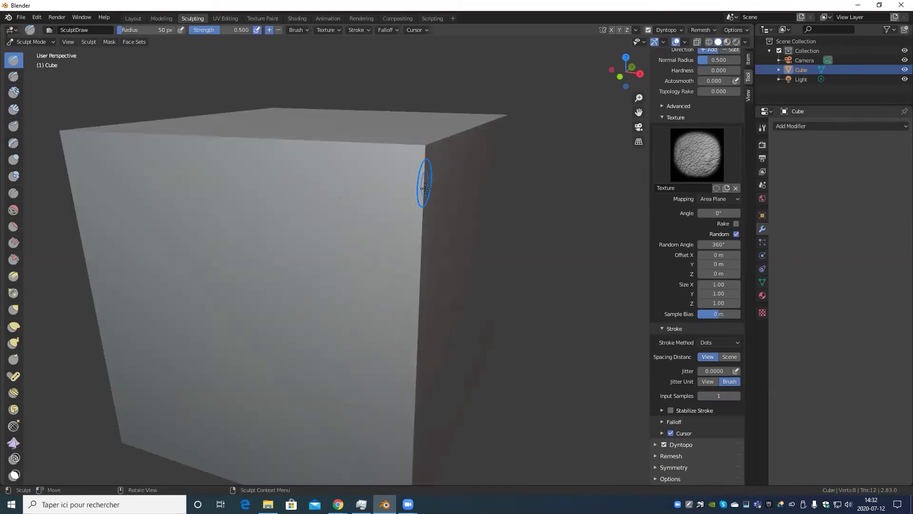
middle_click_drag(422, 179, 407, 206)
scroll(389, 263, "down", 5)
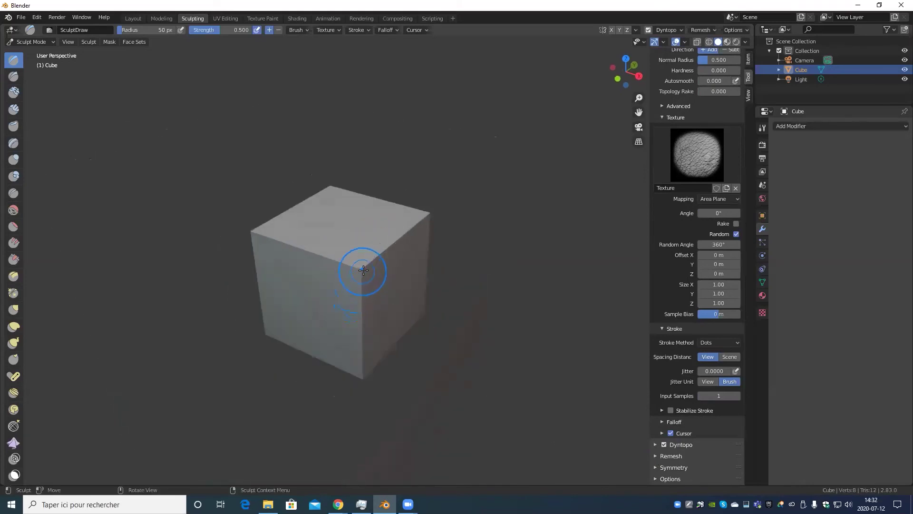
mouse_move(363, 270)
left_mouse_down()
mouse_move(376, 262)
mouse_move(347, 266)
left_mouse_up()
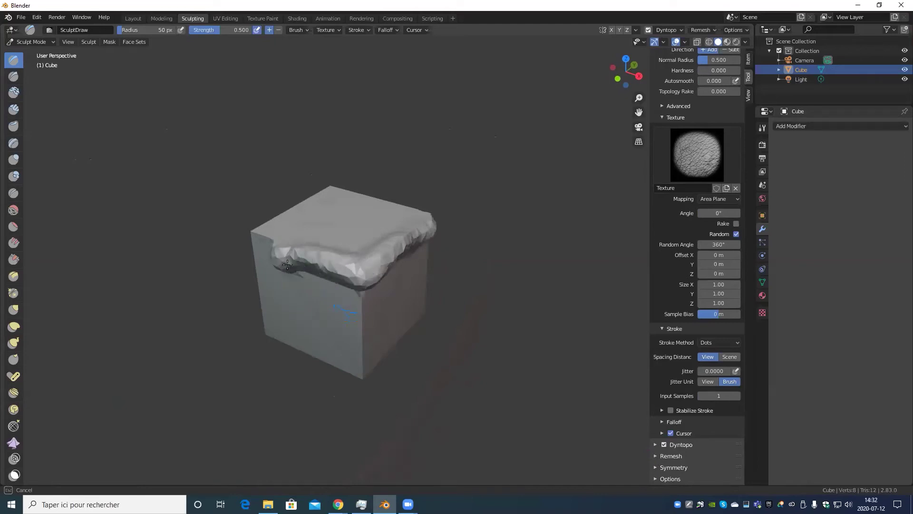
mouse_move(287, 264)
left_mouse_down()
mouse_move(285, 314)
mouse_move(343, 340)
mouse_move(379, 326)
left_mouse_up()
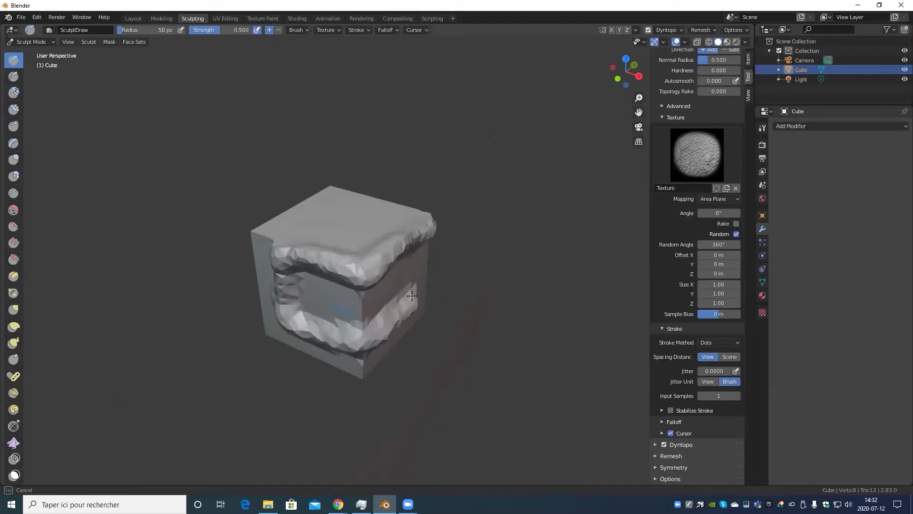
mouse_move(403, 289)
left_mouse_down()
mouse_move(355, 314)
mouse_move(310, 301)
left_mouse_up()
mouse_move(425, 326)
middle_mouse_down()
mouse_move(407, 295)
mouse_move(397, 373)
middle_mouse_up()
scroll(399, 300, "up", 5)
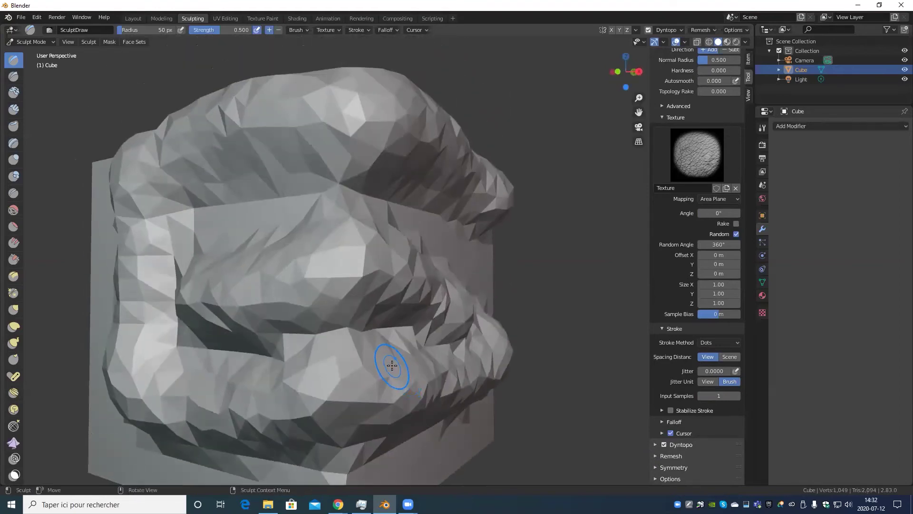
scroll(426, 366, "down", 5)
scroll(425, 371, "up", 5)
Step: Switch the viewport to Wireframe shading and orbit around the cube's triangulated mesh
key("z")
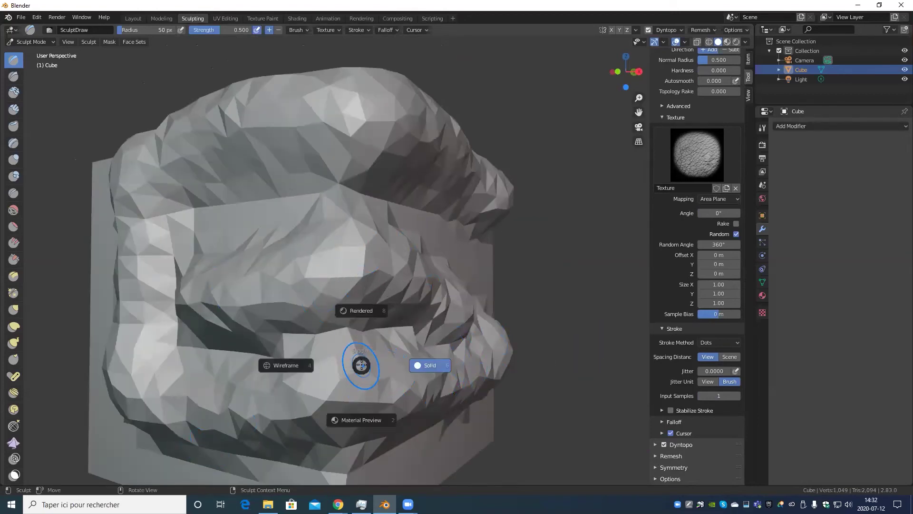
left_click(299, 364)
mouse_move(298, 364)
middle_mouse_down()
mouse_move(592, 319)
mouse_move(458, 265)
mouse_move(400, 285)
middle_mouse_up()
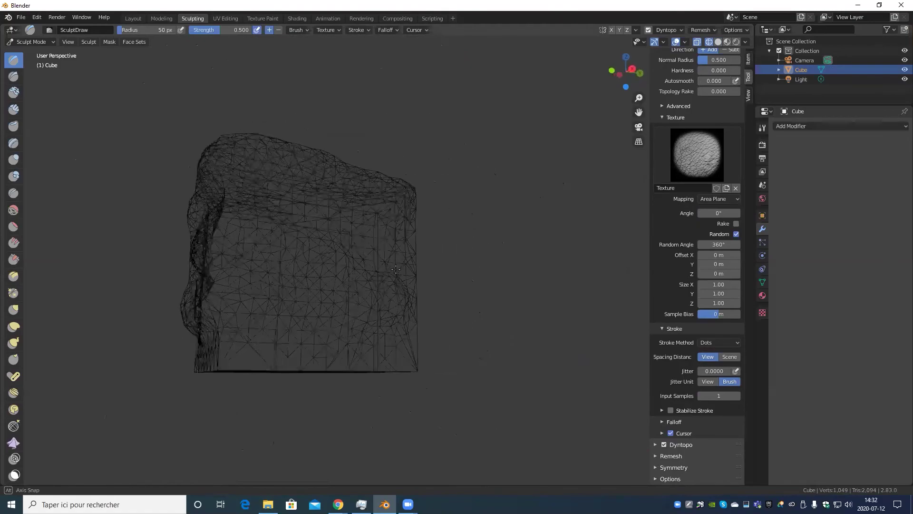
scroll(399, 285, "up", 5)
scroll(432, 271, "down", 5)
mouse_move(477, 268)
middle_mouse_down()
mouse_move(414, 306)
mouse_move(145, 279)
middle_mouse_up()
scroll(253, 284, "up", 5)
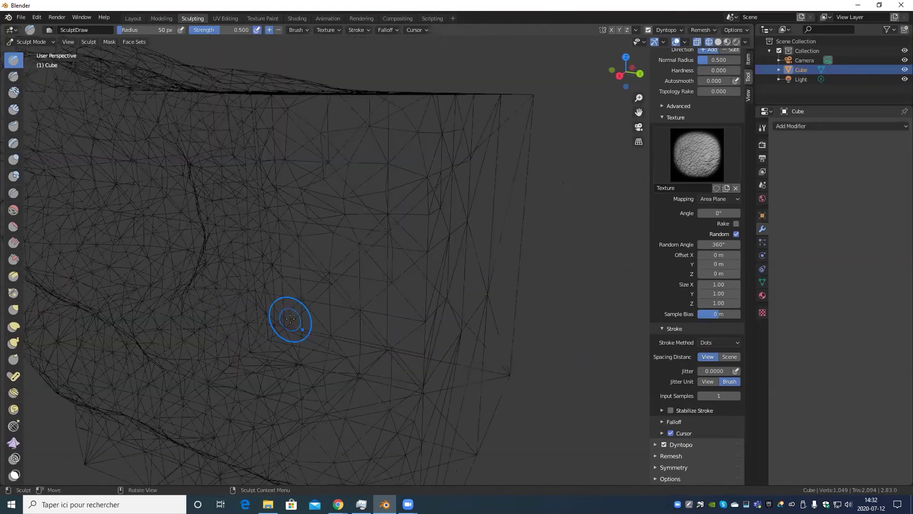
middle_click_drag(218, 320, 296, 280)
scroll(277, 295, "down", 5)
scroll(183, 269, "up", 5)
middle_click_drag(184, 269, 292, 288)
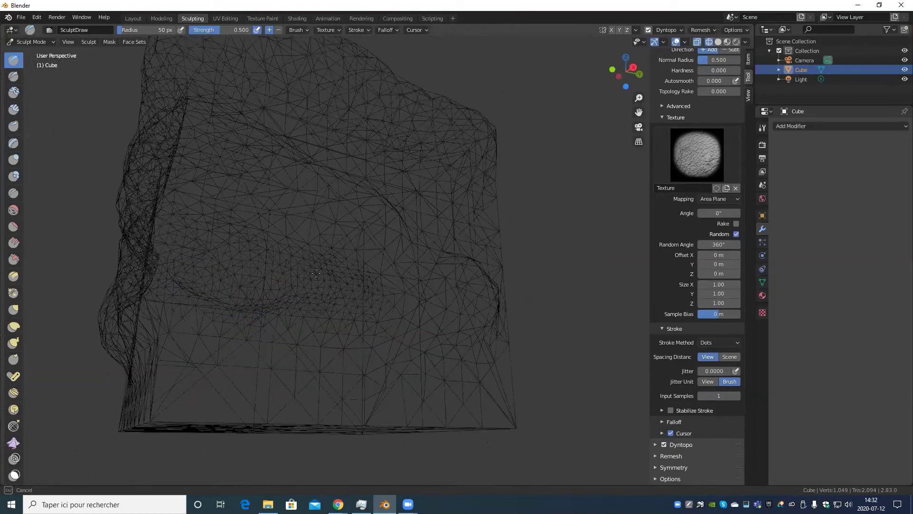
scroll(411, 319, "up", 3)
Step: Draw dense dyntopo strokes across the cube, growing it to 3,094 vertices
left_click_drag(296, 326, 458, 428)
scroll(458, 428, "down", 3)
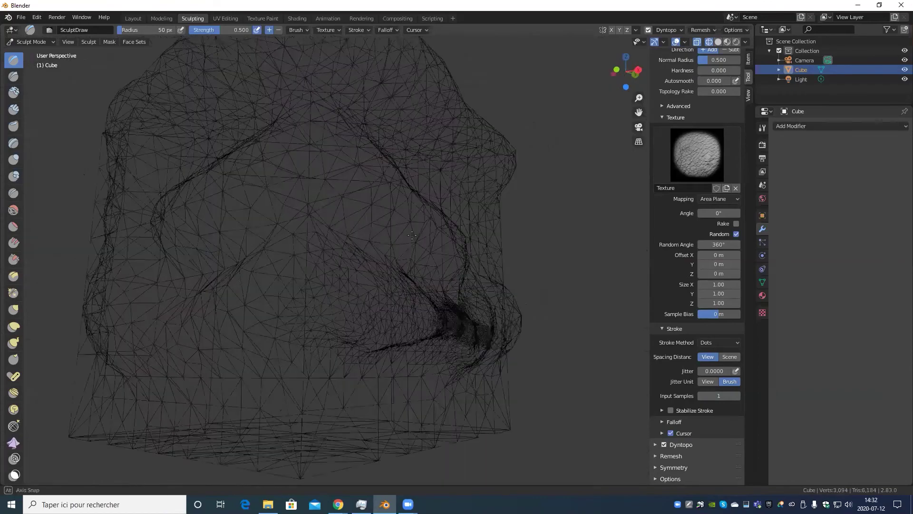
mouse_move(458, 428)
middle_mouse_down()
mouse_move(431, 256)
mouse_move(363, 261)
middle_mouse_up()
scroll(430, 257, "down", 3)
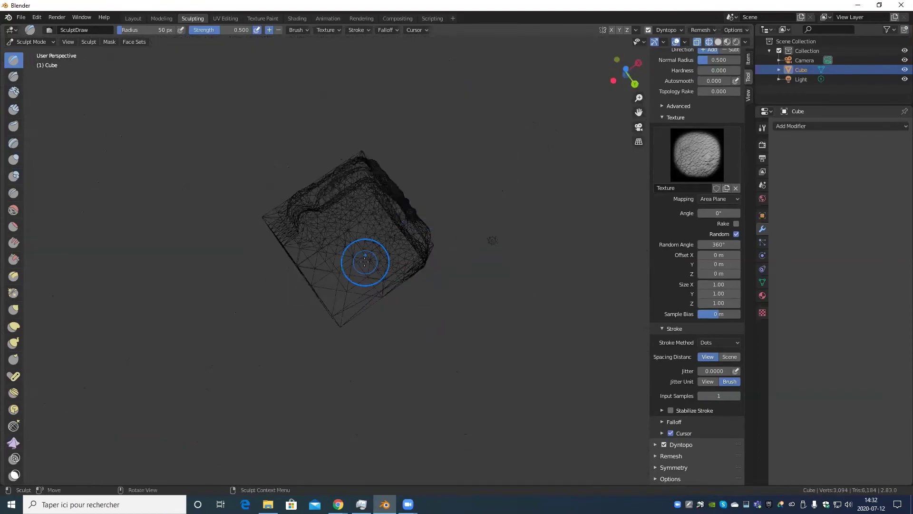
scroll(354, 289, "up", 5)
scroll(354, 289, "down", 5)
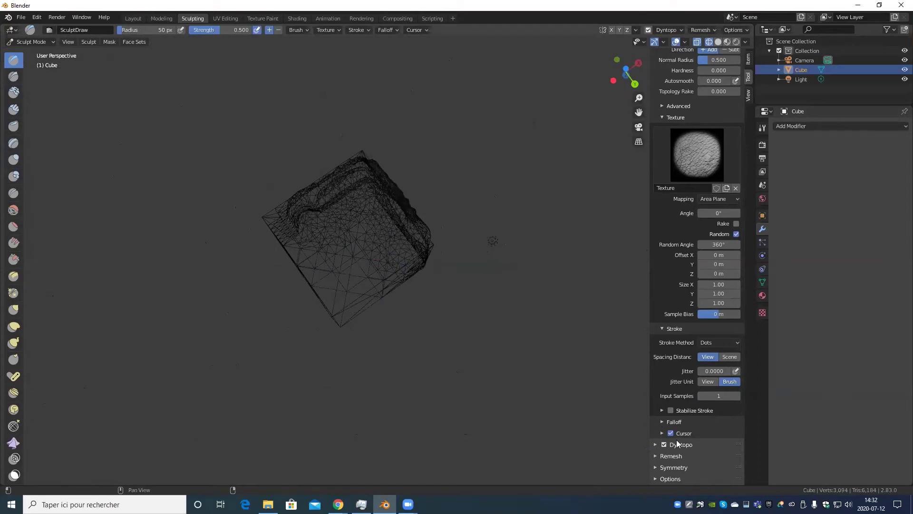
scroll(680, 390, "down", 1)
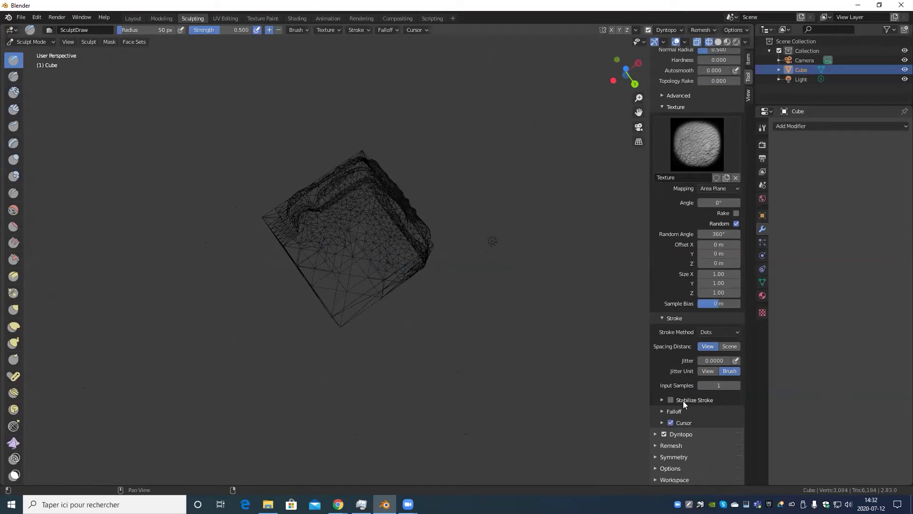
Step: Expand the Dyntopo panel (Detail Size 6.00 px) and sculpt detail across the front face
left_click(655, 434)
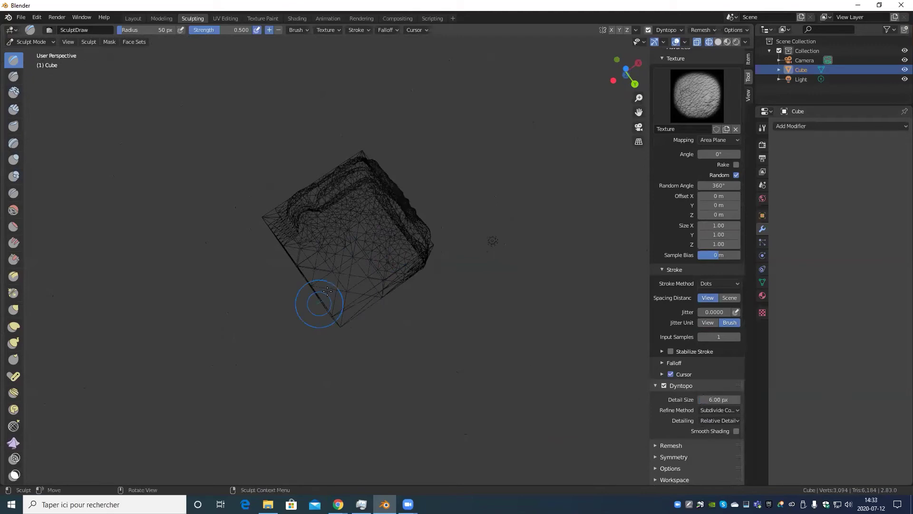
left_click_drag(328, 290, 344, 272)
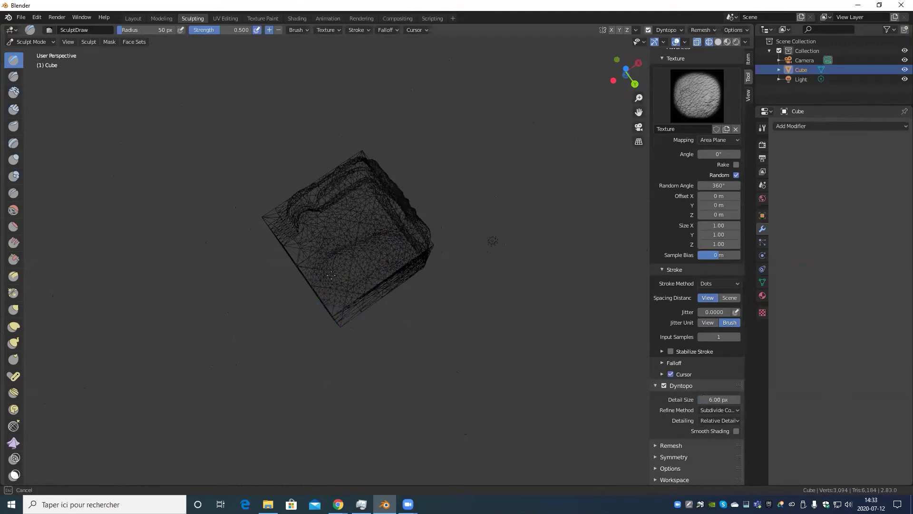
scroll(382, 252, "up", 3)
scroll(363, 295, "up", 2)
Step: Sculpt more detail into the cube's lower left, reaching 7,869 vertices, and orbit to see it all
left_click_drag(404, 228, 224, 309)
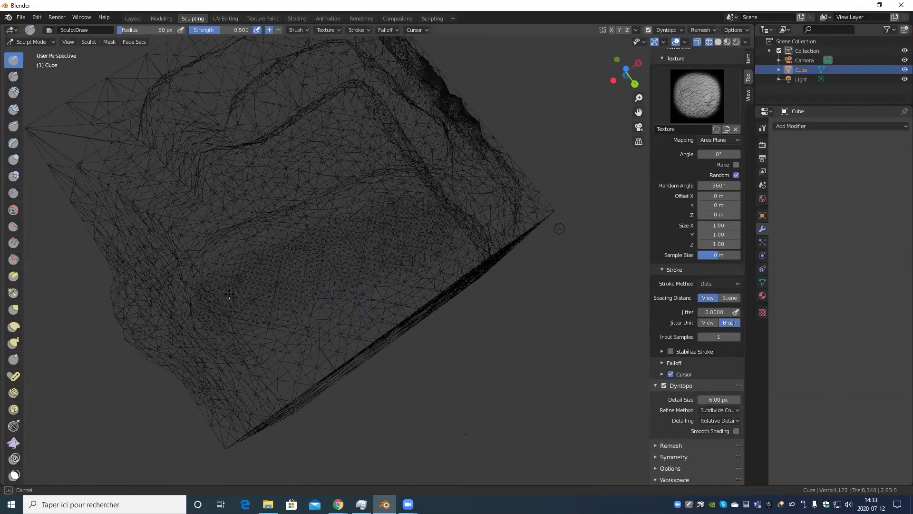
mouse_move(285, 293)
left_mouse_down()
mouse_move(245, 371)
mouse_move(369, 379)
left_mouse_up()
scroll(369, 379, "down", 5)
mouse_move(369, 379)
middle_mouse_down()
mouse_move(486, 299)
mouse_move(499, 262)
mouse_move(139, 346)
middle_mouse_up()
scroll(322, 310, "up", 3)
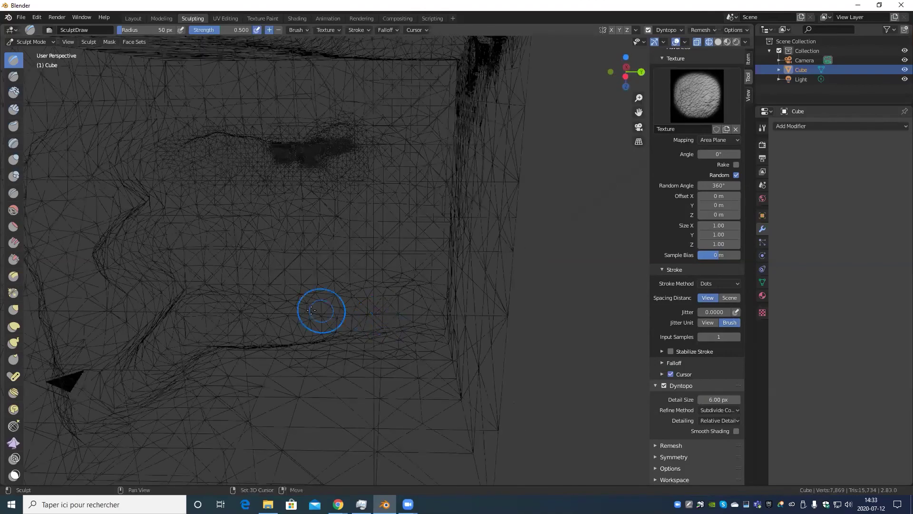
scroll(339, 322, "up", 2)
middle_click_drag(338, 322, 418, 297)
scroll(418, 297, "down", 4)
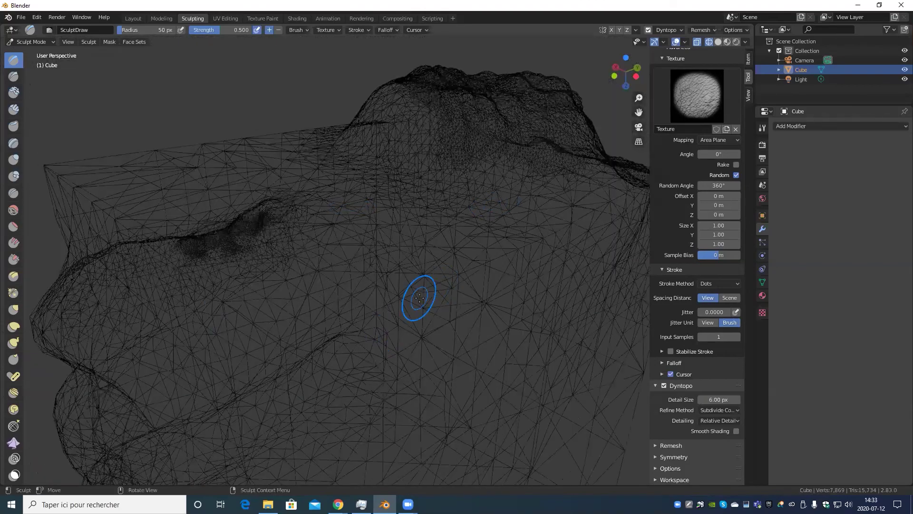
Step: Return the viewport to Solid shading and orbit close to the textured top area
key("z")
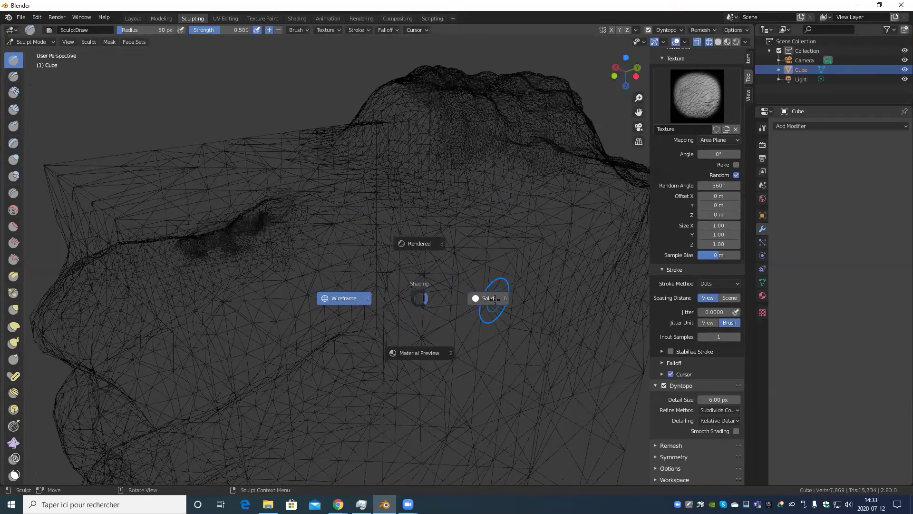
left_click(494, 298)
scroll(495, 299, "down", 5)
mouse_move(481, 302)
middle_mouse_down()
mouse_move(575, 290)
mouse_move(533, 307)
mouse_move(234, 91)
middle_mouse_up()
scroll(362, 361, "up", 5)
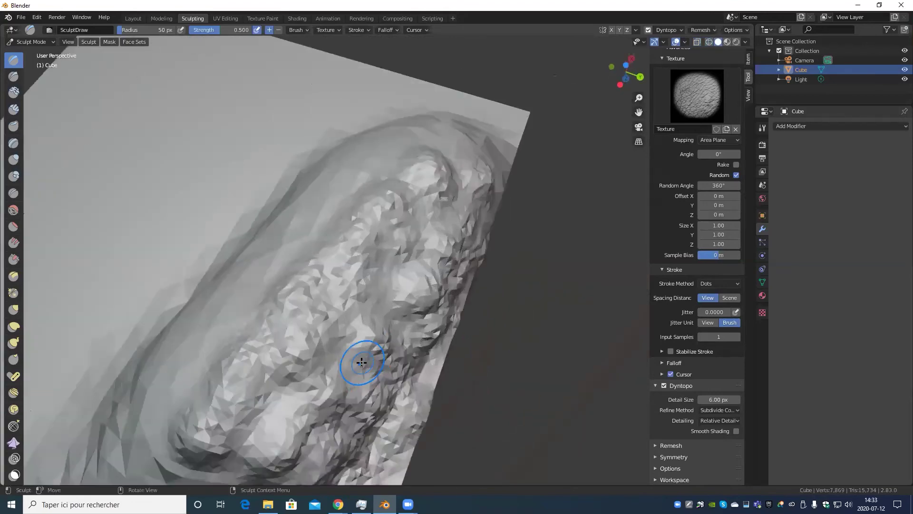
mouse_move(361, 362)
middle_mouse_down()
mouse_move(316, 179)
mouse_move(272, 316)
middle_mouse_up()
scroll(316, 179, "down", 4)
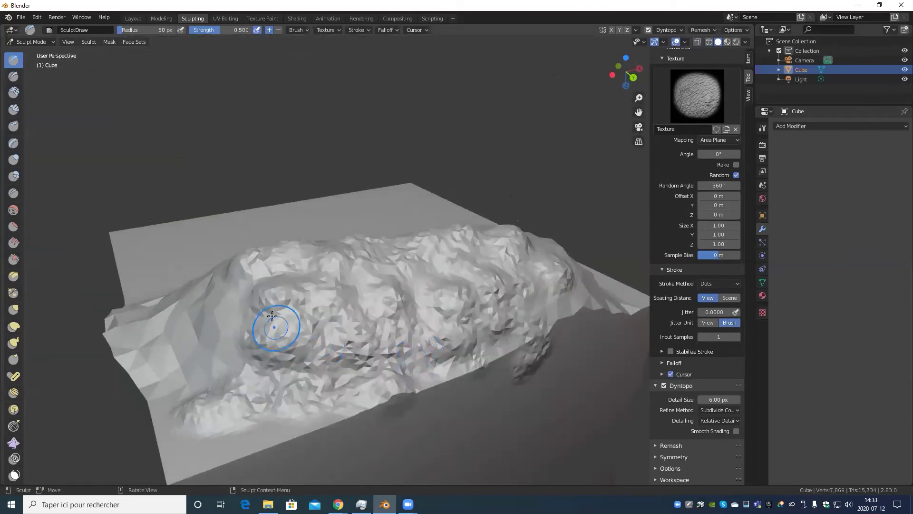
scroll(412, 343, "up", 5)
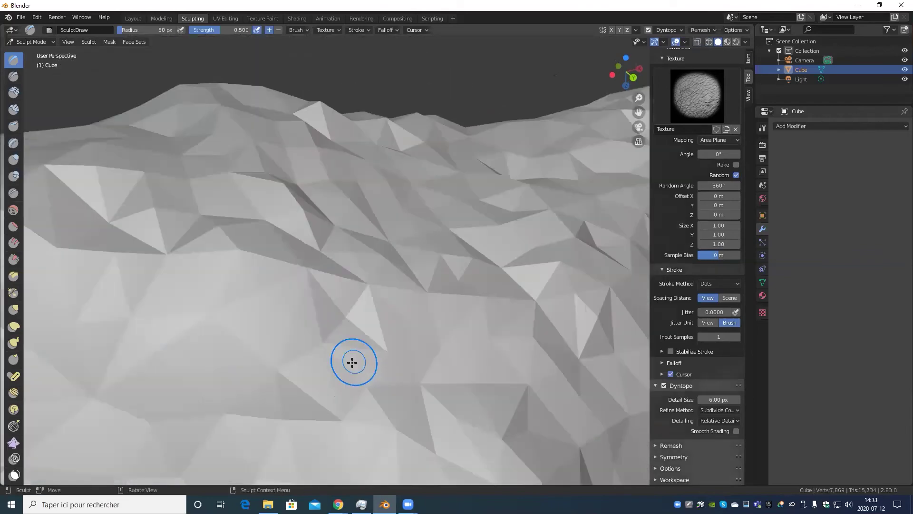
scroll(356, 352, "up", 4)
Step: Sculpt small dabs on the close-up surface and orbit around the cube
mouse_move(401, 342)
left_mouse_down()
mouse_move(419, 299)
mouse_move(386, 422)
mouse_move(509, 416)
mouse_move(404, 320)
left_mouse_up()
scroll(419, 352, "down", 6)
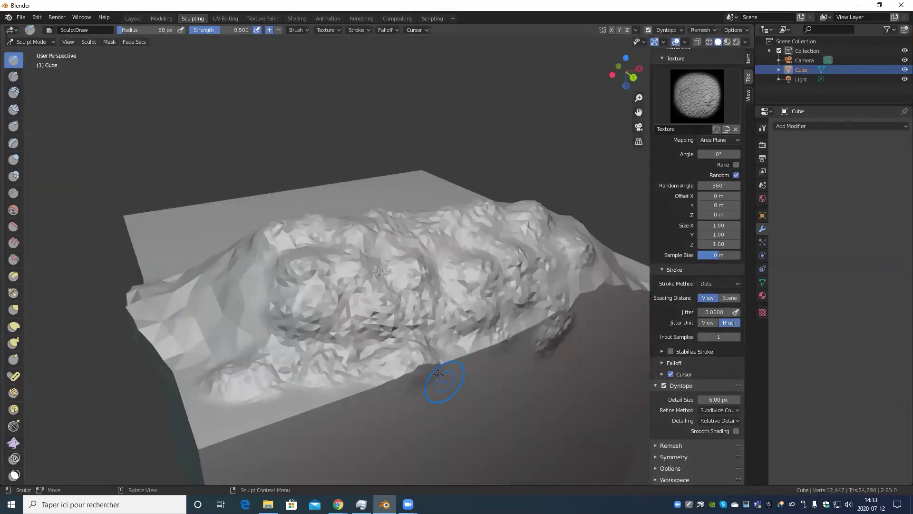
scroll(428, 380, "down", 3)
mouse_move(418, 366)
middle_mouse_down()
mouse_move(357, 387)
mouse_move(350, 361)
middle_mouse_up()
scroll(343, 395, "up", 4)
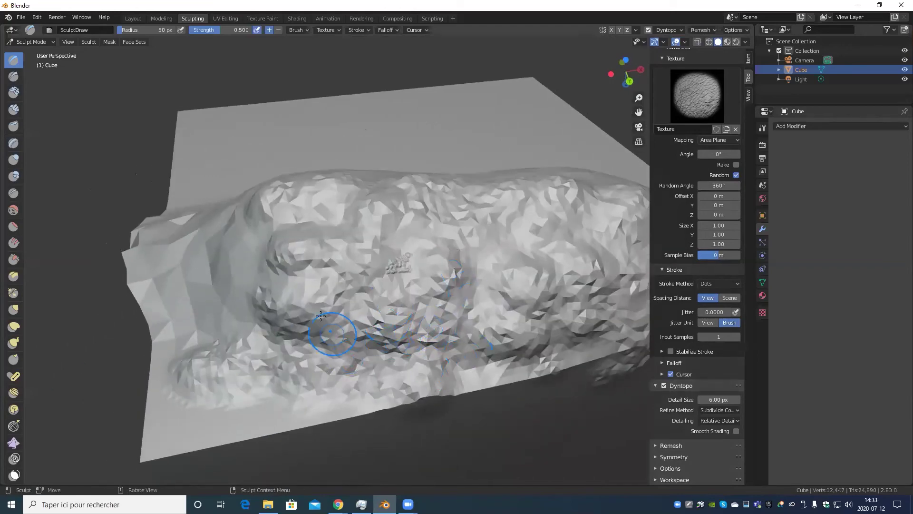
scroll(397, 271, "down", 3)
scroll(407, 271, "up", 5)
scroll(379, 261, "down", 5)
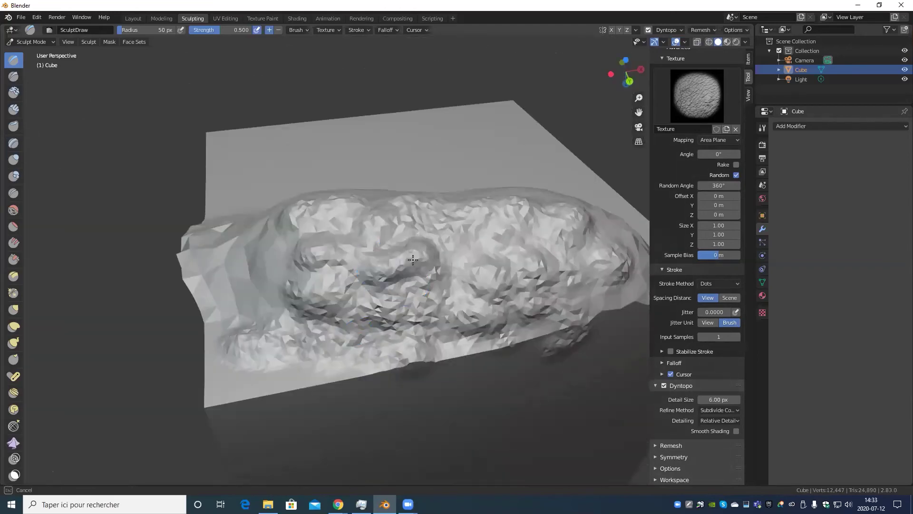
Step: Switch off Dyntopo in the Tool sidebar and expand the Remesh panel
scroll(419, 285, "up", 5)
scroll(444, 320, "up", 2)
scroll(419, 319, "up", 2)
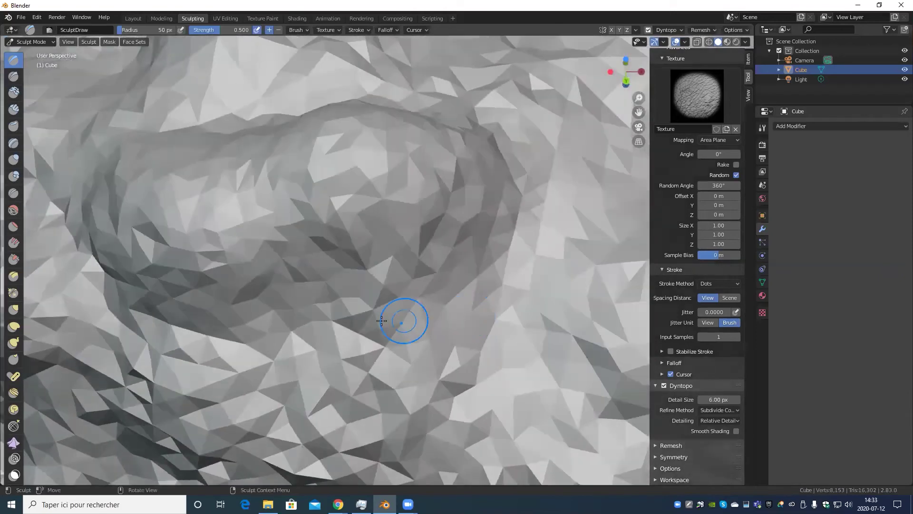
scroll(381, 320, "down", 5)
middle_click_drag(379, 319, 517, 319)
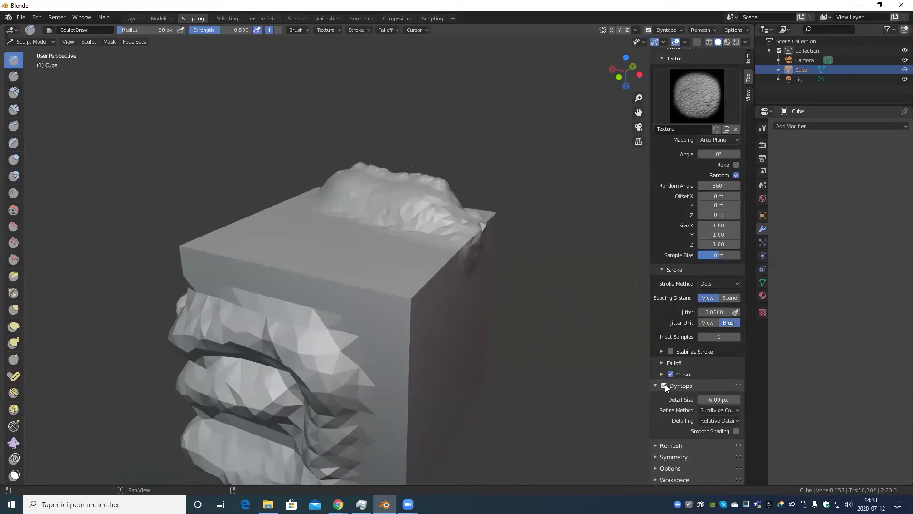
left_click(665, 386)
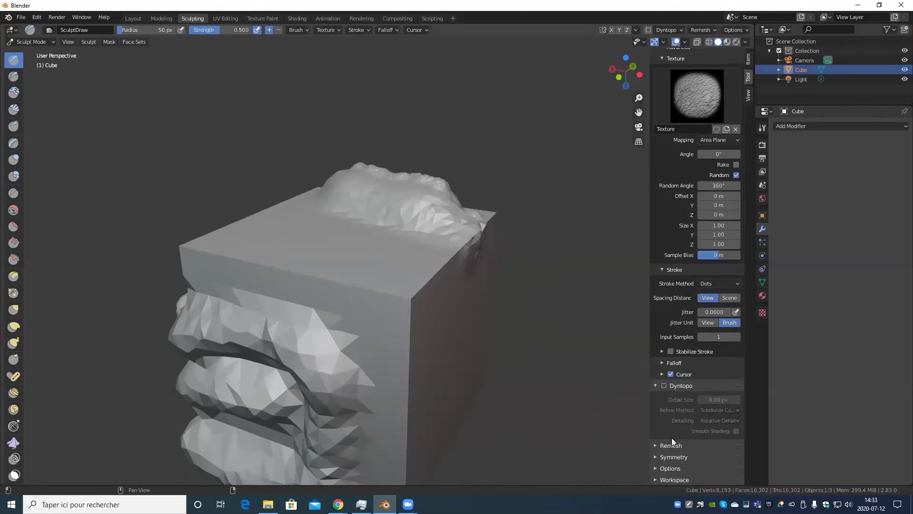
left_click(655, 446)
Step: Voxel-remesh the cube at 0.1 m voxel size, reducing it to 3,330 vertices
scroll(298, 236, "down", 5)
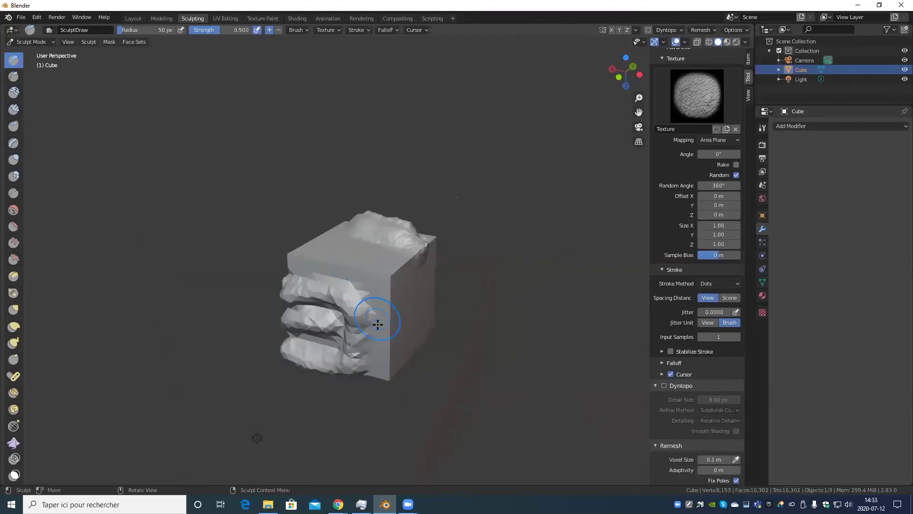
middle_click_drag(377, 320, 395, 363)
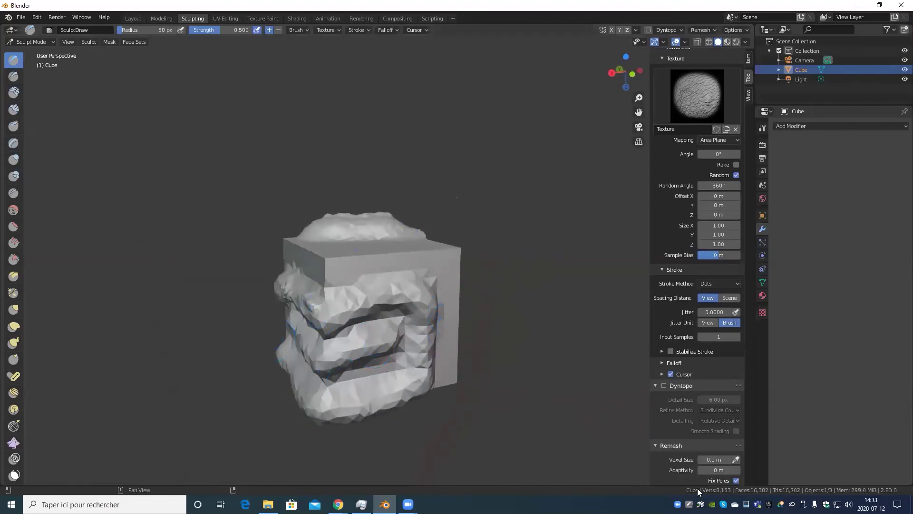
scroll(688, 454, "down", 3)
left_click(697, 475)
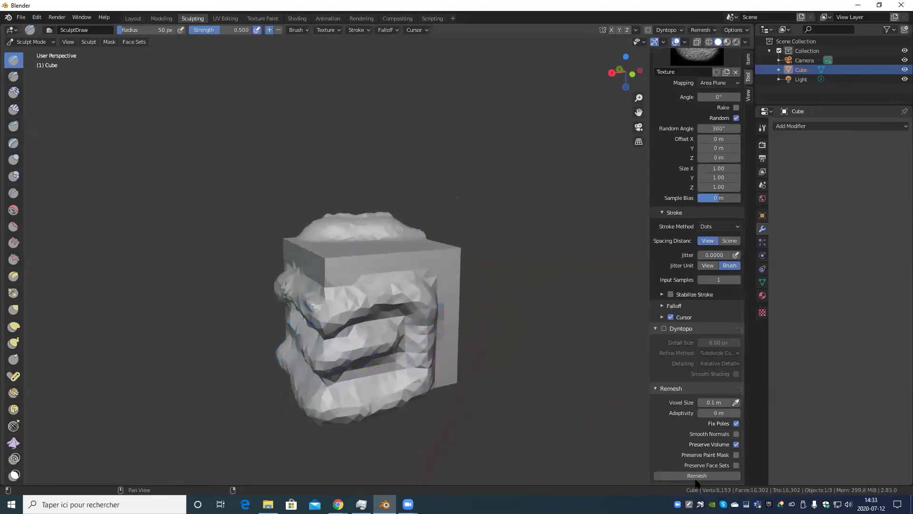
scroll(383, 319, "up", 4)
mouse_move(383, 320)
middle_mouse_down()
mouse_move(320, 343)
mouse_move(512, 310)
middle_mouse_up()
scroll(363, 341, "down", 2)
Step: Add a level-2 Multires modifier with Ctrl+2, smoothing the cube to 119,808 vertices
scroll(459, 319, "down", 5)
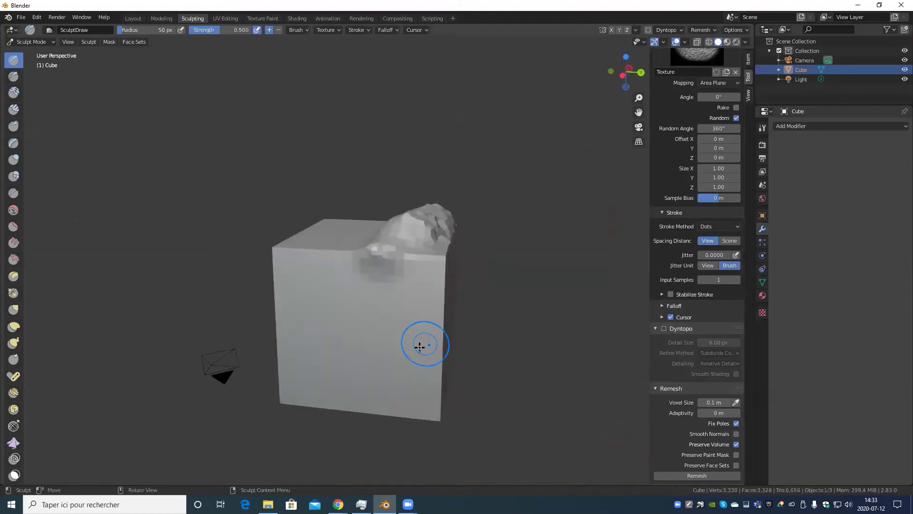
scroll(418, 347, "up", 5)
scroll(423, 350, "down", 5)
middle_click_drag(304, 377, 366, 363)
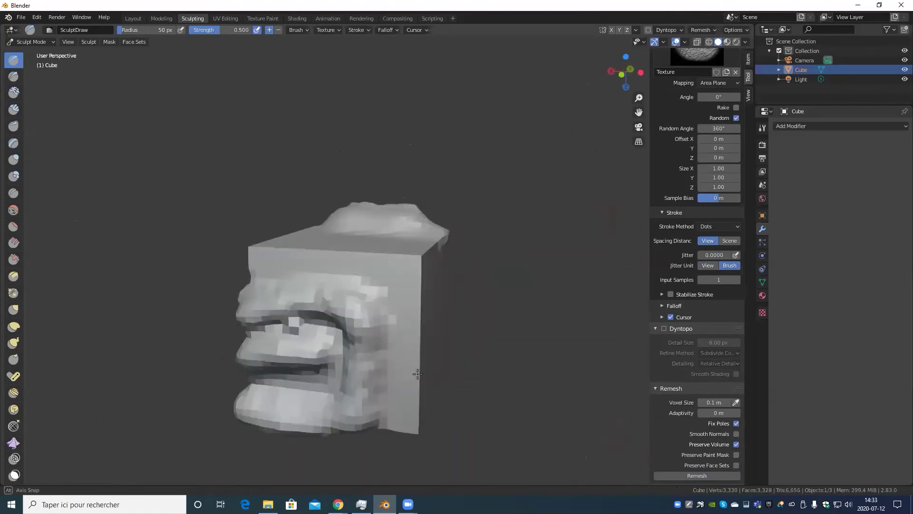
scroll(428, 373, "down", 2)
scroll(403, 374, "up", 4)
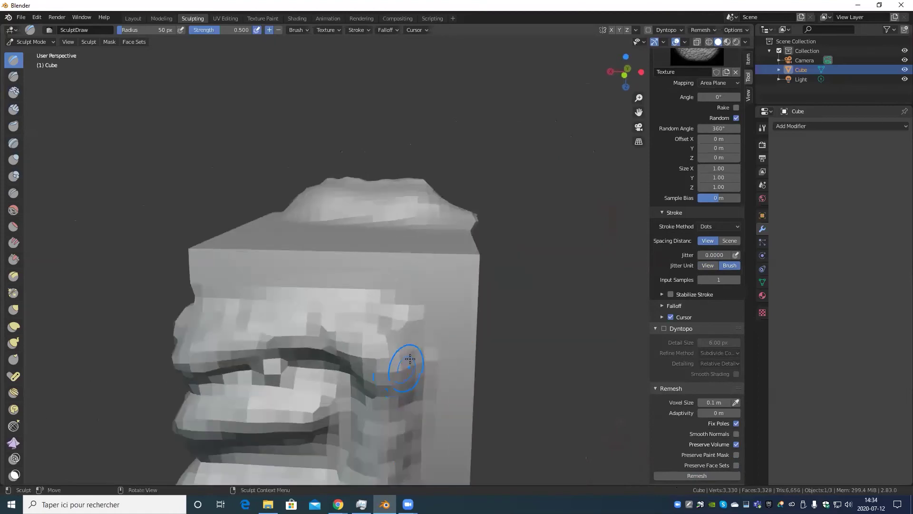
scroll(367, 375, "up", 2)
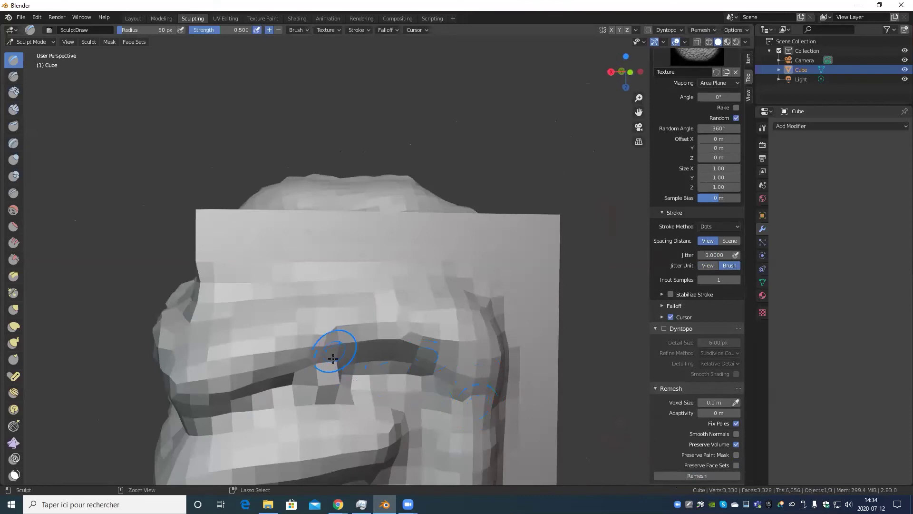
scroll(358, 328, "down", 3)
key("ctrl+2")
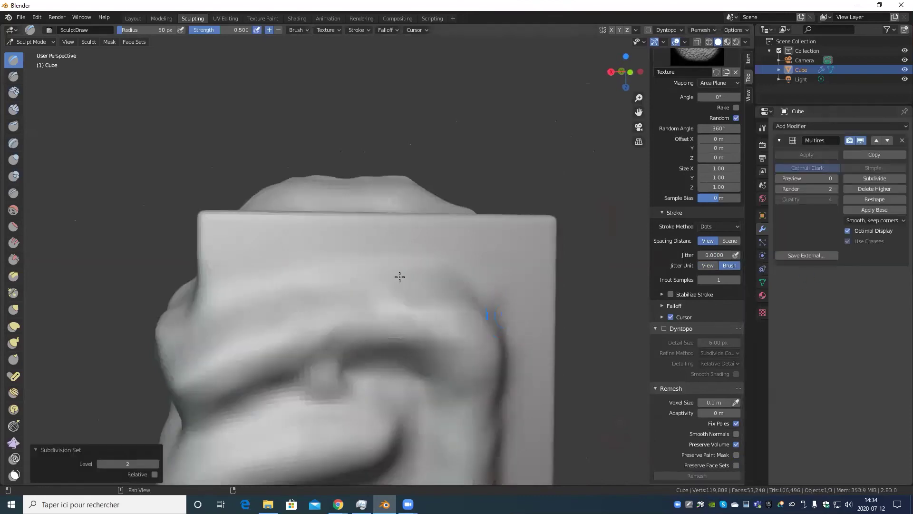
Step: Sculpt rough Draw strokes across the cube's front face and along its bottom edge
mouse_move(400, 275)
middle_mouse_down()
mouse_move(403, 300)
mouse_move(392, 285)
middle_mouse_up()
mouse_move(311, 311)
left_mouse_down()
mouse_move(430, 327)
mouse_move(338, 428)
mouse_move(339, 443)
left_mouse_up()
mouse_move(338, 443)
middle_mouse_down()
mouse_move(422, 414)
mouse_move(472, 418)
middle_mouse_up()
mouse_move(490, 423)
left_mouse_down()
mouse_move(366, 428)
mouse_move(280, 419)
left_mouse_up()
mouse_move(326, 360)
middle_mouse_down()
mouse_move(358, 424)
mouse_move(378, 361)
middle_mouse_up()
scroll(432, 306, "up", 4)
scroll(463, 296, "down", 5)
Step: Build a bumpy ridge over the cube's top face and down its right ridge
middle_click_drag(462, 296, 415, 288)
mouse_move(414, 288)
left_mouse_down()
mouse_move(395, 328)
mouse_move(371, 285)
mouse_move(395, 238)
mouse_move(415, 265)
mouse_move(401, 326)
left_mouse_up()
scroll(418, 333, "up", 4)
middle_click_drag(418, 332, 387, 251)
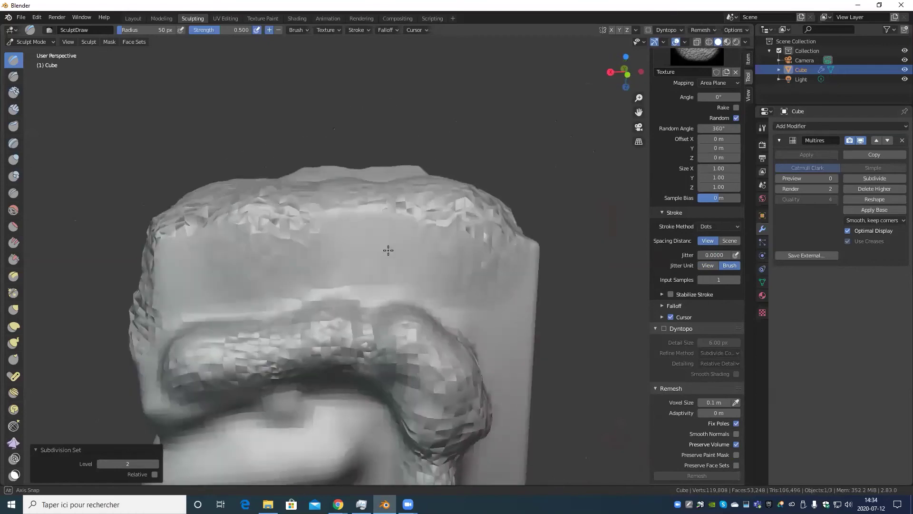
scroll(269, 266, "down", 5)
mouse_move(347, 255)
left_mouse_down()
mouse_move(428, 252)
mouse_move(323, 267)
mouse_move(360, 259)
left_mouse_up()
middle_click_drag(360, 259, 387, 245)
left_click_drag(387, 245, 405, 375)
middle_click_drag(310, 260, 397, 325)
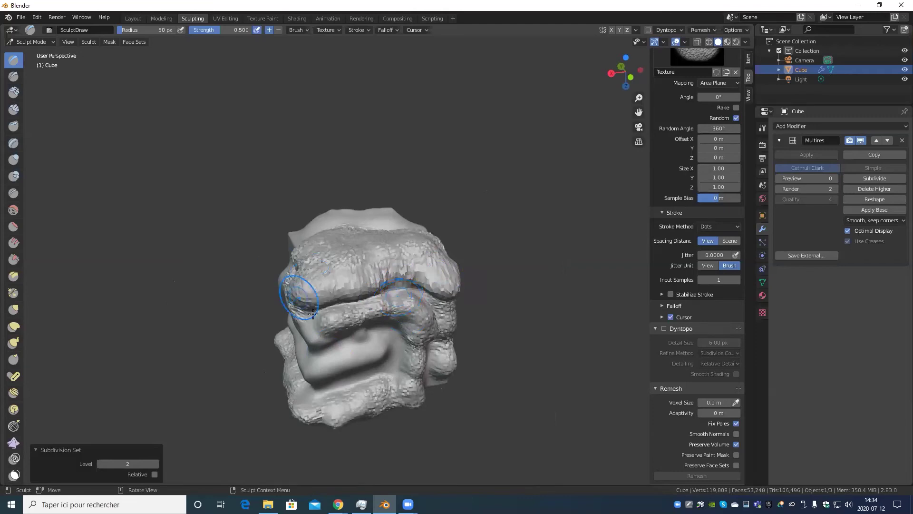
Step: Add more sculpted stroke detail across the cube's lower left side
scroll(333, 311, "up", 5)
scroll(366, 309, "down", 5)
scroll(450, 302, "up", 2)
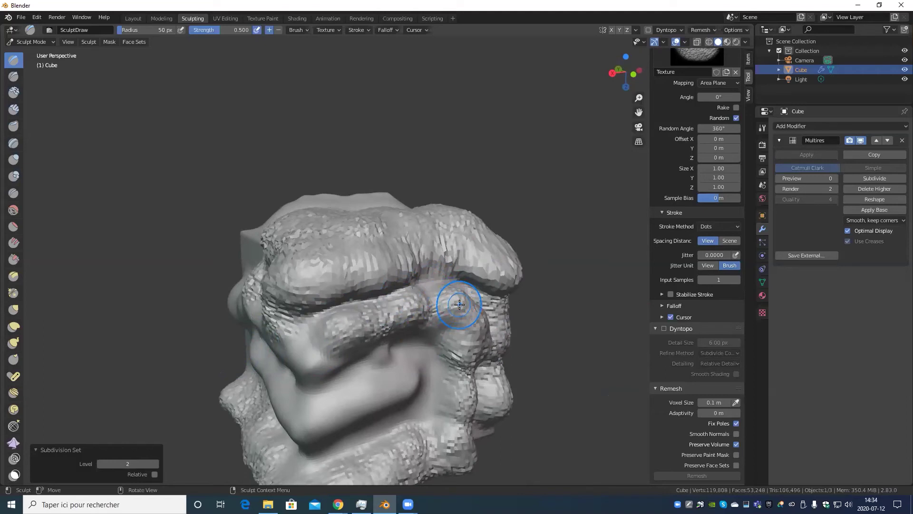
scroll(474, 403, "down", 5)
mouse_move(422, 407)
middle_mouse_down()
mouse_move(449, 381)
mouse_move(429, 327)
mouse_move(410, 373)
mouse_move(418, 326)
middle_mouse_up()
scroll(417, 326, "up", 2)
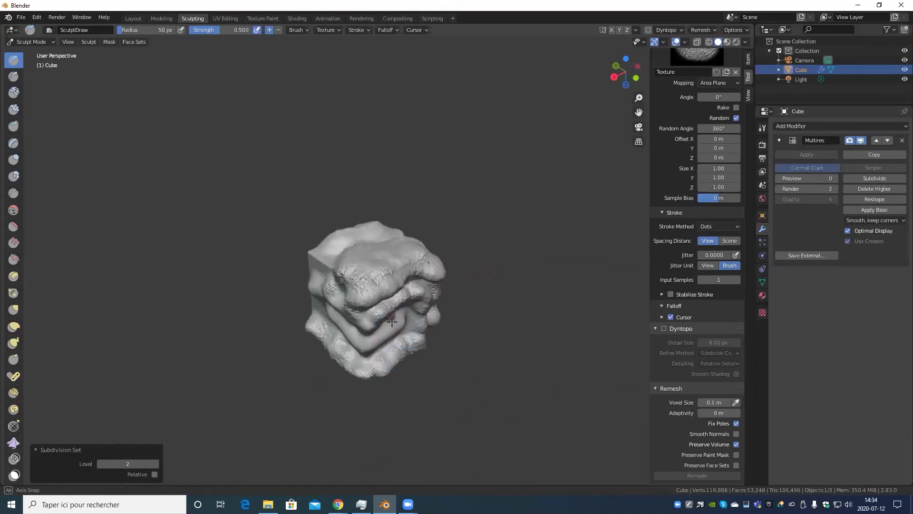
mouse_move(405, 314)
left_mouse_down()
mouse_move(352, 333)
mouse_move(304, 309)
left_mouse_up()
mouse_move(304, 310)
middle_mouse_down()
mouse_move(373, 339)
mouse_move(408, 306)
mouse_move(430, 329)
middle_mouse_up()
scroll(428, 309, "up", 3)
scroll(430, 328, "down", 2)
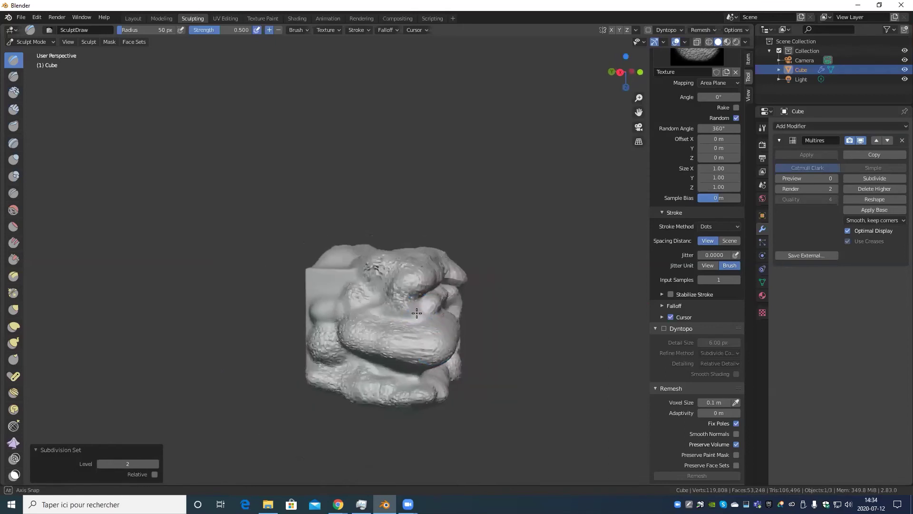
left_click_drag(417, 307, 375, 296)
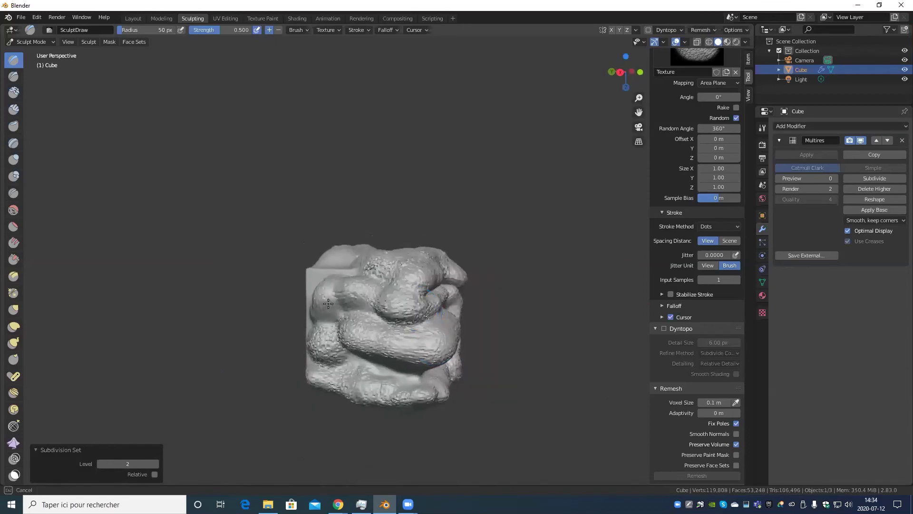
Step: Sculpt a crease across the bulging ridge and a leftward stroke over the mesh
mouse_move(316, 301)
middle_mouse_down()
mouse_move(381, 338)
mouse_move(402, 304)
middle_mouse_up()
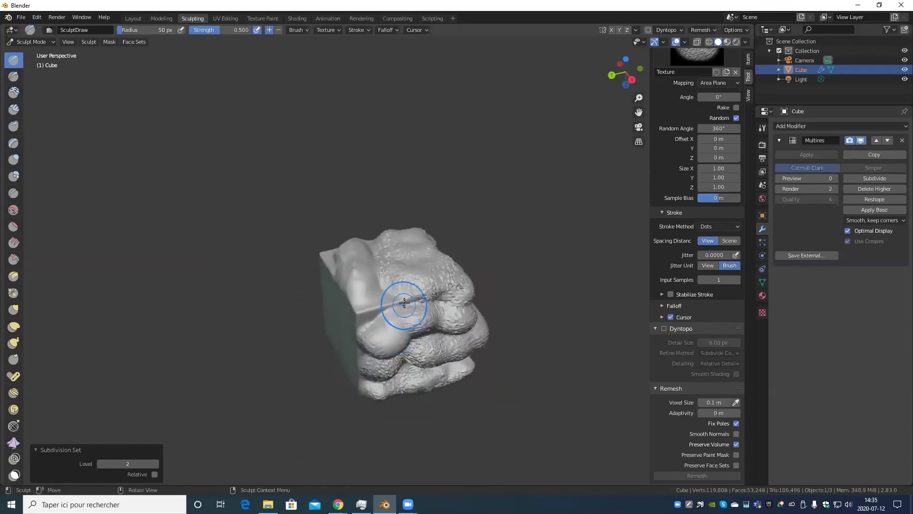
scroll(406, 341, "up", 5)
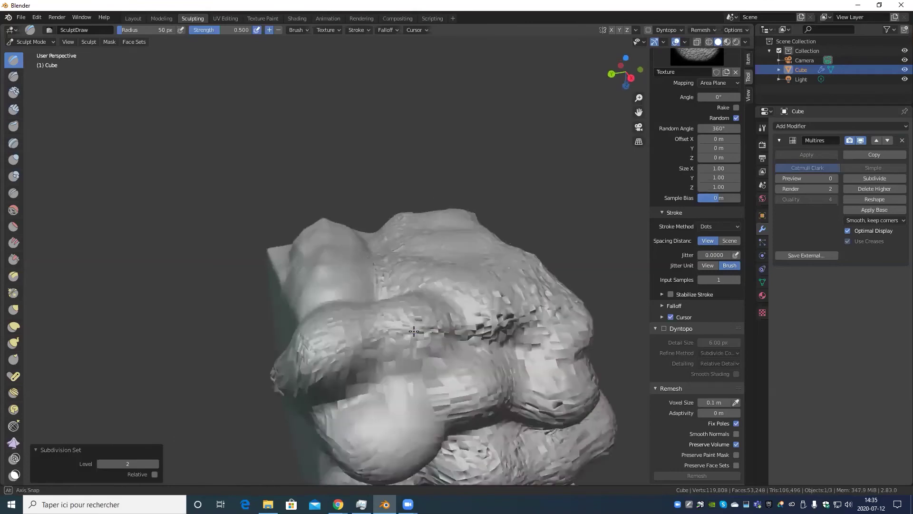
scroll(470, 318, "up", 2)
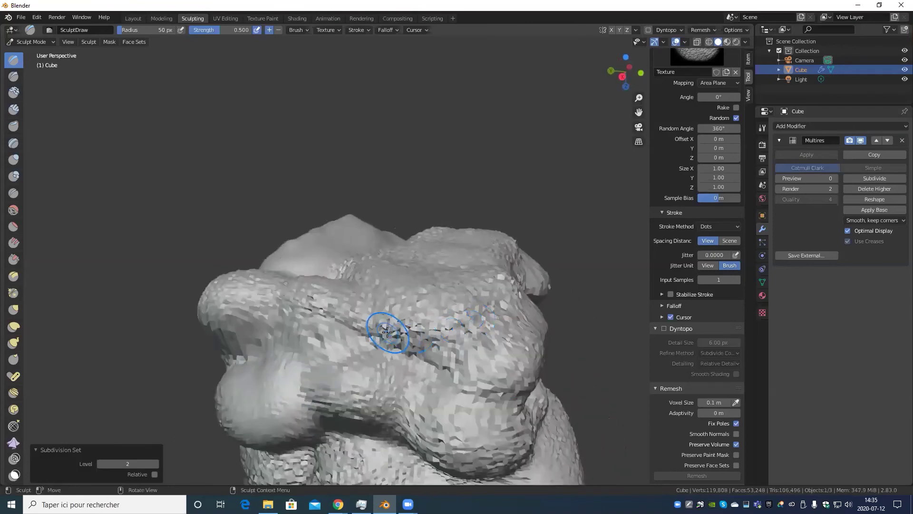
left_click_drag(388, 329, 499, 337)
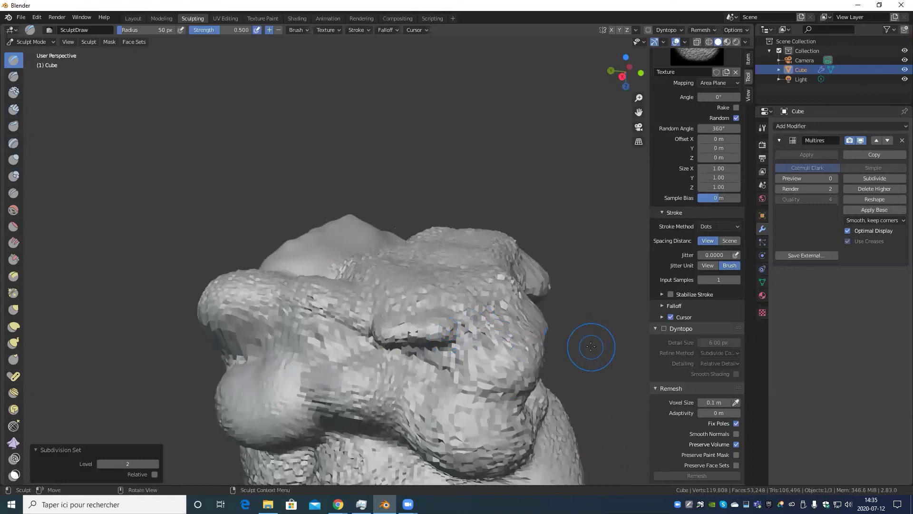
scroll(533, 347, "down", 5)
mouse_move(500, 326)
middle_mouse_down()
mouse_move(448, 271)
mouse_move(438, 275)
middle_mouse_up()
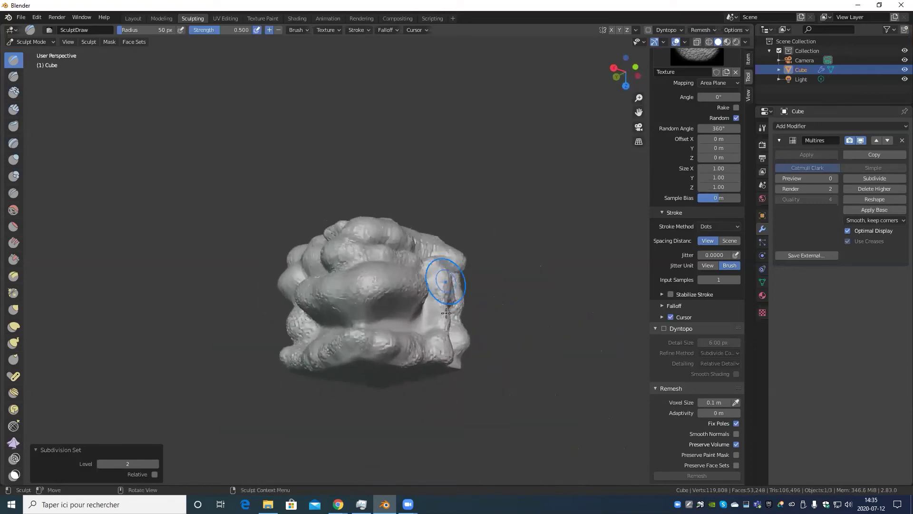
left_click_drag(421, 323, 307, 330)
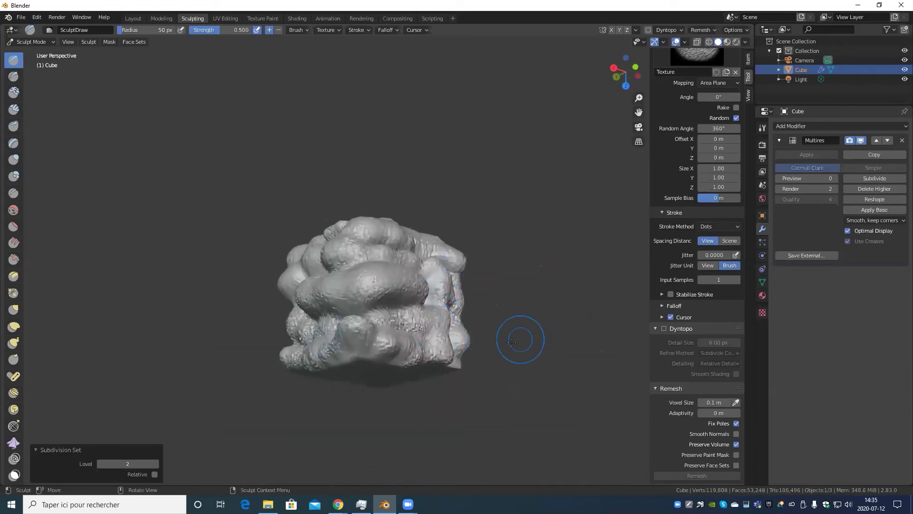
scroll(514, 340, "up", 4)
scroll(491, 352, "down", 5)
mouse_move(491, 352)
middle_mouse_down()
mouse_move(421, 296)
mouse_move(483, 320)
middle_mouse_up()
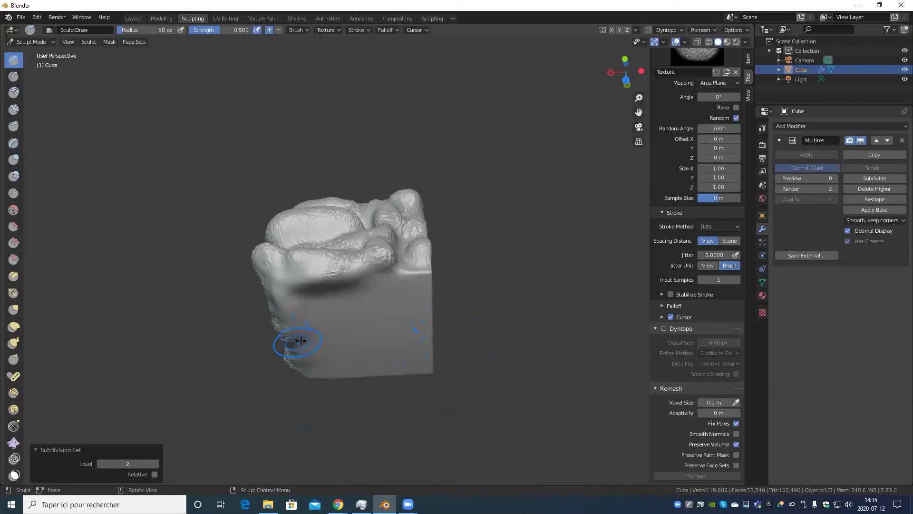
left_click_drag(295, 337, 372, 265)
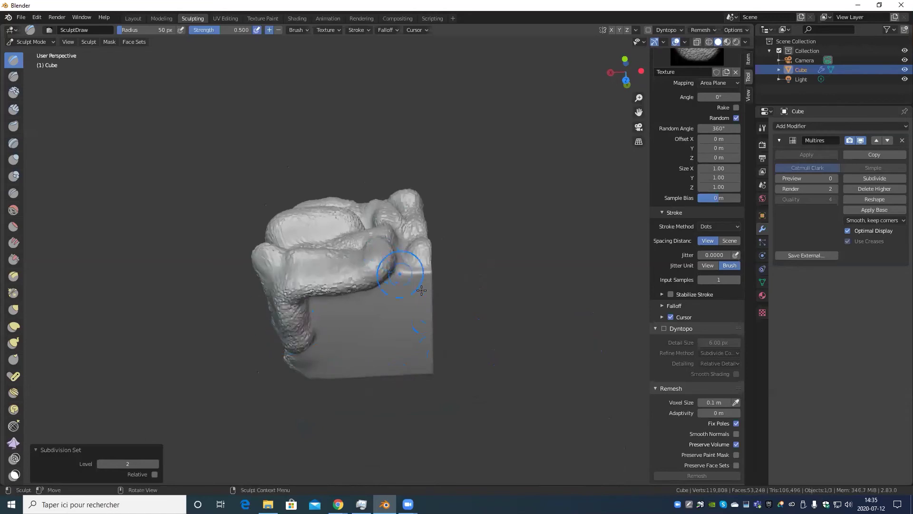
middle_click_drag(372, 266, 342, 293)
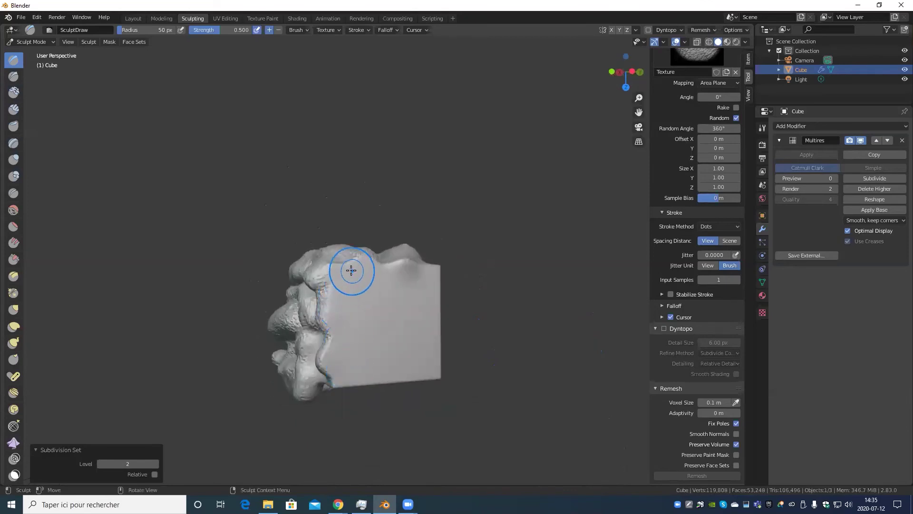
mouse_move(350, 270)
left_mouse_down()
mouse_move(337, 353)
mouse_move(373, 369)
mouse_move(430, 358)
mouse_move(425, 275)
mouse_move(385, 270)
mouse_move(380, 344)
mouse_move(420, 333)
mouse_move(413, 281)
left_mouse_up()
mouse_move(407, 341)
middle_mouse_down()
mouse_move(369, 402)
mouse_move(388, 347)
middle_mouse_up()
scroll(387, 347, "up", 3)
mouse_move(347, 312)
left_mouse_down()
mouse_move(435, 237)
mouse_move(377, 329)
mouse_move(488, 212)
mouse_move(454, 236)
left_mouse_up()
scroll(451, 276, "down", 5)
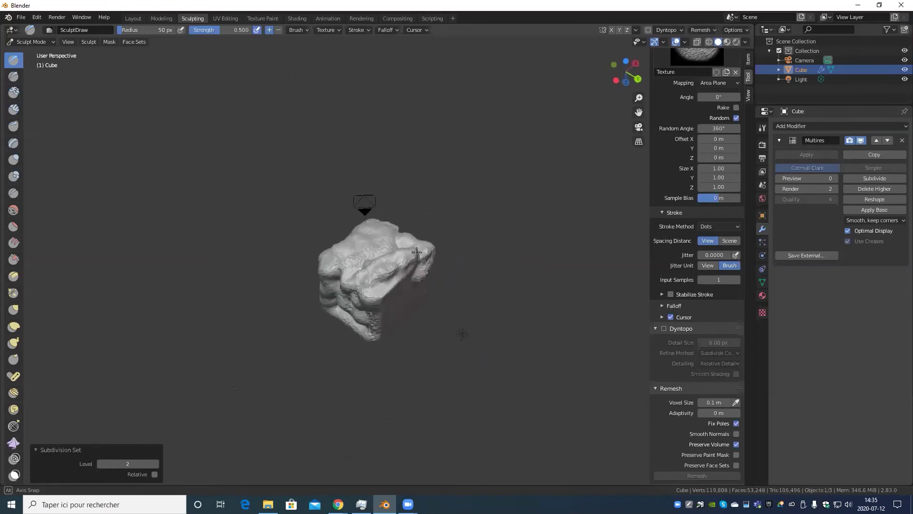
middle_click_drag(451, 276, 357, 276)
left_click_drag(356, 275, 431, 314)
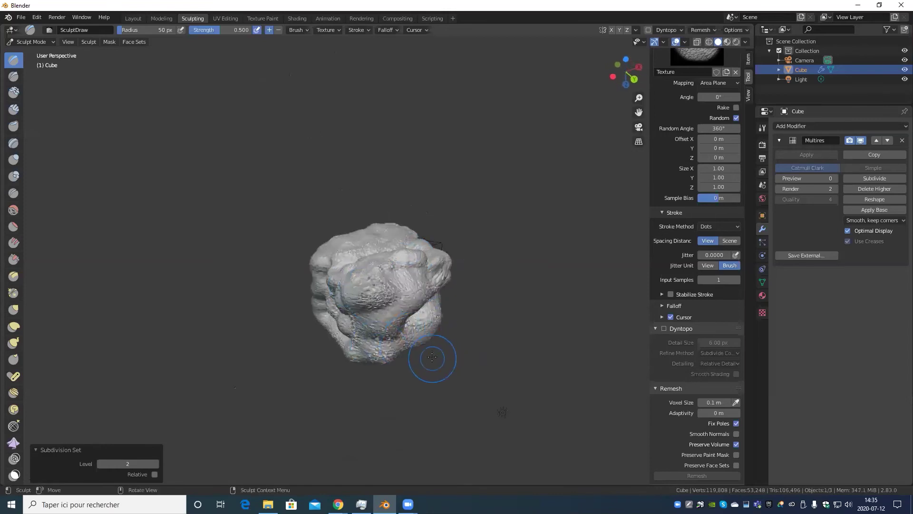
middle_click_drag(431, 314, 385, 273)
mouse_move(385, 273)
left_mouse_down()
mouse_move(356, 316)
mouse_move(445, 314)
mouse_move(354, 349)
mouse_move(440, 369)
mouse_move(341, 357)
mouse_move(387, 326)
left_mouse_up()
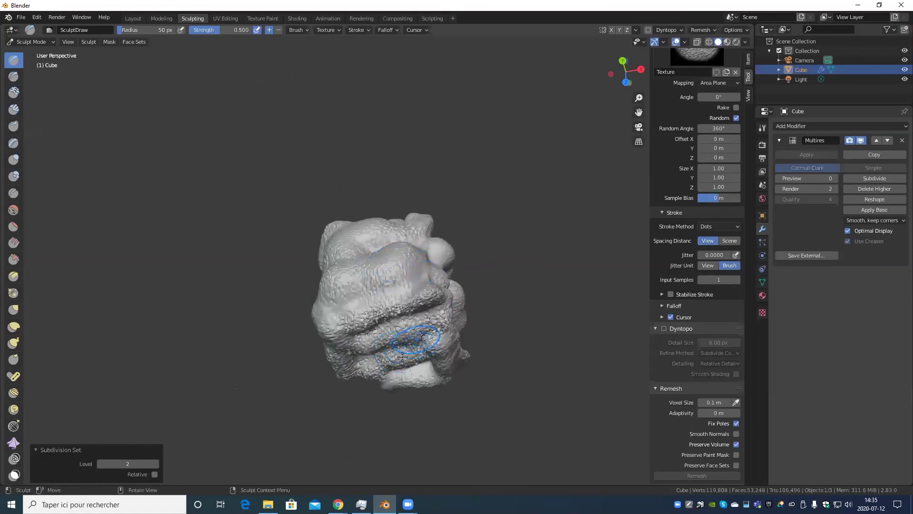
mouse_move(387, 326)
middle_mouse_down()
mouse_move(338, 414)
mouse_move(377, 377)
middle_mouse_up()
scroll(354, 312, "up", 4)
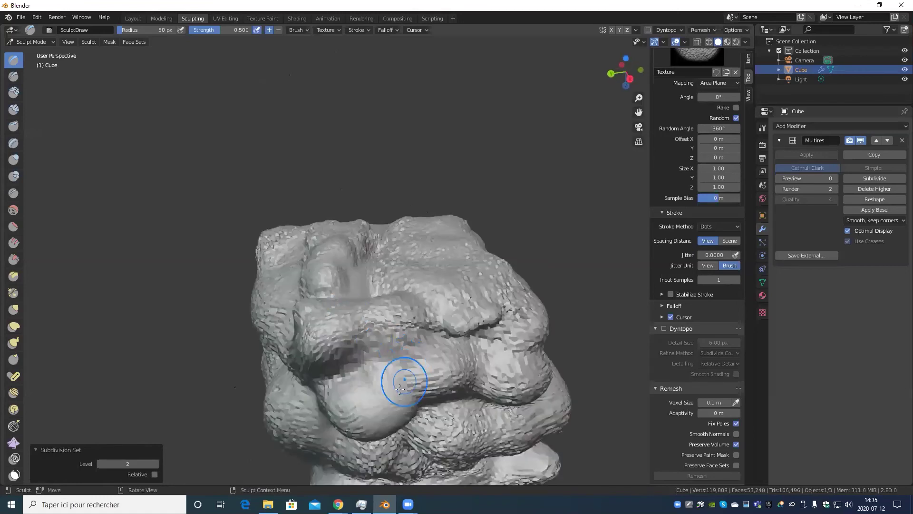
scroll(411, 413, "down", 5)
middle_click_drag(412, 413, 407, 350)
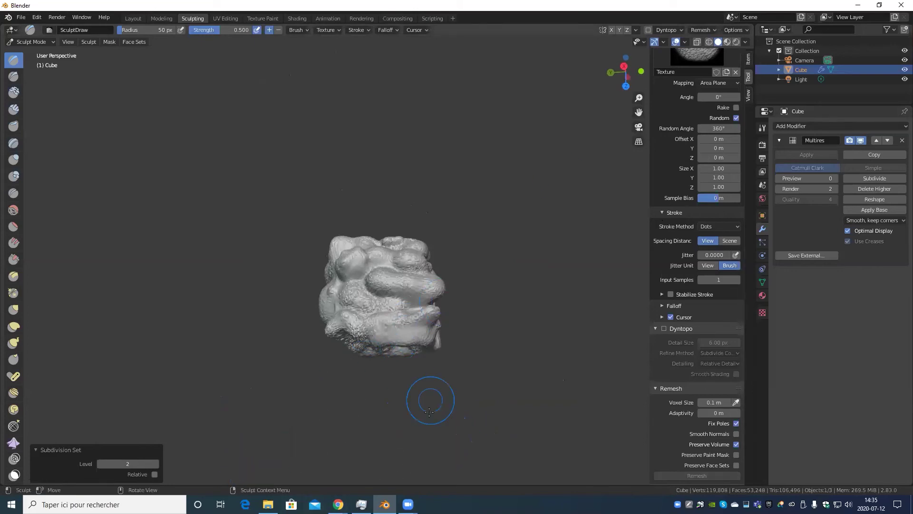
scroll(504, 401, "up", 3)
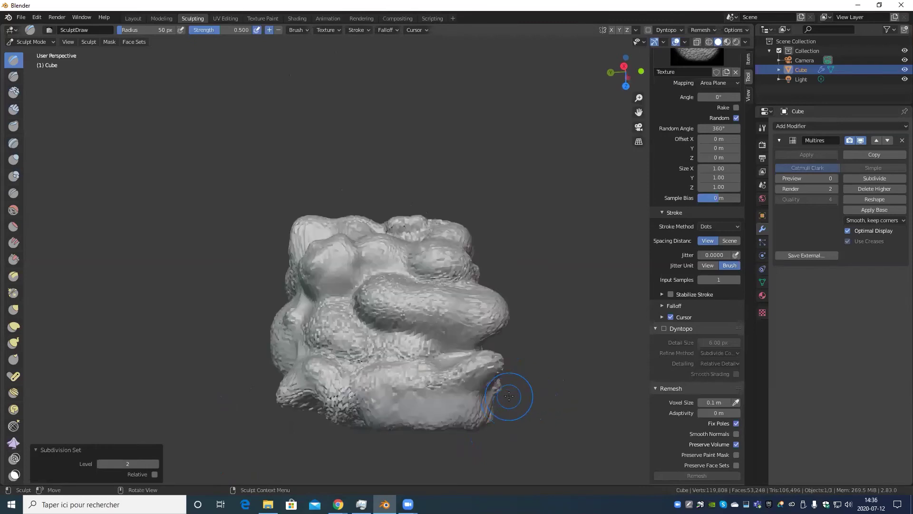
scroll(491, 286, "down", 3)
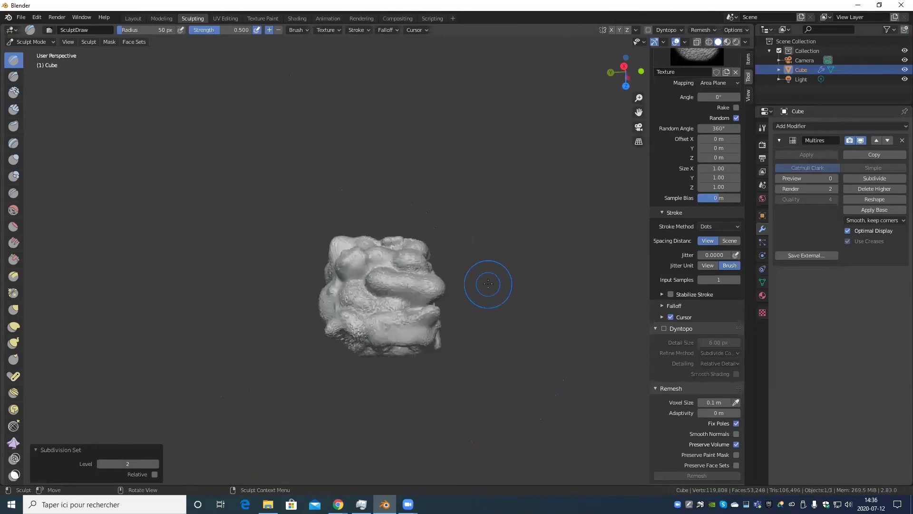
mouse_move(485, 285)
middle_mouse_down()
mouse_move(441, 354)
mouse_move(469, 371)
middle_mouse_up()
scroll(440, 354, "up", 5)
scroll(441, 354, "down", 5)
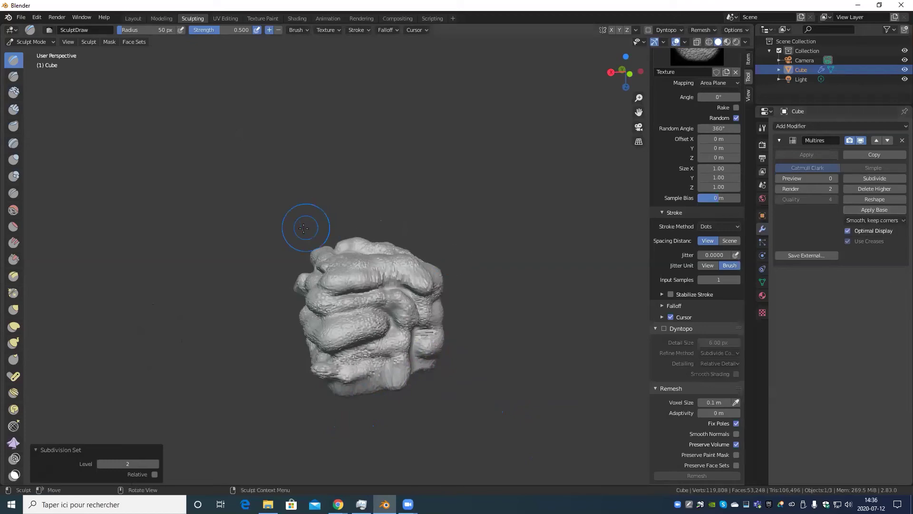
scroll(301, 237, "up", 4)
mouse_move(286, 239)
middle_mouse_down()
mouse_move(353, 289)
mouse_move(452, 274)
mouse_move(565, 326)
mouse_move(491, 460)
mouse_move(499, 171)
mouse_move(387, 295)
middle_mouse_up()
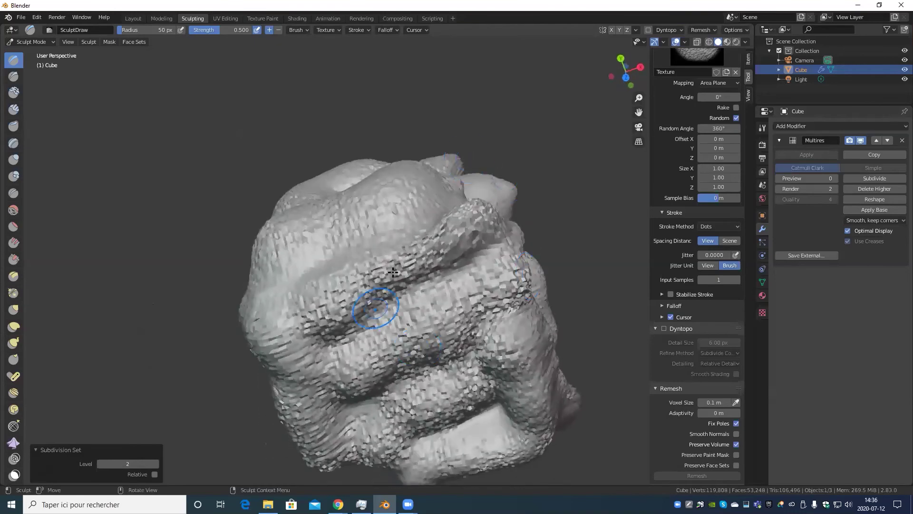
scroll(481, 350, "down", 3)
scroll(482, 350, "up", 3)
scroll(407, 367, "up", 4)
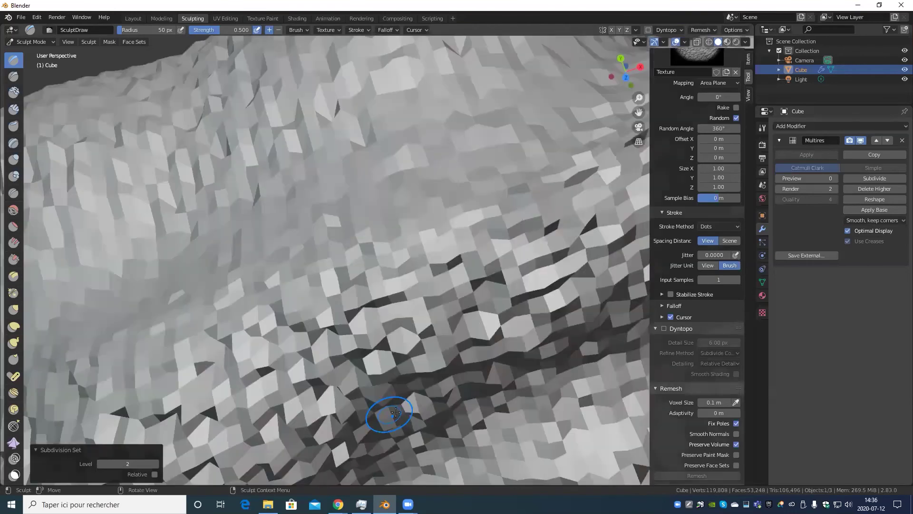
scroll(387, 408, "down", 4)
mouse_move(428, 373)
middle_mouse_down()
mouse_move(397, 379)
mouse_move(408, 396)
mouse_move(384, 391)
middle_mouse_up()
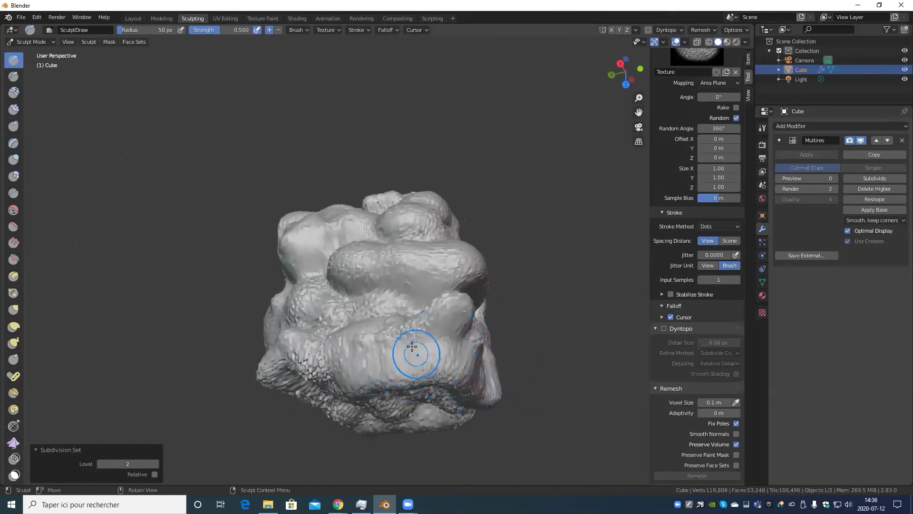
scroll(419, 347, "up", 5)
scroll(419, 341, "down", 5)
mouse_move(447, 233)
middle_mouse_down()
mouse_move(231, 269)
mouse_move(400, 309)
mouse_move(372, 297)
middle_mouse_up()
scroll(379, 319, "up", 5)
scroll(378, 319, "down", 5)
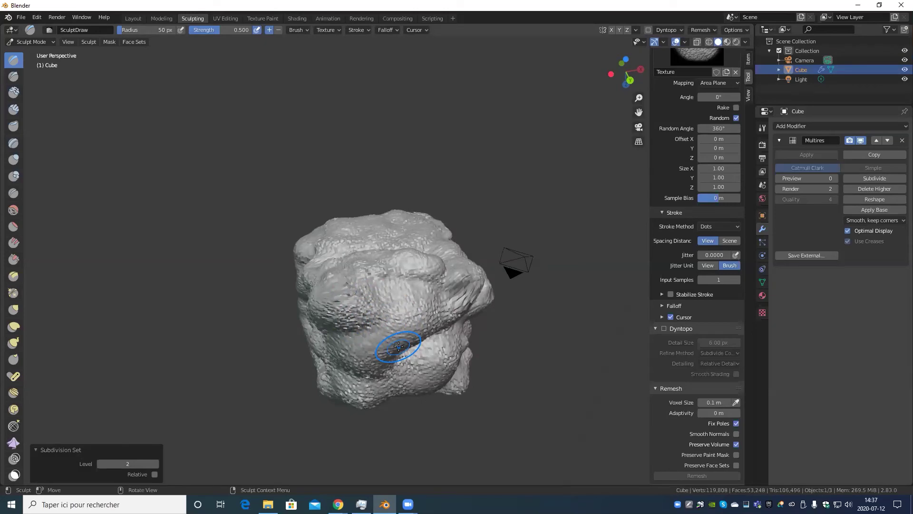
scroll(402, 382, "up", 4)
scroll(393, 418, "up", 2)
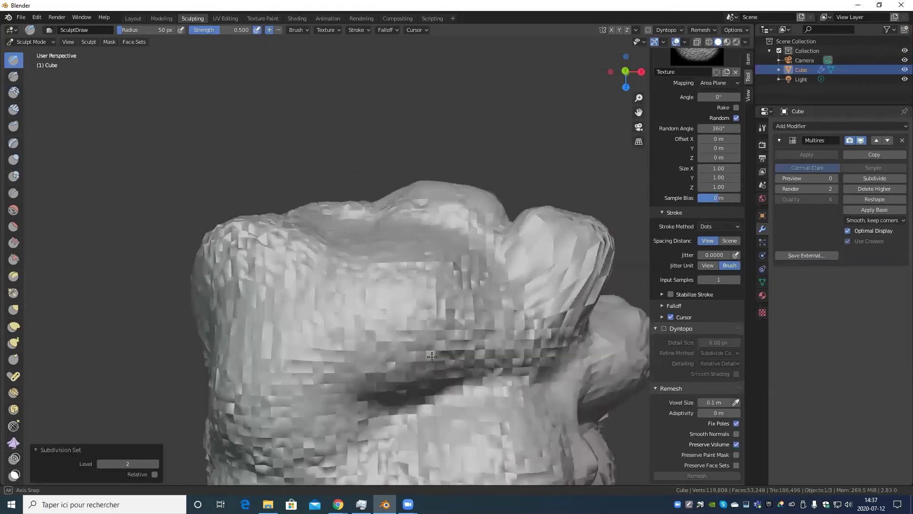
scroll(419, 380, "down", 6)
middle_click_drag(432, 350, 377, 387)
scroll(332, 418, "up", 2)
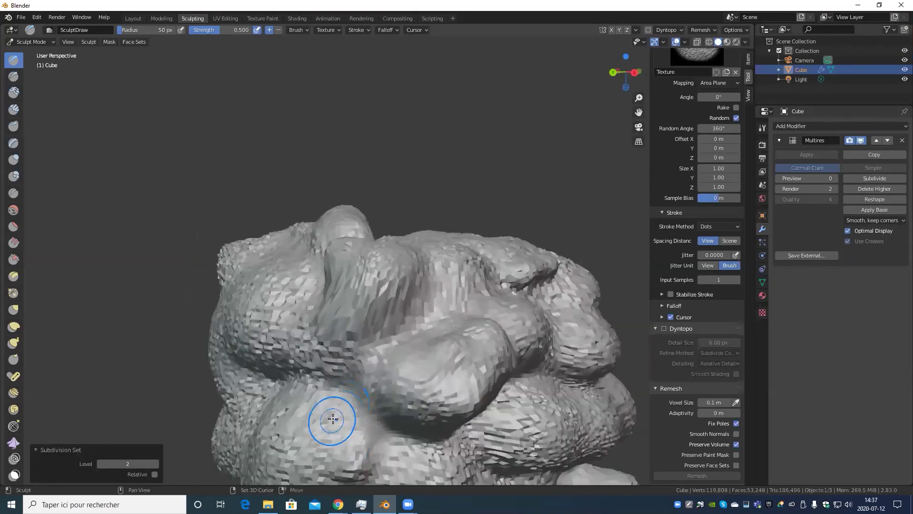
mouse_move(332, 418)
middle_mouse_down()
mouse_move(424, 292)
mouse_move(425, 327)
mouse_move(467, 312)
mouse_move(450, 320)
mouse_move(449, 302)
middle_mouse_up()
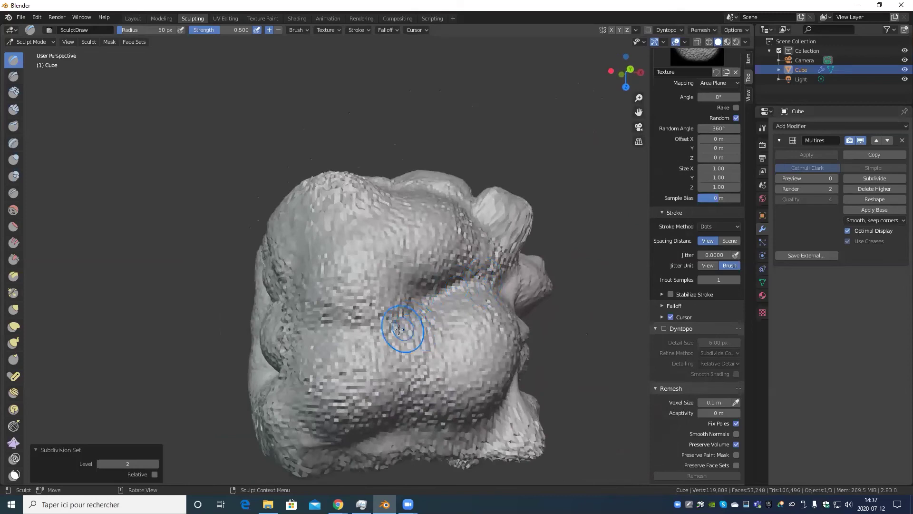
middle_click_drag(305, 324, 377, 332)
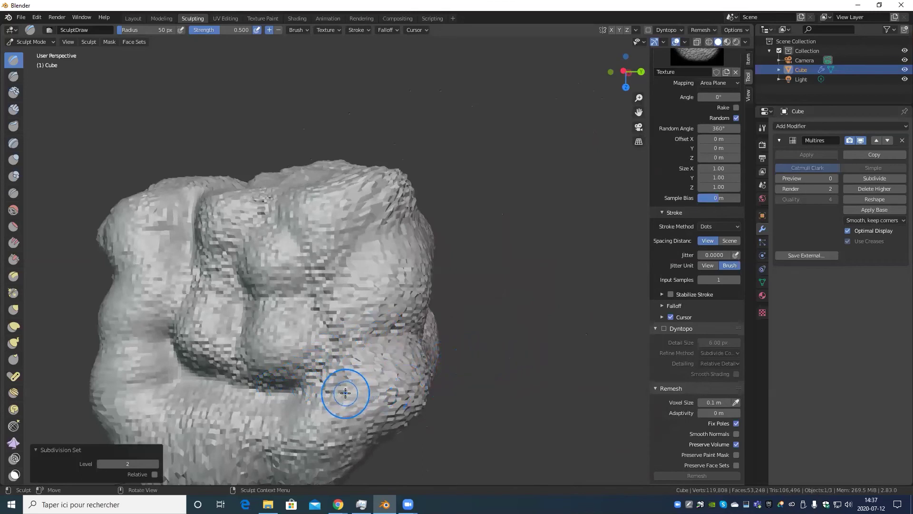
mouse_move(402, 388)
middle_mouse_down()
mouse_move(393, 405)
mouse_move(405, 371)
mouse_move(387, 366)
mouse_move(428, 371)
mouse_move(397, 357)
middle_mouse_up()
scroll(393, 404, "down", 3)
scroll(429, 379, "up", 4)
scroll(429, 379, "down", 3)
scroll(367, 373, "up", 5)
scroll(367, 373, "down", 4)
scroll(457, 377, "up", 5)
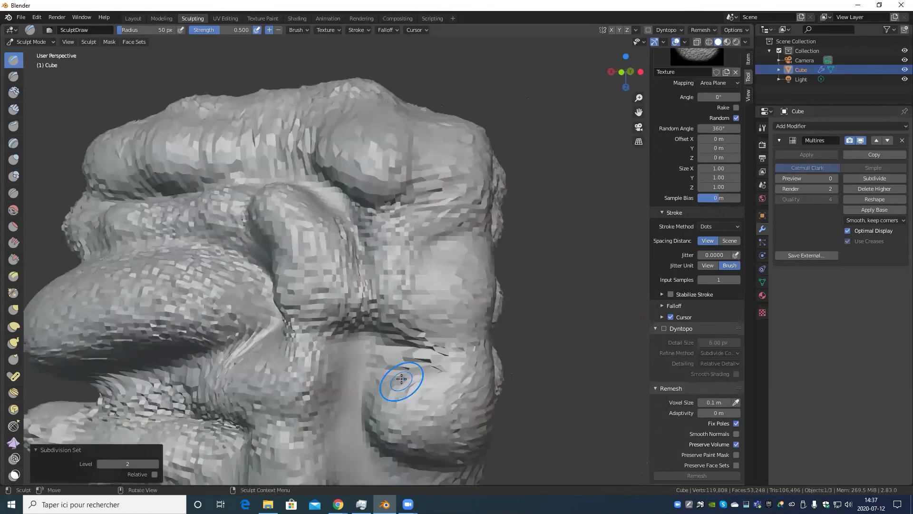
scroll(442, 337, "down", 5)
mouse_move(436, 322)
middle_mouse_down()
mouse_move(409, 366)
mouse_move(448, 366)
mouse_move(437, 380)
middle_mouse_up()
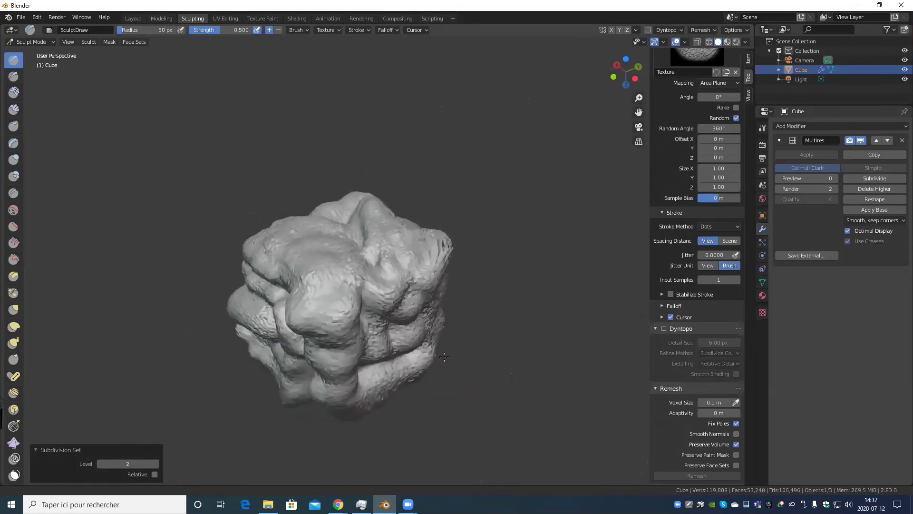
Step: Load MiniVHS17.blend from Open Recent, choosing Don't Save for the rock sculpt
left_click(21, 17)
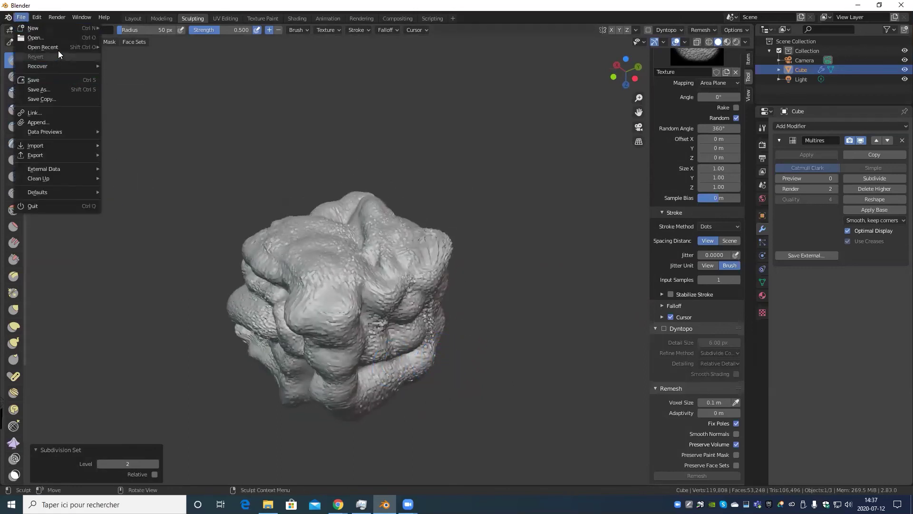
mouse_move(44, 46)
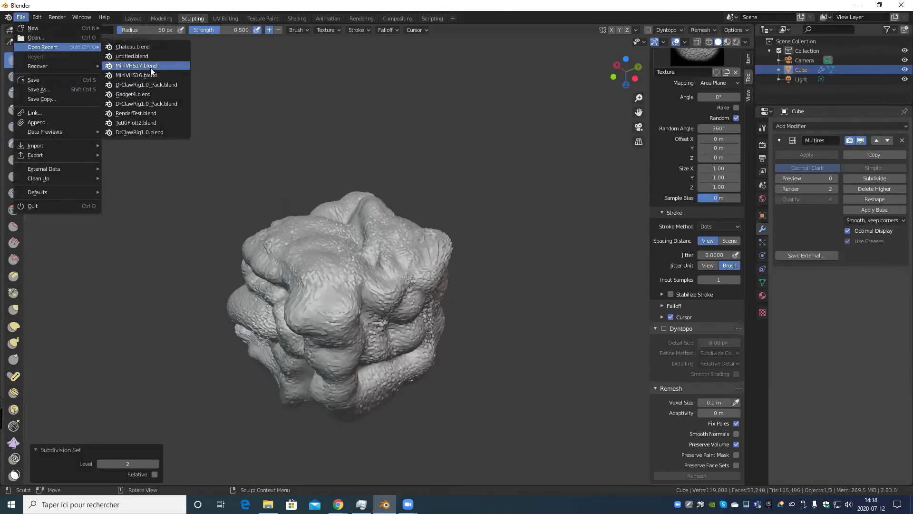
left_click(157, 74)
left_click(487, 265)
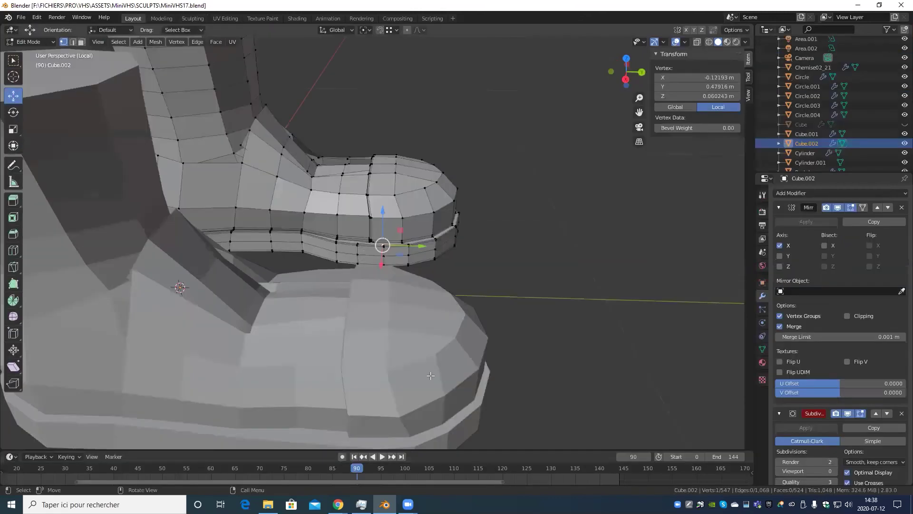
scroll(375, 258, "down", 7)
Step: Exit local view with numpad / and centre the view on the character's head
key("KP_Divide")
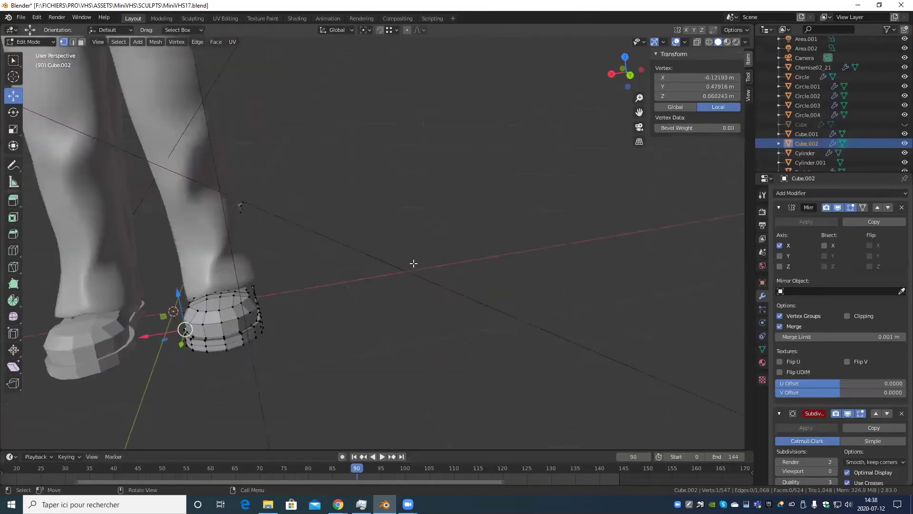
mouse_move(404, 179)
middle_mouse_down()
mouse_move(393, 320)
mouse_move(418, 337)
middle_mouse_up()
scroll(418, 337, "down", 3)
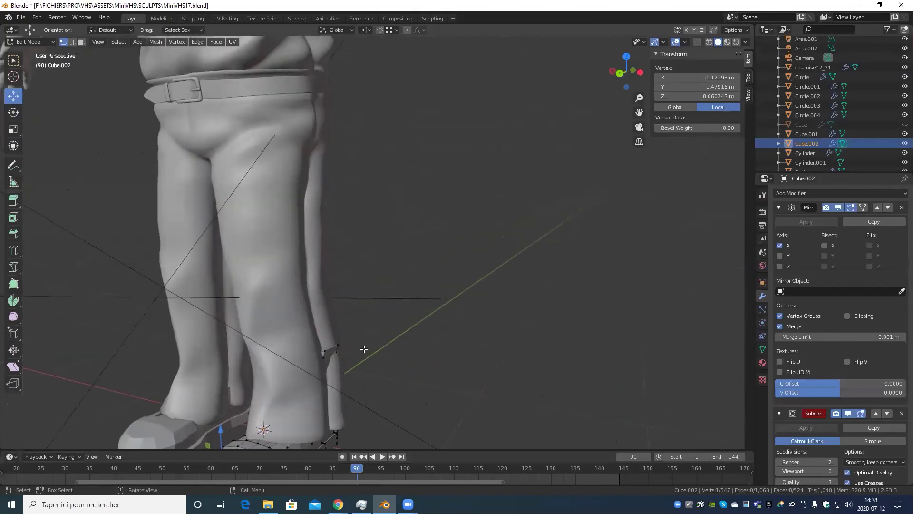
scroll(363, 350, "down", 3)
scroll(363, 350, "up", 3)
middle_click_drag(363, 351, 505, 85, "shift")
scroll(435, 249, "up", 4)
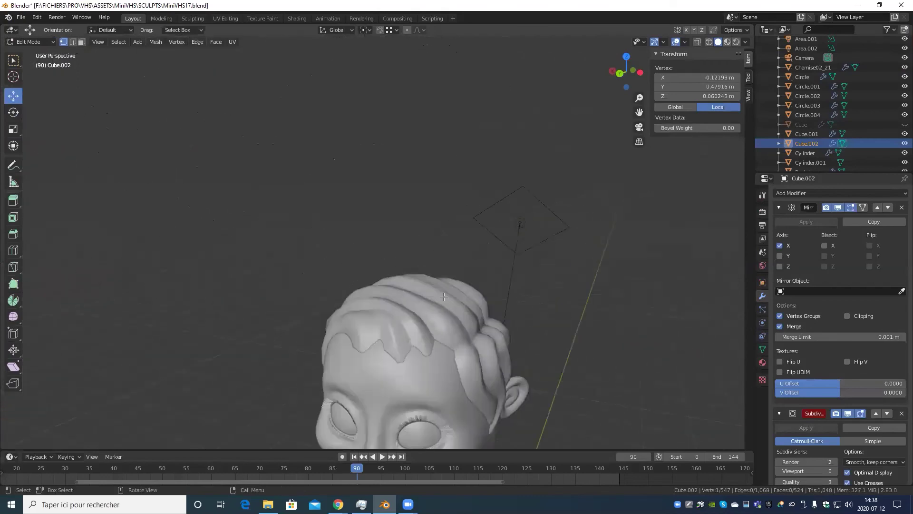
middle_click_drag(435, 250, 393, 177, "shift")
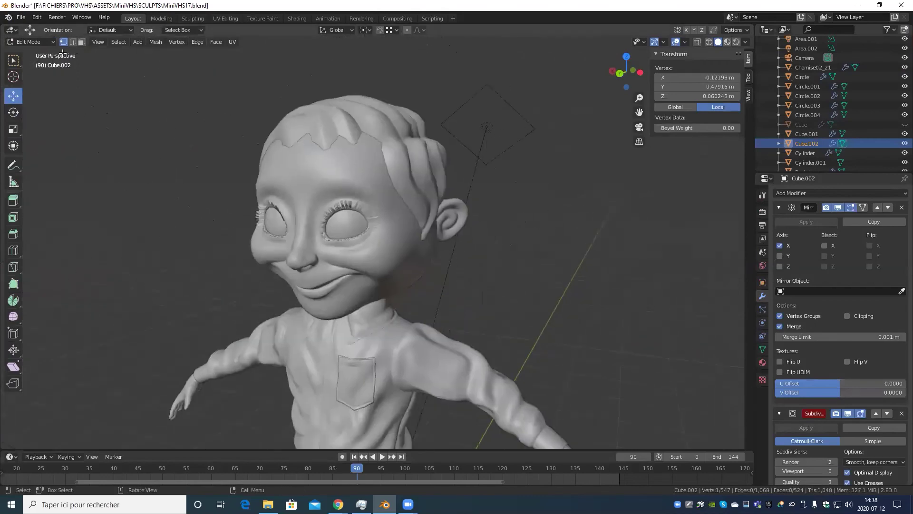
Step: Switch to Object Mode, select the head object Plane and turn its face toward the view
left_click(40, 43)
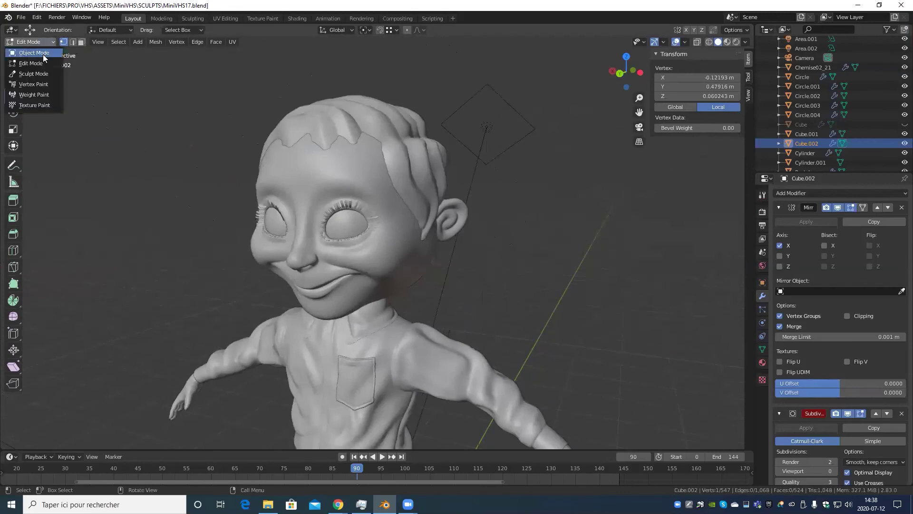
left_click(373, 173)
mouse_move(373, 173)
middle_mouse_down()
mouse_move(387, 255)
mouse_move(483, 255)
mouse_move(450, 243)
mouse_move(561, 240)
mouse_move(290, 346)
mouse_move(390, 343)
middle_mouse_up()
mouse_move(396, 277)
middle_mouse_down()
mouse_move(418, 285)
mouse_move(429, 260)
mouse_move(421, 287)
middle_mouse_up()
mouse_move(365, 300)
middle_mouse_down()
mouse_move(406, 314)
mouse_move(410, 296)
mouse_move(433, 289)
mouse_move(503, 294)
mouse_move(426, 318)
mouse_move(397, 296)
mouse_move(398, 312)
middle_mouse_up()
scroll(428, 304, "up", 5)
left_click(381, 324)
scroll(371, 329, "down", 5)
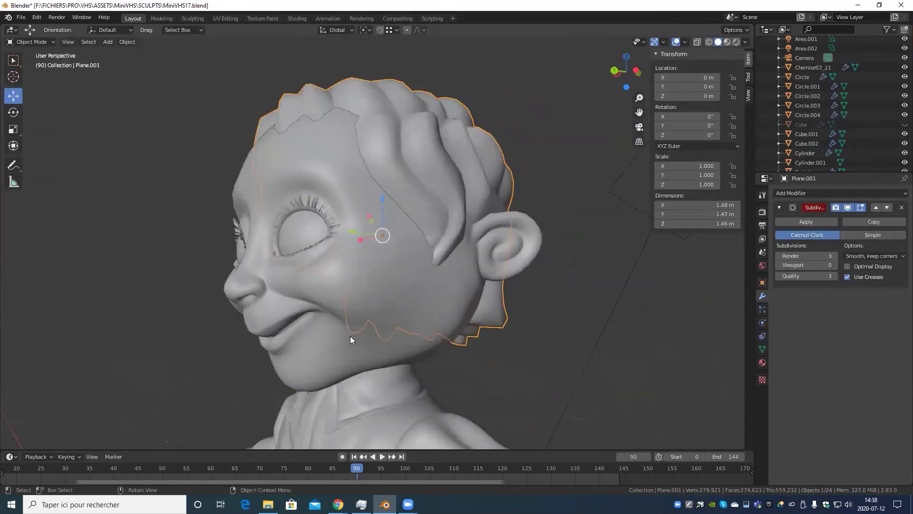
left_click(343, 355)
scroll(355, 364, "up", 4)
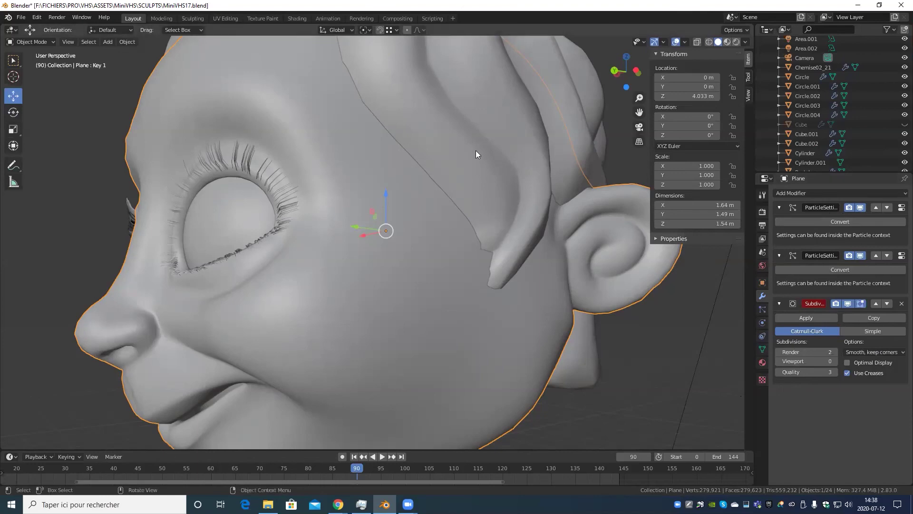
scroll(476, 151, "down", 3)
scroll(375, 257, "up", 3)
scroll(466, 277, "up", 2)
mouse_move(466, 276)
middle_mouse_down()
mouse_move(507, 288)
mouse_move(476, 276)
middle_mouse_up()
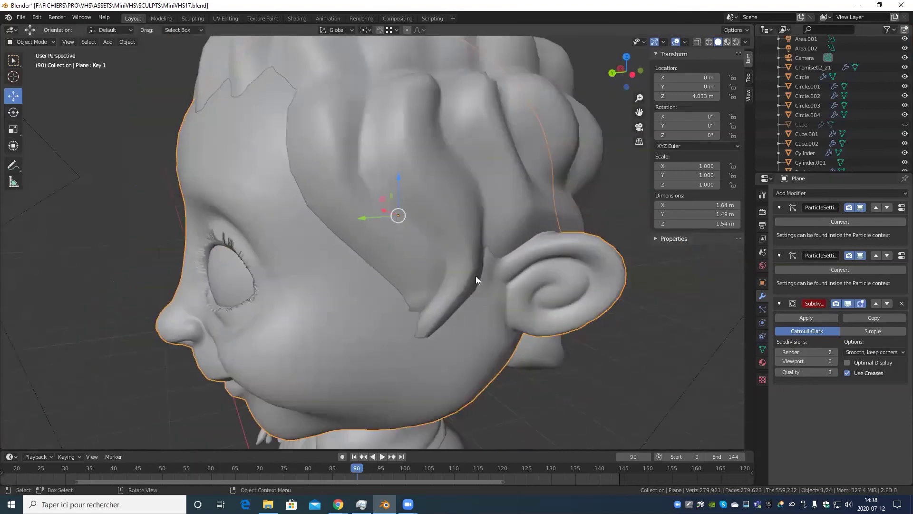
left_click(456, 275)
scroll(523, 313, "down", 3)
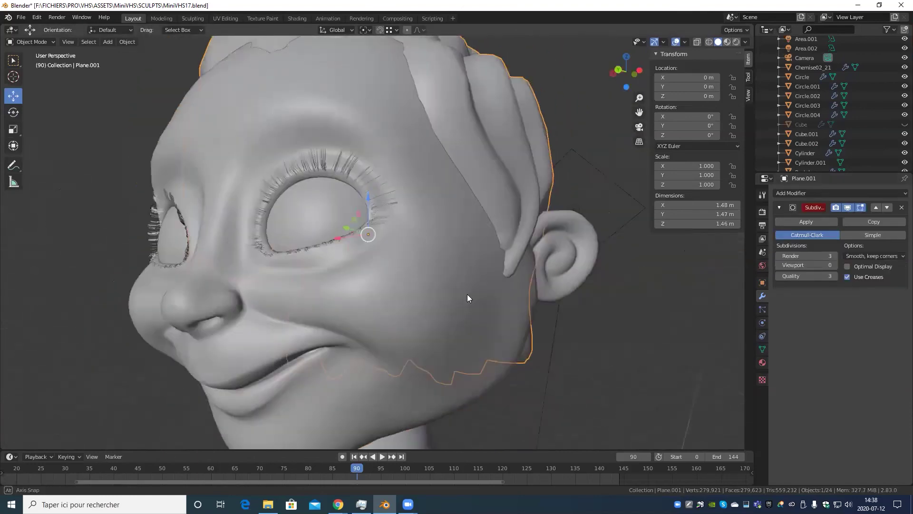
scroll(467, 294, "down", 1)
scroll(471, 321, "down", 2)
scroll(522, 240, "down", 2)
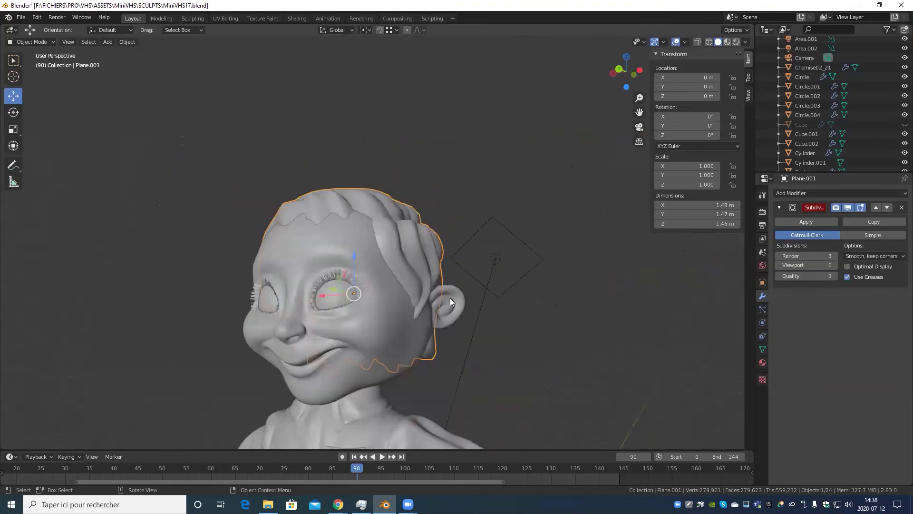
mouse_move(450, 300)
middle_mouse_down()
mouse_move(567, 224)
mouse_move(323, 336)
middle_mouse_up()
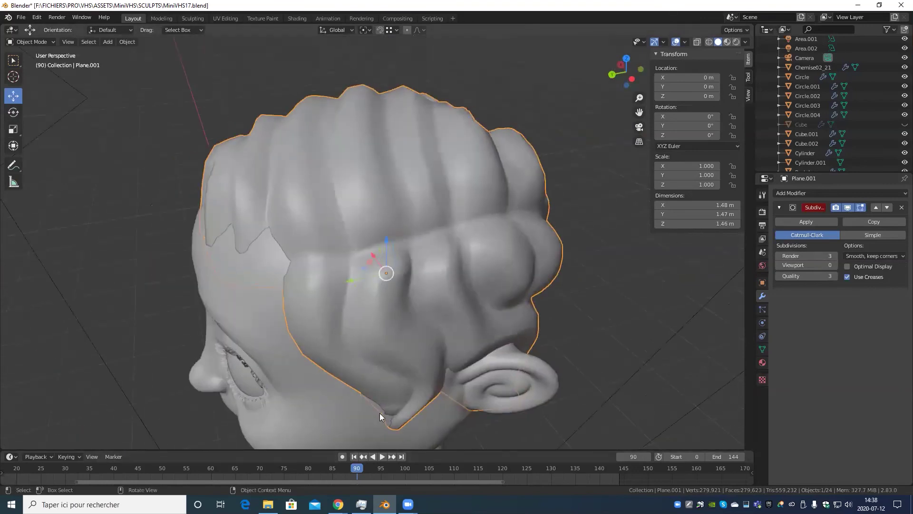
scroll(405, 402, "down", 3)
mouse_move(405, 402)
middle_mouse_down()
mouse_move(394, 318)
mouse_move(483, 300)
mouse_move(672, 214)
middle_mouse_up()
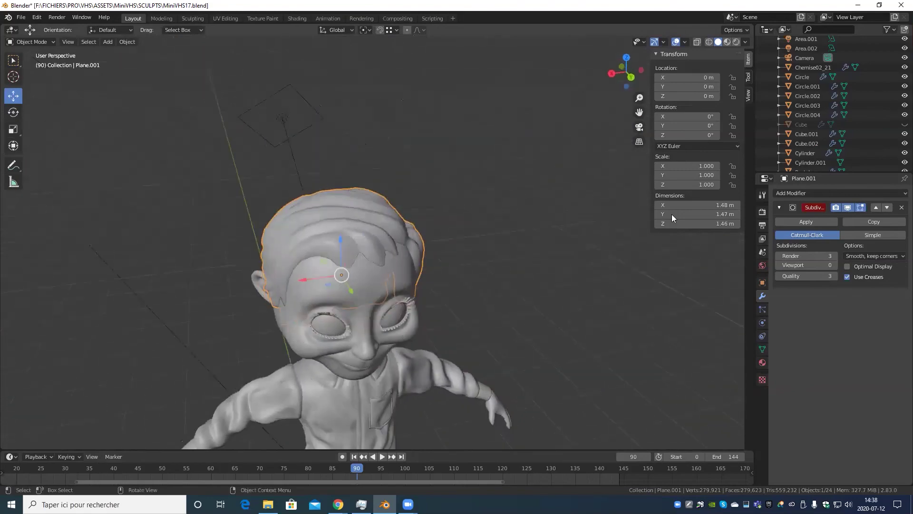
scroll(351, 298, "up", 3)
scroll(291, 324, "up", 2)
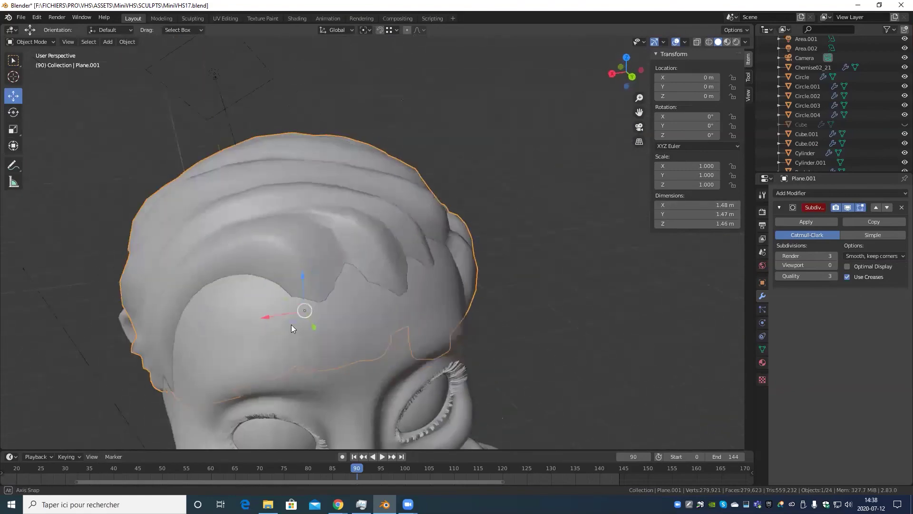
middle_click_drag(291, 325, 358, 278)
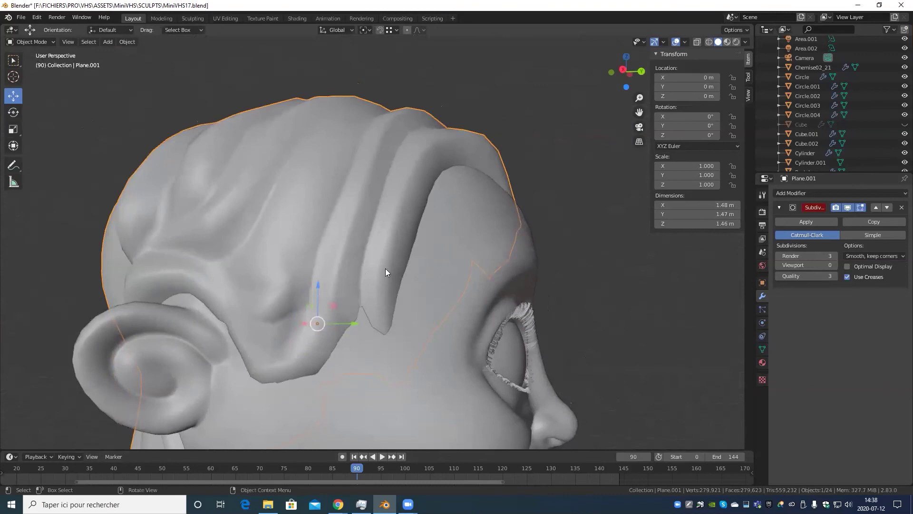
scroll(392, 284, "down", 4)
middle_click_drag(418, 328, 428, 331)
scroll(428, 330, "up", 4)
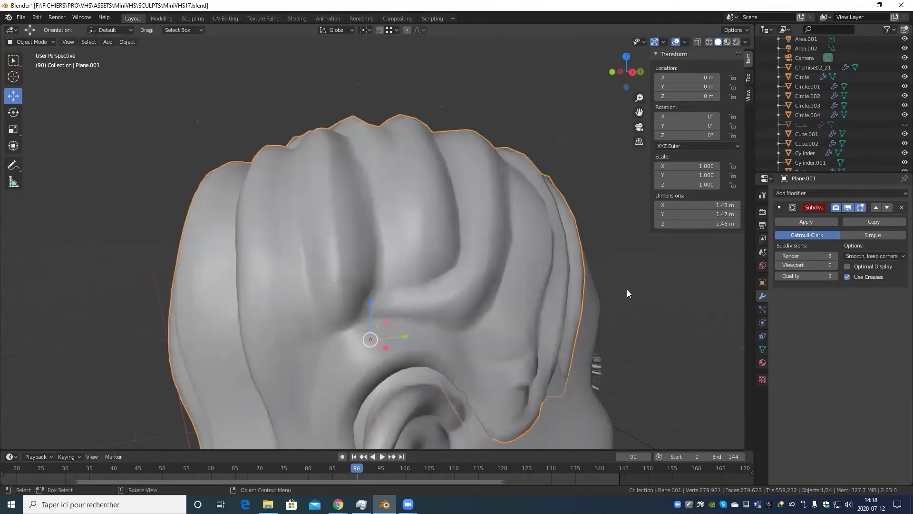
Step: Raise the hair Plane.001's Subdivision Surface viewport level from 0 to 2
left_click(835, 265)
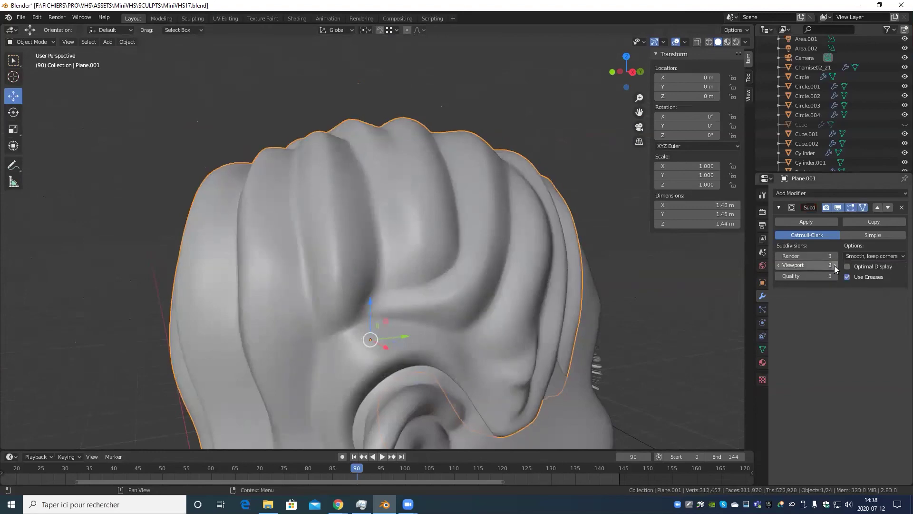
scroll(566, 287, "down", 4)
mouse_move(566, 287)
middle_mouse_down()
mouse_move(544, 273)
mouse_move(387, 342)
mouse_move(422, 300)
middle_mouse_up()
scroll(386, 341, "up", 4)
scroll(354, 335, "up", 3)
scroll(393, 309, "down", 5)
scroll(422, 301, "up", 5)
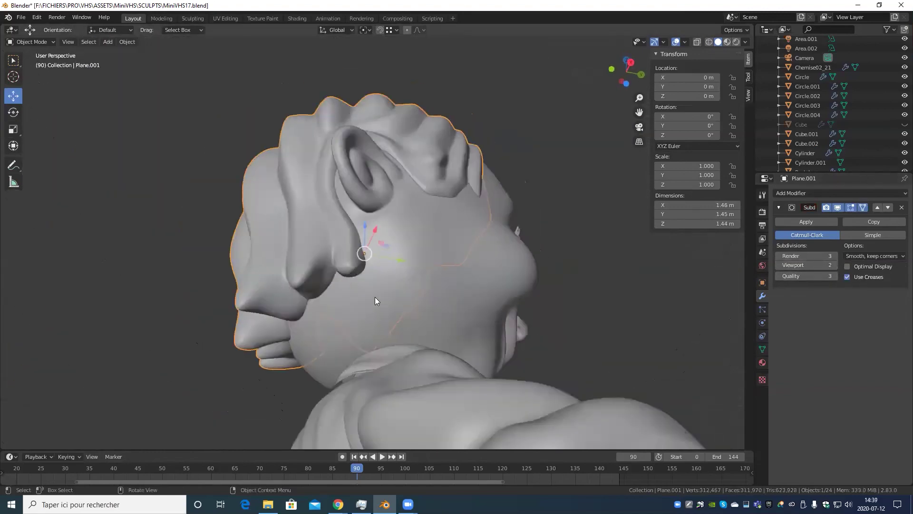
scroll(375, 297, "down", 5)
mouse_move(493, 288)
middle_mouse_down()
mouse_move(387, 374)
mouse_move(409, 320)
mouse_move(423, 329)
mouse_move(393, 333)
mouse_move(422, 317)
mouse_move(466, 314)
mouse_move(409, 348)
middle_mouse_up()
scroll(439, 326, "up", 5)
scroll(409, 348, "up", 5)
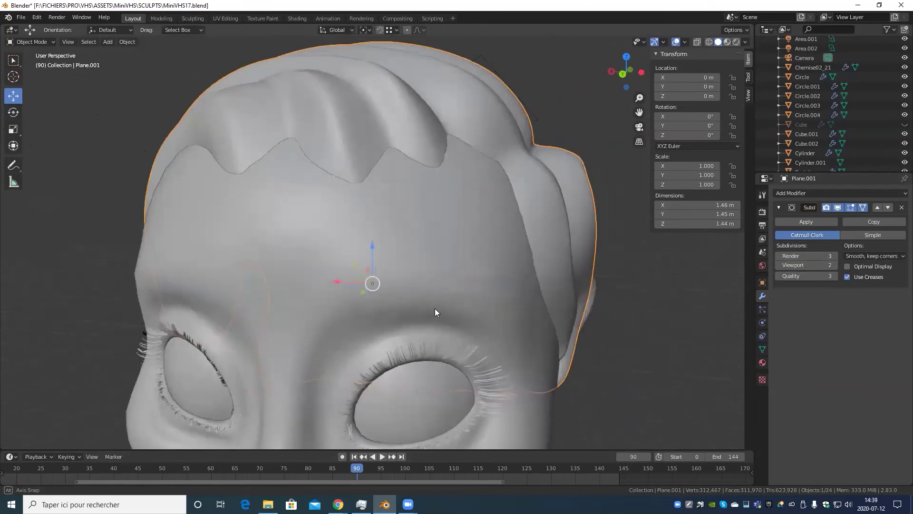
Step: Orbit around the smoothed head and select the head mesh Plane
middle_click_drag(435, 309, 409, 237)
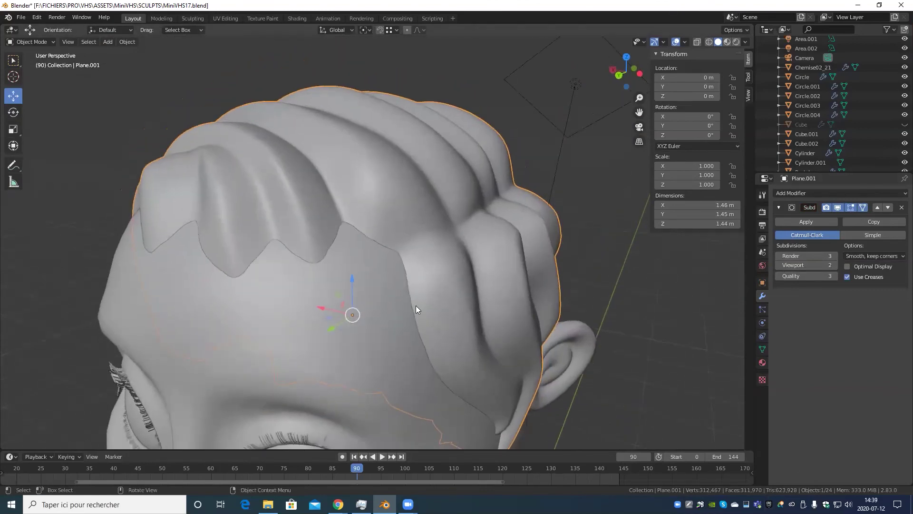
scroll(539, 355, "down", 5)
mouse_move(538, 356)
middle_mouse_down()
mouse_move(475, 356)
mouse_move(468, 300)
middle_mouse_up()
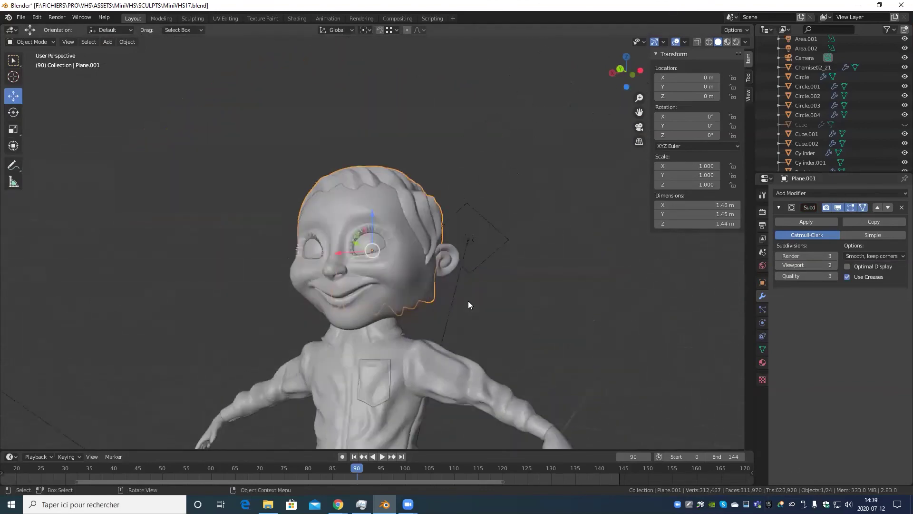
scroll(453, 336, "up", 5)
mouse_move(453, 336)
middle_mouse_down("shift")
mouse_move(514, 298)
mouse_move(488, 326)
middle_mouse_up("shift")
scroll(514, 298, "down", 5)
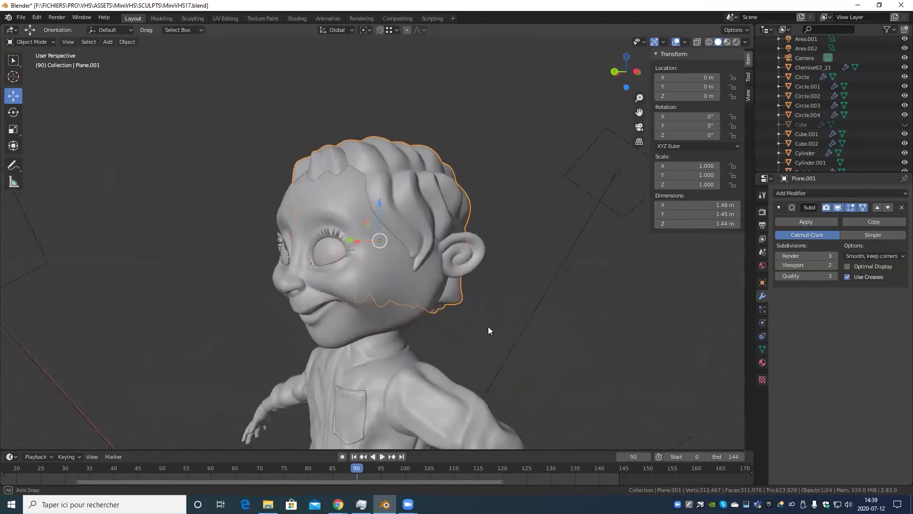
scroll(488, 326, "up", 6)
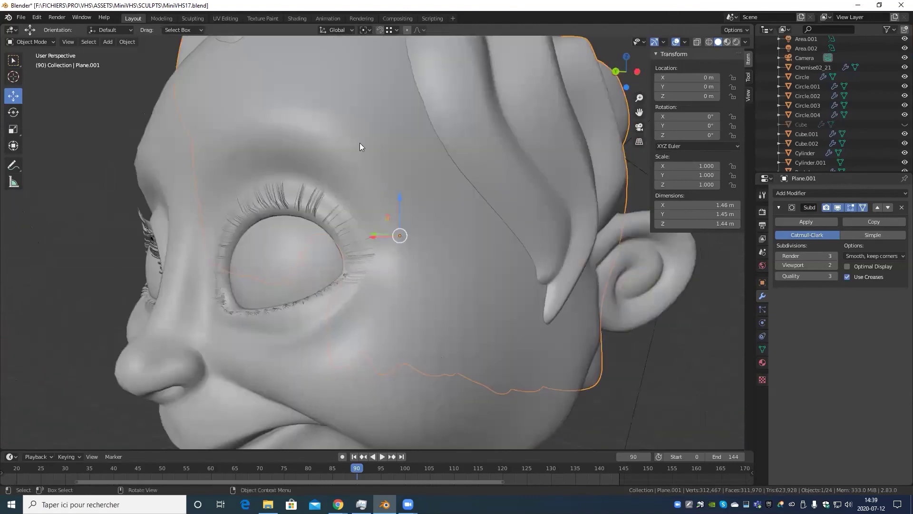
scroll(359, 142, "down", 5)
mouse_move(405, 265)
middle_mouse_down()
mouse_move(451, 271)
mouse_move(444, 264)
middle_mouse_up()
scroll(443, 296, "up", 5)
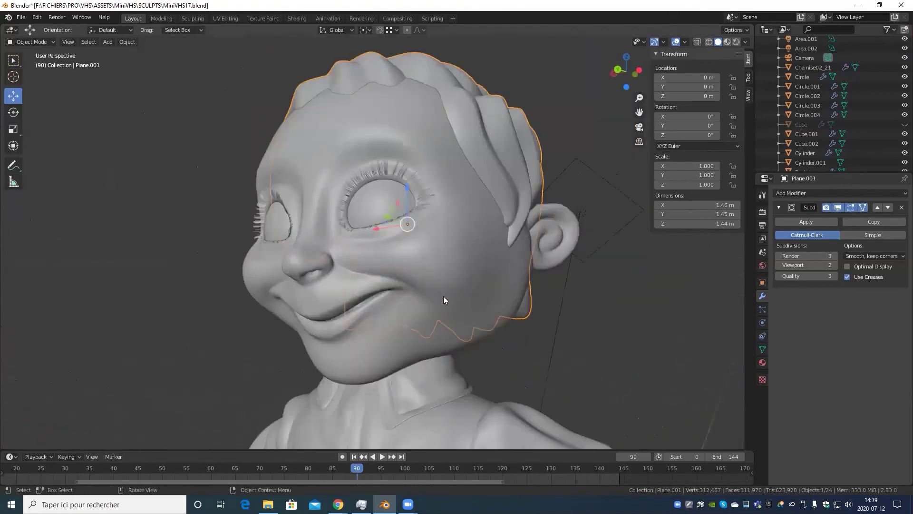
mouse_move(443, 296)
middle_mouse_down()
mouse_move(424, 313)
mouse_move(353, 332)
middle_mouse_up()
left_click(341, 334)
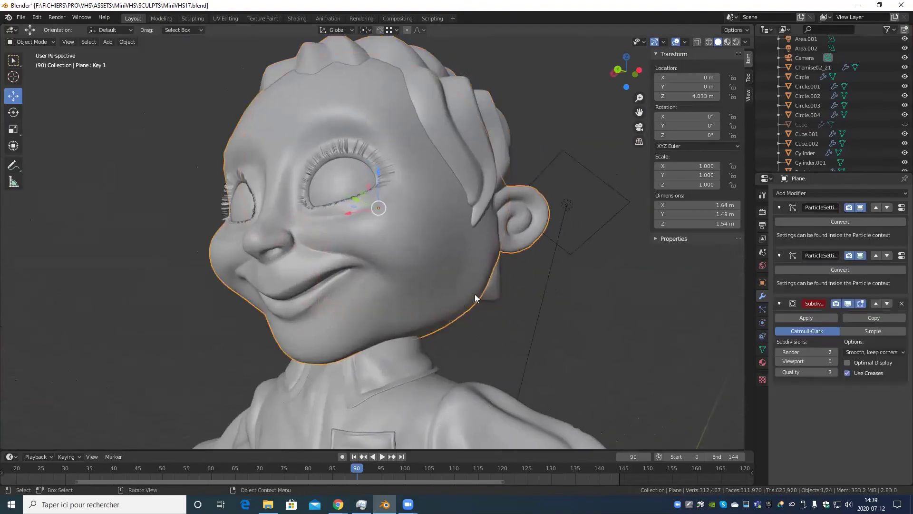
Step: Enter Edit Mode on the head and select the edge loops around the lips
key("Tab")
mouse_move(461, 301)
middle_mouse_down()
mouse_move(439, 301)
mouse_move(482, 272)
mouse_move(526, 279)
mouse_move(542, 271)
mouse_move(443, 315)
mouse_move(430, 312)
mouse_move(459, 217)
middle_mouse_up()
scroll(443, 314, "up", 2)
scroll(443, 314, "up", 2)
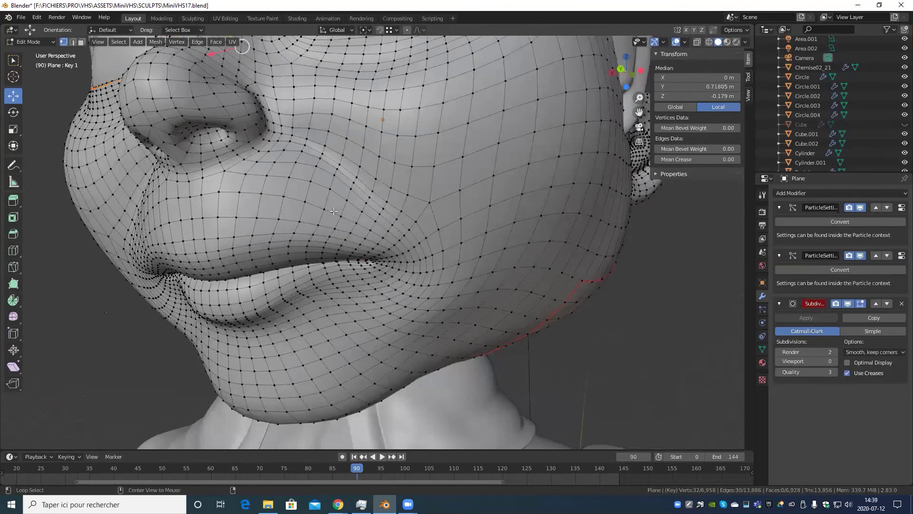
left_click(342, 223, "alt")
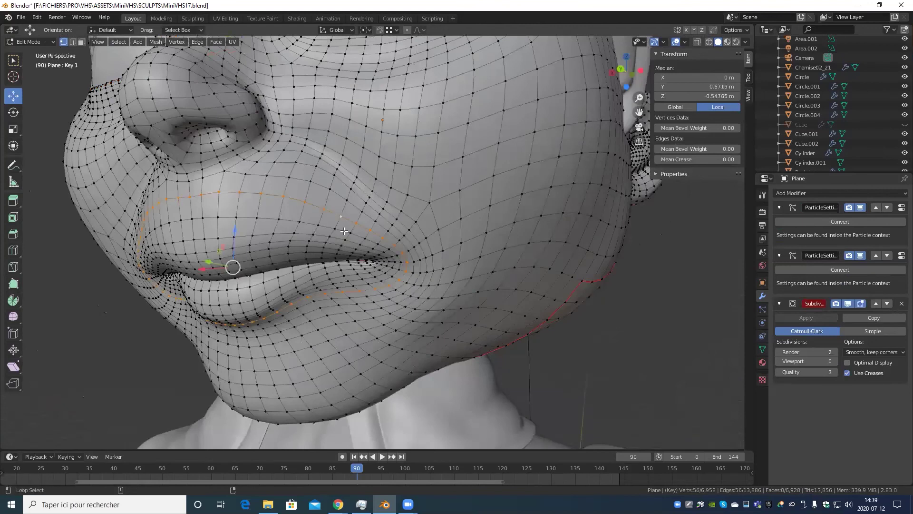
left_click(348, 232, "alt+shift")
left_click(337, 237, "alt+shift")
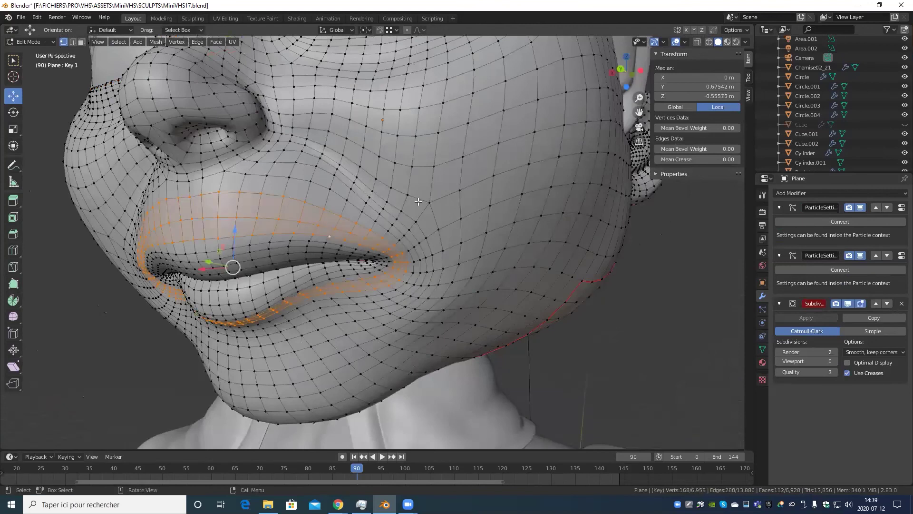
middle_click_drag(336, 237, 414, 307)
scroll(414, 308, "up", 4)
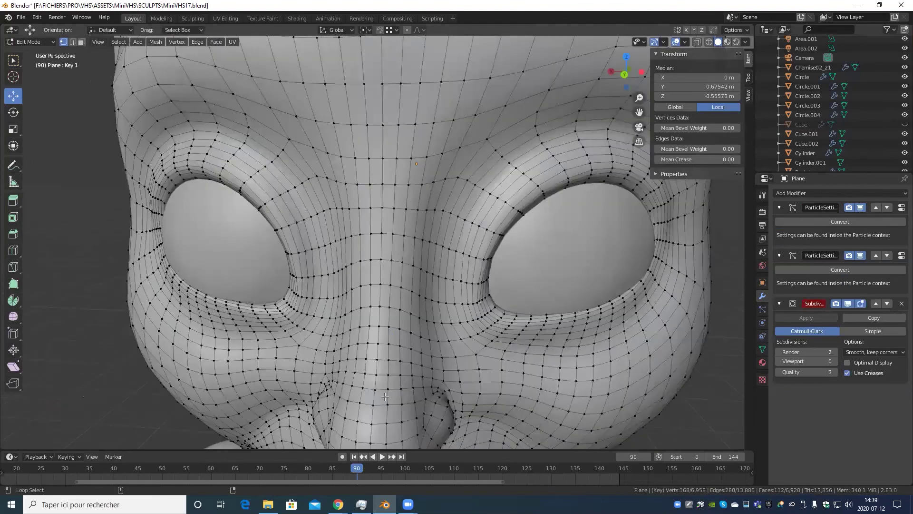
Step: Add the edge loops across the nose and around the eye to the selection
left_click(407, 397, "alt+shift")
mouse_move(414, 393)
middle_mouse_down()
mouse_move(271, 355)
mouse_move(305, 333)
mouse_move(358, 240)
mouse_move(385, 285)
middle_mouse_up()
left_click(267, 355, "alt+shift")
left_click(355, 246, "alt")
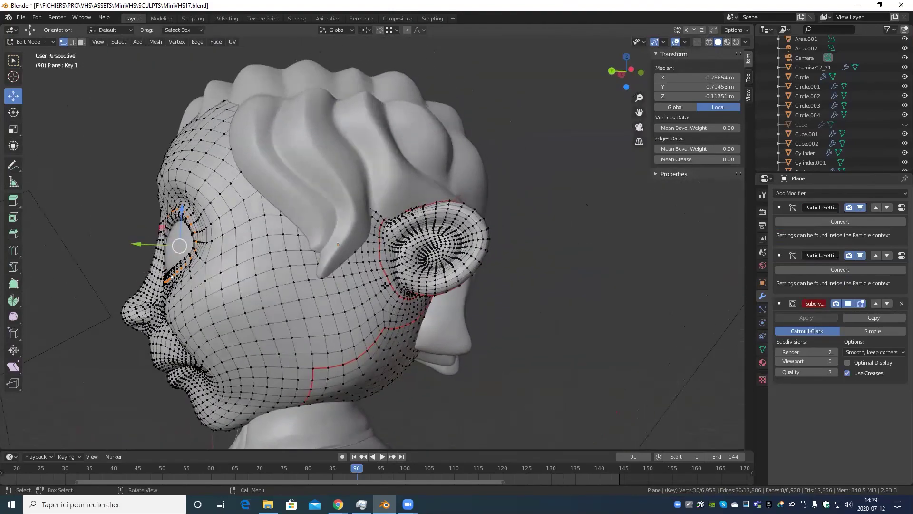
scroll(386, 285, "up", 5)
Step: Select the edge loops around the ear and down the cheek
left_click(386, 284, "alt")
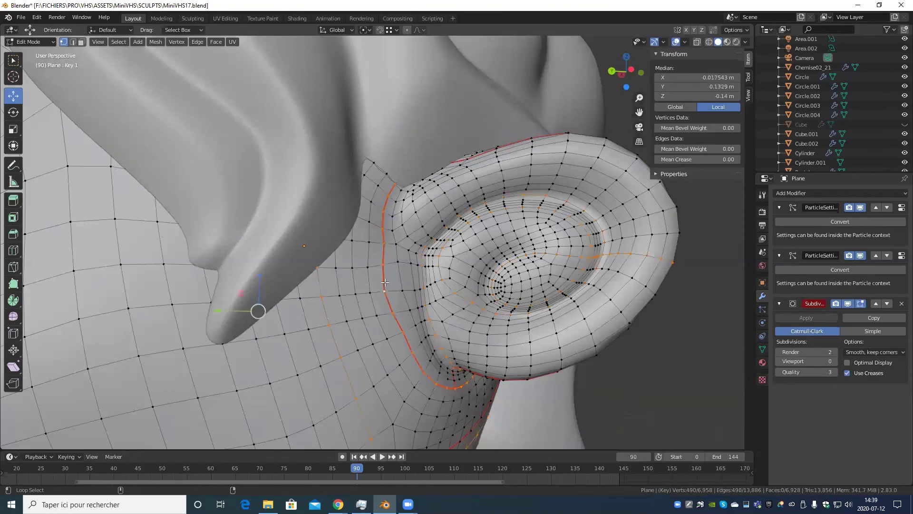
middle_click_drag(386, 284, 366, 278)
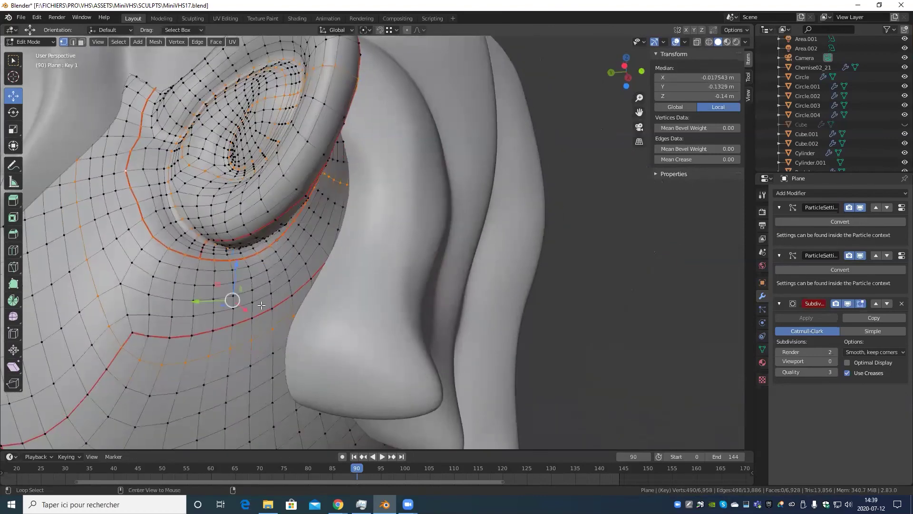
left_click(182, 283, "alt+shift")
mouse_move(181, 282)
middle_mouse_down()
mouse_move(300, 279)
mouse_move(347, 265)
mouse_move(339, 276)
middle_mouse_up()
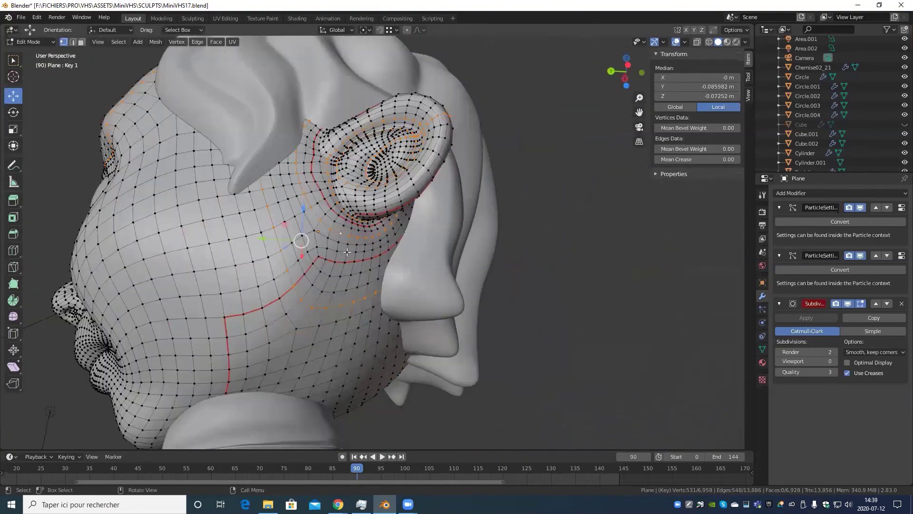
left_click(341, 269, "alt")
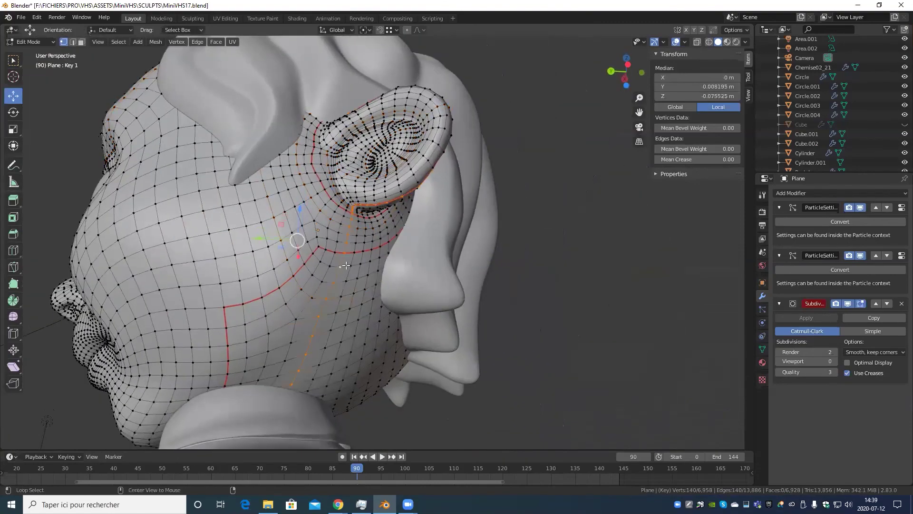
left_click(367, 265, "alt+shift")
mouse_move(371, 266)
middle_mouse_down()
mouse_move(305, 294)
mouse_move(408, 312)
mouse_move(413, 322)
mouse_move(479, 306)
mouse_move(417, 347)
mouse_move(372, 359)
mouse_move(354, 246)
mouse_move(379, 312)
mouse_move(379, 292)
mouse_move(404, 275)
middle_mouse_up()
scroll(306, 294, "down", 5)
scroll(408, 312, "up", 5)
Step: Return the head to Object Mode and view the smooth smiling face from the front
key("Tab")
scroll(378, 312, "down", 5)
scroll(403, 274, "up", 5)
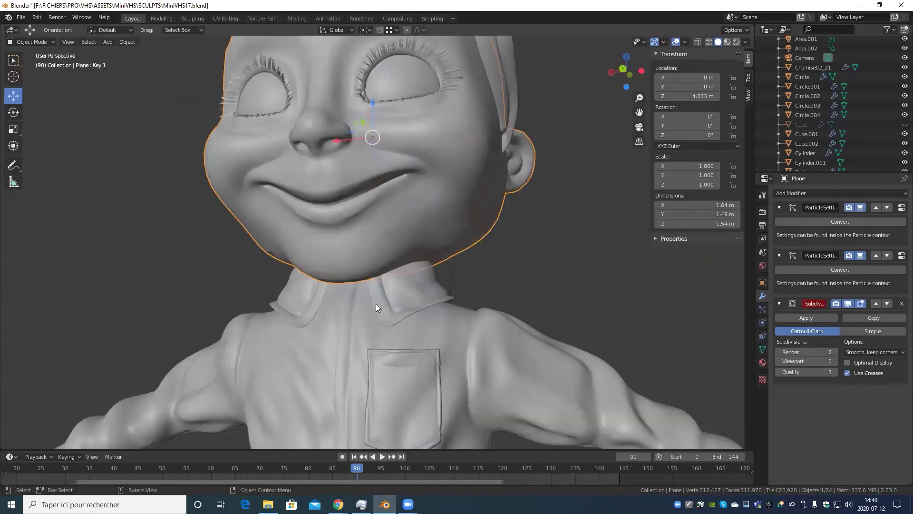
mouse_move(376, 303)
middle_mouse_down()
mouse_move(384, 288)
mouse_move(374, 322)
middle_mouse_up()
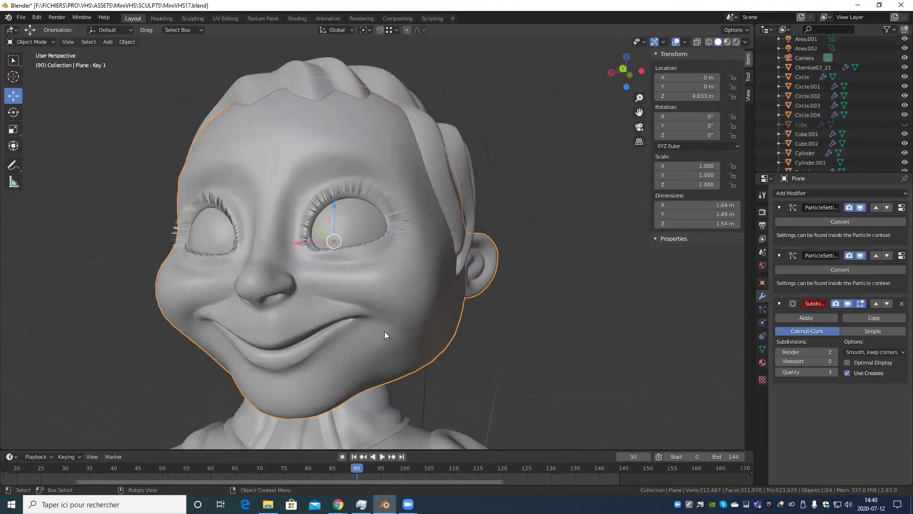
scroll(399, 280, "down", 4)
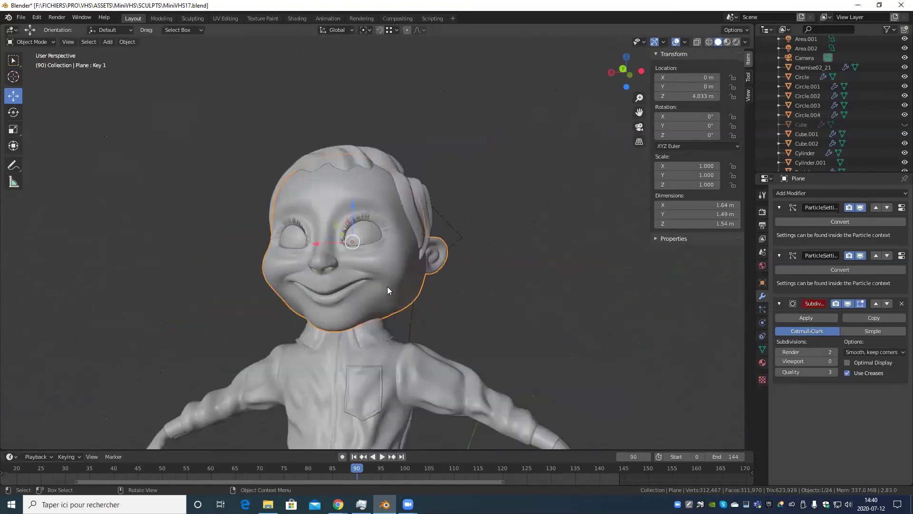
mouse_move(389, 287)
middle_mouse_down()
mouse_move(436, 292)
mouse_move(305, 301)
middle_mouse_up()
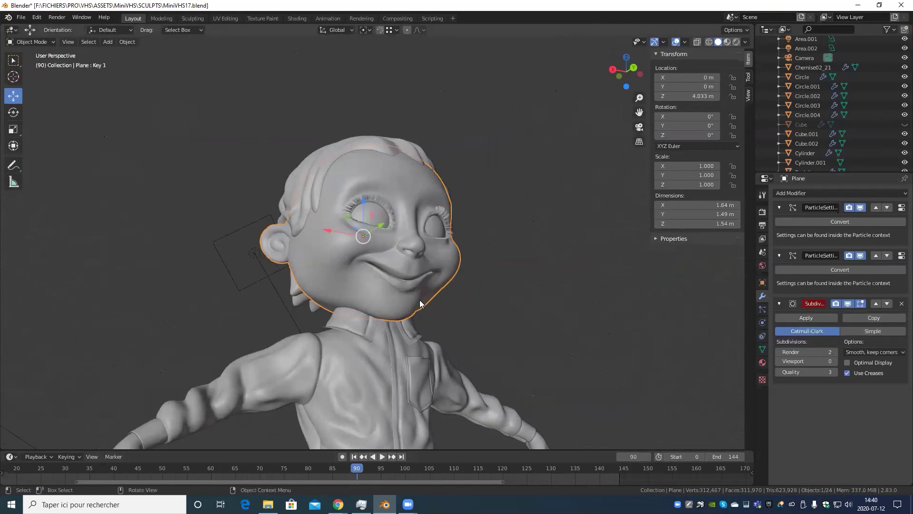
Step: Orbit and zoom out to inspect the full cartoon boy character from the front
mouse_move(422, 325)
middle_mouse_down()
mouse_move(381, 349)
mouse_move(376, 363)
middle_mouse_up()
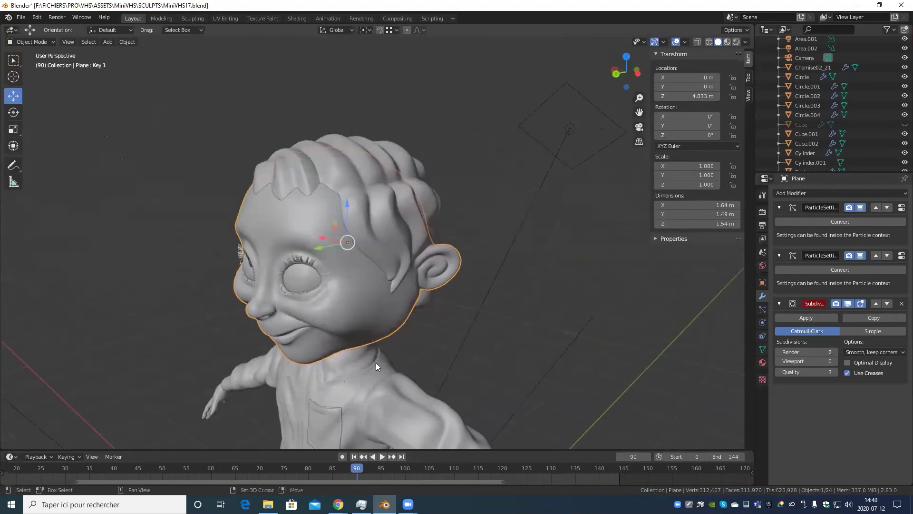
scroll(376, 362, "down", 3)
scroll(423, 211, "down", 3)
mouse_move(424, 211)
middle_mouse_down()
mouse_move(459, 244)
mouse_move(479, 290)
middle_mouse_up()
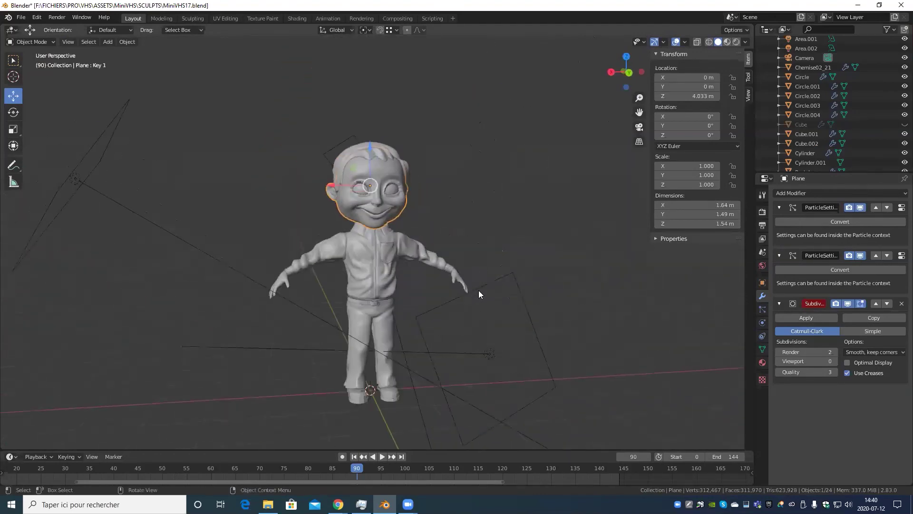
scroll(476, 304, "up", 5)
scroll(470, 312, "down", 3)
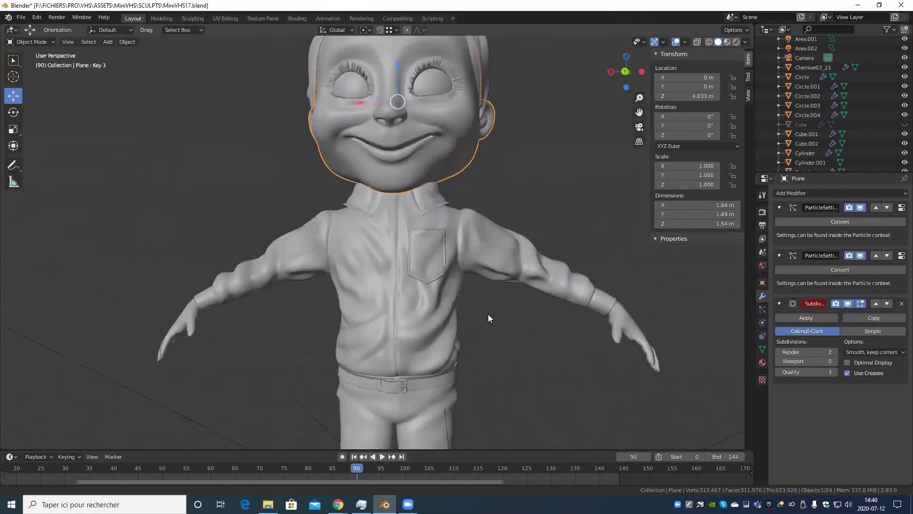
scroll(508, 320, "down", 2)
mouse_move(520, 318)
middle_mouse_down()
mouse_move(485, 340)
mouse_move(452, 298)
mouse_move(467, 351)
mouse_move(456, 341)
middle_mouse_up()
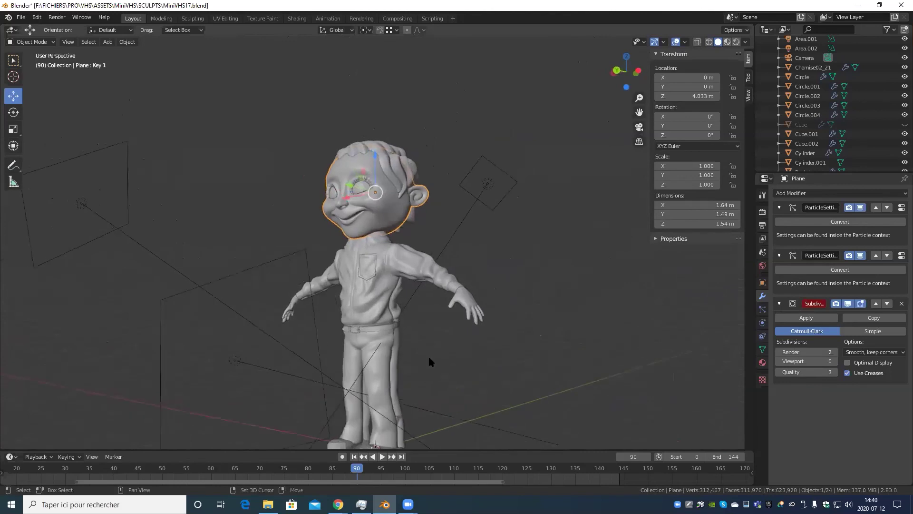